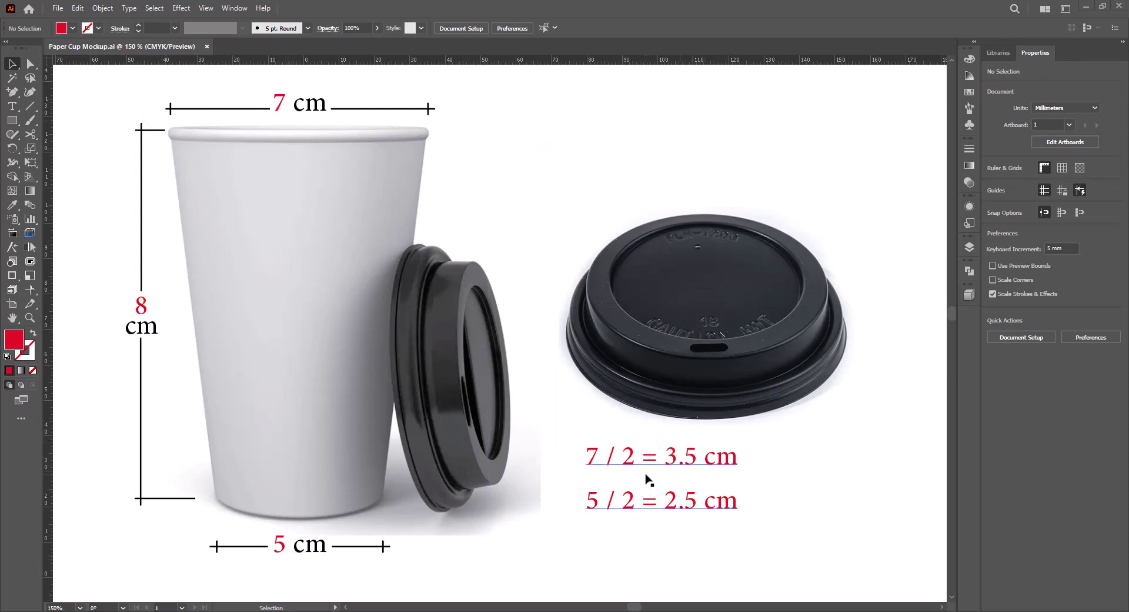
# Add the Coffee tile pattern artwork to the Symbols panel as a symbol named New Symbol
pyautogui.scroll(-5, 647, 475)
pyautogui.moveTo(696, 499); pyautogui.dragTo(419, 284)
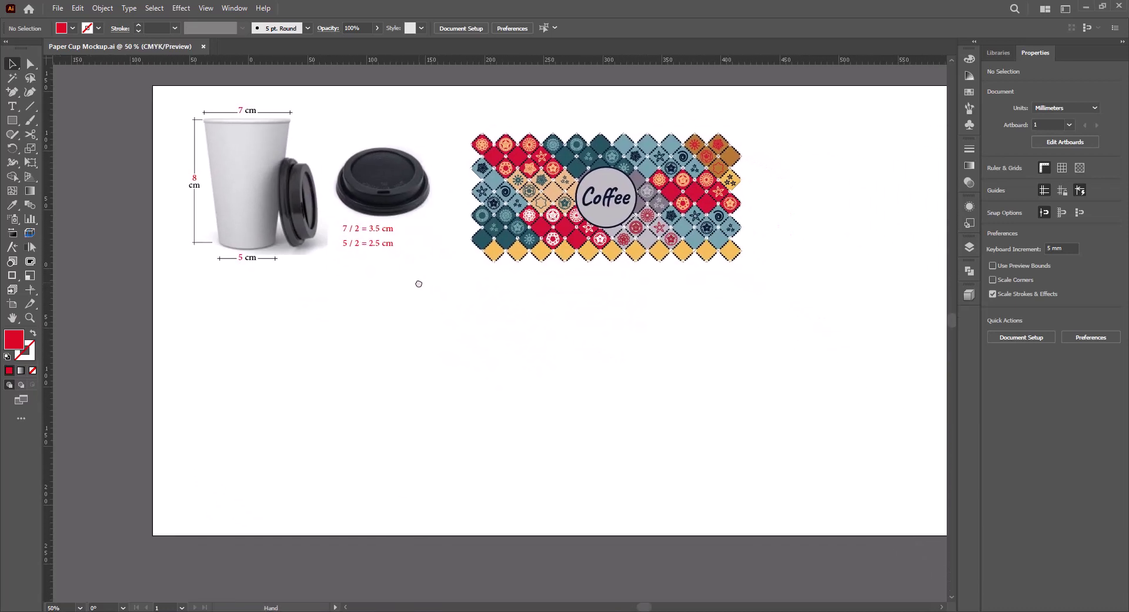
pyautogui.hscroll(3, 575, 372)
pyautogui.scroll(2, 575, 373)
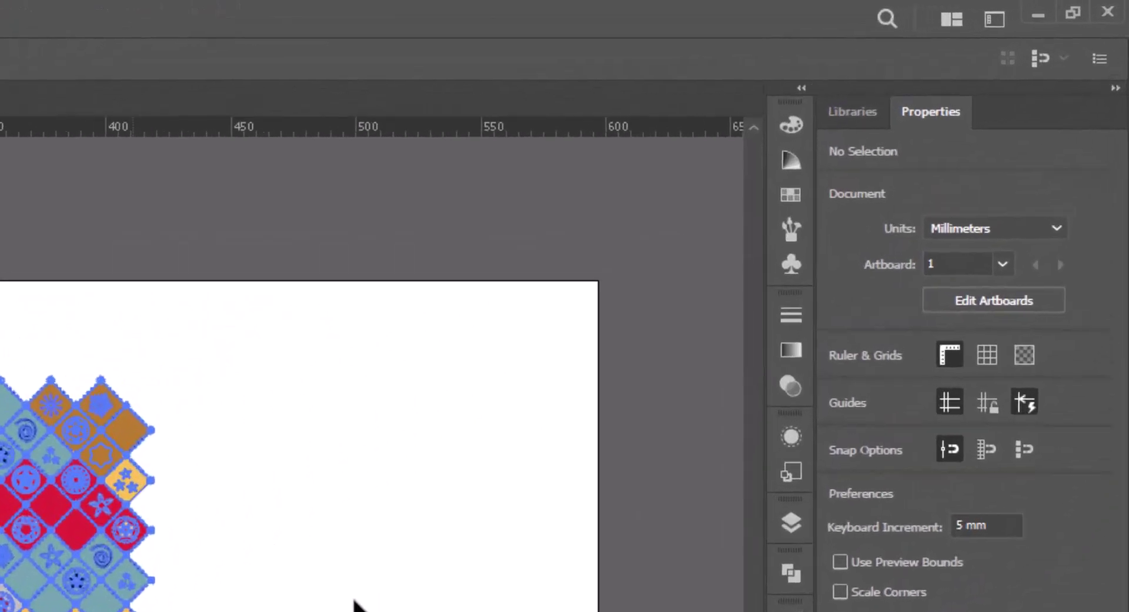
pyautogui.click(356, 605)
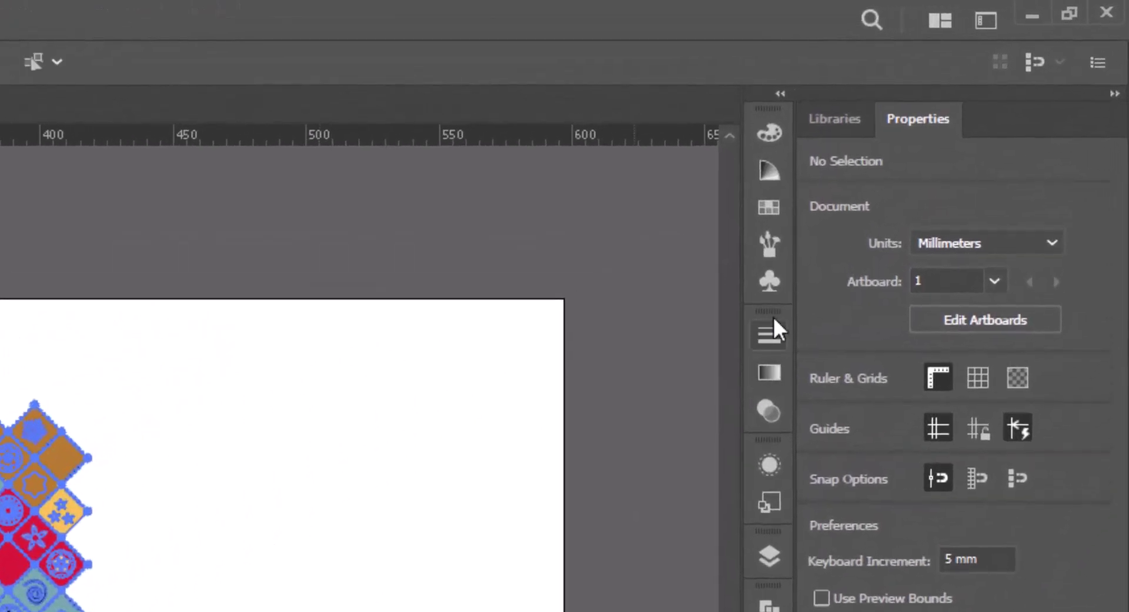
pyautogui.click(772, 276)
pyautogui.moveTo(125, 501); pyautogui.dragTo(507, 210)
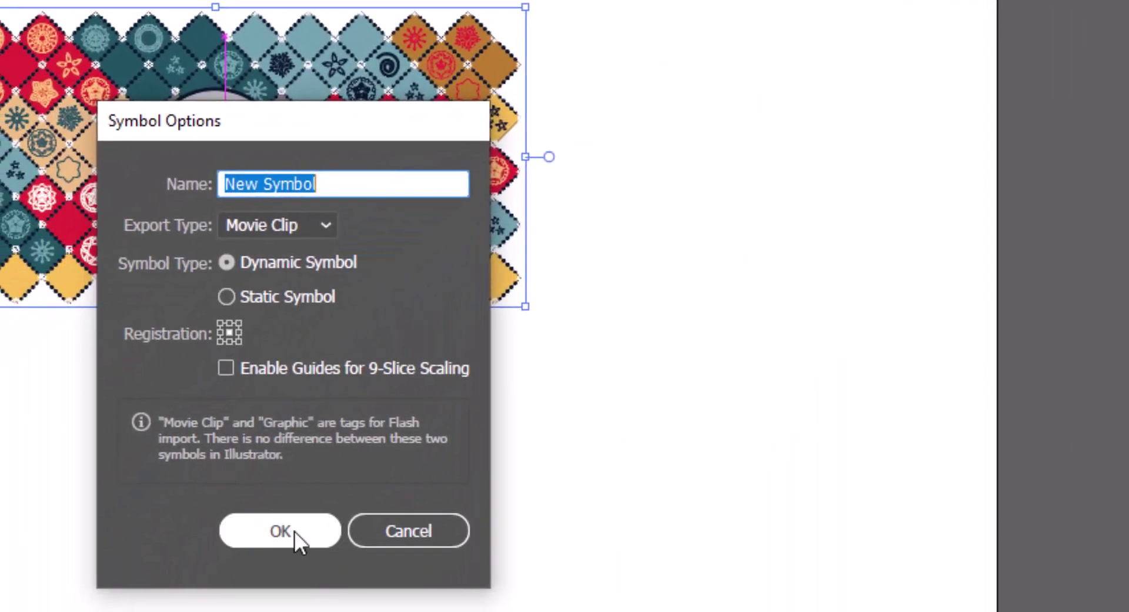
pyautogui.click(277, 529)
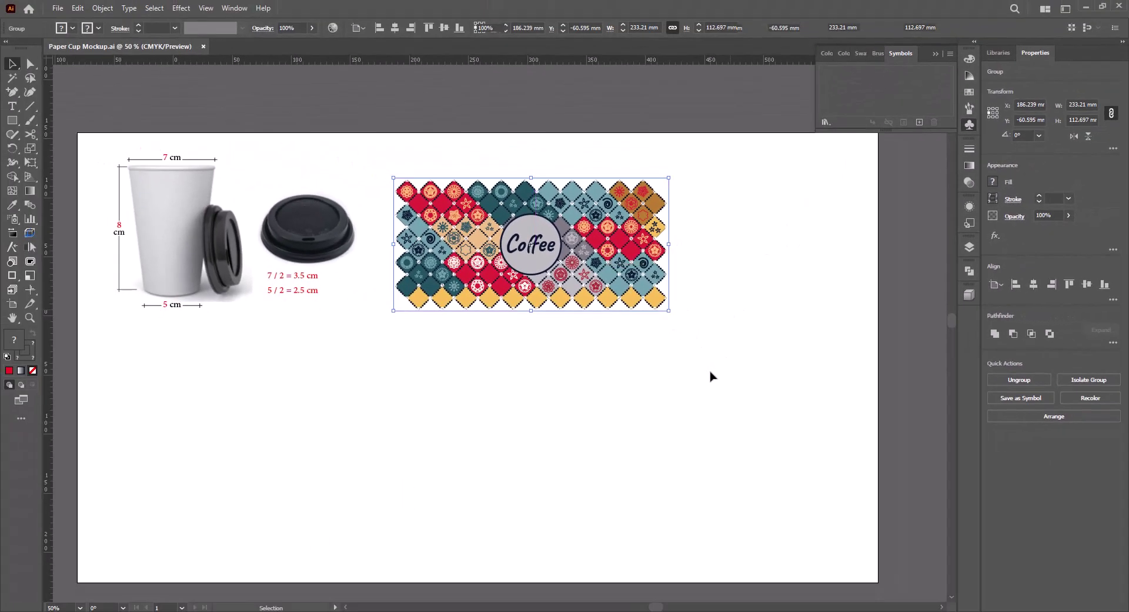
# Move the cup and lid references and the Coffee symbol above the artboard, then deselect
pyautogui.hotkey('ctrl', '-')
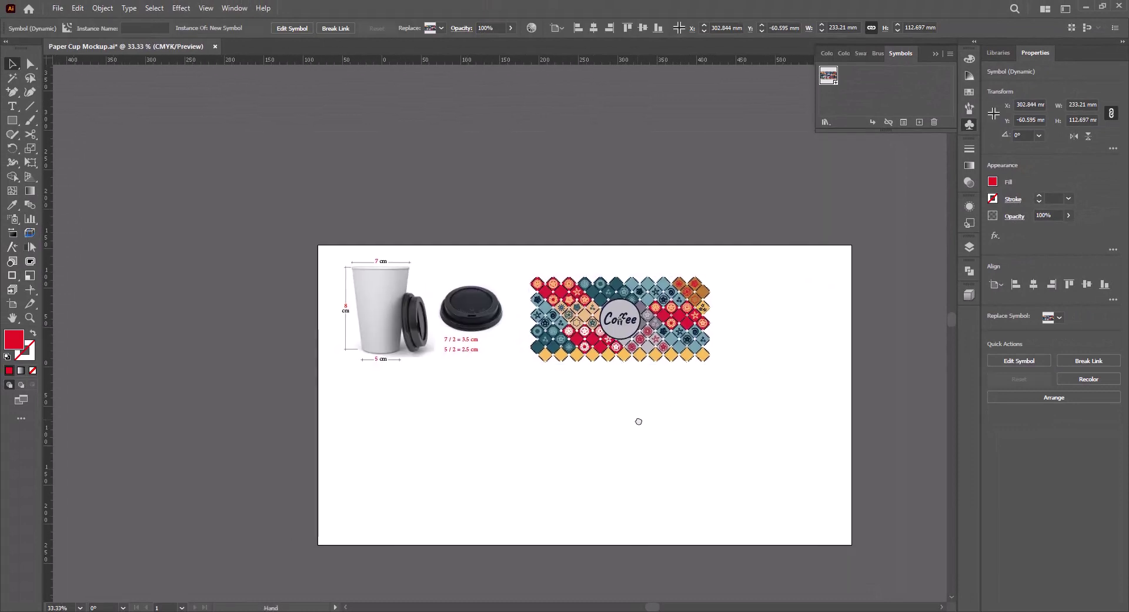
pyautogui.hotkey('ctrl', 'a')
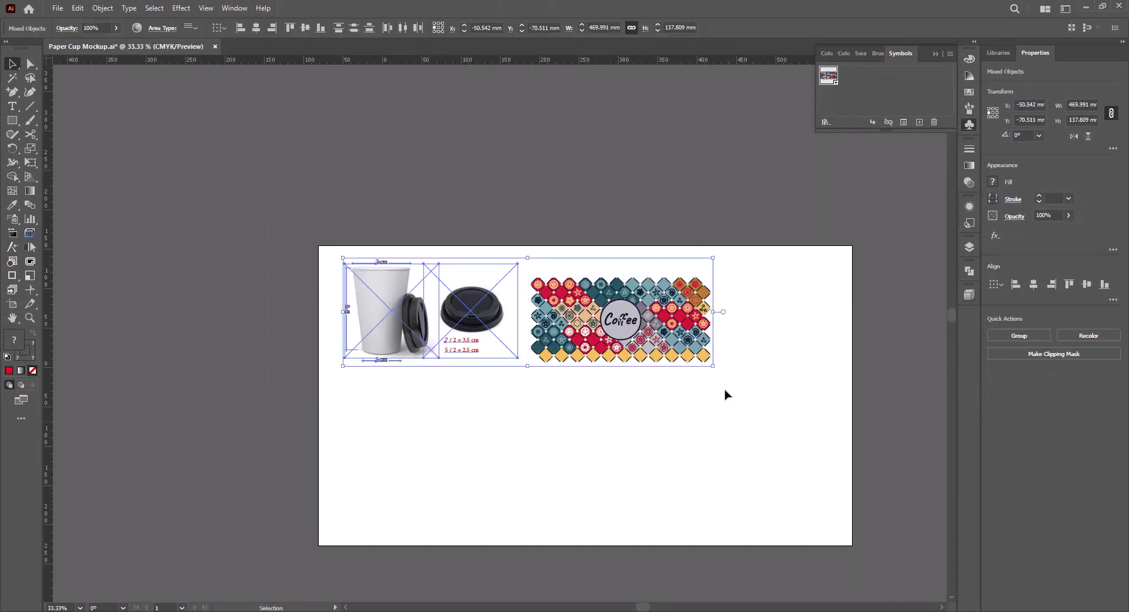
pyautogui.moveTo(599, 301); pyautogui.dragTo(629, 215)
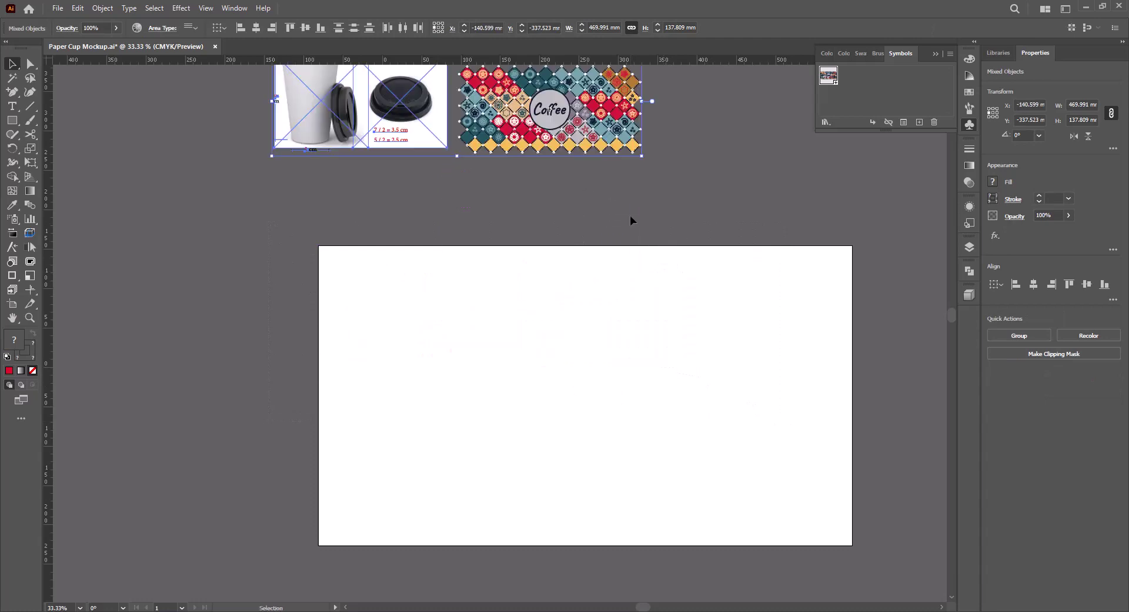
pyautogui.click(637, 222)
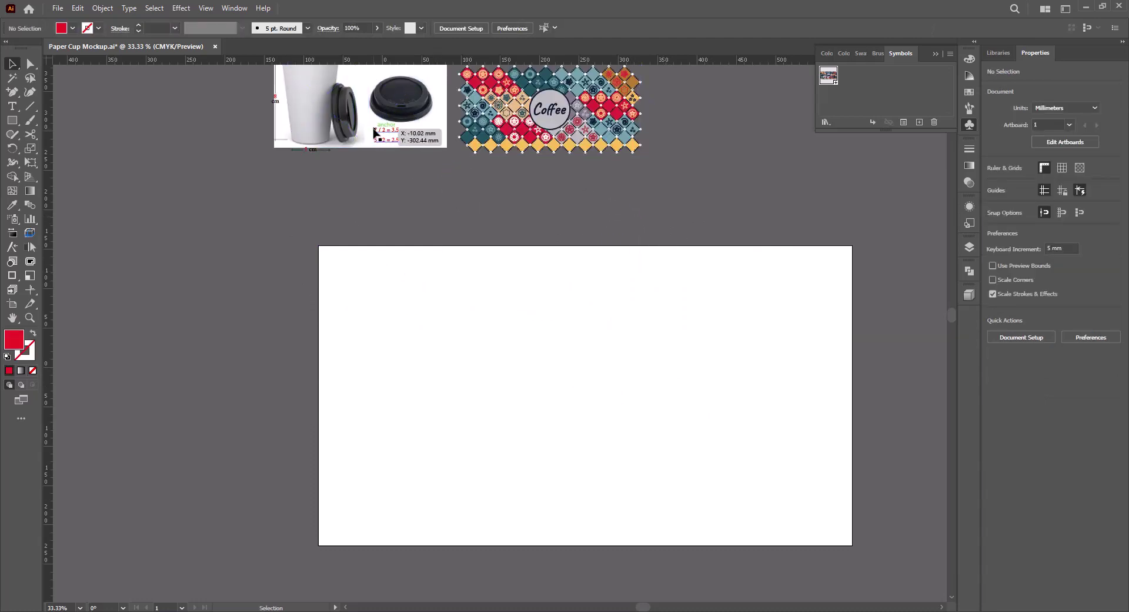
# Check the cup reference's 7 cm top, 5 cm base and 8 cm height, then return to the empty artboard
pyautogui.scroll(2, 377, 132)
pyautogui.scroll(3, 378, 132)
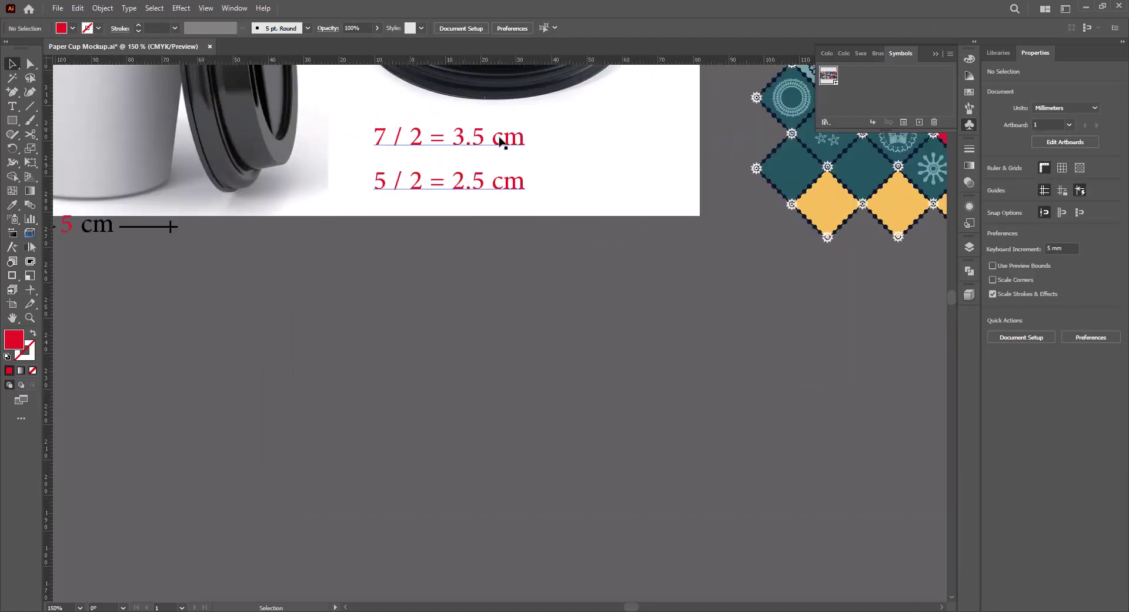
pyautogui.moveTo(233, 168); pyautogui.dragTo(680, 489)
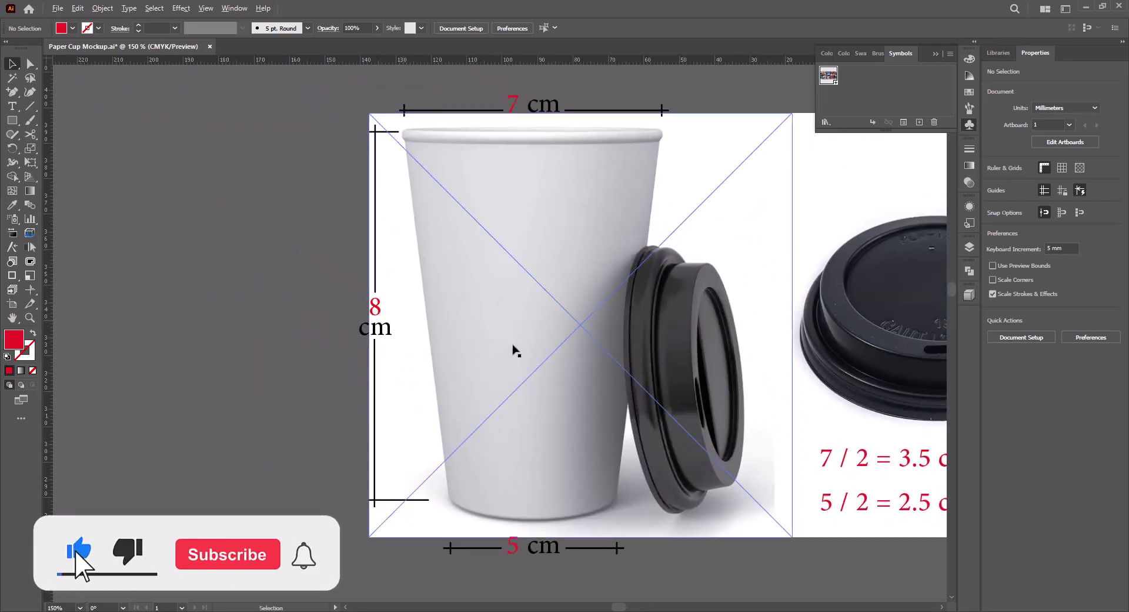
pyautogui.scroll(-2, 513, 348)
pyautogui.scroll(-5, 453, 293)
pyautogui.hscroll(5, 453, 292)
pyautogui.scroll(-5, 519, 452)
pyautogui.hscroll(5, 519, 452)
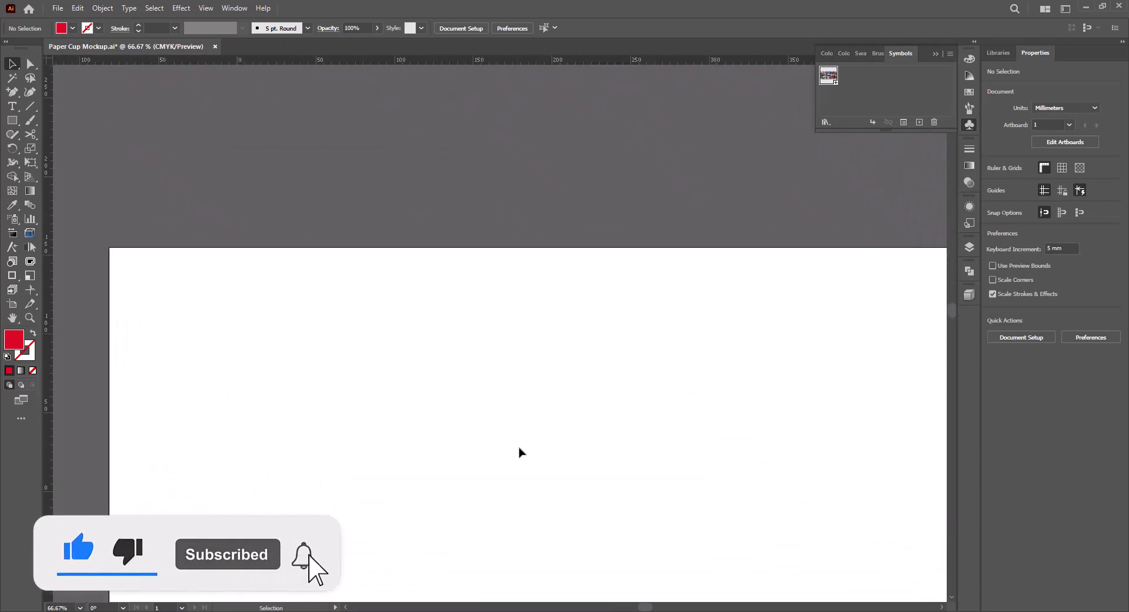
pyautogui.scroll(-3, 519, 451)
pyautogui.scroll(-1, 453, 385)
pyautogui.scroll(-1, 463, 396)
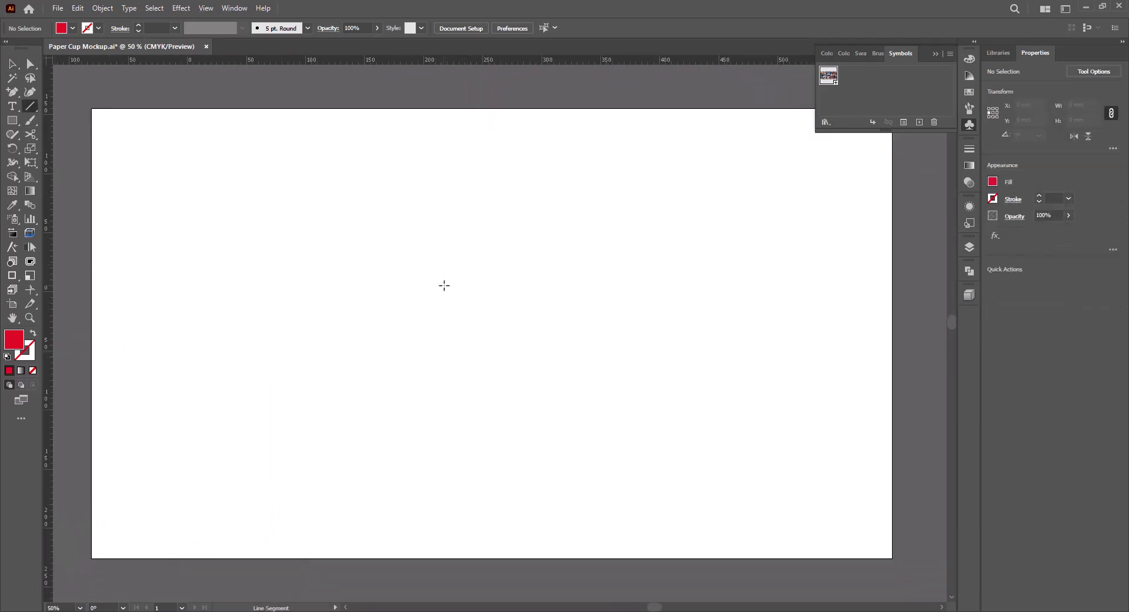
# Draw a vertical line 80 mm tall
pyautogui.moveTo(444, 285); pyautogui.dragTo(445, 451)
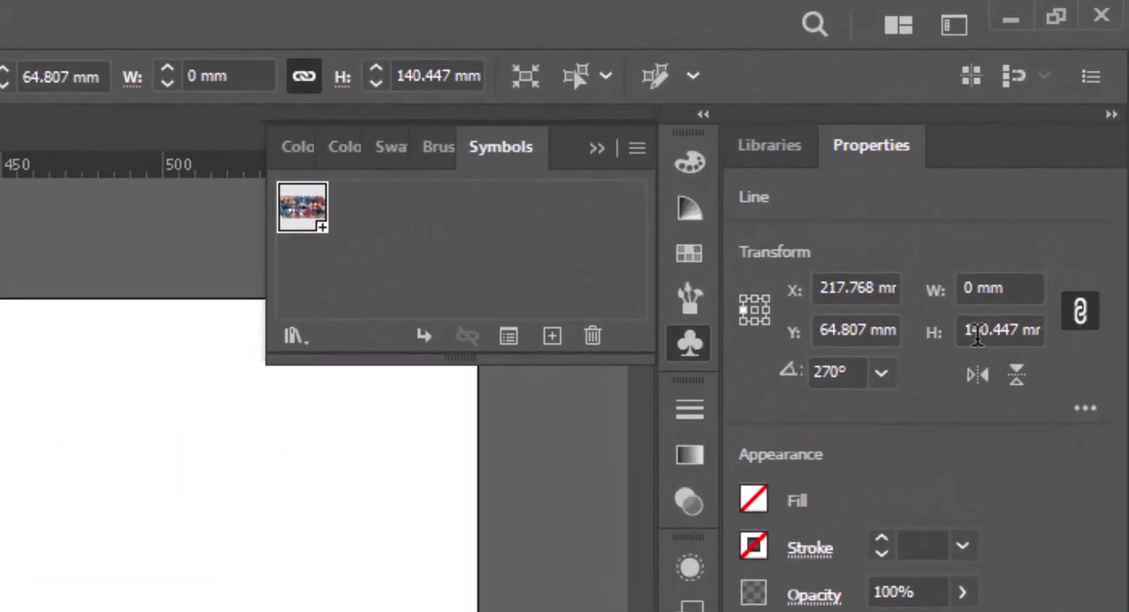
pyautogui.doubleClick(977, 334)
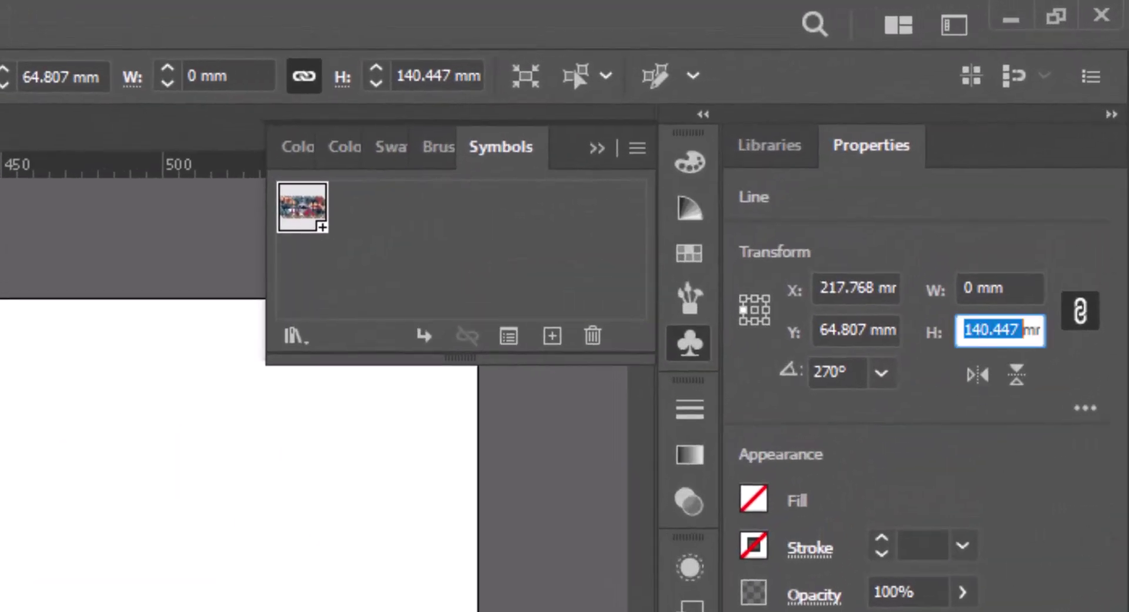
pyautogui.write('80')
pyautogui.press('Return')
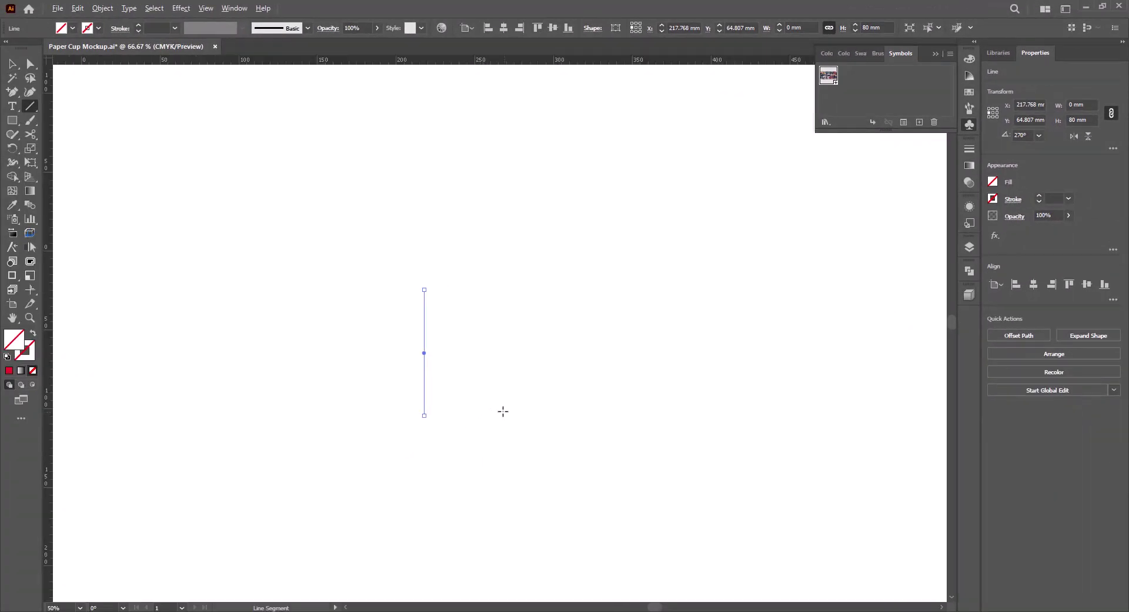
pyautogui.keyDown('alt'); pyautogui.scroll(1, 502, 410); pyautogui.keyUp('alt')
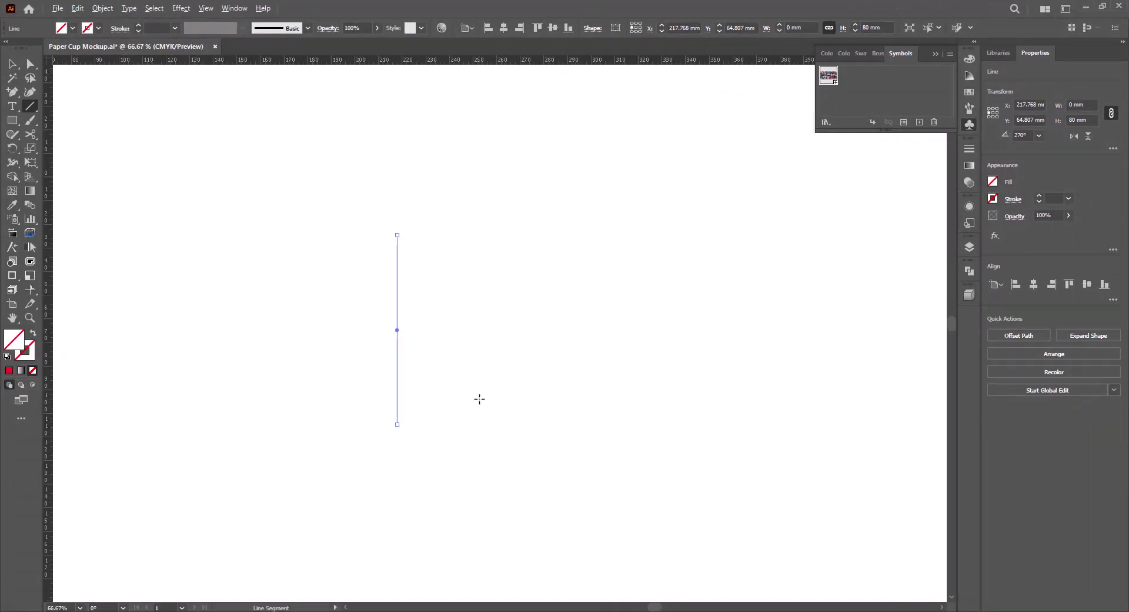
pyautogui.keyDown('alt'); pyautogui.scroll(2, 479, 398); pyautogui.keyUp('alt')
pyautogui.moveTo(405, 355)
pyautogui.mouseDown()
pyautogui.moveTo(474, 403)
pyautogui.moveTo(525, 397)
pyautogui.mouseUp()
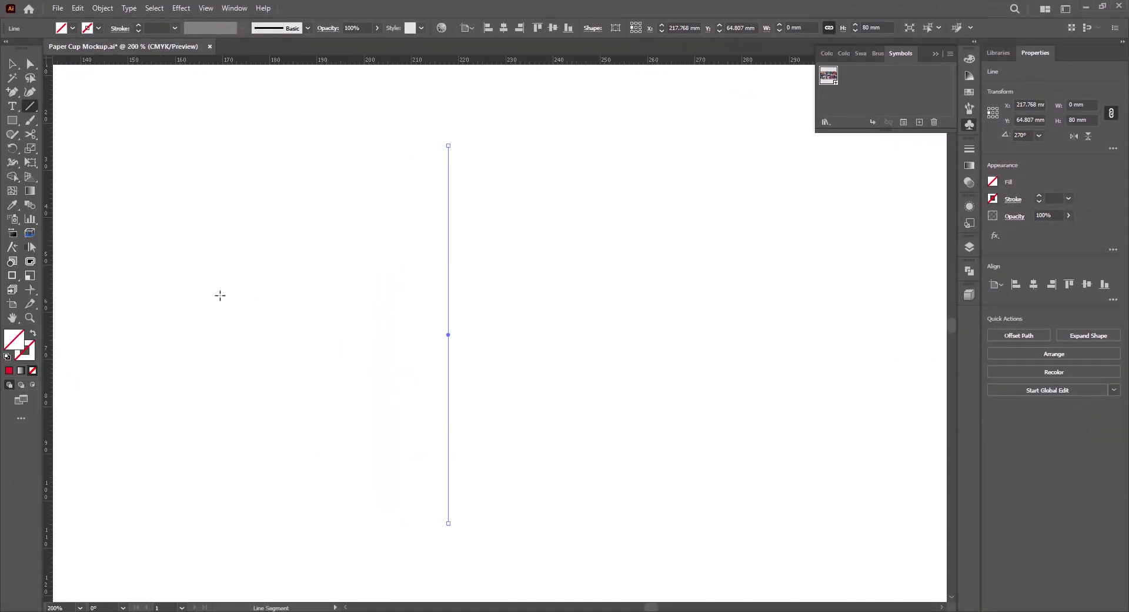
# Reset to default black stroke and draw a 35 mm horizontal line near the vertical line's top
pyautogui.press('d')
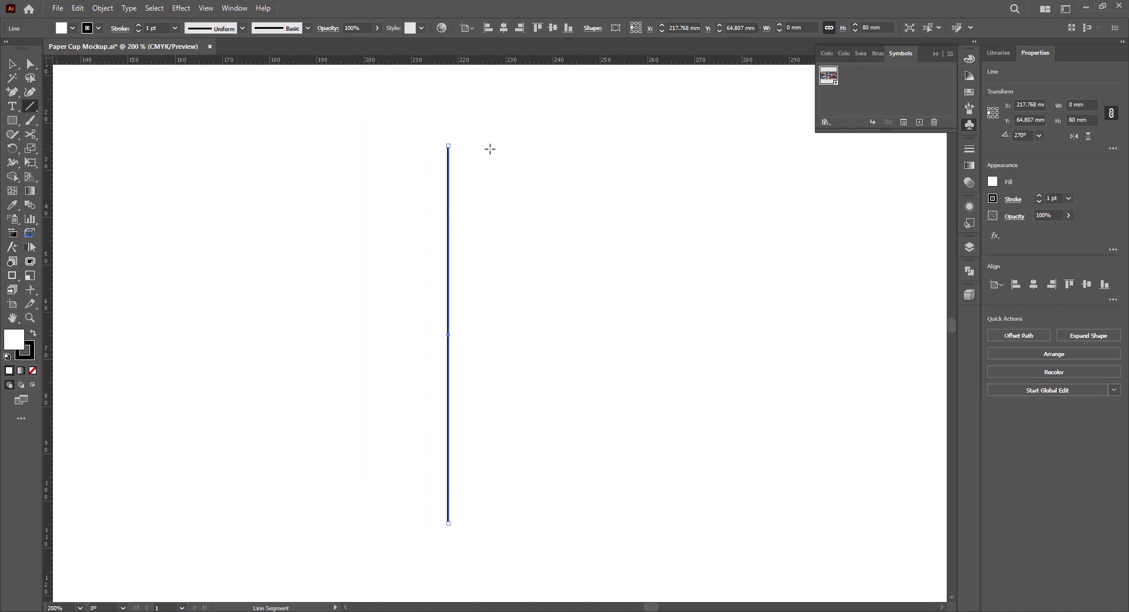
pyautogui.moveTo(490, 149); pyautogui.dragTo(660, 149)
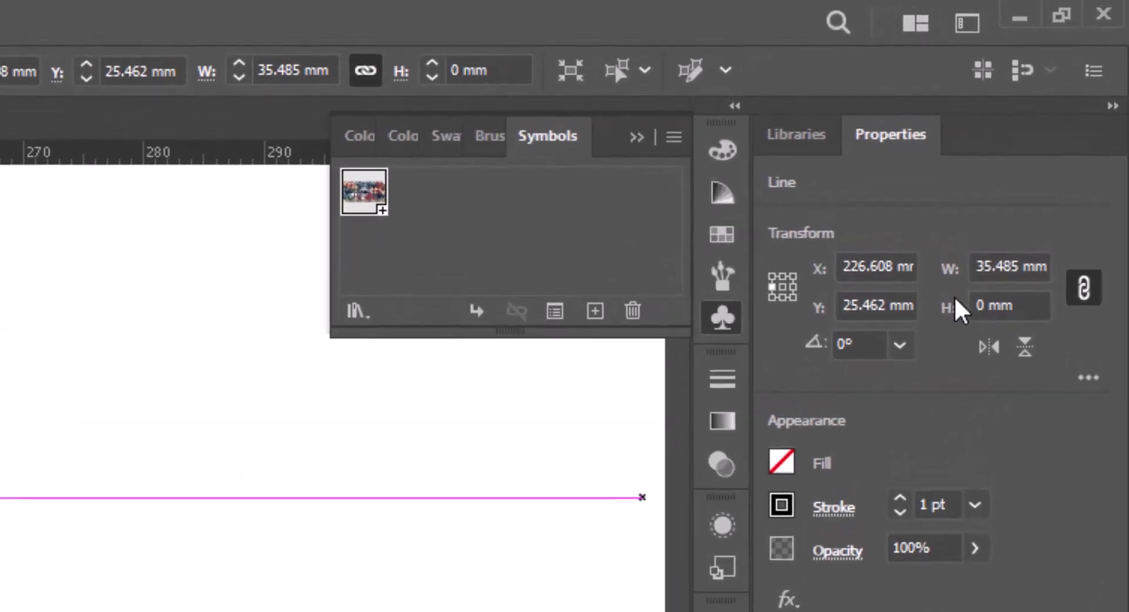
pyautogui.doubleClick(990, 265)
pyautogui.write('3')
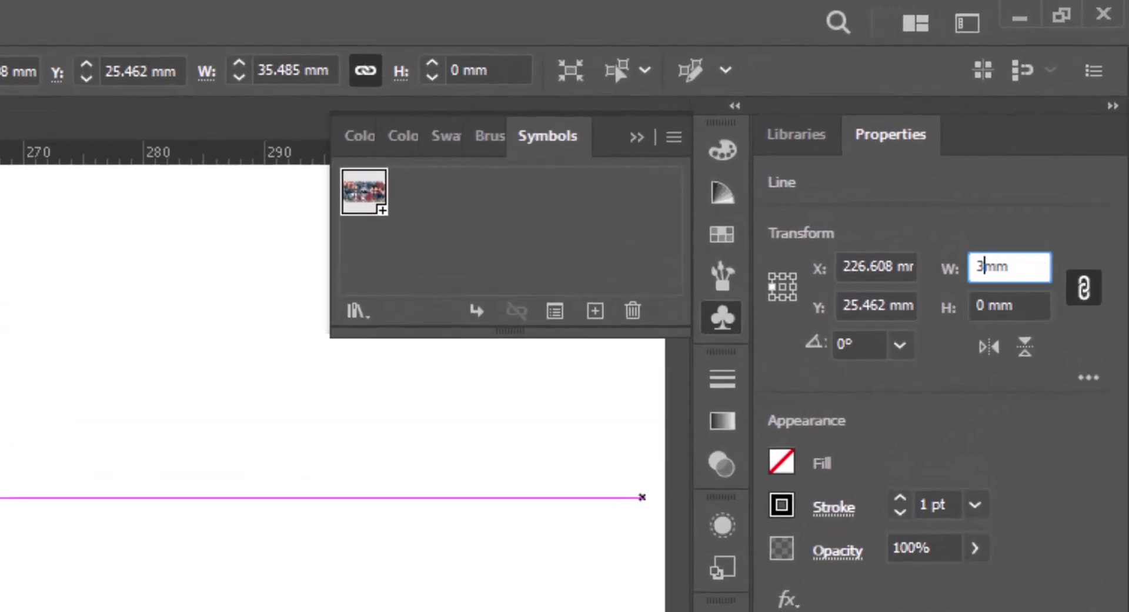
pyautogui.write('5')
pyautogui.press('Return')
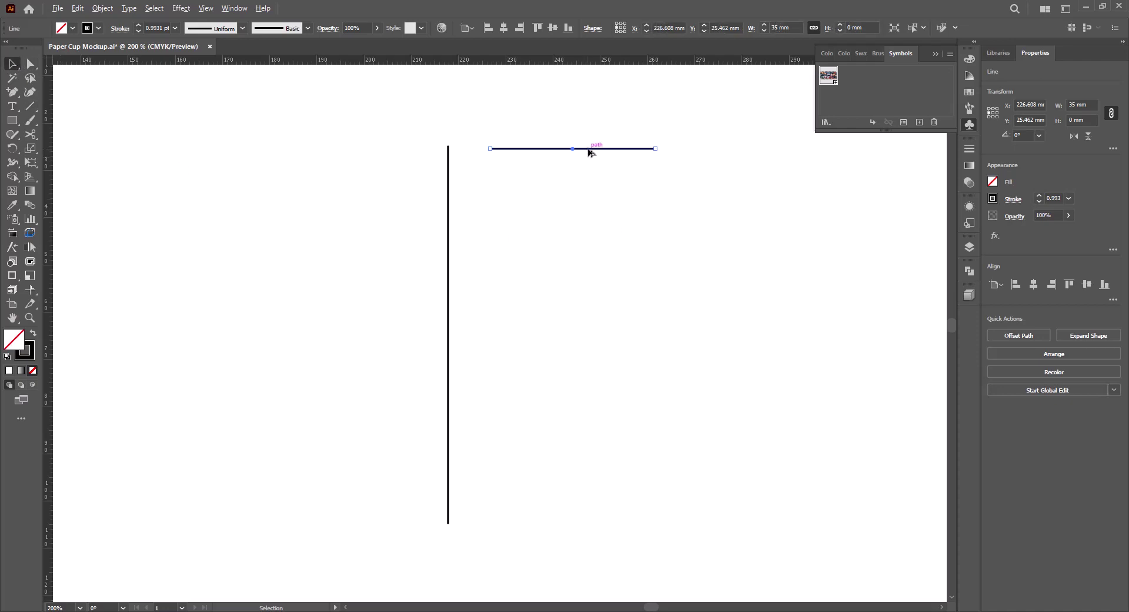
# Duplicate the horizontal line lower down and make the copy 25 mm wide
pyautogui.moveTo(589, 151); pyautogui.dragTo(590, 345)
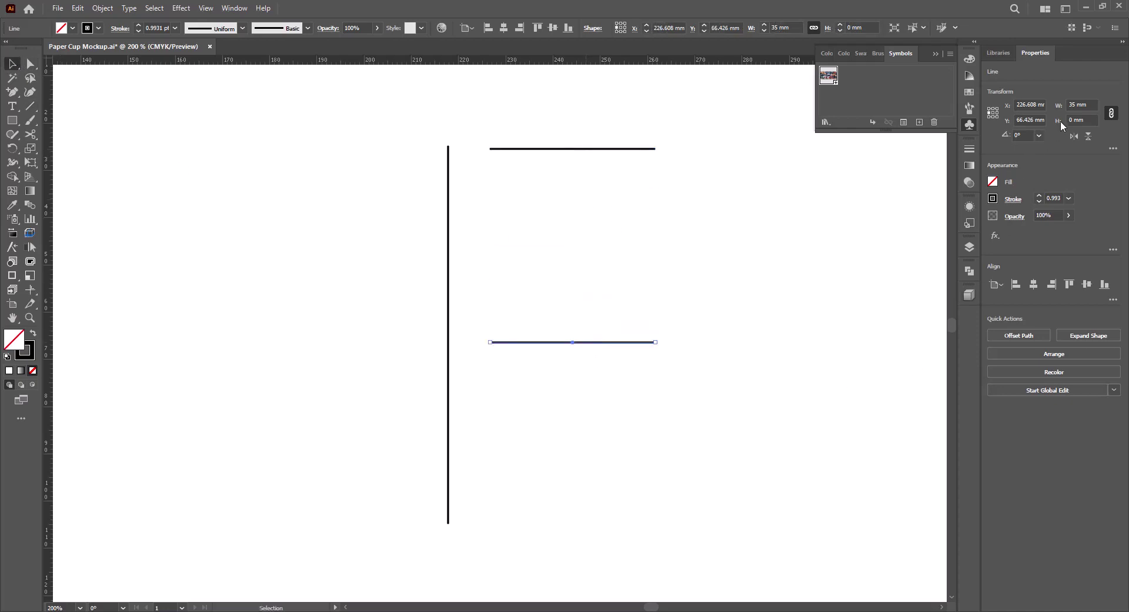
pyautogui.doubleClick(1072, 104)
pyautogui.write('25')
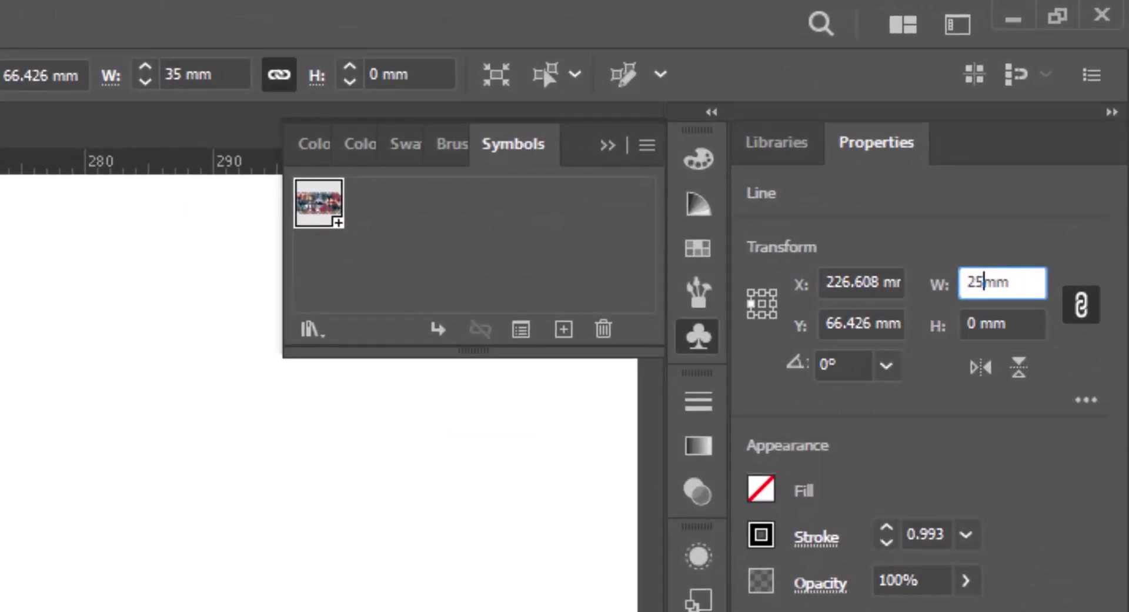
pyautogui.press('Return')
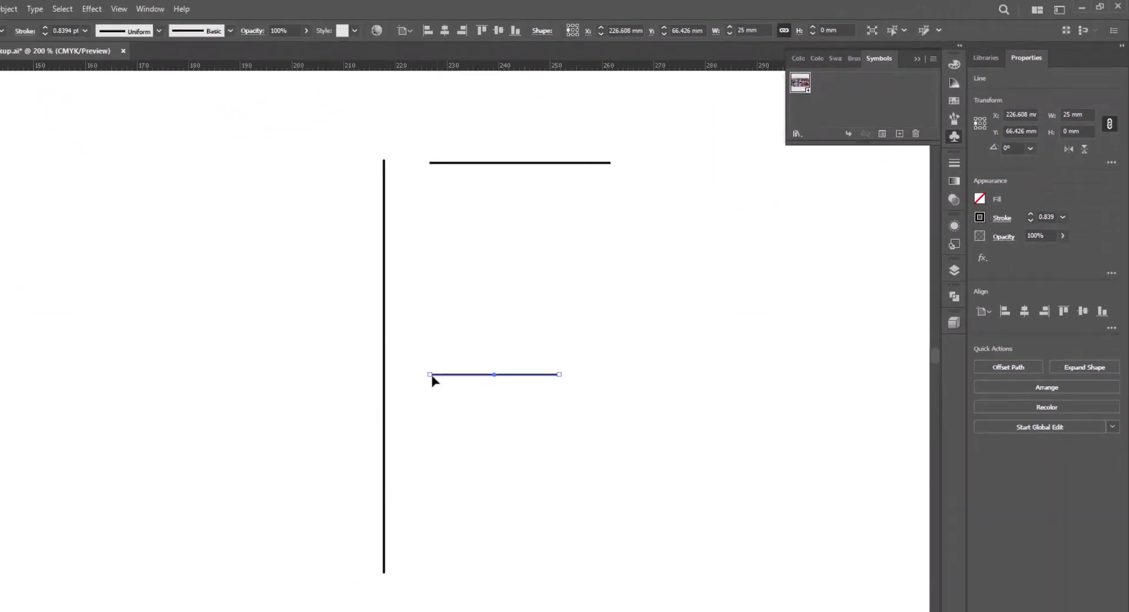
pyautogui.moveTo(502, 347); pyautogui.dragTo(460, 529)
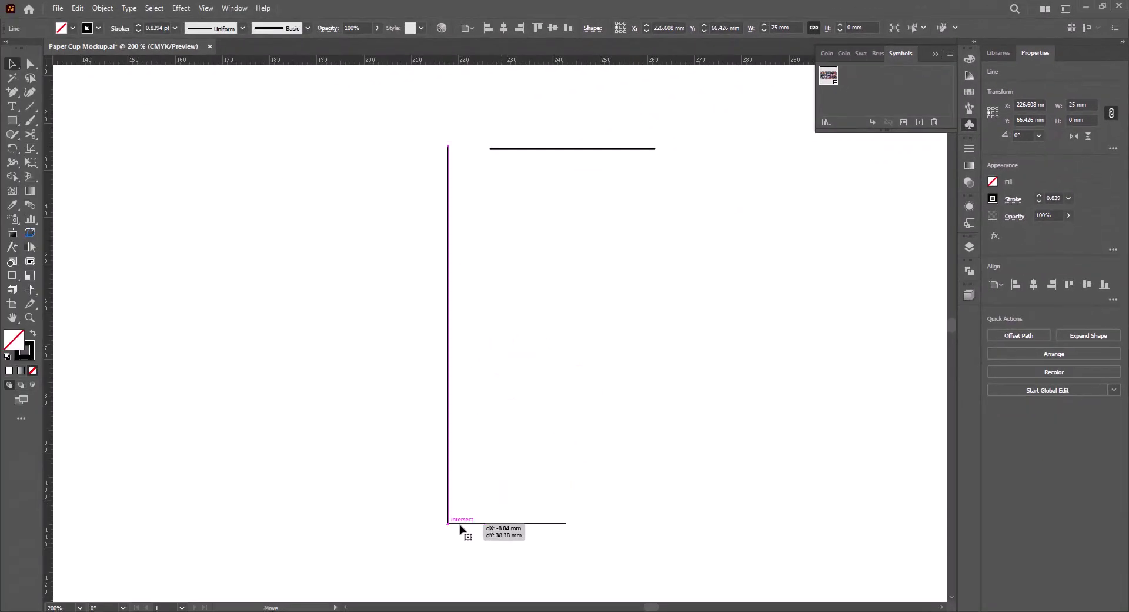
pyautogui.moveTo(538, 149); pyautogui.dragTo(497, 152)
pyautogui.moveTo(450, 230); pyautogui.dragTo(615, 222)
pyautogui.click(30, 64)
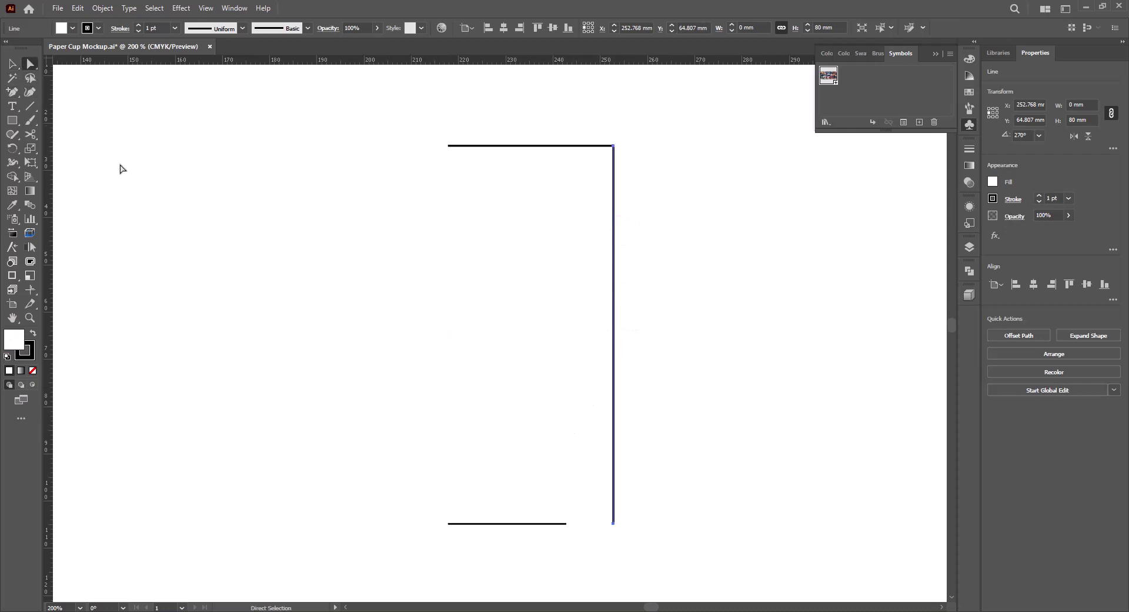
pyautogui.click(613, 524)
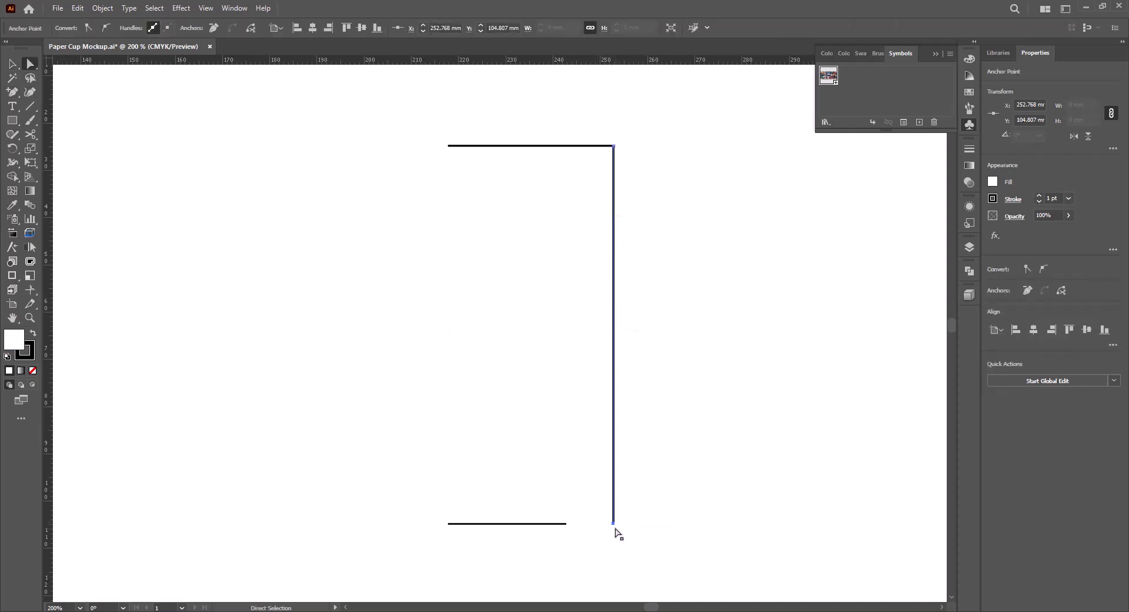
pyautogui.moveTo(613, 523); pyautogui.dragTo(568, 526)
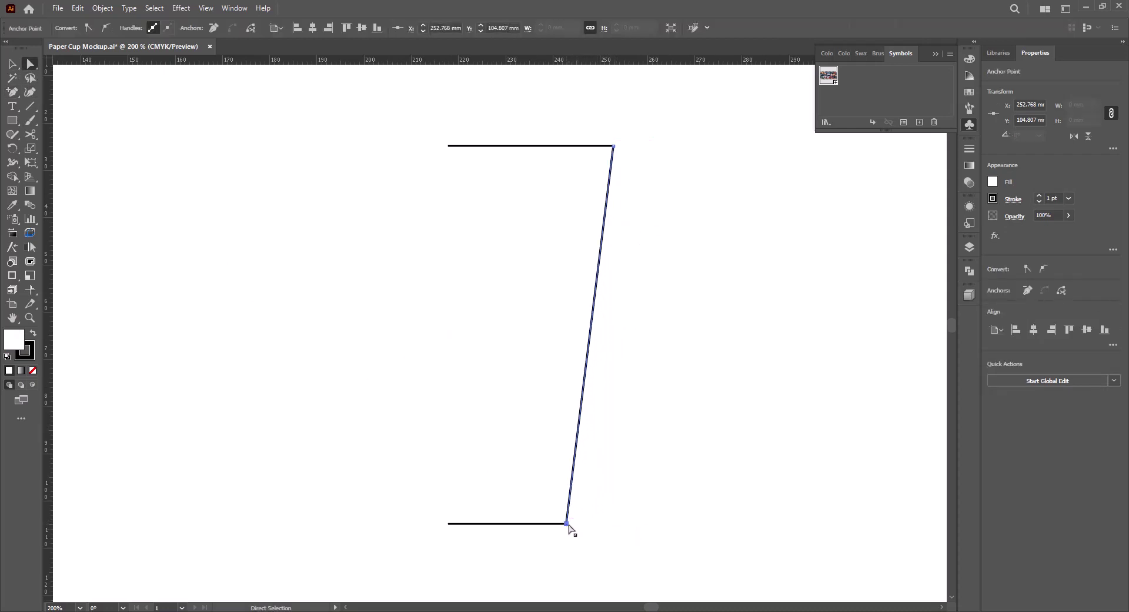
pyautogui.moveTo(496, 290); pyautogui.dragTo(495, 391)
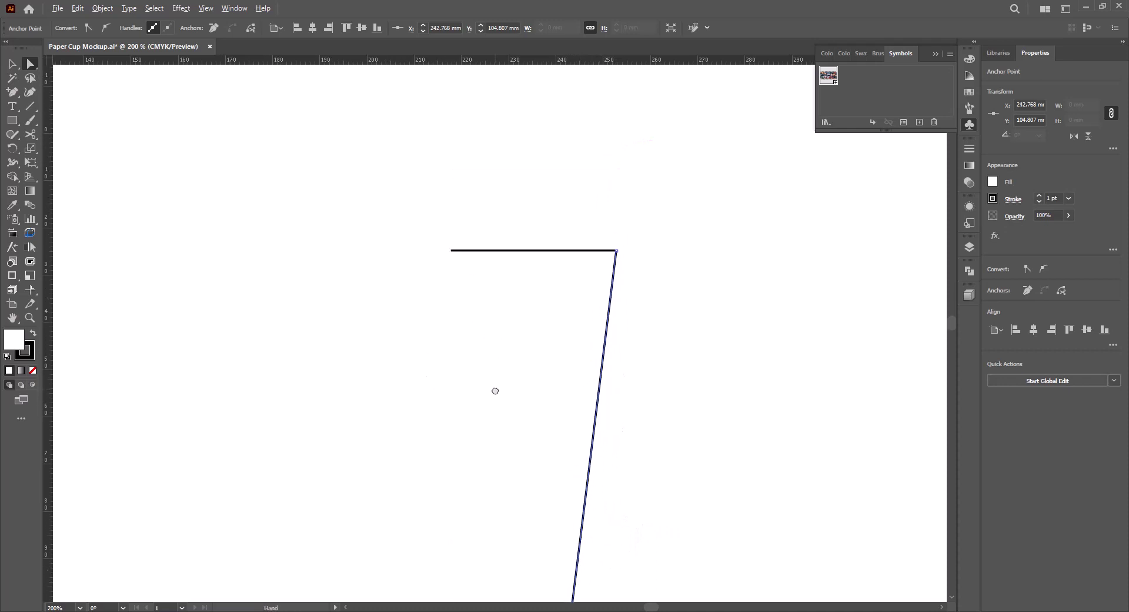
pyautogui.scroll(3, 550, 223)
pyautogui.moveTo(565, 254); pyautogui.dragTo(526, 276)
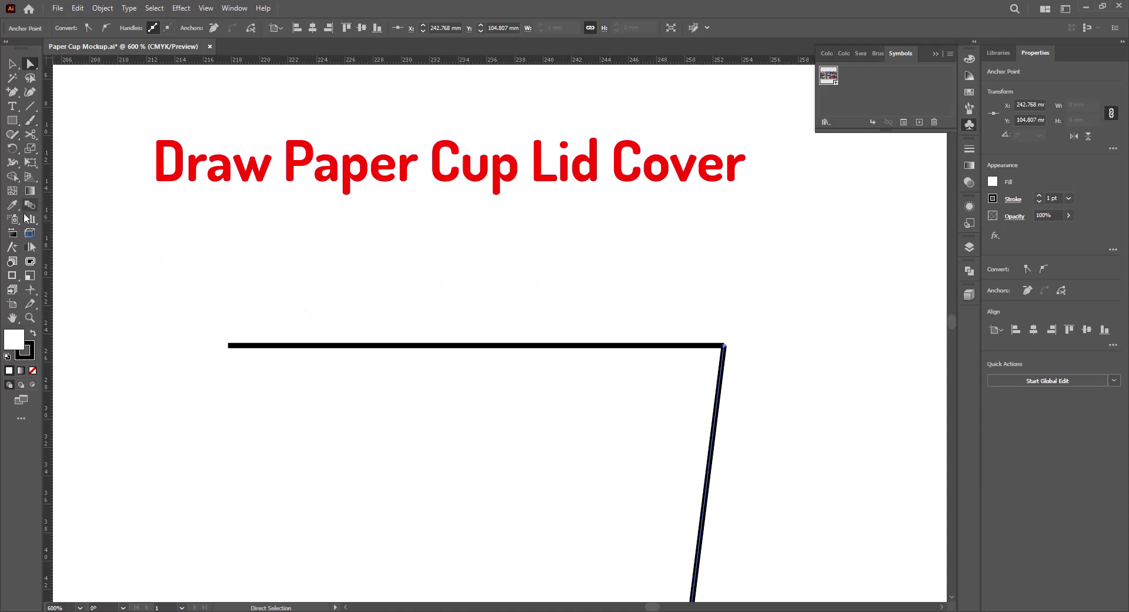
# Draw a 35 mm wide rim rectangle and set its height to 20 mm from the bottom-left reference point
pyautogui.press('m')
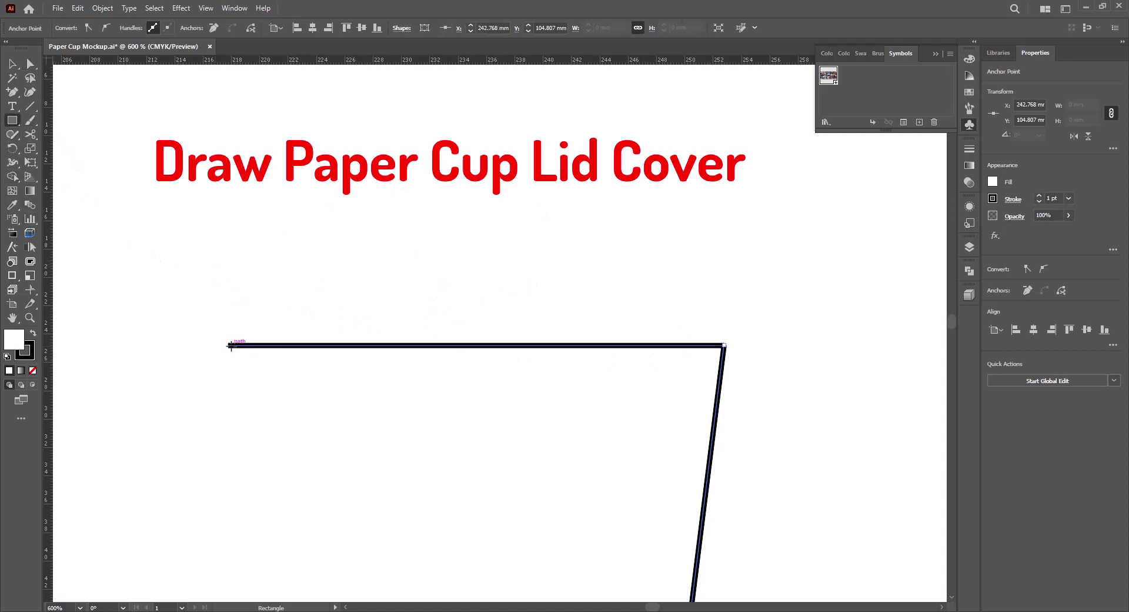
pyautogui.moveTo(227, 345); pyautogui.dragTo(725, 253)
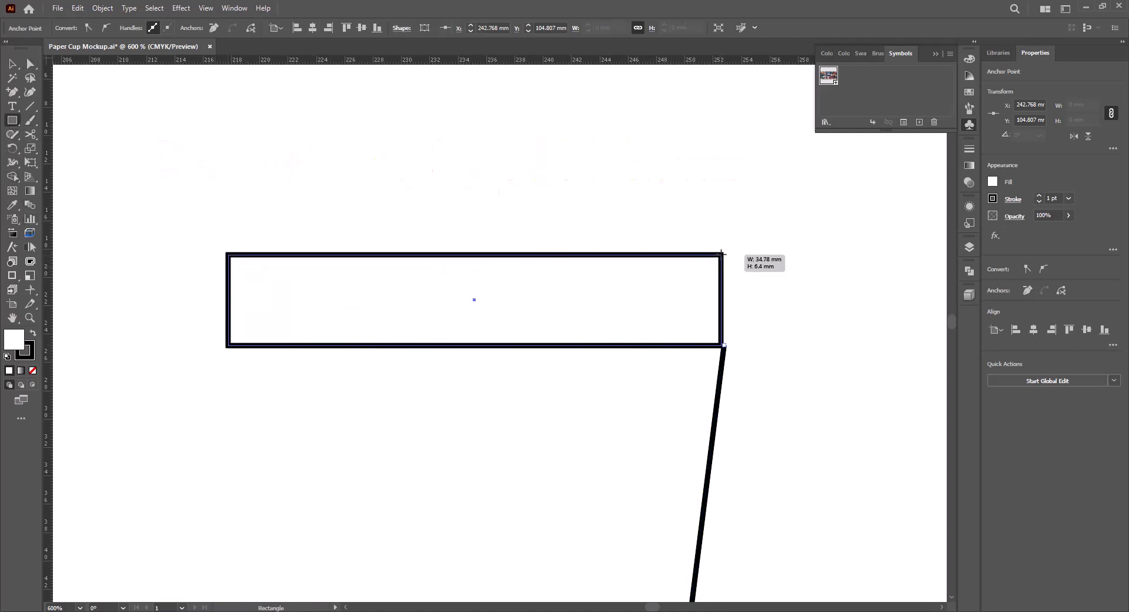
pyautogui.moveTo(725, 252); pyautogui.dragTo(725, 253)
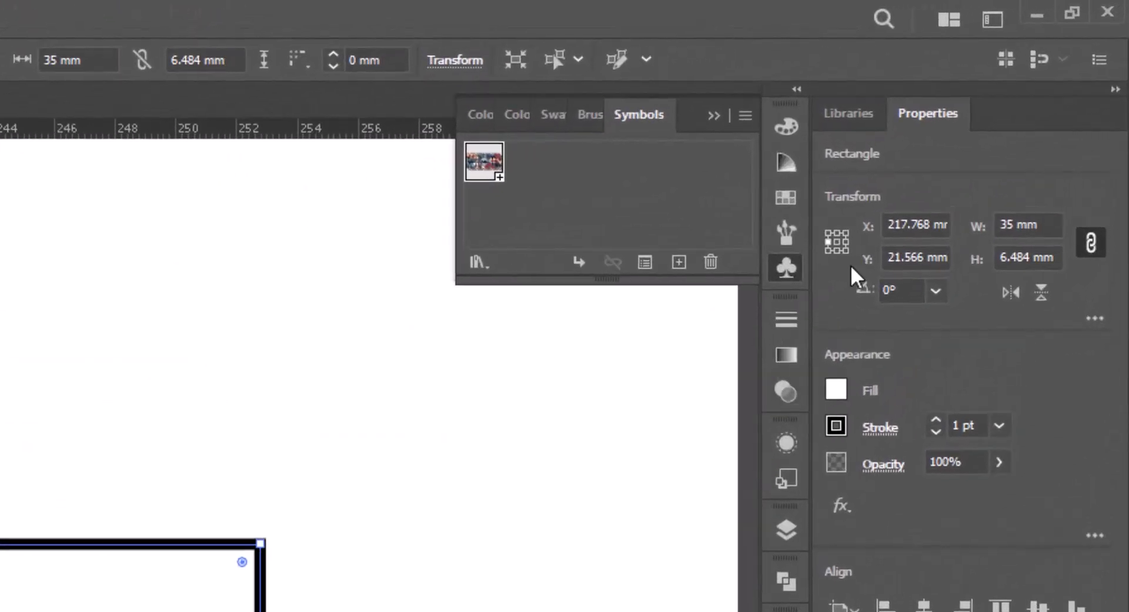
pyautogui.click(829, 251)
pyautogui.click(1004, 256)
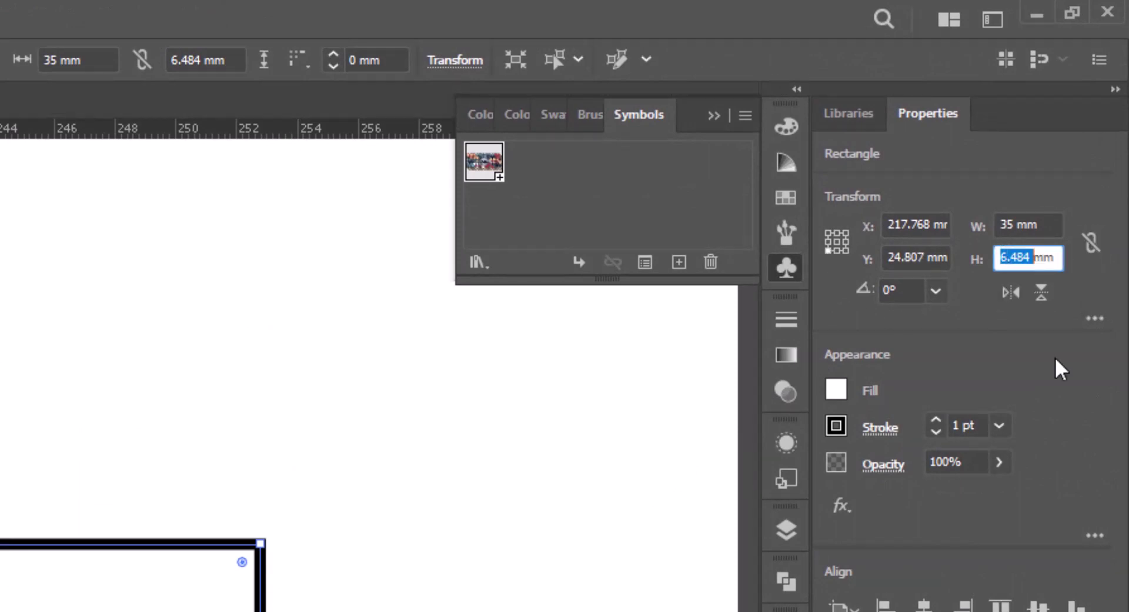
pyautogui.write('20')
pyautogui.press('Return')
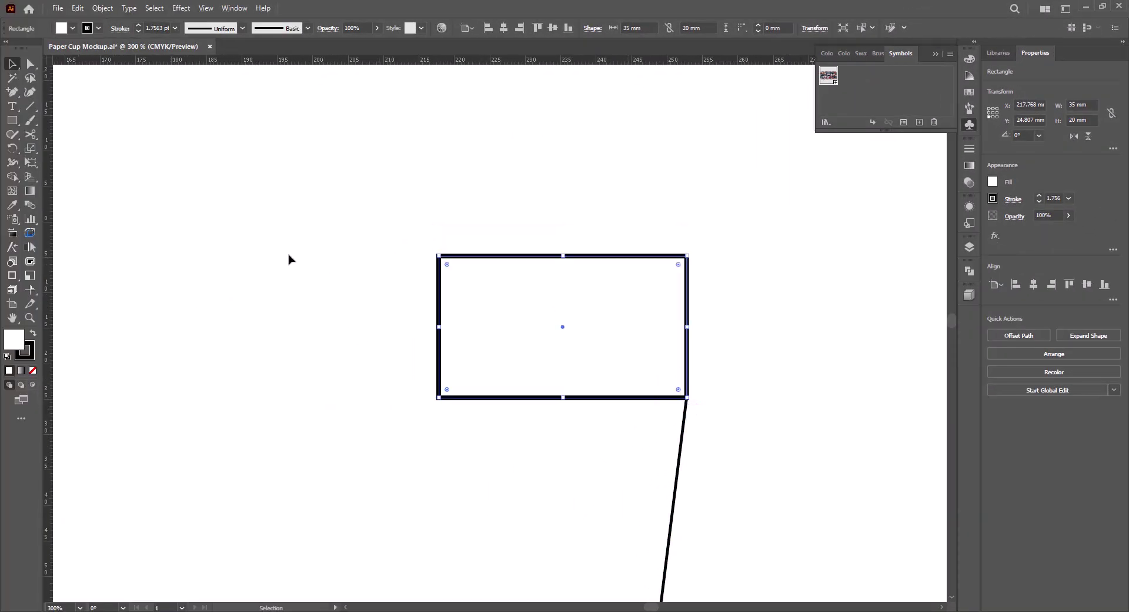
# Set the rim rectangle's stroke weight to 1 pt
pyautogui.click(176, 29)
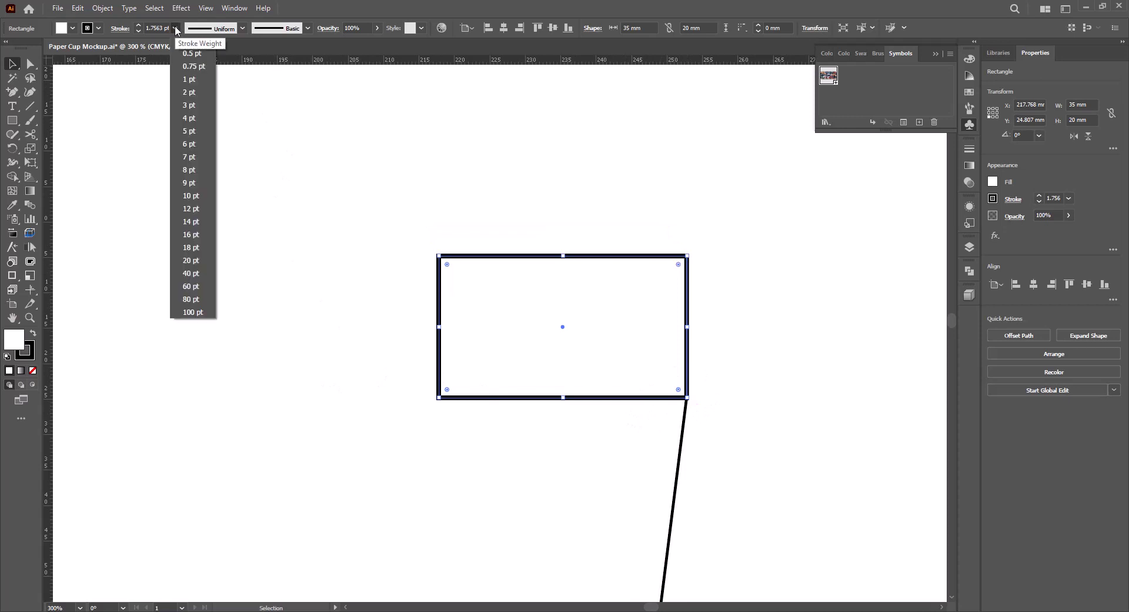
pyautogui.click(185, 66)
pyautogui.click(195, 82)
pyautogui.click(436, 403)
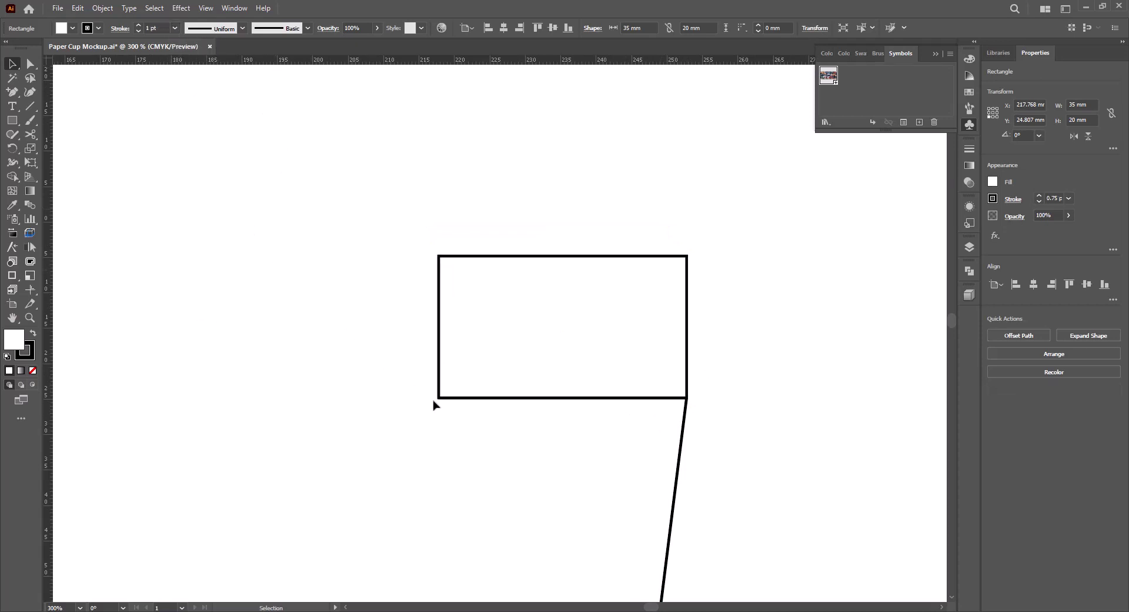
pyautogui.scroll(6, 687, 406)
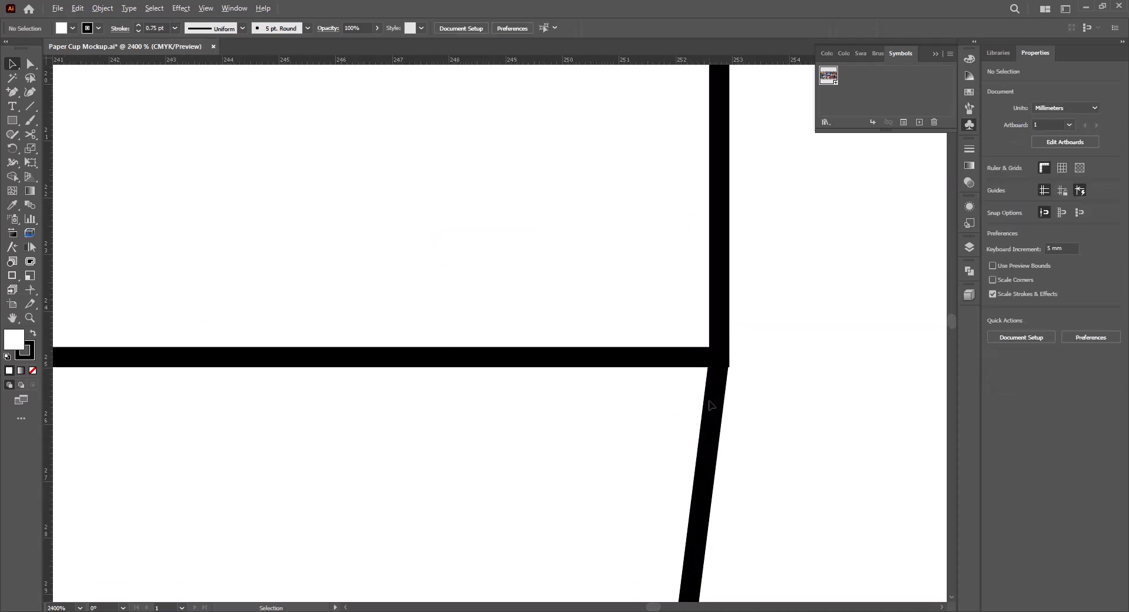
pyautogui.scroll(-2, 710, 405)
pyautogui.scroll(-2, 713, 395)
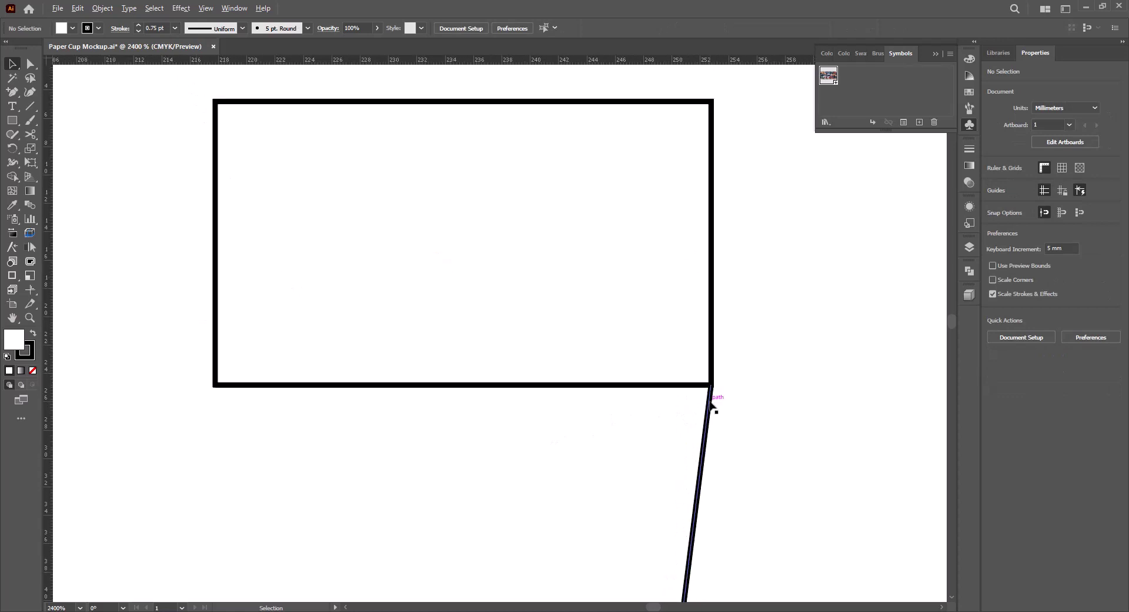
# Duplicate the rim rectangle, offsetting the copy up and to the left
pyautogui.click(714, 341)
pyautogui.scroll(-1, 544, 421)
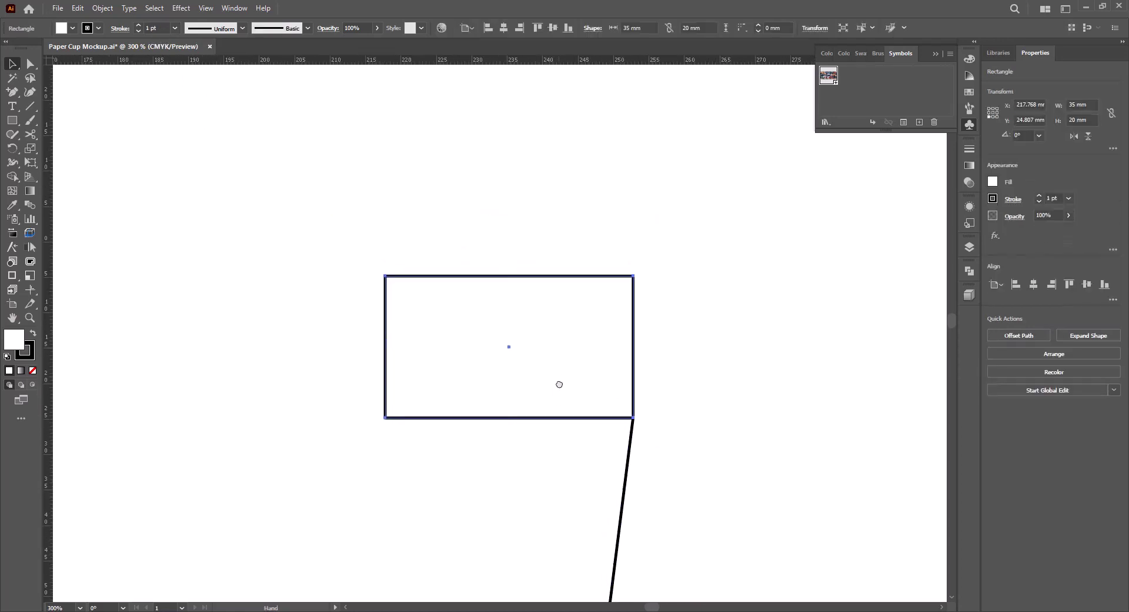
pyautogui.moveTo(559, 384); pyautogui.dragTo(564, 383)
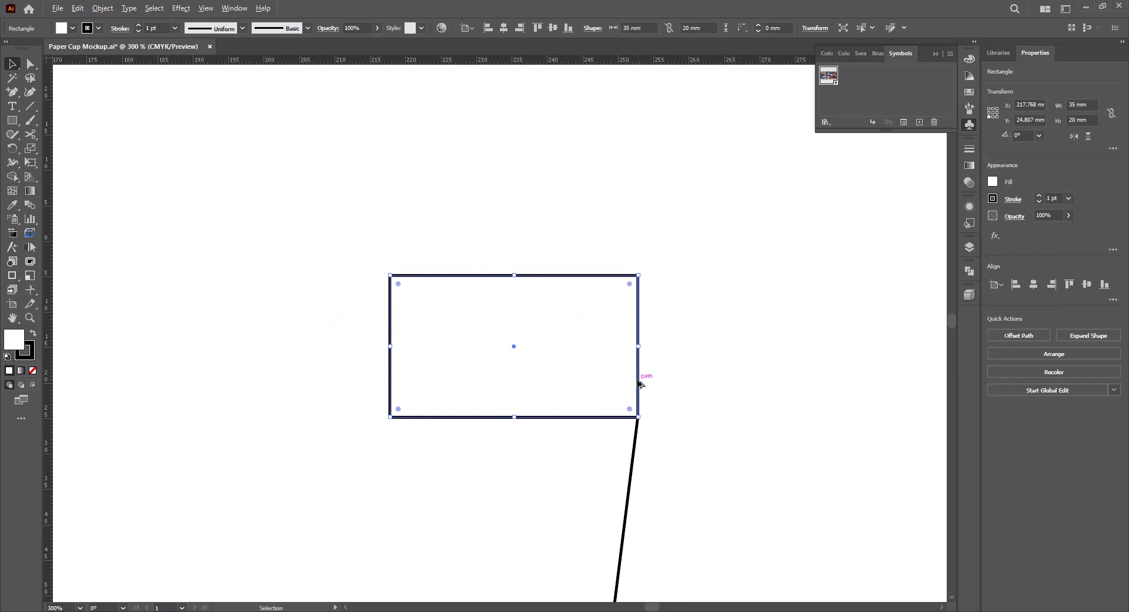
pyautogui.moveTo(641, 383)
pyautogui.mouseDown()
pyautogui.moveTo(600, 304)
pyautogui.moveTo(568, 286)
pyautogui.mouseUp()
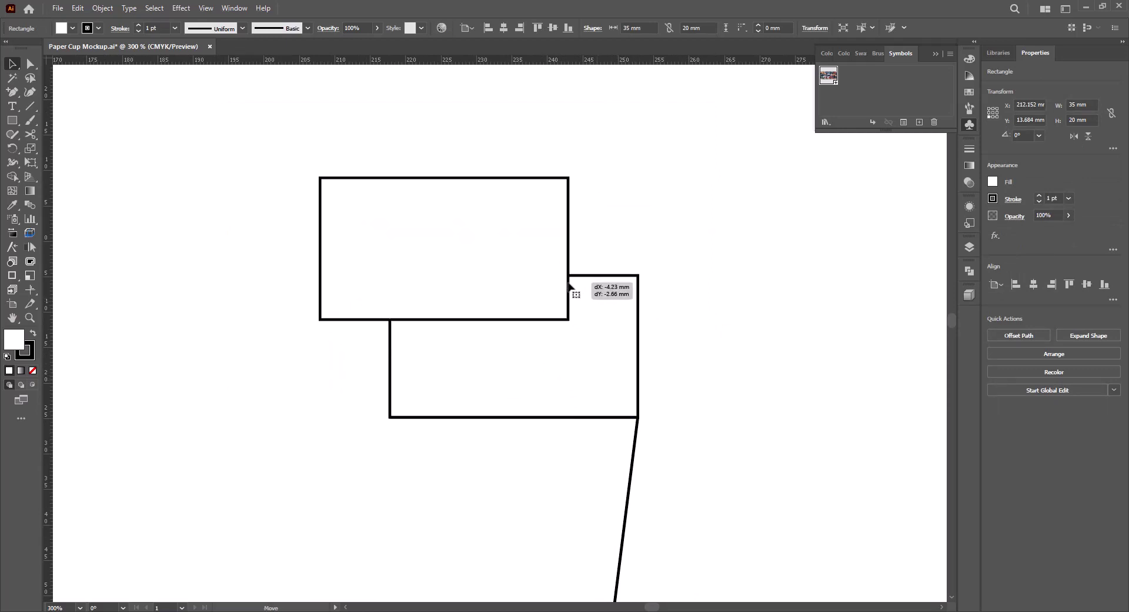
pyautogui.moveTo(569, 286); pyautogui.dragTo(564, 288)
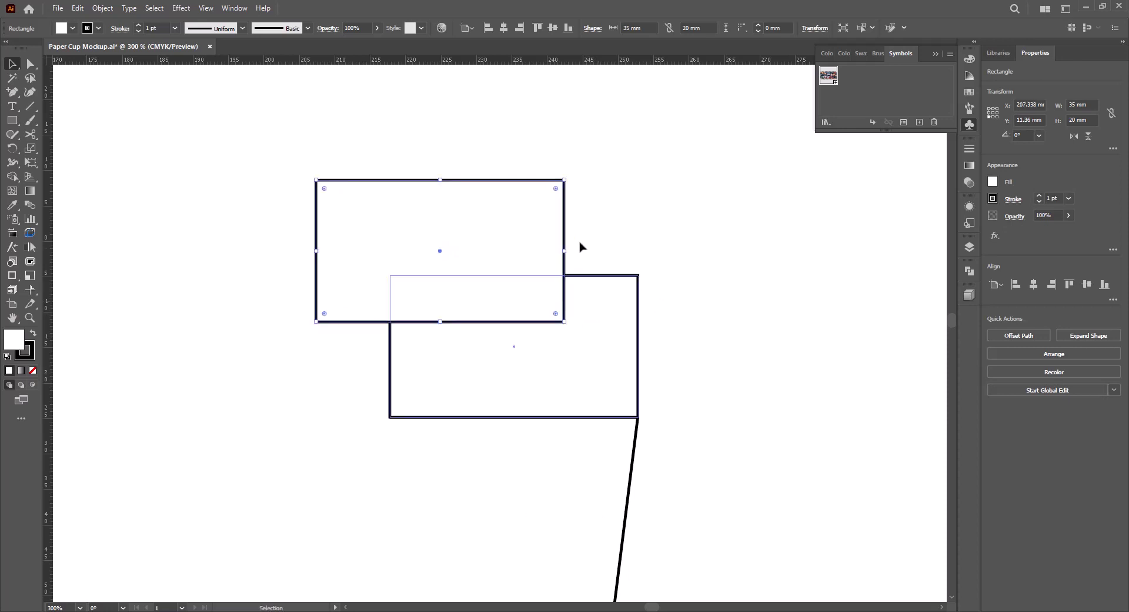
# Subtract the upper copy with Pathfinder Minus Front and set the notched outline's fill to None
pyautogui.keyDown('shift'); pyautogui.click(524, 341); pyautogui.keyUp('shift')
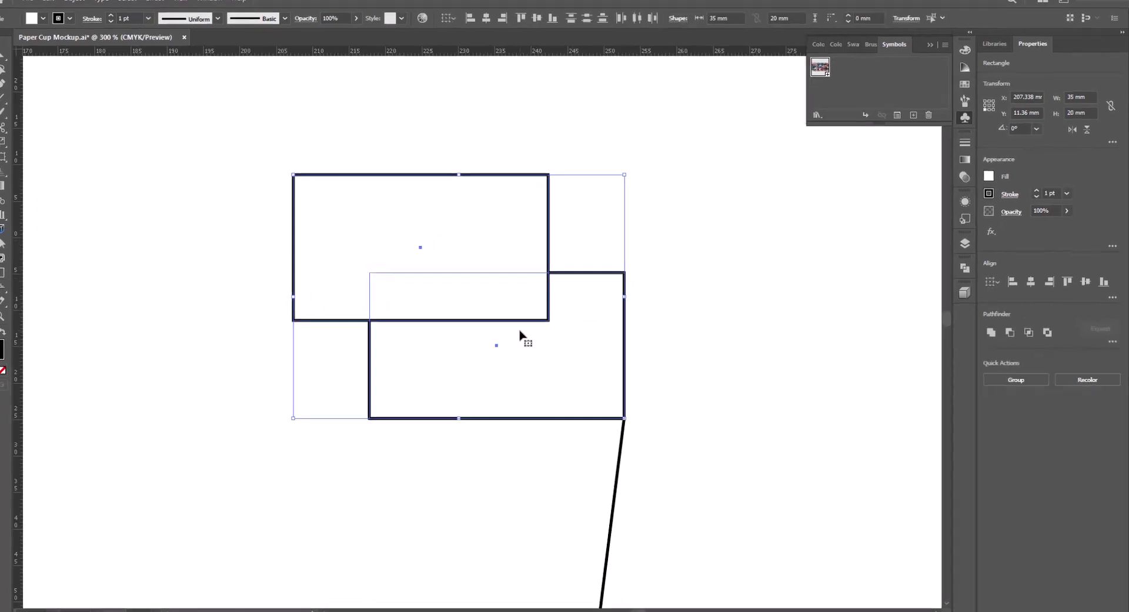
pyautogui.click(930, 300)
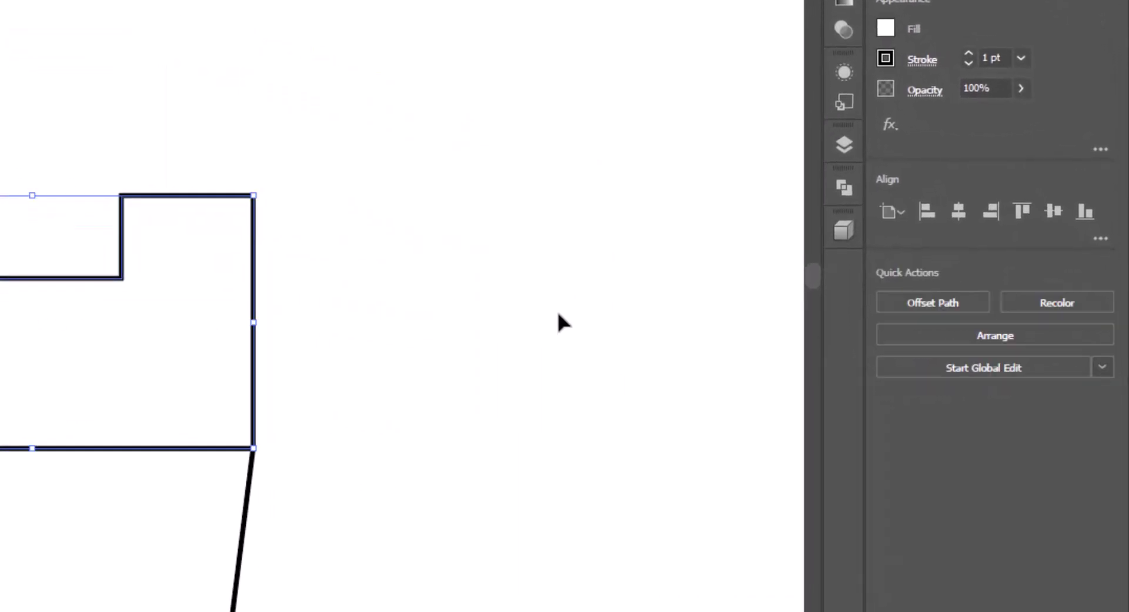
pyautogui.click(557, 308)
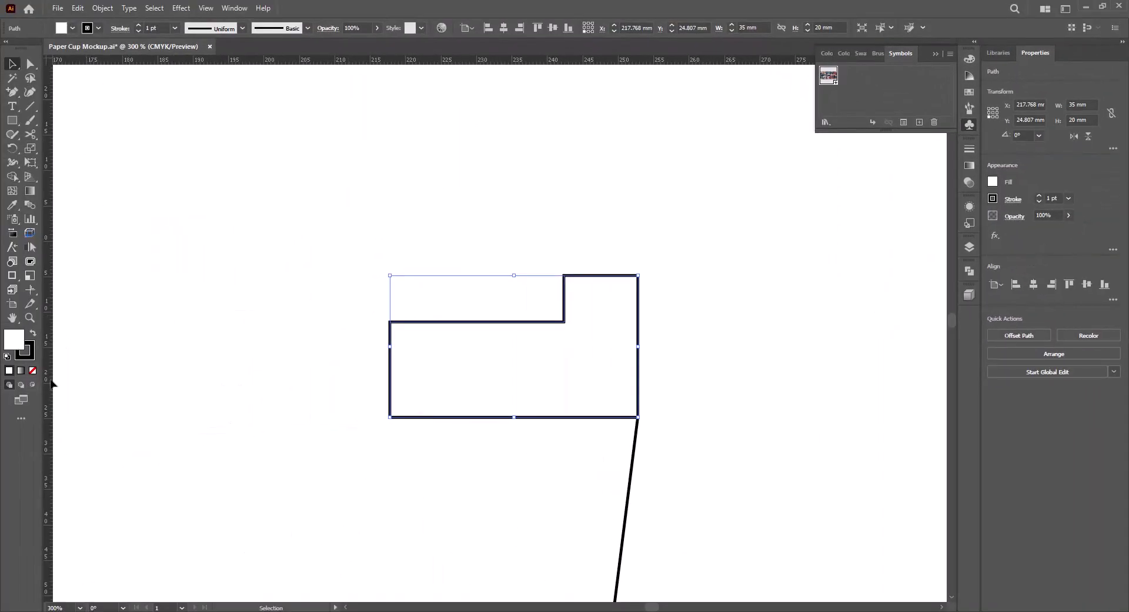
pyautogui.click(33, 371)
pyautogui.click(479, 355)
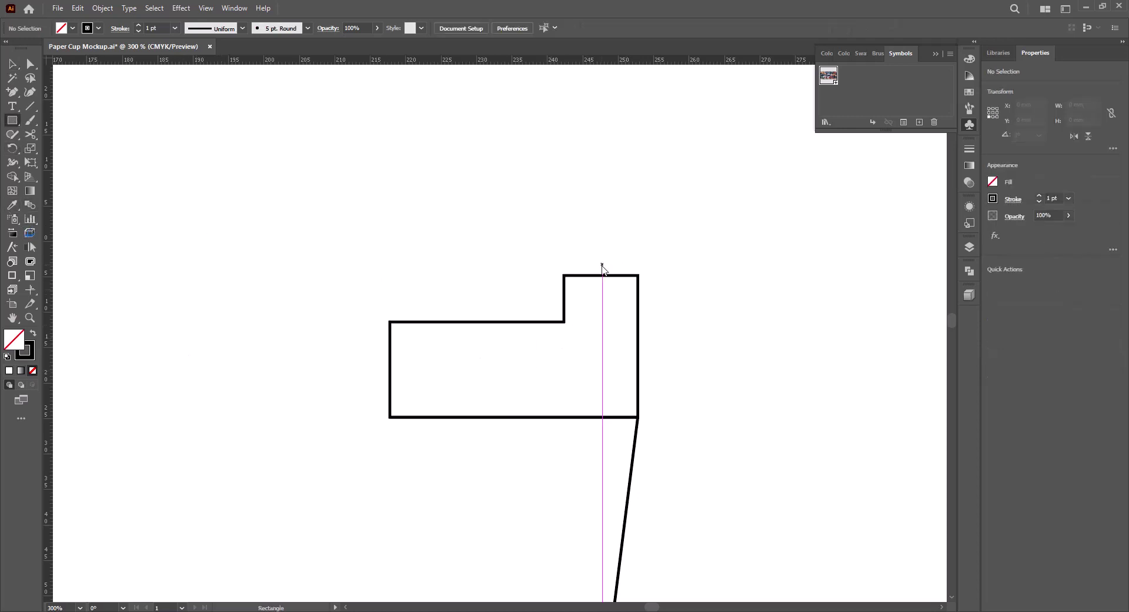
# Draw a narrow rectangle over the notch's right side and unite it with the lid outline
pyautogui.moveTo(602, 266); pyautogui.dragTo(647, 380)
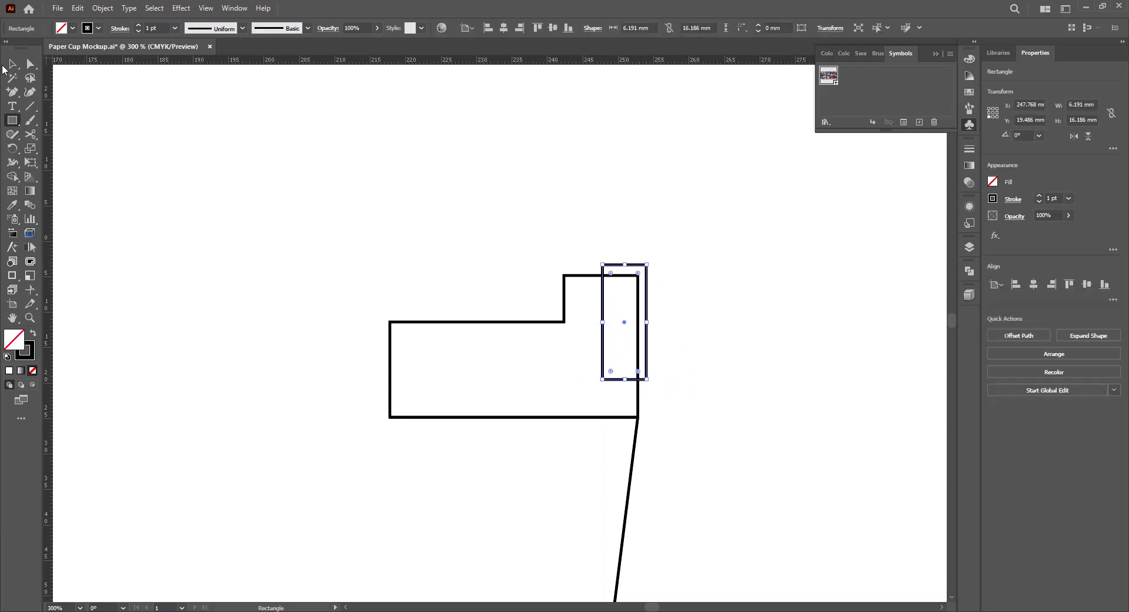
pyautogui.click(12, 63)
pyautogui.hotkey('ctrl', 'a')
pyautogui.hotkey('ctrl', 'shift', 'F9')
pyautogui.click(787, 373)
pyautogui.scroll(2, 626, 426)
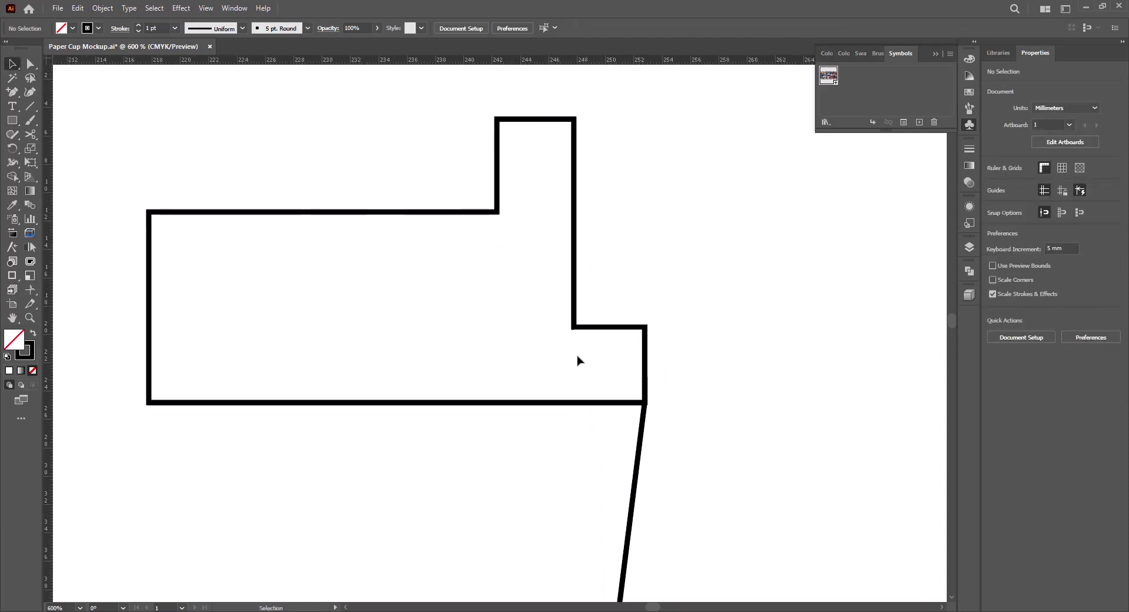
# Widen the raised block leftward and add a small rectangle at the outline's bottom-right corner, selecting both
pyautogui.press('a')
pyautogui.moveTo(498, 218); pyautogui.dragTo(441, 214)
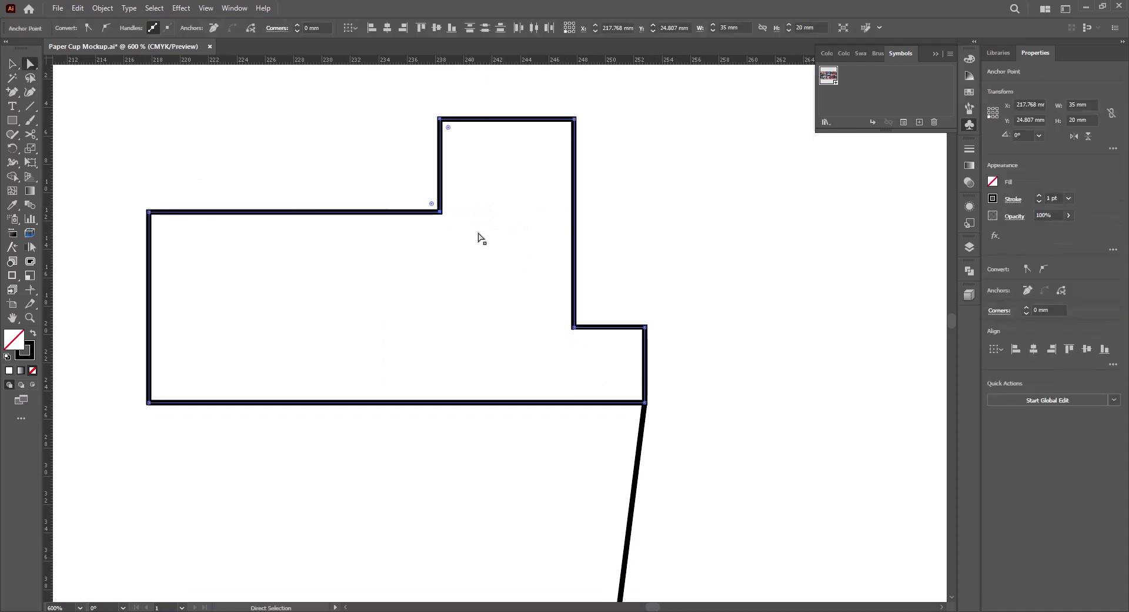
pyautogui.click(12, 120)
pyautogui.moveTo(659, 403); pyautogui.dragTo(623, 305)
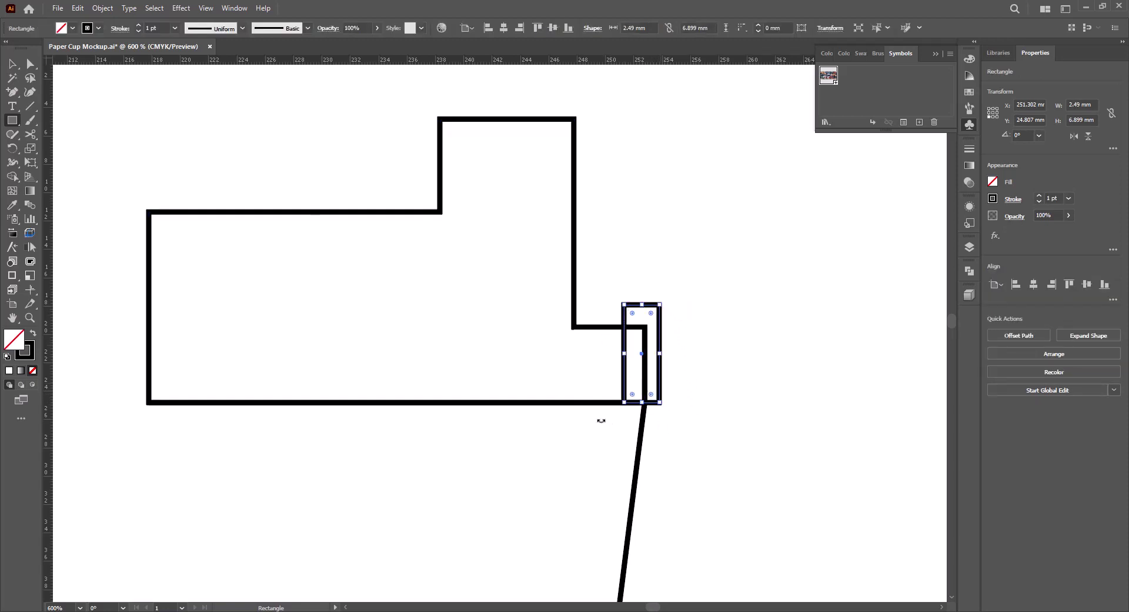
pyautogui.click(14, 67)
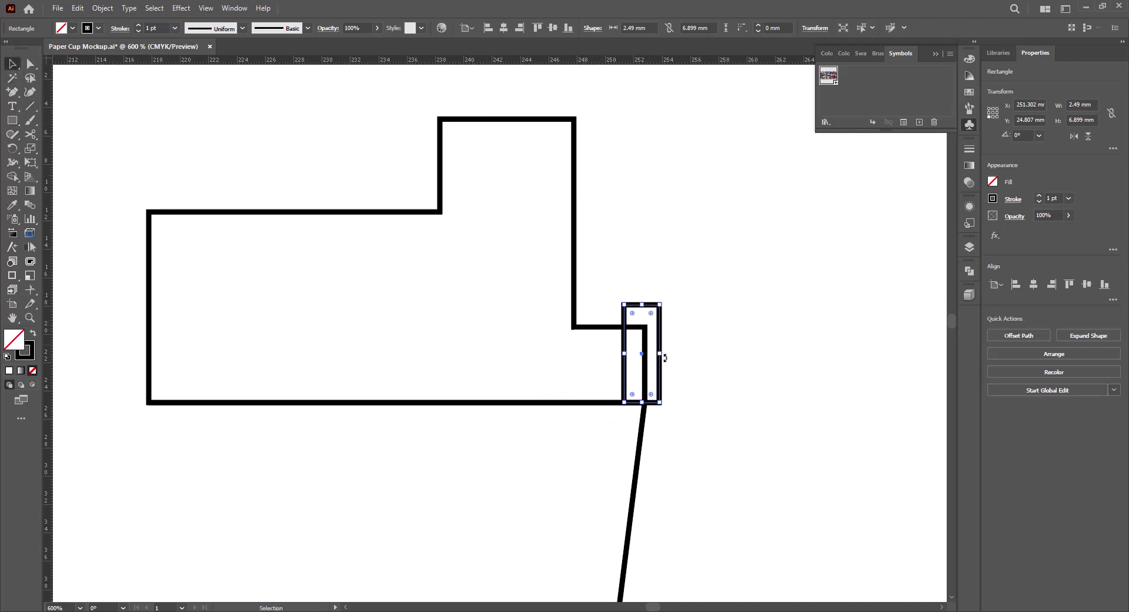
pyautogui.moveTo(664, 357); pyautogui.dragTo(597, 312)
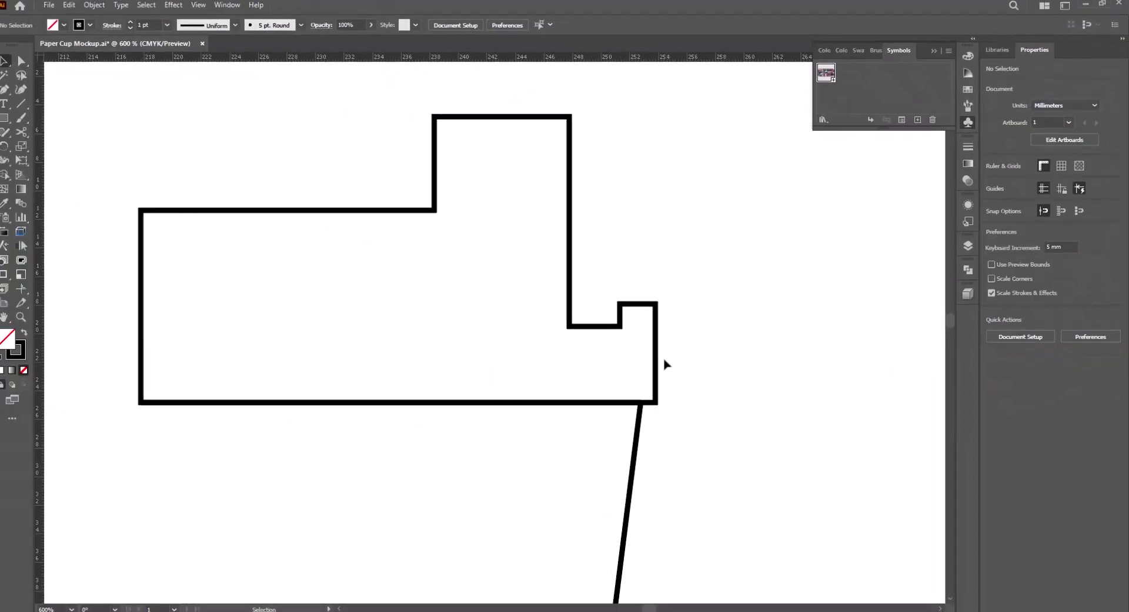
# Unite the small rectangle with the lid outline
pyautogui.click(563, 331)
pyautogui.keyDown('alt'); pyautogui.scroll(-2, 593, 388); pyautogui.keyUp('alt')
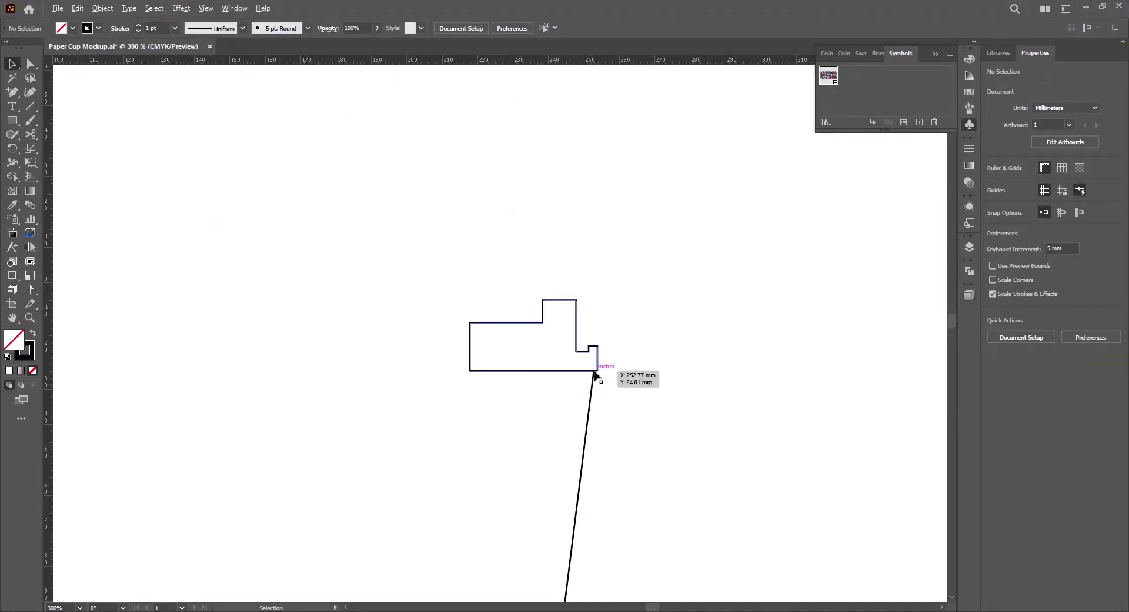
pyautogui.keyDown('alt'); pyautogui.scroll(2, 588, 377); pyautogui.keyUp('alt')
pyautogui.keyDown('alt'); pyautogui.scroll(2, 585, 370); pyautogui.keyUp('alt')
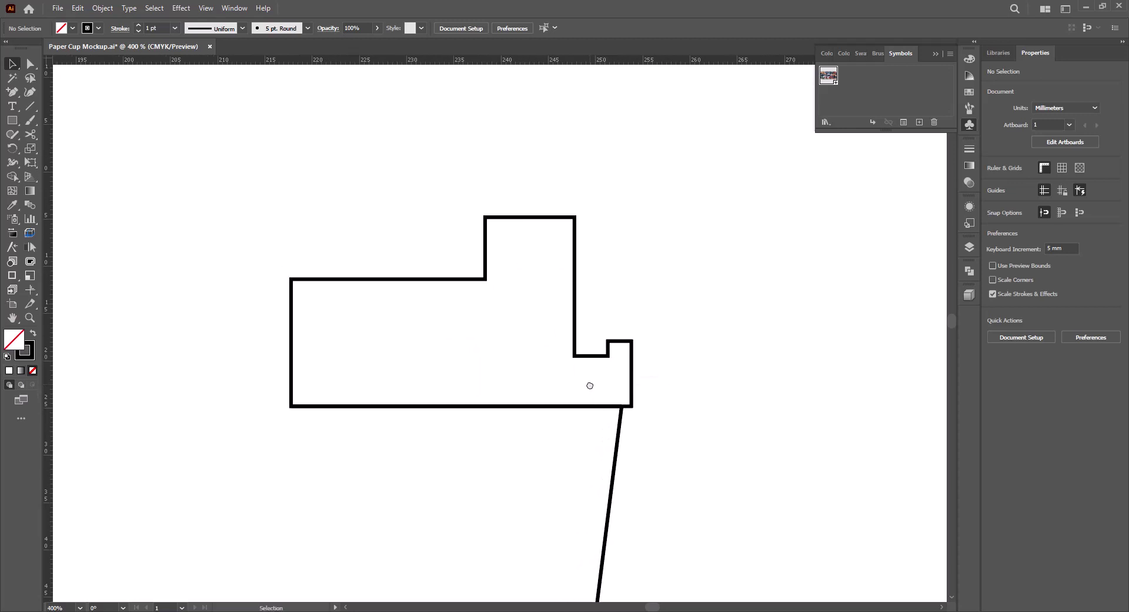
pyautogui.keyDown('alt'); pyautogui.scroll(2, 589, 386); pyautogui.keyUp('alt')
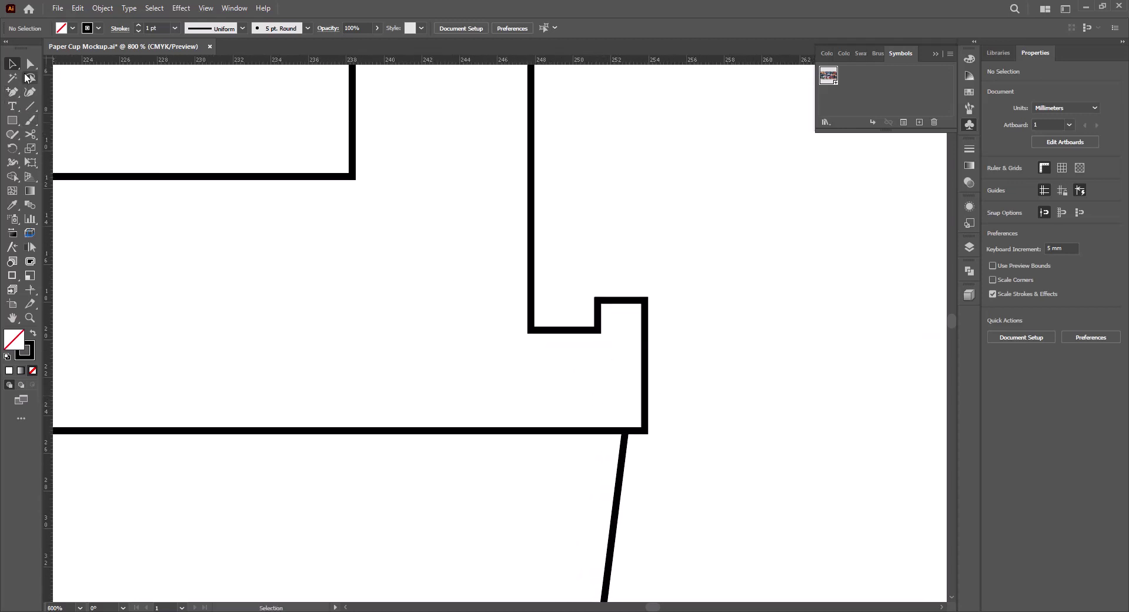
# Slant the tab's right edge inward and move its inner step left
pyautogui.click(30, 63)
pyautogui.click(645, 301)
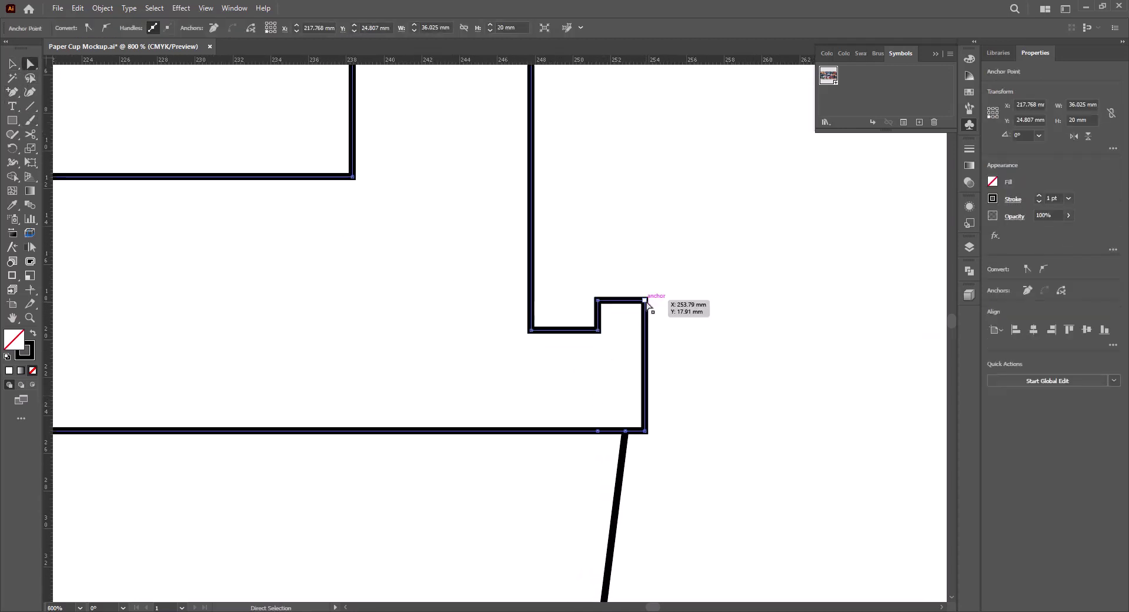
pyautogui.moveTo(645, 301); pyautogui.dragTo(638, 300)
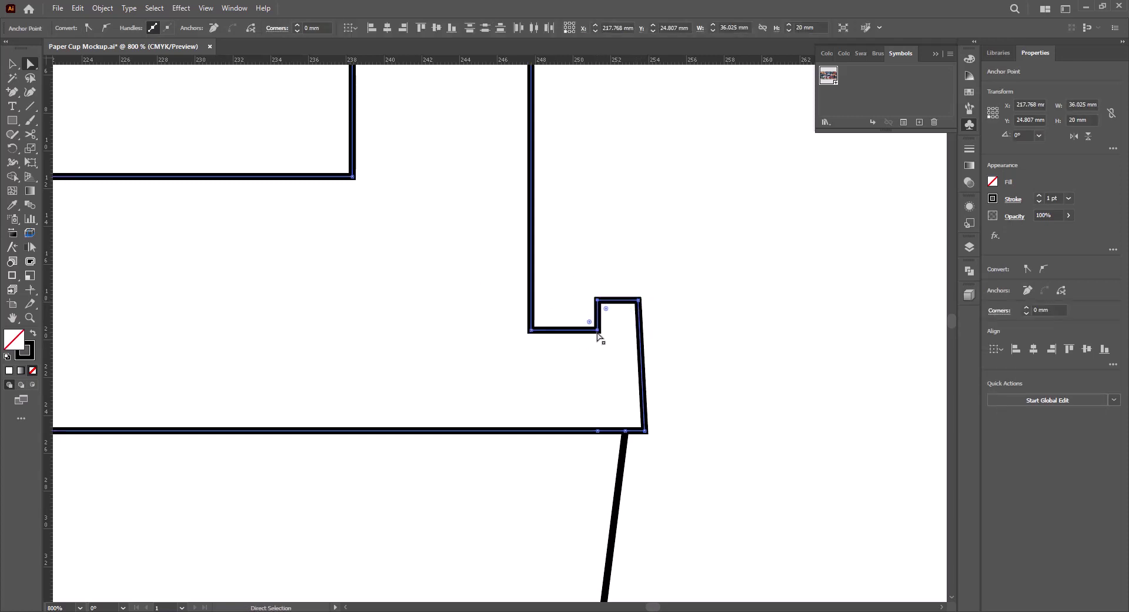
pyautogui.moveTo(600, 333); pyautogui.dragTo(585, 333)
# Shift the notch's vertical edge slightly left and zoom out to check the lid shape
pyautogui.scroll(5, 573, 288)
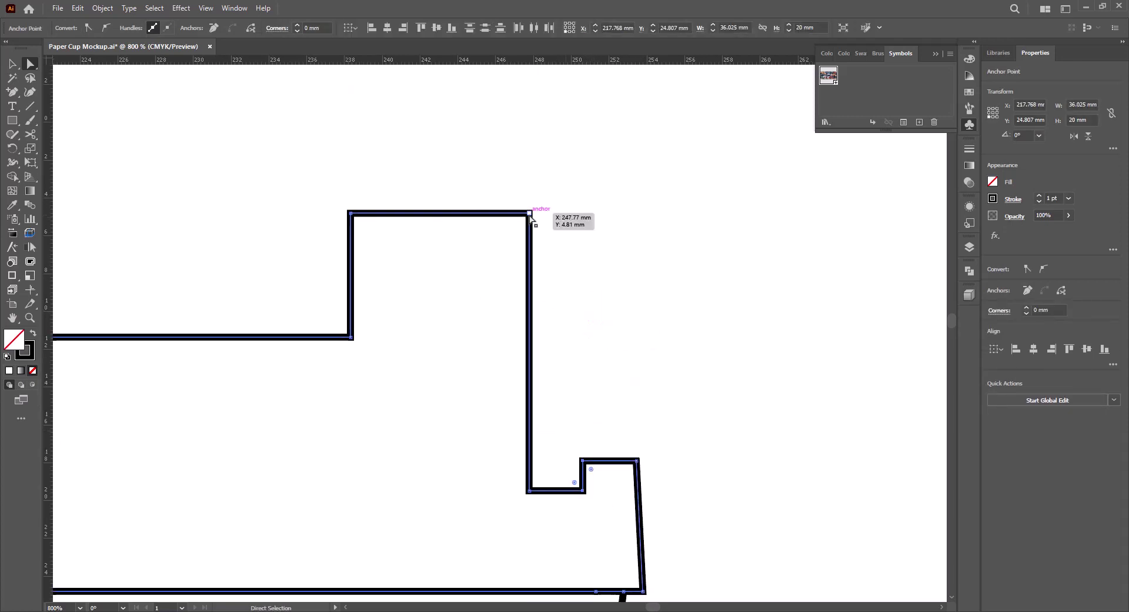
pyautogui.moveTo(529, 214)
pyautogui.mouseDown()
pyautogui.moveTo(504, 214)
pyautogui.moveTo(459, 258)
pyautogui.mouseUp()
pyautogui.hscroll(-2, 504, 265)
pyautogui.hscroll(-3, 504, 295)
pyautogui.moveTo(459, 323); pyautogui.dragTo(438, 327)
pyautogui.hotkey('ctrl', '-')
pyautogui.hotkey('ctrl', '-')
pyautogui.hotkey('ctrl', '-')
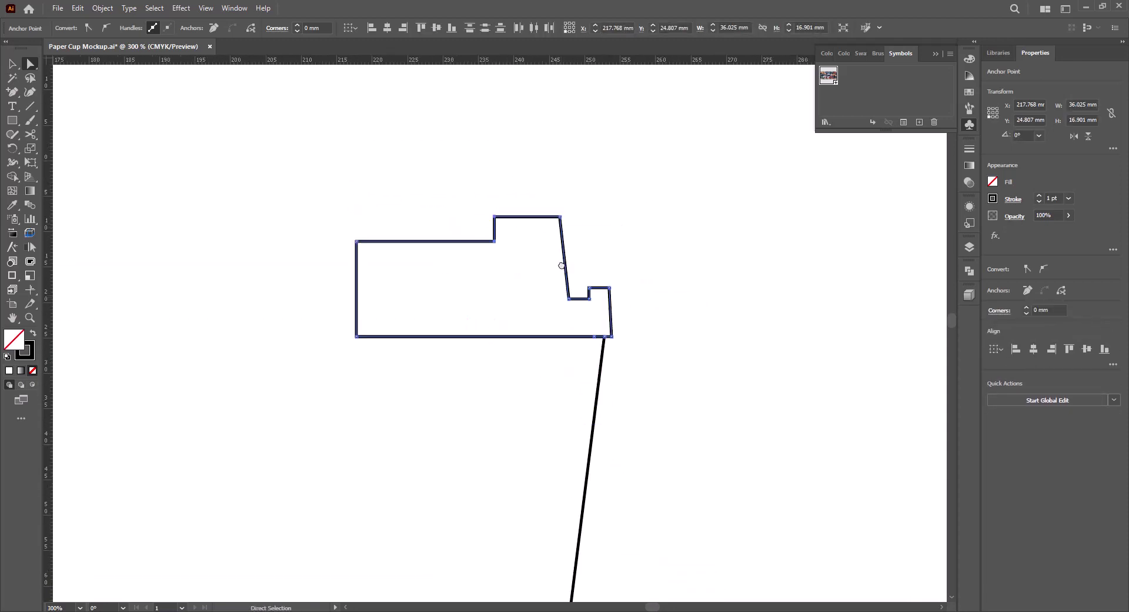
pyautogui.press('v')
pyautogui.hotkey('ctrl', '+')
pyautogui.hotkey('ctrl', '+')
pyautogui.hotkey('ctrl', '+')
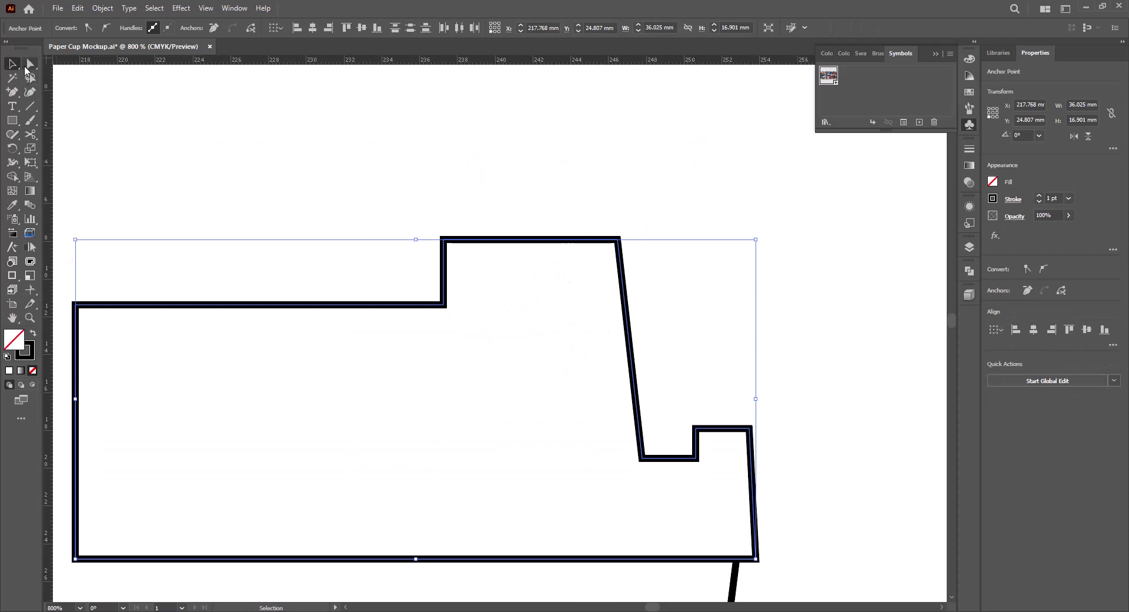
# Give the raised block's top corners and three notch corners a small live-corner radius
pyautogui.click(26, 67)
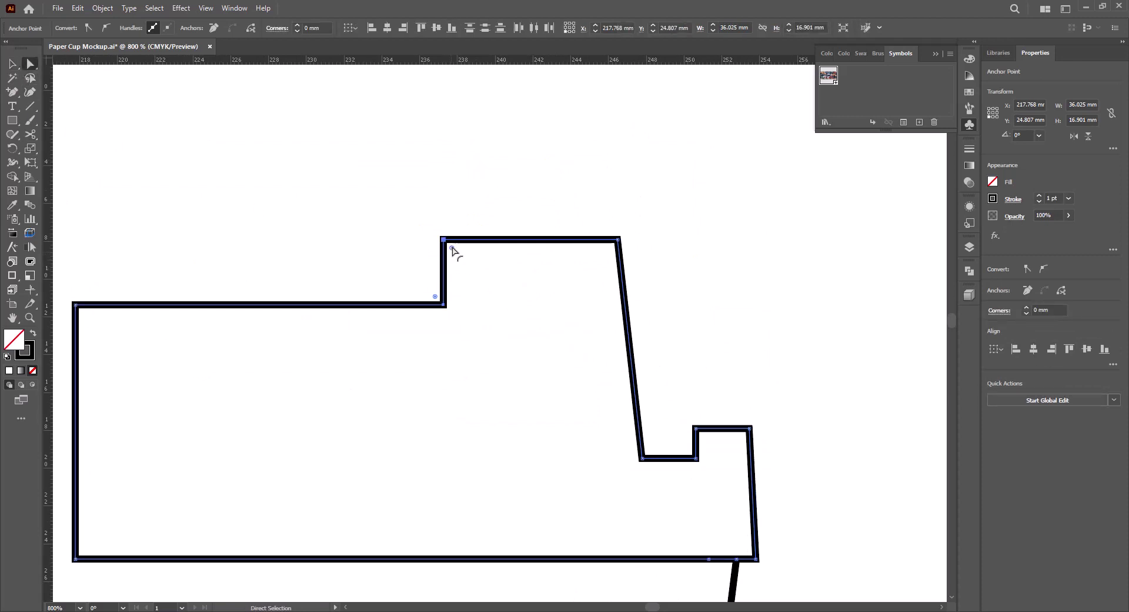
pyautogui.click(444, 240)
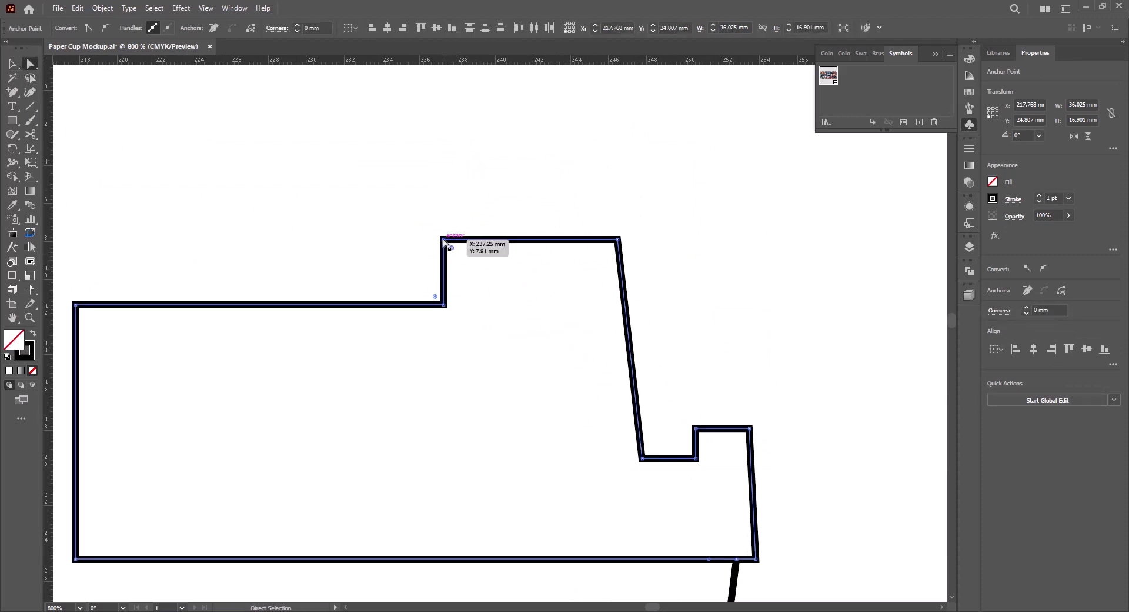
pyautogui.click(617, 239)
pyautogui.click(642, 458)
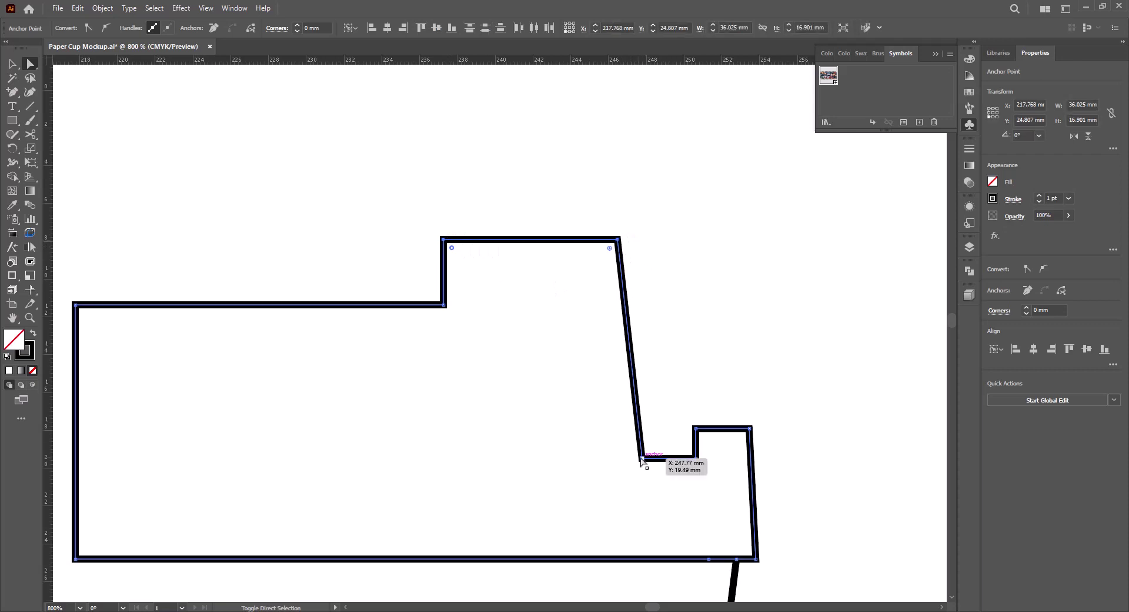
pyautogui.keyDown('shift'); pyautogui.click(696, 459); pyautogui.keyUp('shift')
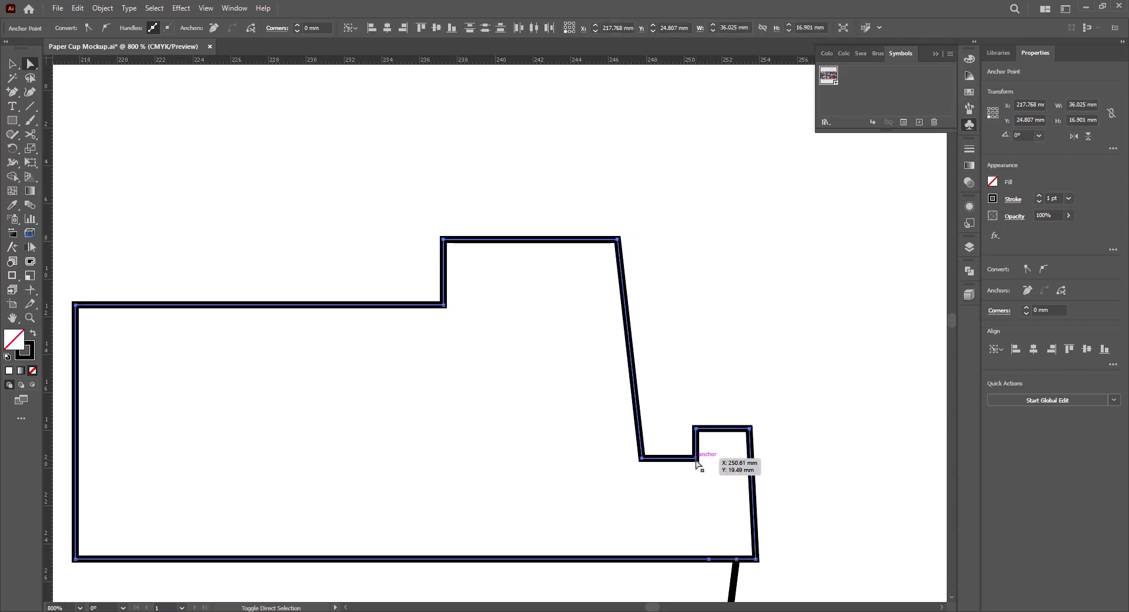
pyautogui.keyDown('shift'); pyautogui.click(696, 430); pyautogui.keyUp('shift')
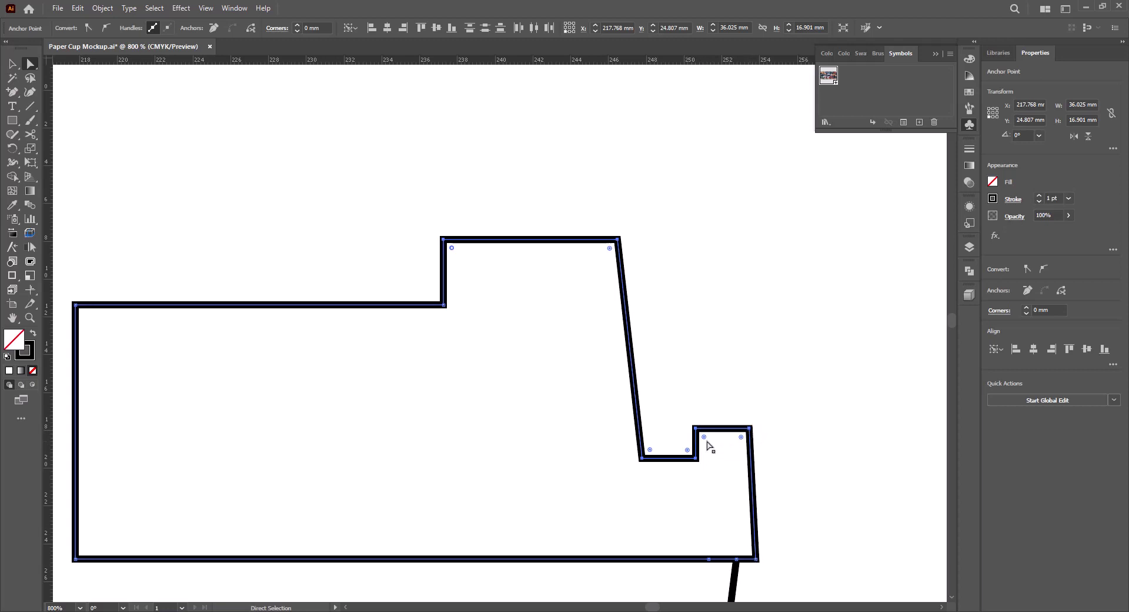
pyautogui.moveTo(705, 437); pyautogui.dragTo(709, 460)
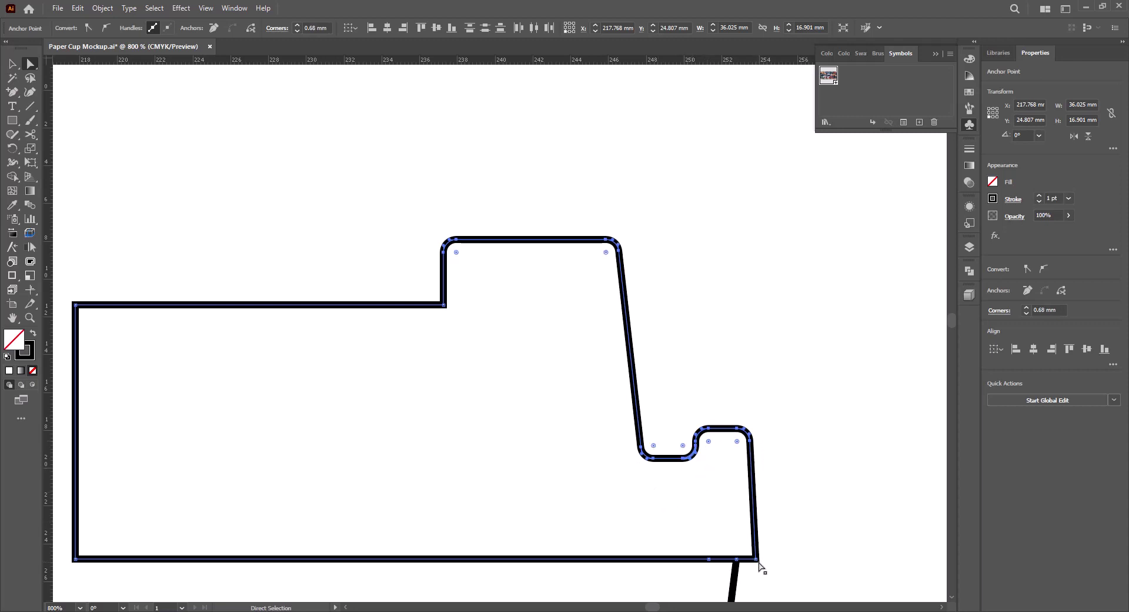
# Round the lid outline's bottom-right corner, then deselect and move the outline upward
pyautogui.moveTo(759, 563); pyautogui.dragTo(742, 552)
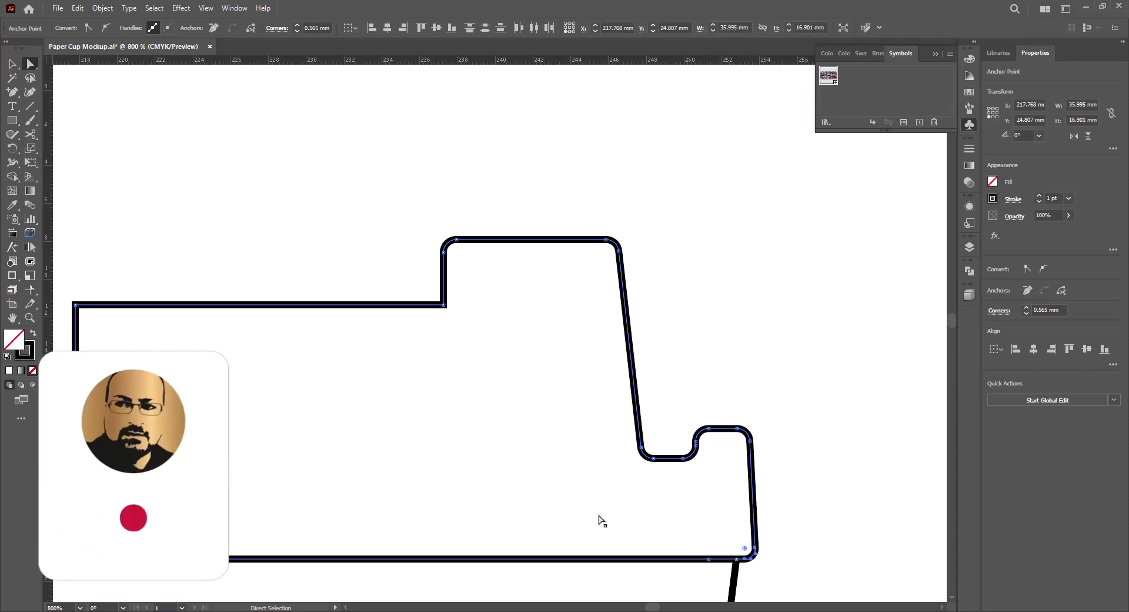
pyautogui.press('v')
pyautogui.click(263, 217)
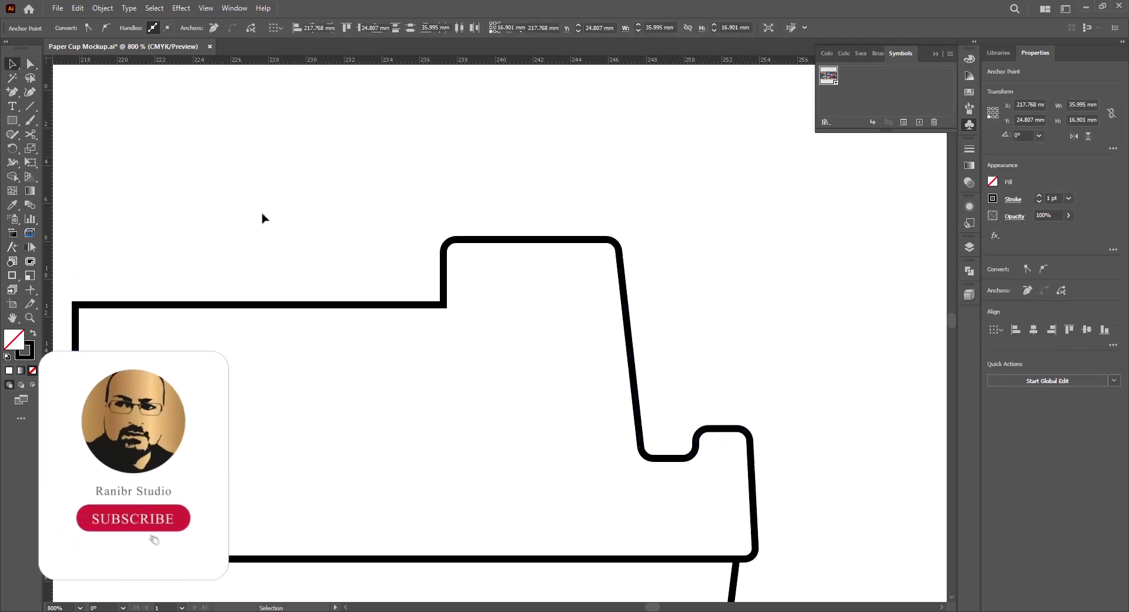
pyautogui.moveTo(304, 305); pyautogui.dragTo(314, 237)
# Undo the accidental move and cut the lid outline with Scissors at its bottom-right anchor
pyautogui.hotkey('ctrl', 'z')
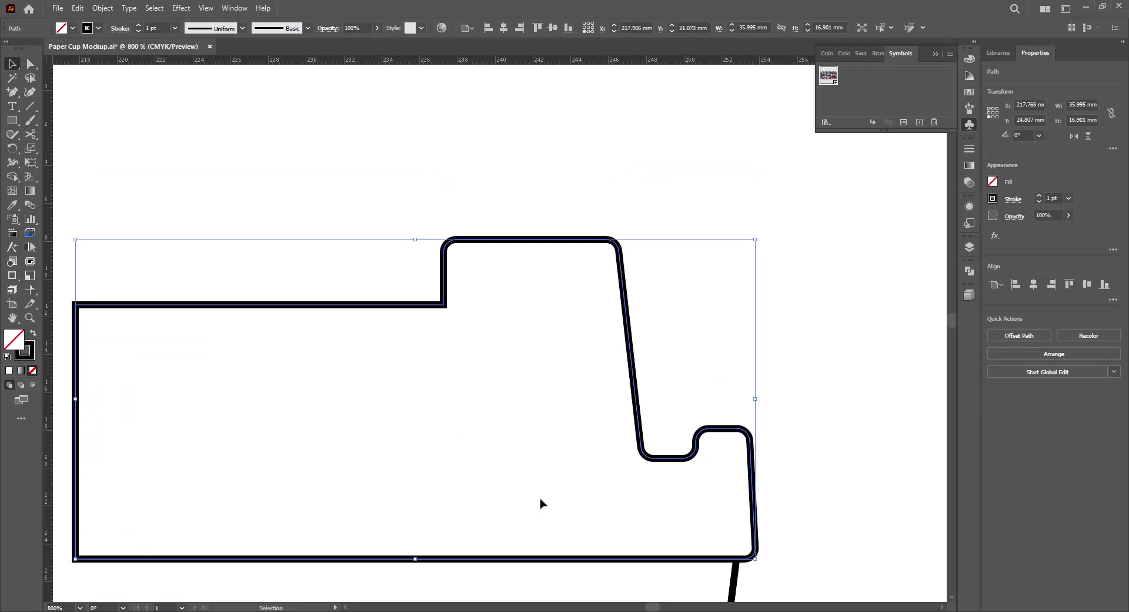
pyautogui.scroll(1, 735, 574)
pyautogui.scroll(1, 736, 573)
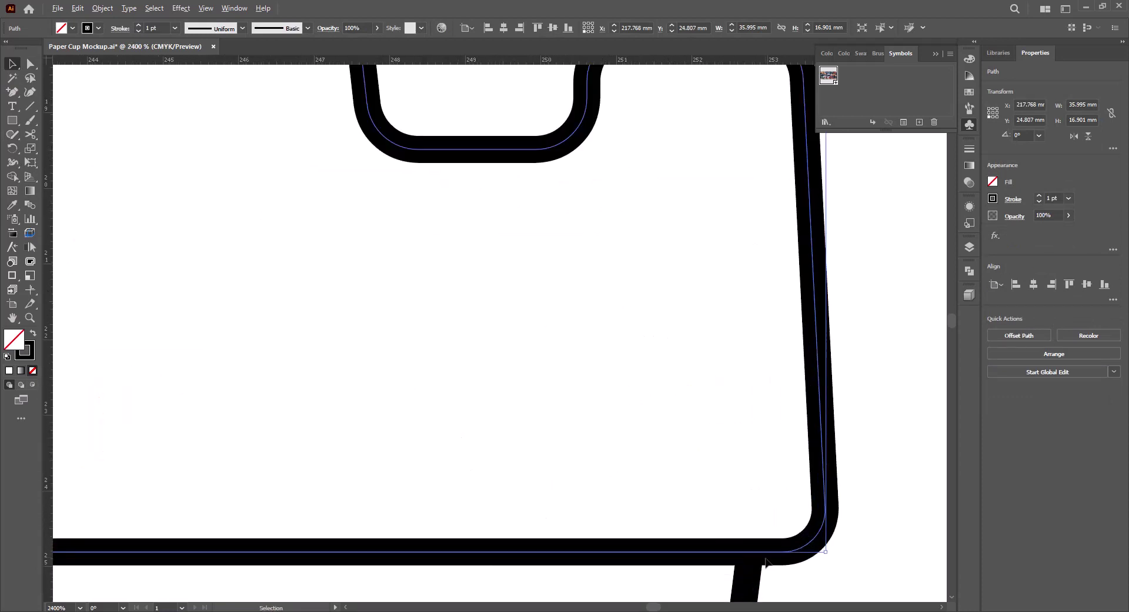
pyautogui.scroll(1, 730, 470)
pyautogui.scroll(1, 687, 466)
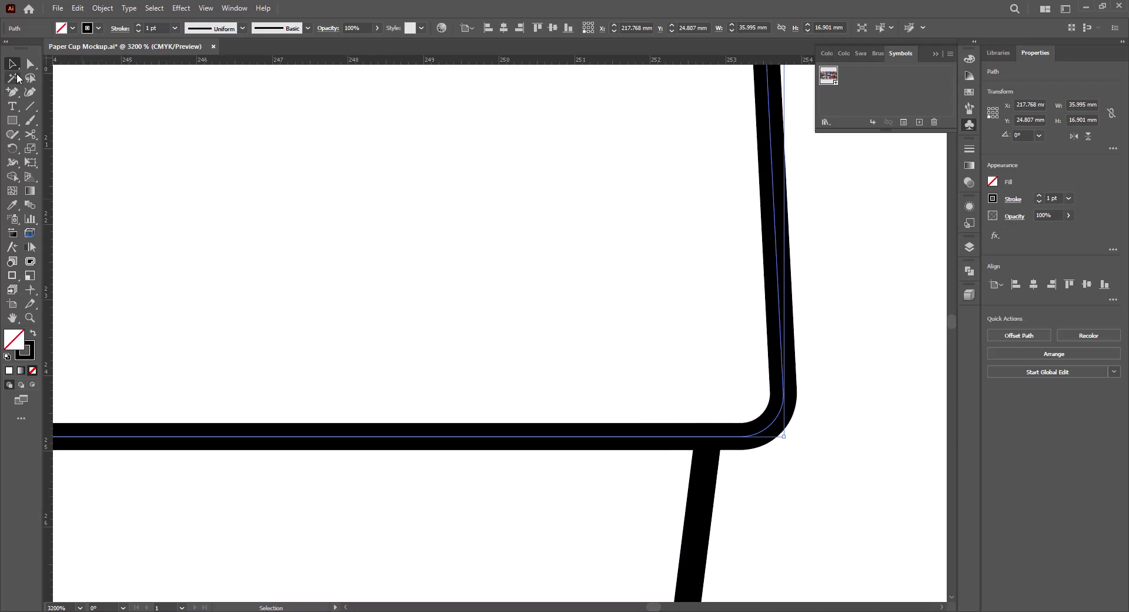
pyautogui.click(30, 63)
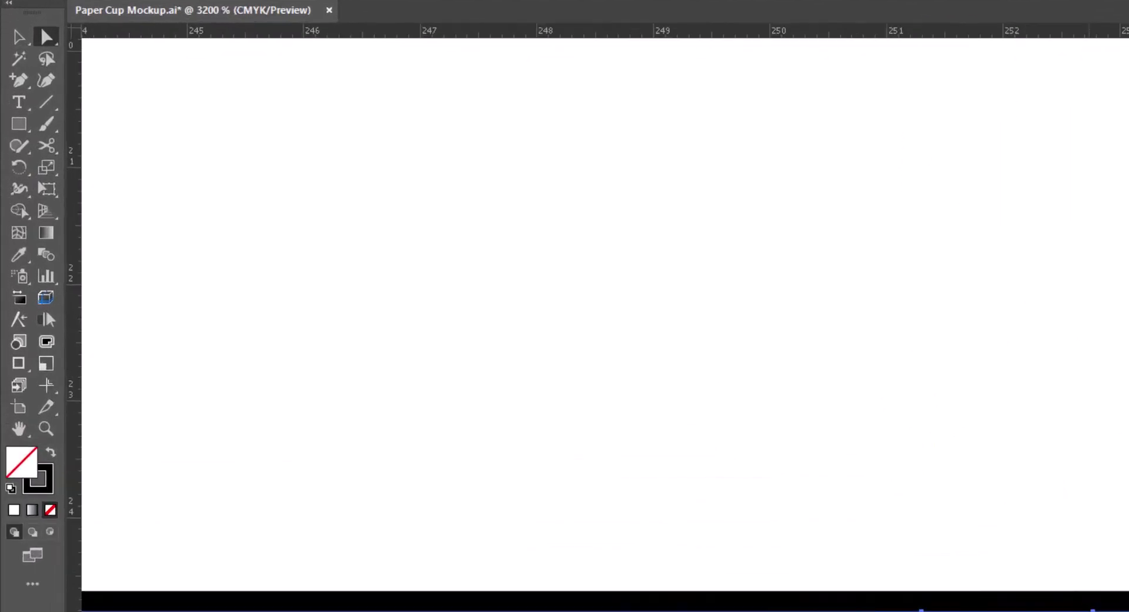
pyautogui.click(105, 184)
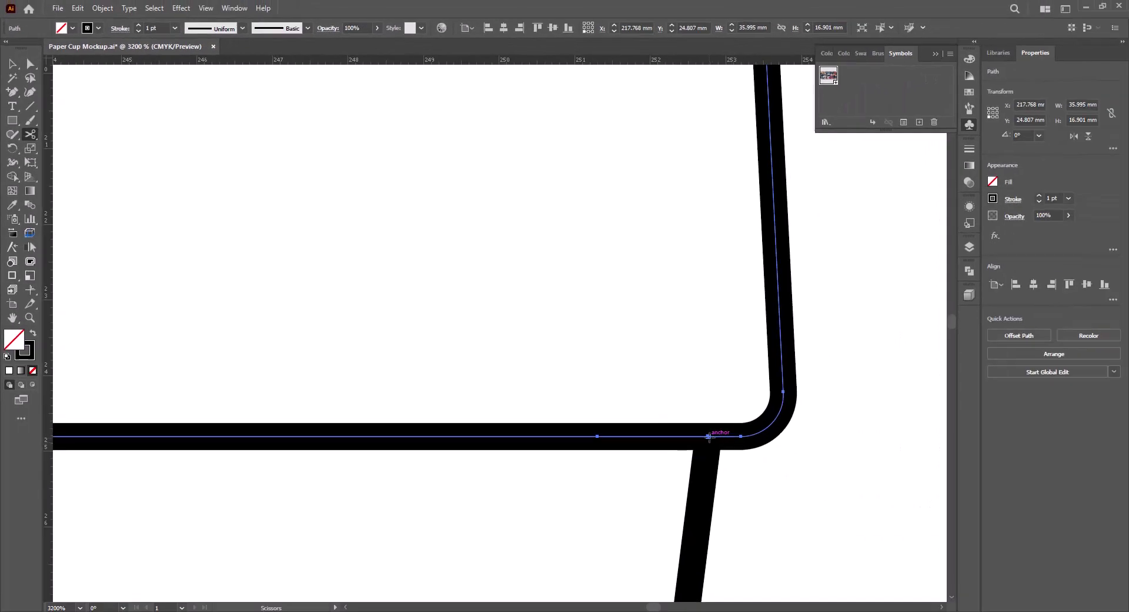
pyautogui.click(708, 436)
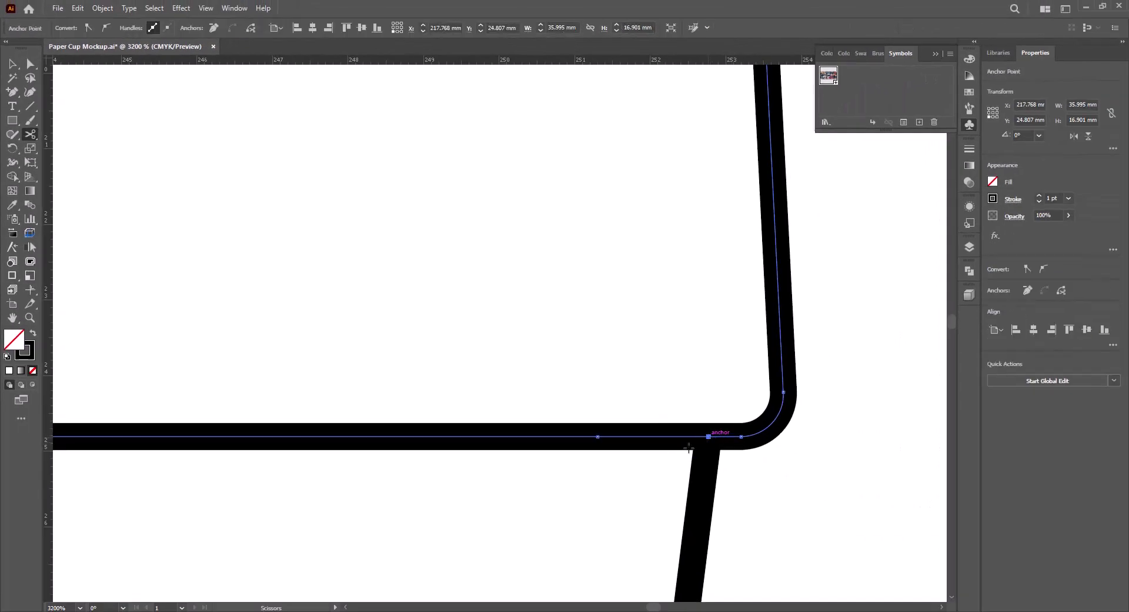
# Cut the outline at its top-left corner and select the cut-off left piece
pyautogui.scroll(-3, 404, 222)
pyautogui.scroll(3, 327, 220)
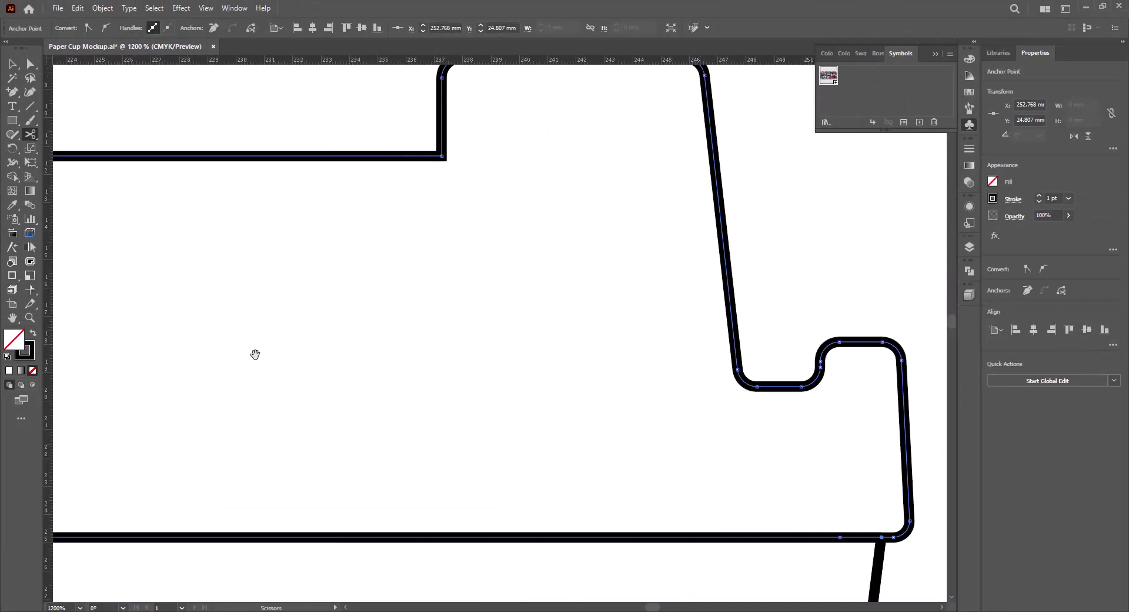
pyautogui.moveTo(254, 353); pyautogui.dragTo(435, 407)
pyautogui.click(375, 265)
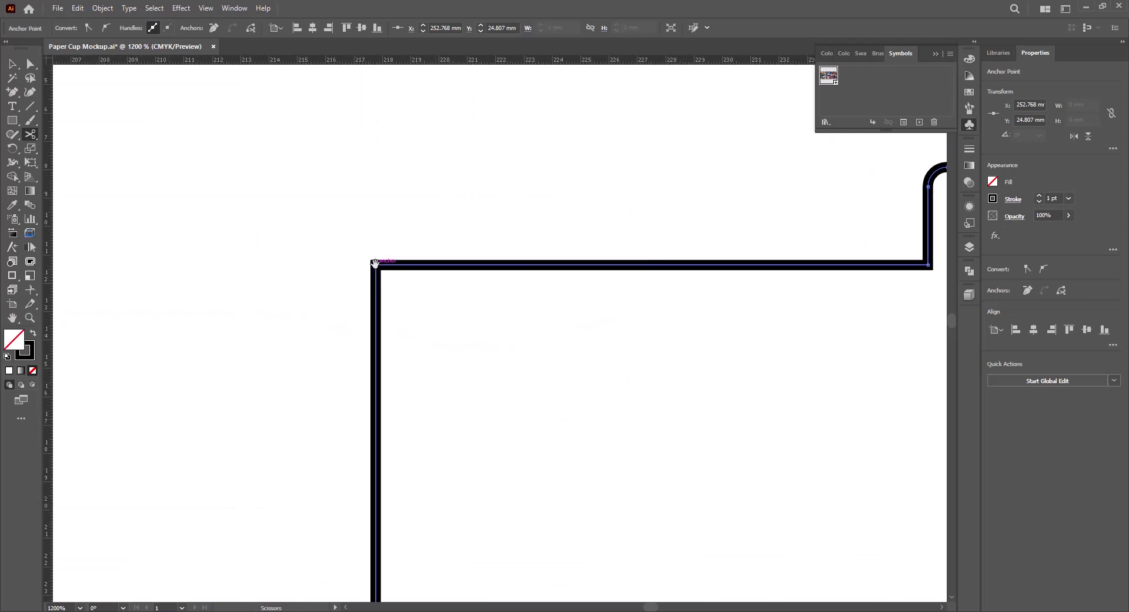
pyautogui.click(10, 69)
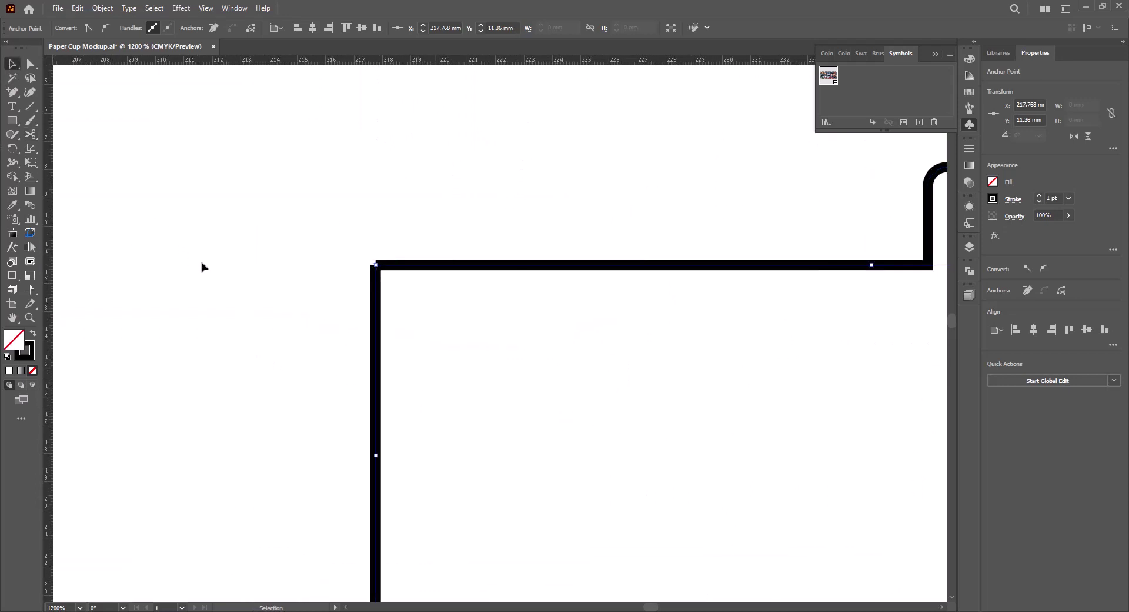
pyautogui.click(374, 344)
pyautogui.hotkey('ctrl', '-')
pyautogui.hotkey('ctrl', '-')
pyautogui.hotkey('ctrl', '-')
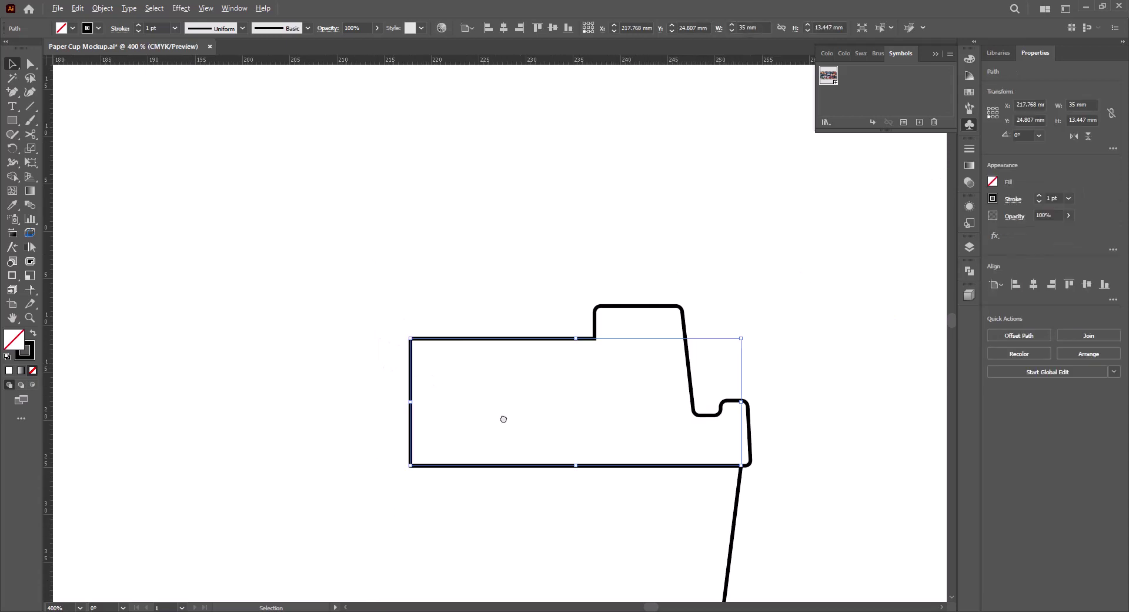
# Delete the outline's left side and its bottom horizontal line
pyautogui.press('Delete')
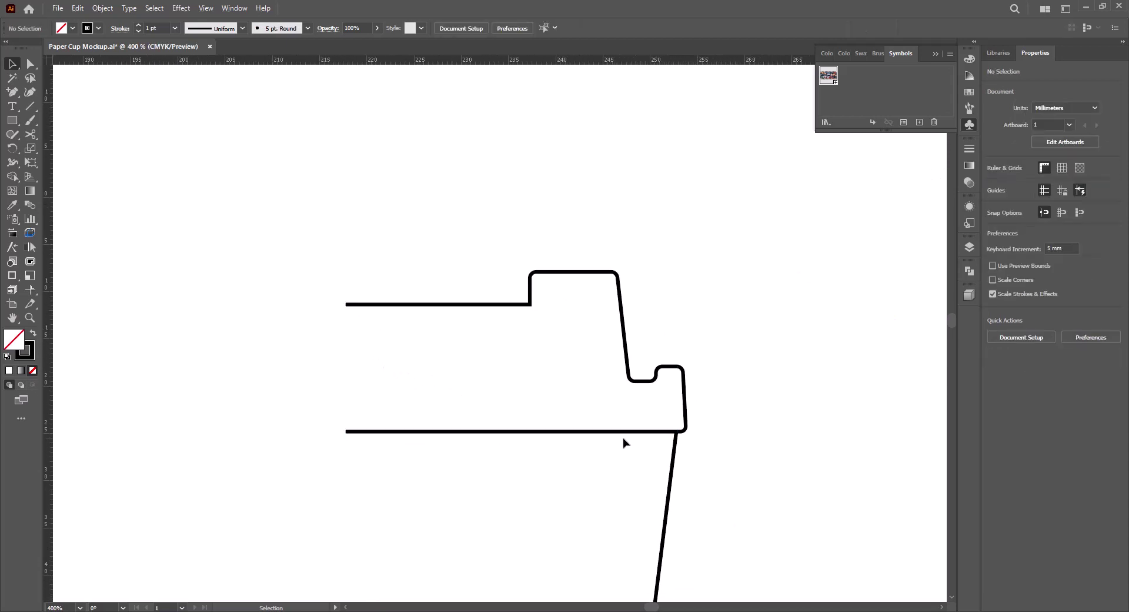
pyautogui.click(623, 432)
pyautogui.press('Delete')
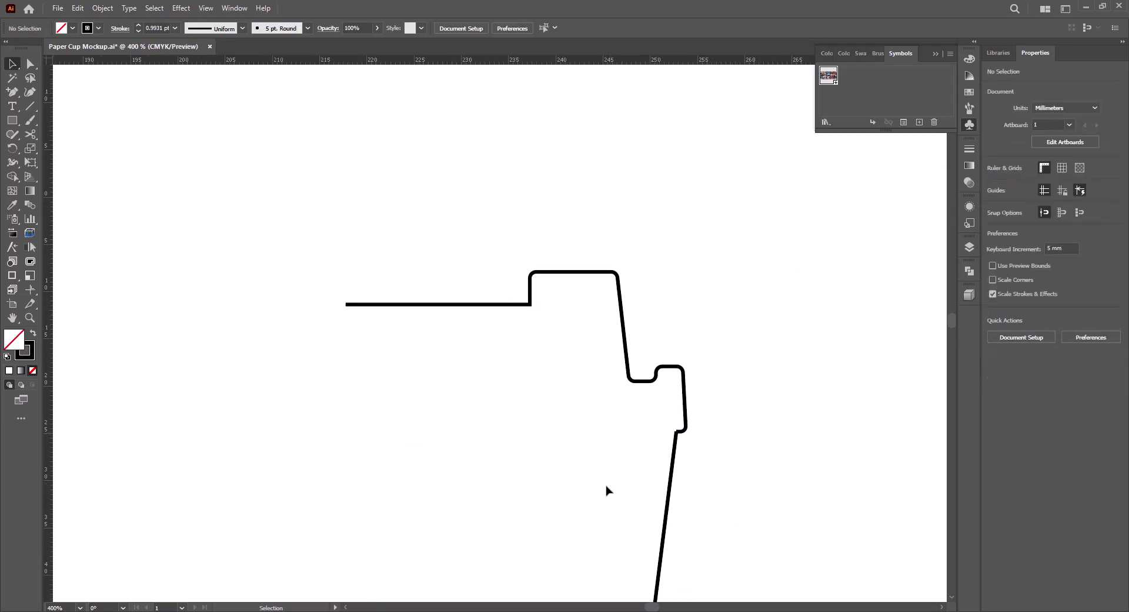
pyautogui.scroll(-3, 594, 517)
pyautogui.scroll(-3, 630, 265)
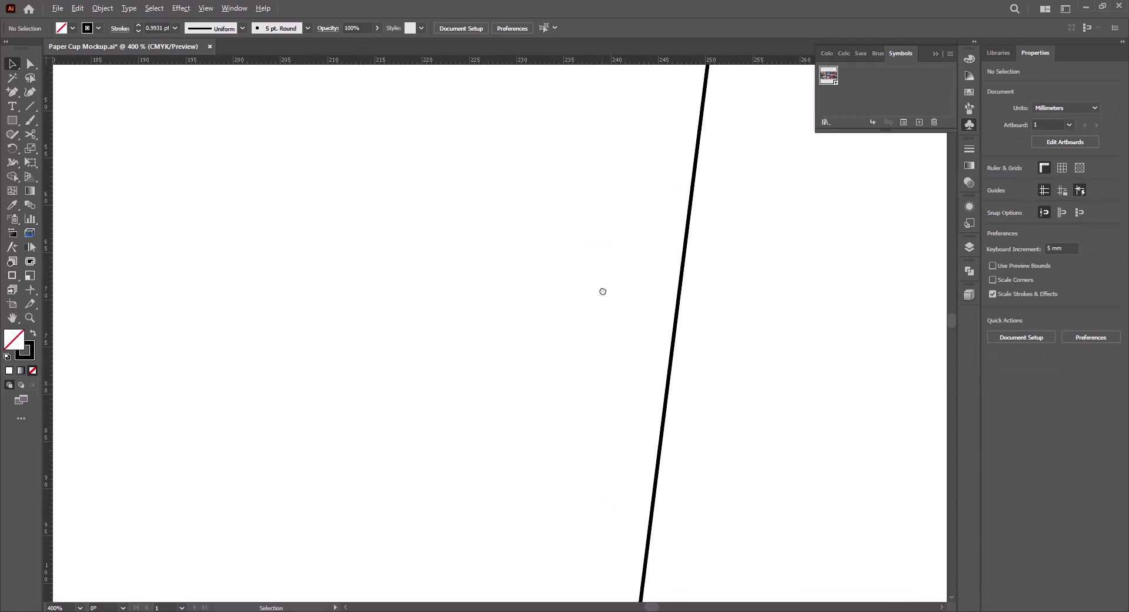
pyautogui.scroll(-3, 599, 290)
pyautogui.scroll(-2, 600, 456)
pyautogui.keyDown('alt'); pyautogui.scroll(3, 648, 444); pyautogui.keyUp('alt')
pyautogui.keyDown('alt'); pyautogui.scroll(3, 628, 446); pyautogui.keyUp('alt')
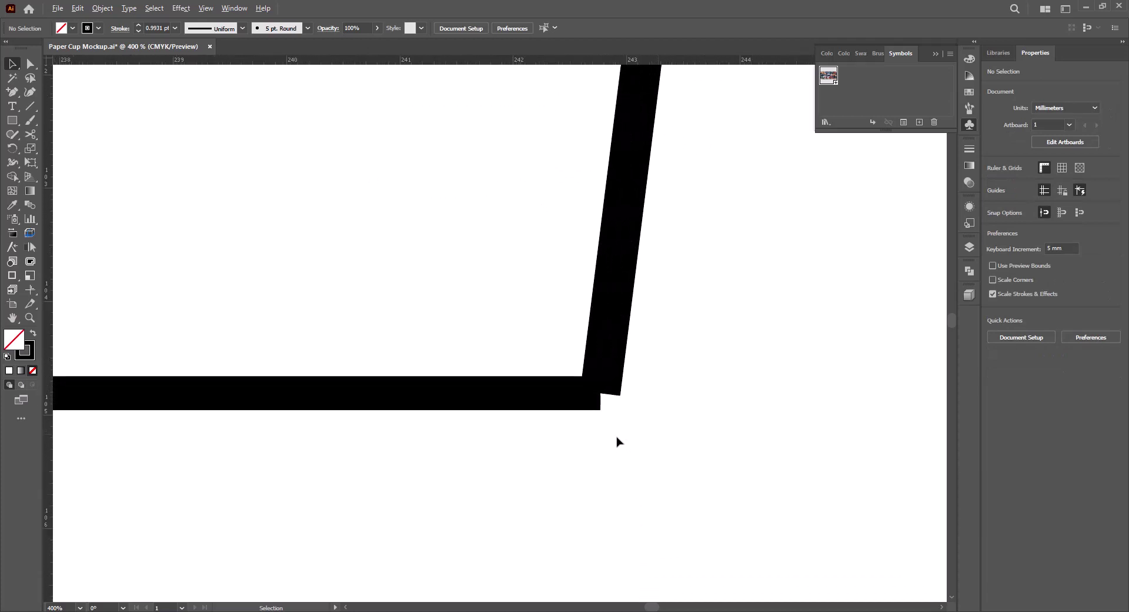
pyautogui.keyDown('alt'); pyautogui.scroll(3, 615, 441); pyautogui.keyUp('alt')
# Join the line ends at the bottom-right corner and round it to about 0.46 mm
pyautogui.click(30, 63)
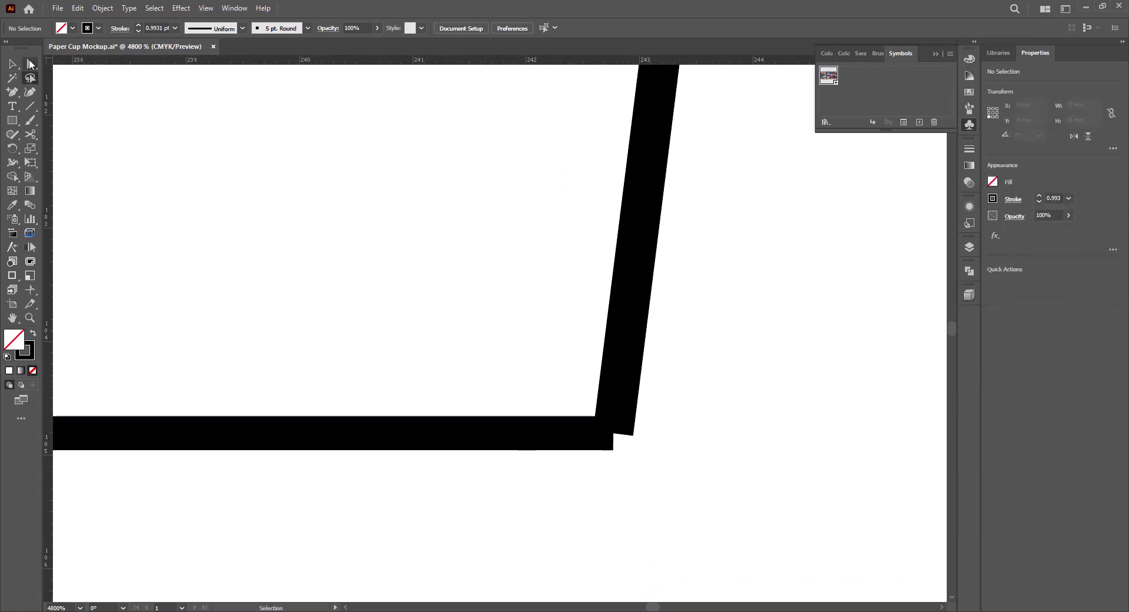
pyautogui.moveTo(662, 479); pyautogui.dragTo(547, 378)
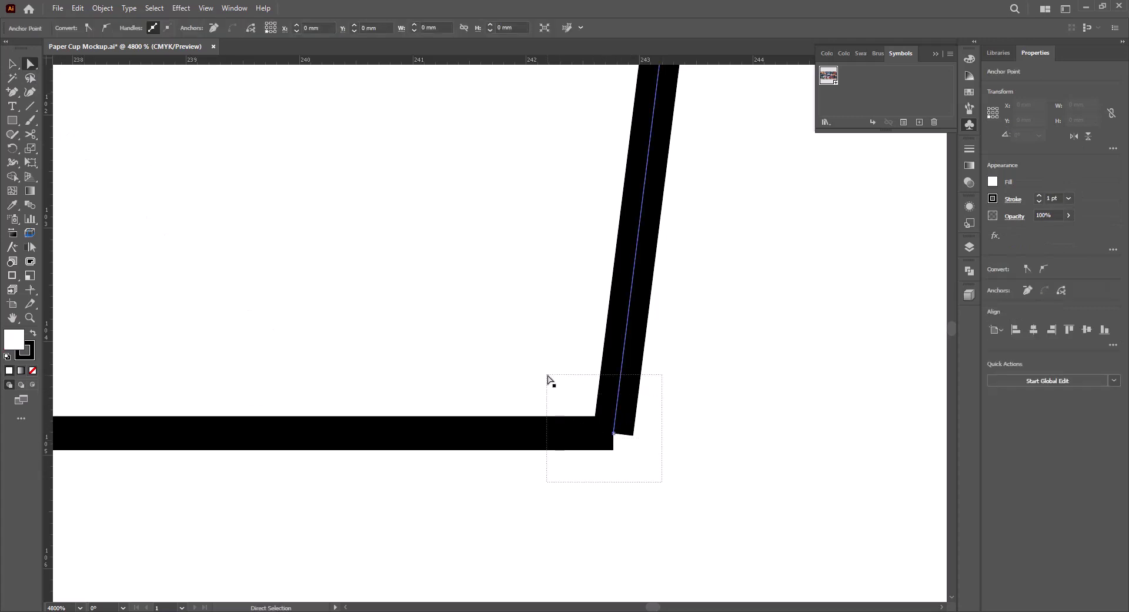
pyautogui.rightClick(617, 438)
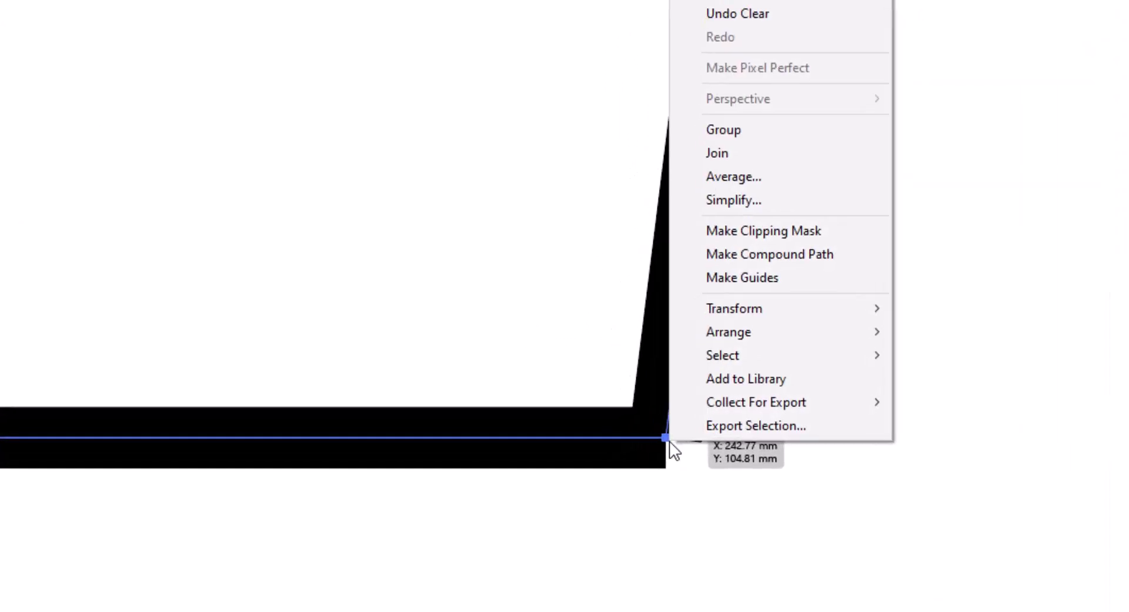
pyautogui.click(746, 128)
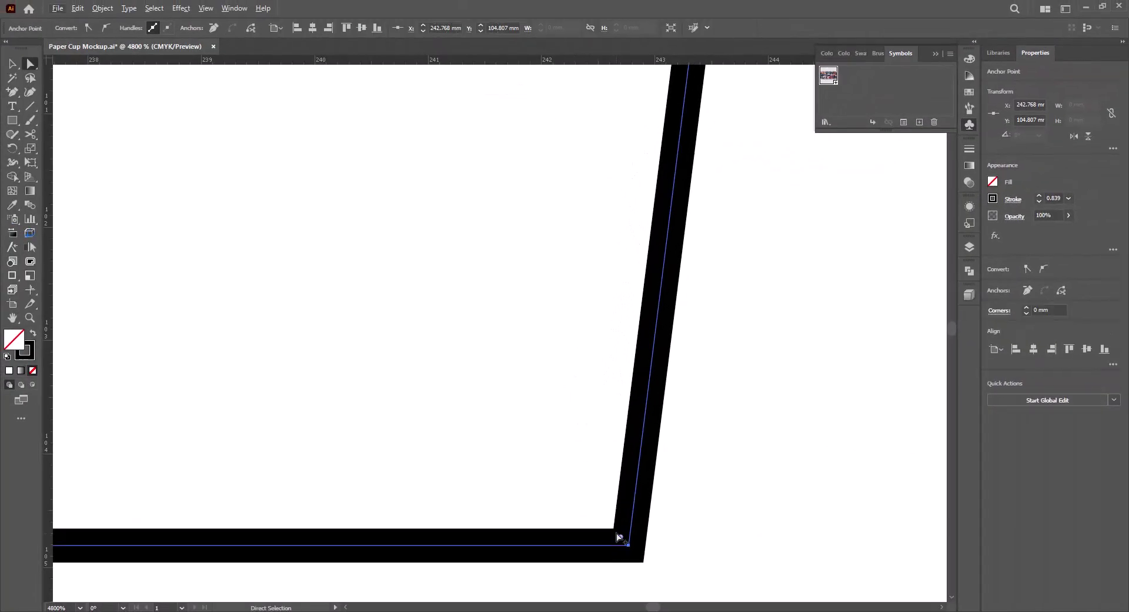
pyautogui.moveTo(621, 539); pyautogui.dragTo(599, 504)
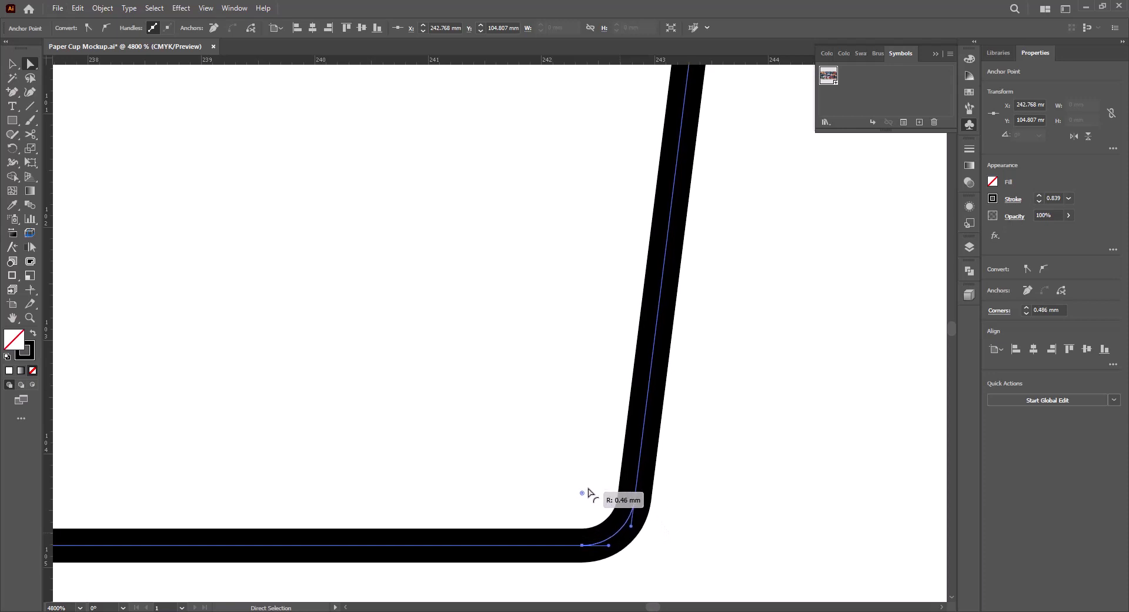
pyautogui.moveTo(599, 504); pyautogui.dragTo(587, 493)
pyautogui.hotkey('ctrl', '-')
pyautogui.hotkey('ctrl', '-')
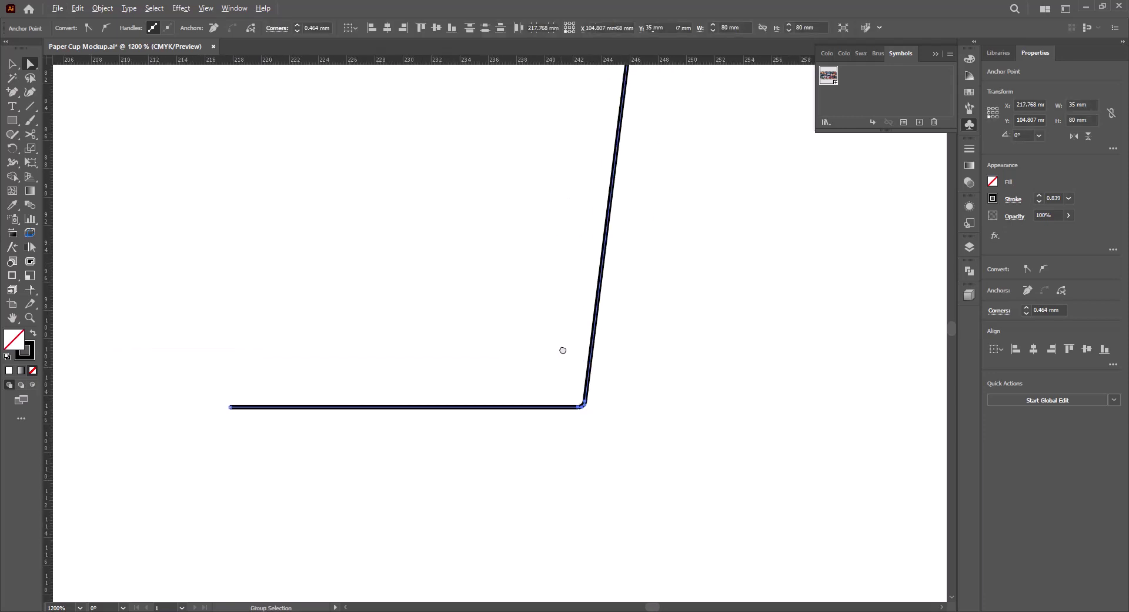
# Join the two open endpoints at the top notch into one path
pyautogui.scroll(5, 560, 350)
pyautogui.scroll(1, 643, 289)
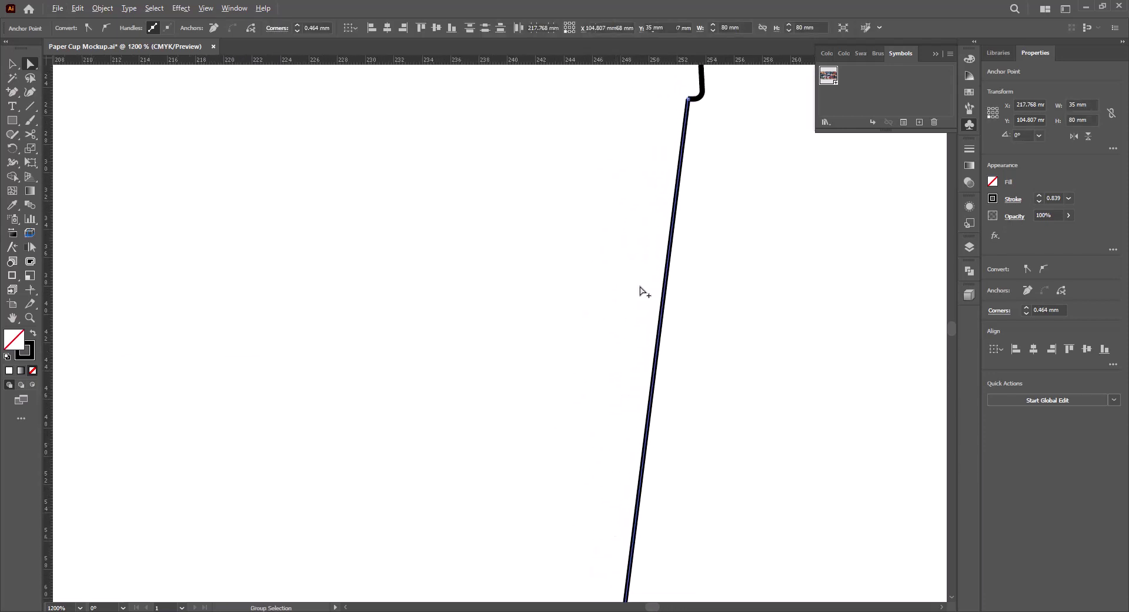
pyautogui.scroll(3, 698, 262)
pyautogui.scroll(2, 691, 240)
pyautogui.scroll(5, 682, 247)
pyautogui.moveTo(682, 247); pyautogui.dragTo(698, 322)
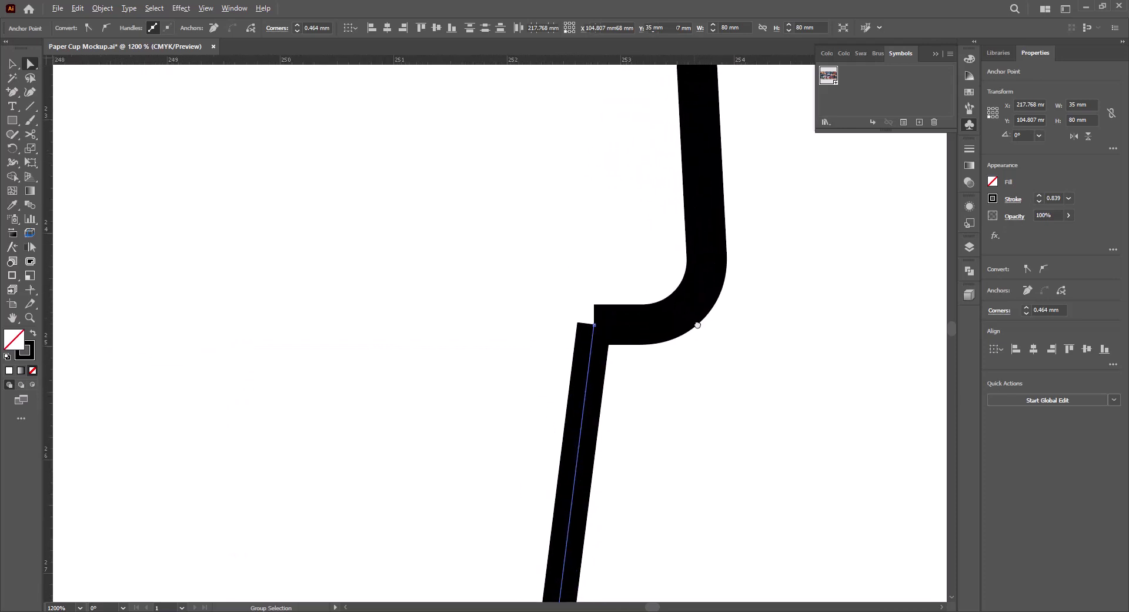
pyautogui.click(612, 368)
pyautogui.rightClick(596, 329)
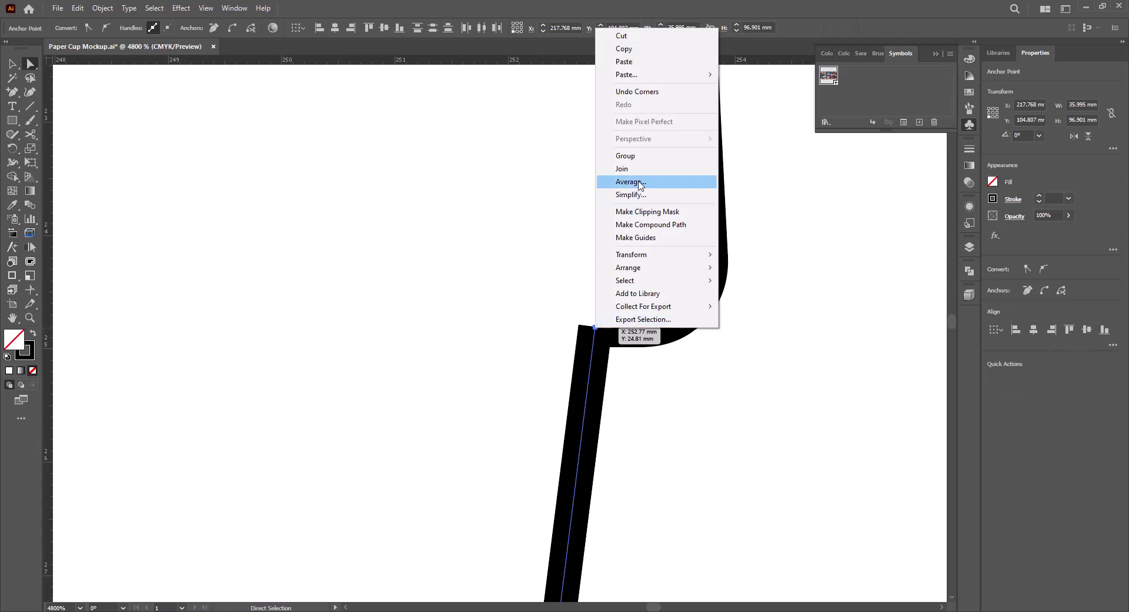
pyautogui.click(622, 169)
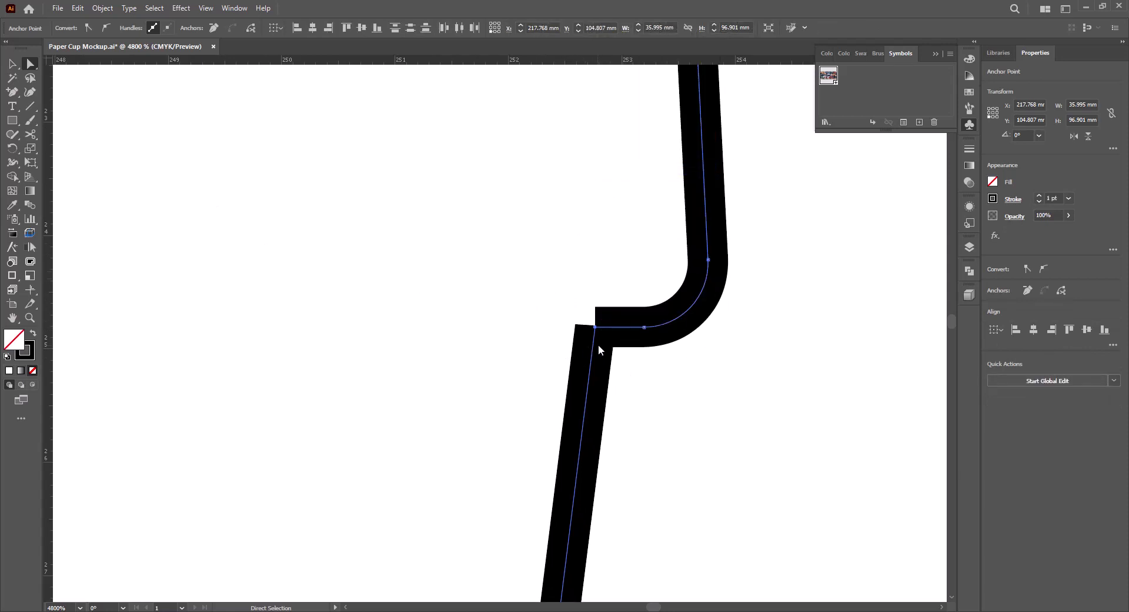
# Nudge the joined notch anchor to square off the corner, then zoom back out
pyautogui.scroll(3, 598, 344)
pyautogui.scroll(2, 605, 335)
pyautogui.moveTo(568, 232); pyautogui.dragTo(596, 307)
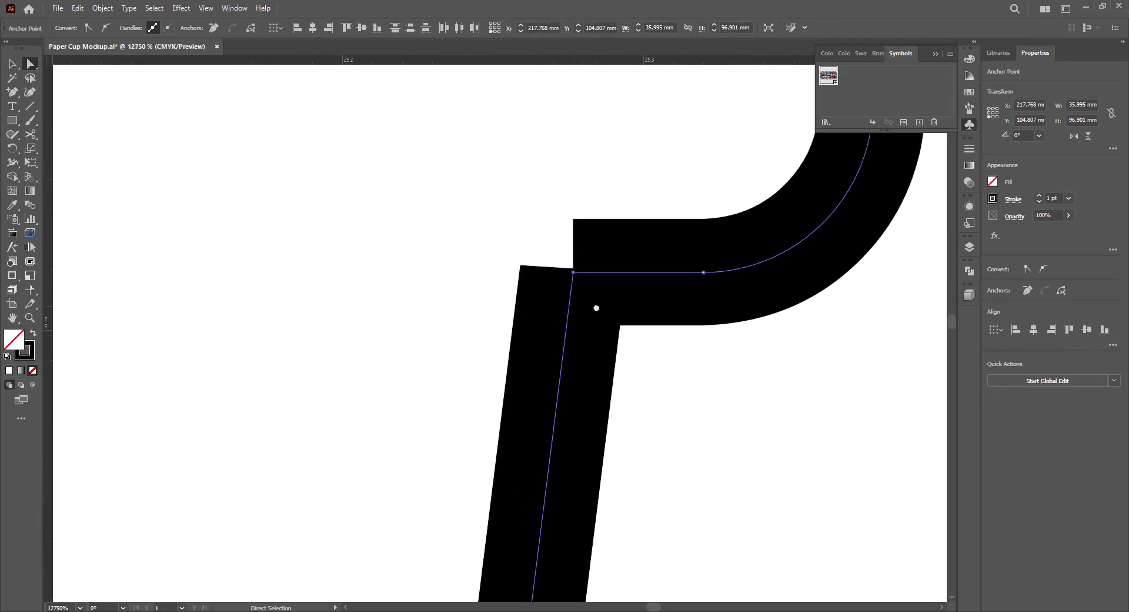
pyautogui.click(574, 273)
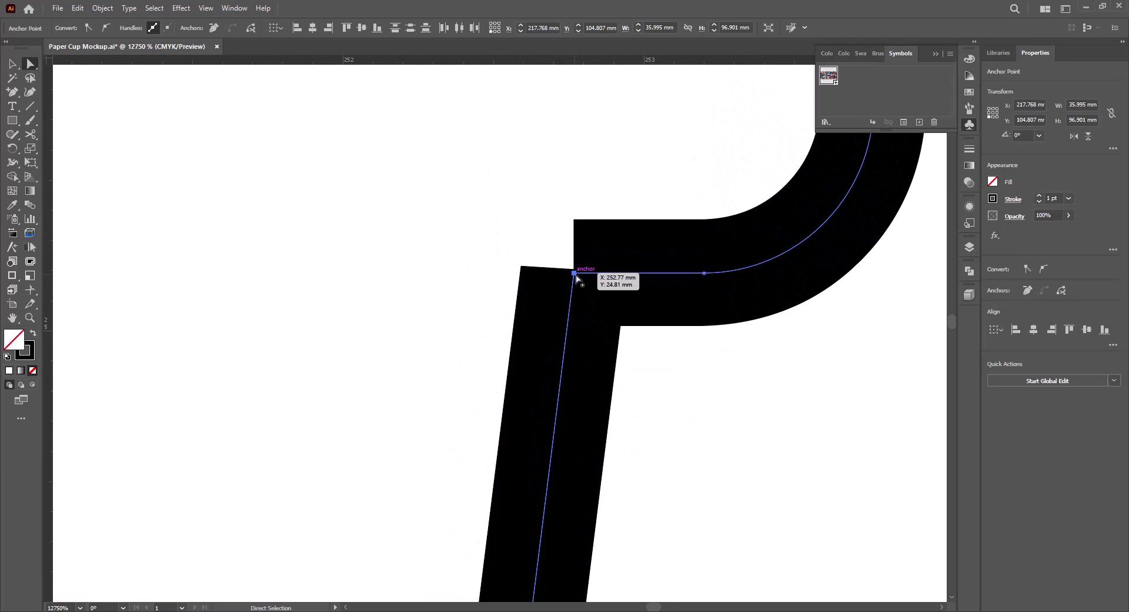
pyautogui.moveTo(576, 278); pyautogui.dragTo(577, 280)
pyautogui.scroll(-2, 525, 271)
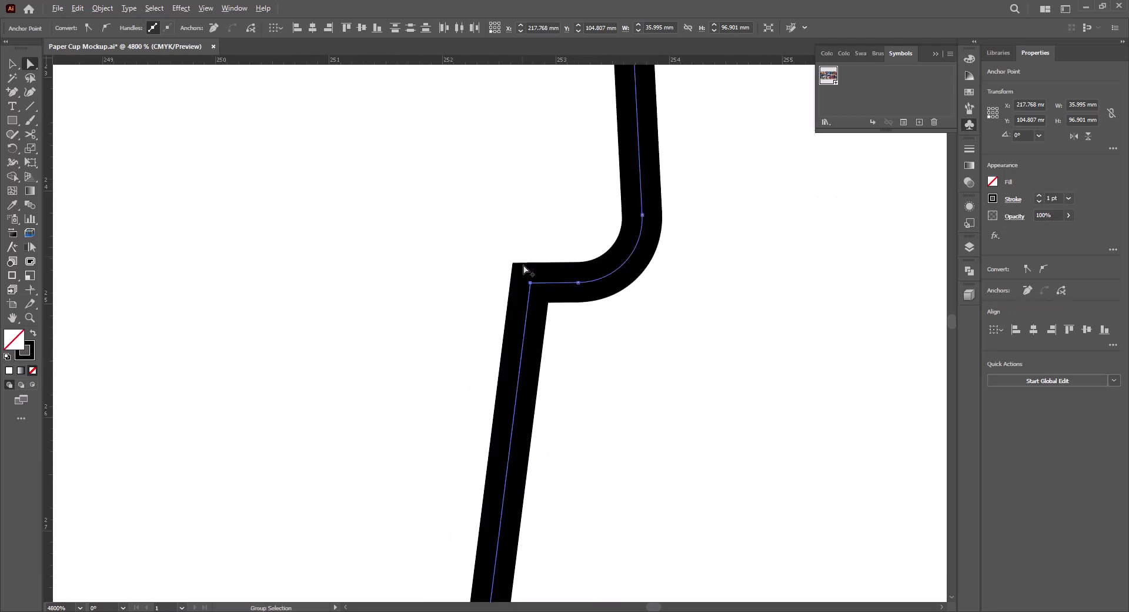
pyautogui.scroll(-2, 525, 270)
pyautogui.scroll(-2, 564, 362)
pyautogui.scroll(-1, 583, 388)
pyautogui.moveTo(577, 408); pyautogui.dragTo(660, 233)
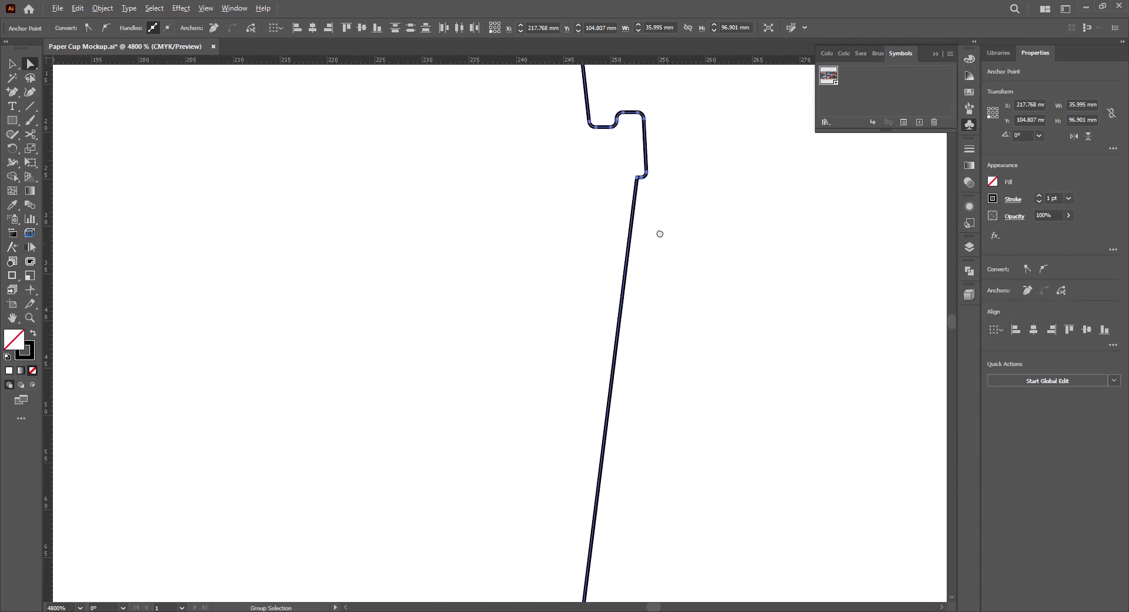
pyautogui.scroll(-1, 657, 294)
pyautogui.scroll(-2, 652, 311)
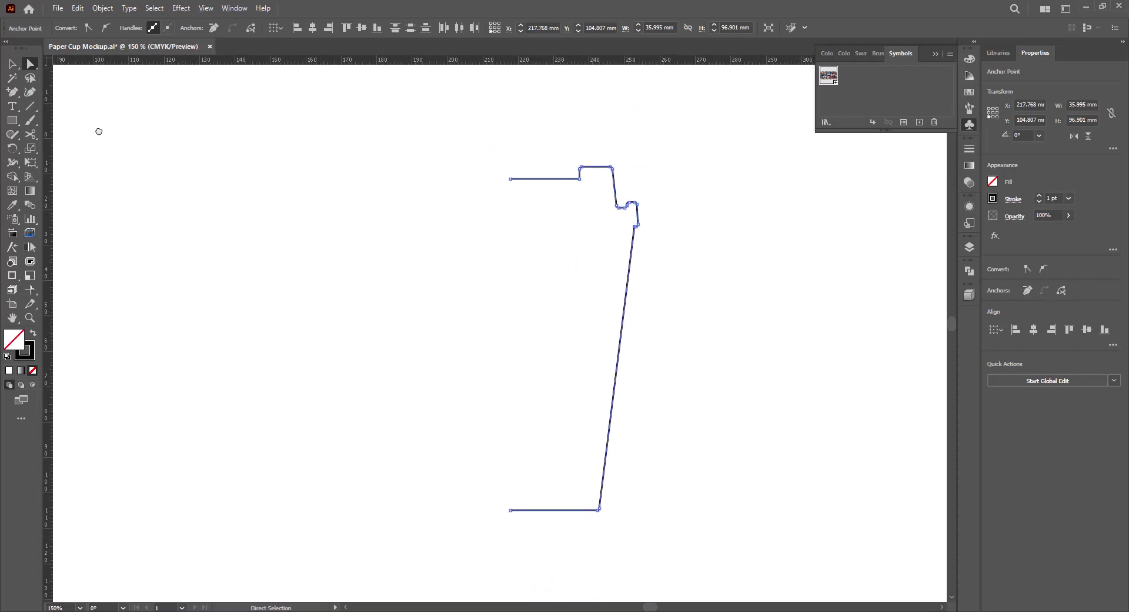
# Select the small notch anchors and move them up about 3.49 mm
pyautogui.press('v')
pyautogui.click(577, 308)
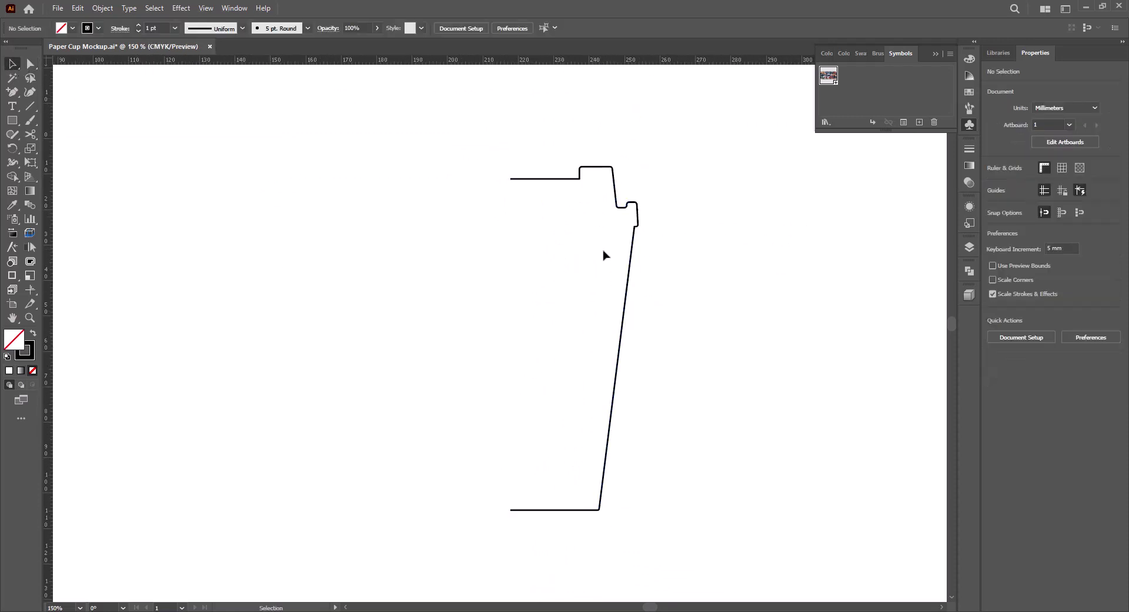
pyautogui.scroll(2, 627, 232)
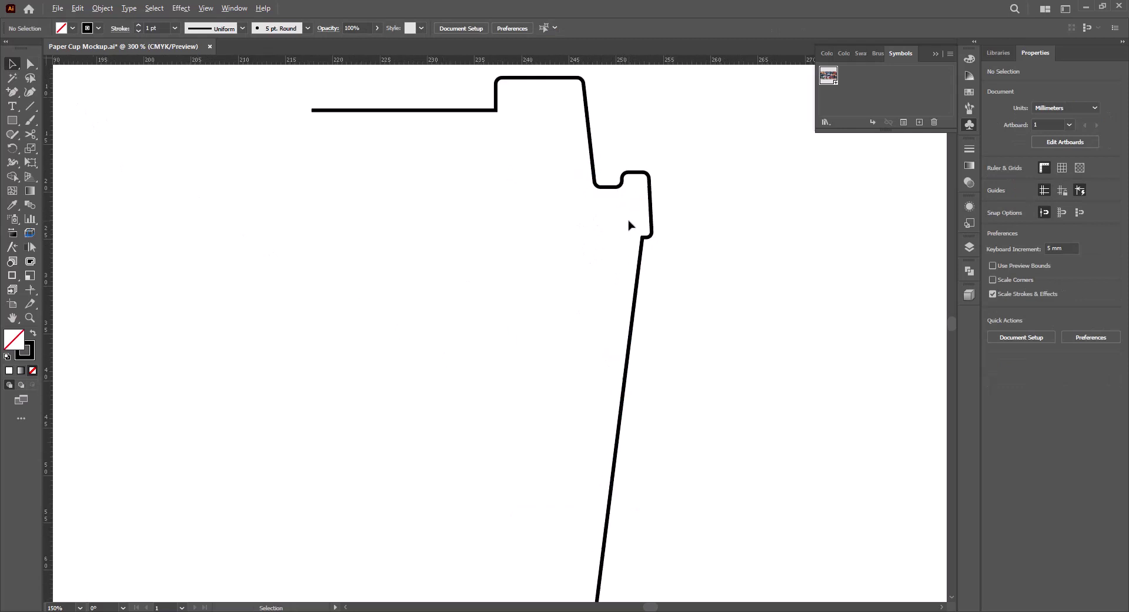
pyautogui.moveTo(632, 226); pyautogui.dragTo(633, 330)
pyautogui.click(625, 305)
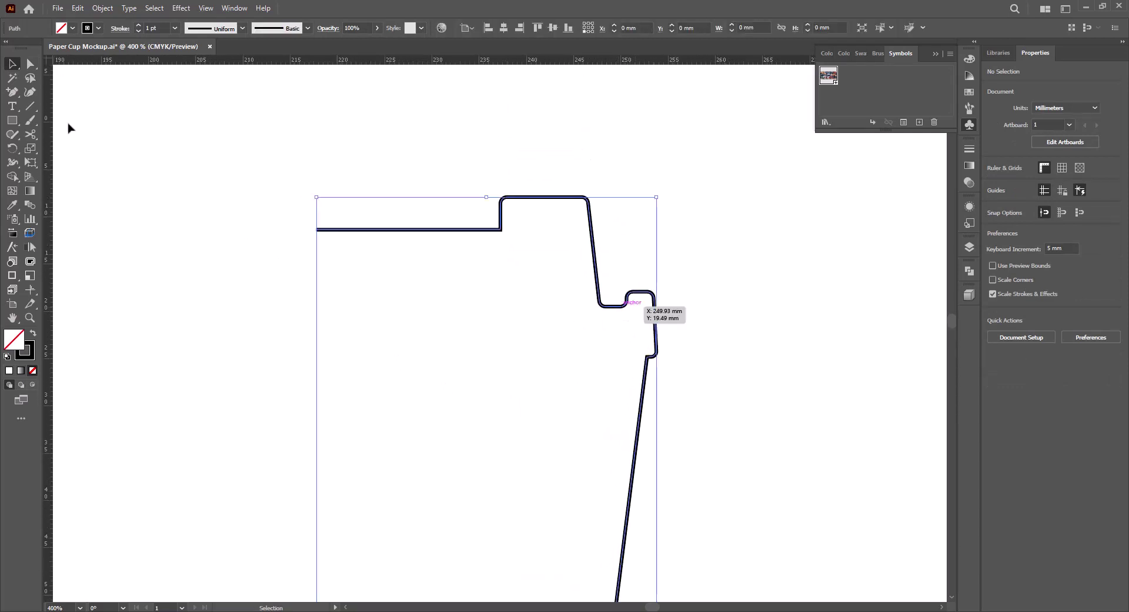
pyautogui.click(30, 64)
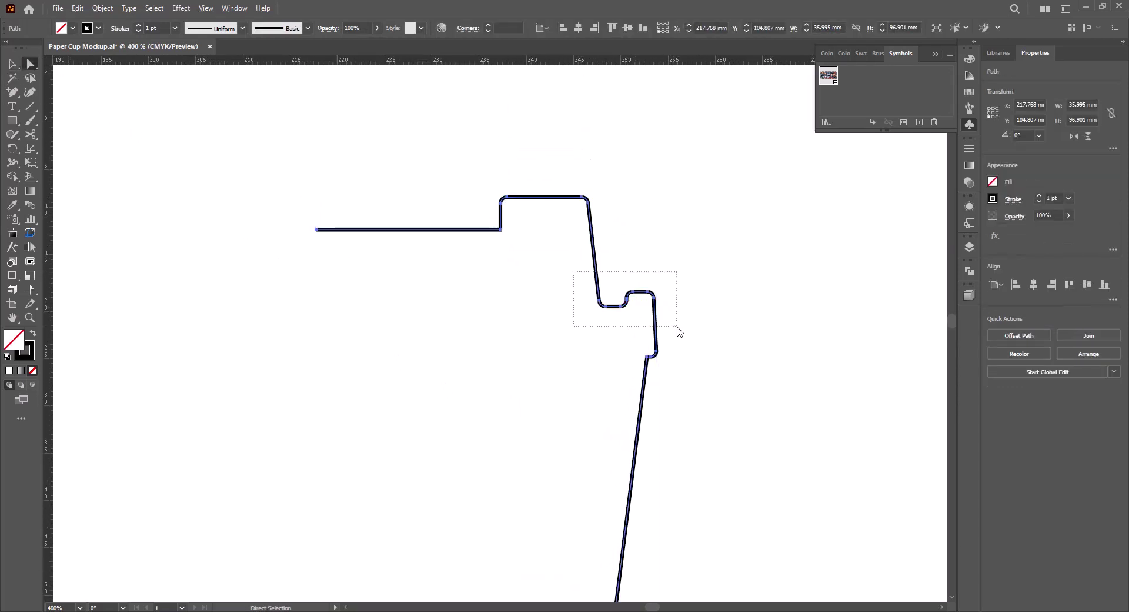
pyautogui.moveTo(678, 327); pyautogui.dragTo(678, 327)
pyautogui.moveTo(655, 302); pyautogui.dragTo(650, 269)
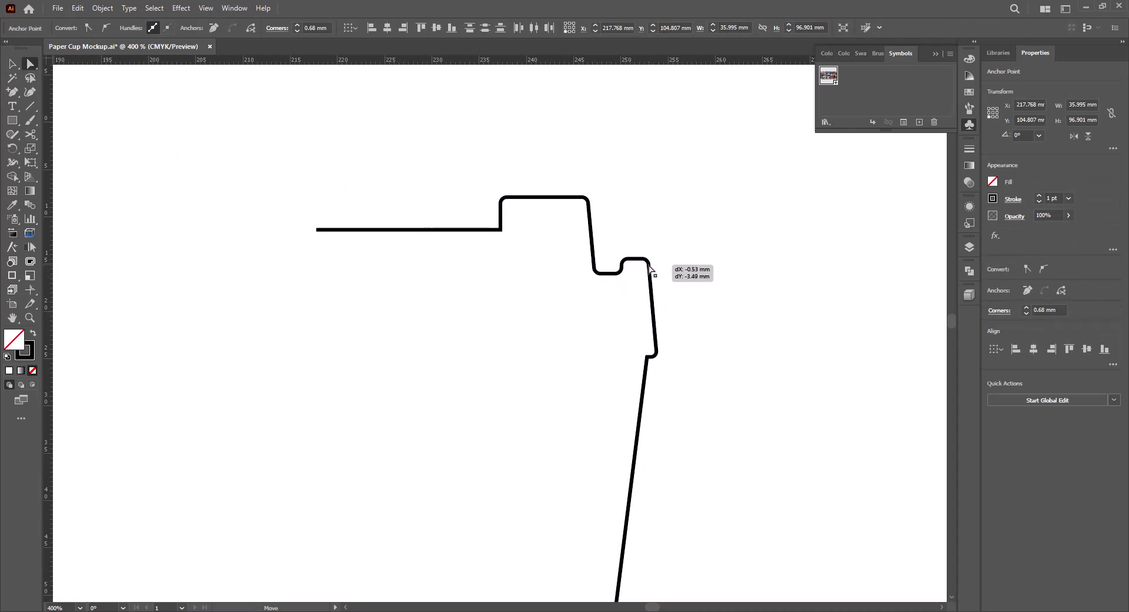
pyautogui.moveTo(650, 269); pyautogui.dragTo(651, 269)
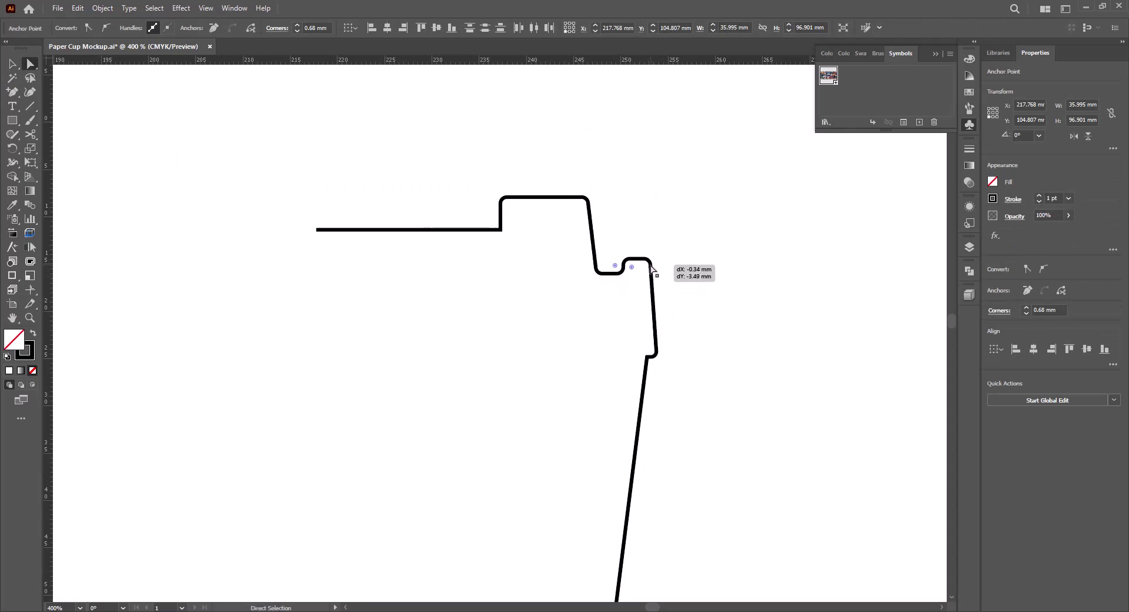
# Zoom out, deselect, and reselect the whole cup profile
pyautogui.hotkey('ctrl', '-')
pyautogui.press('v')
pyautogui.click(617, 416)
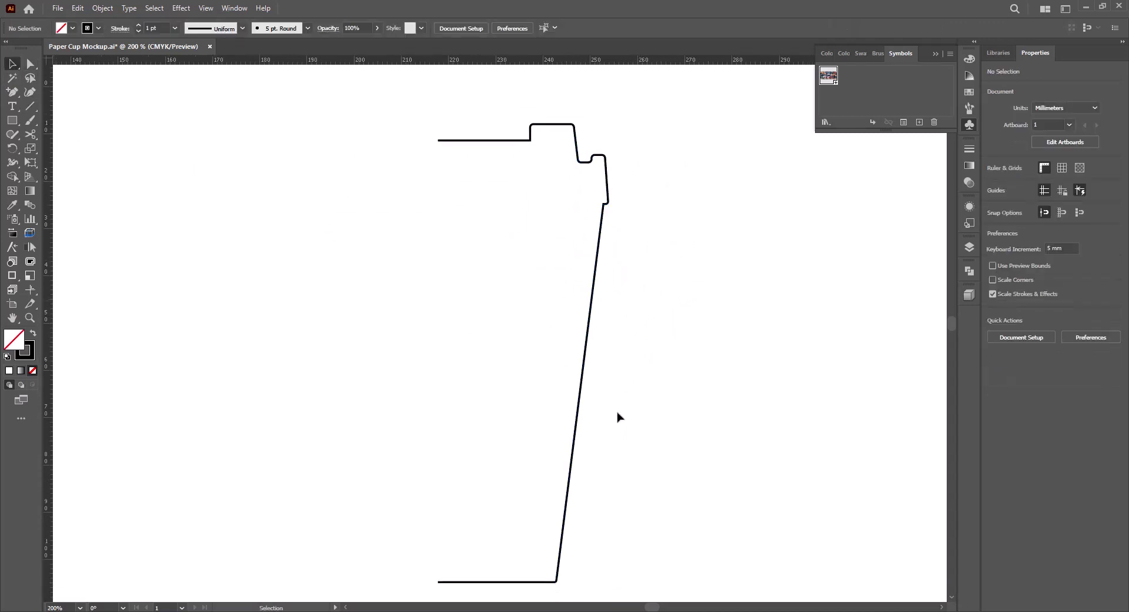
pyautogui.click(588, 330)
pyautogui.click(98, 27)
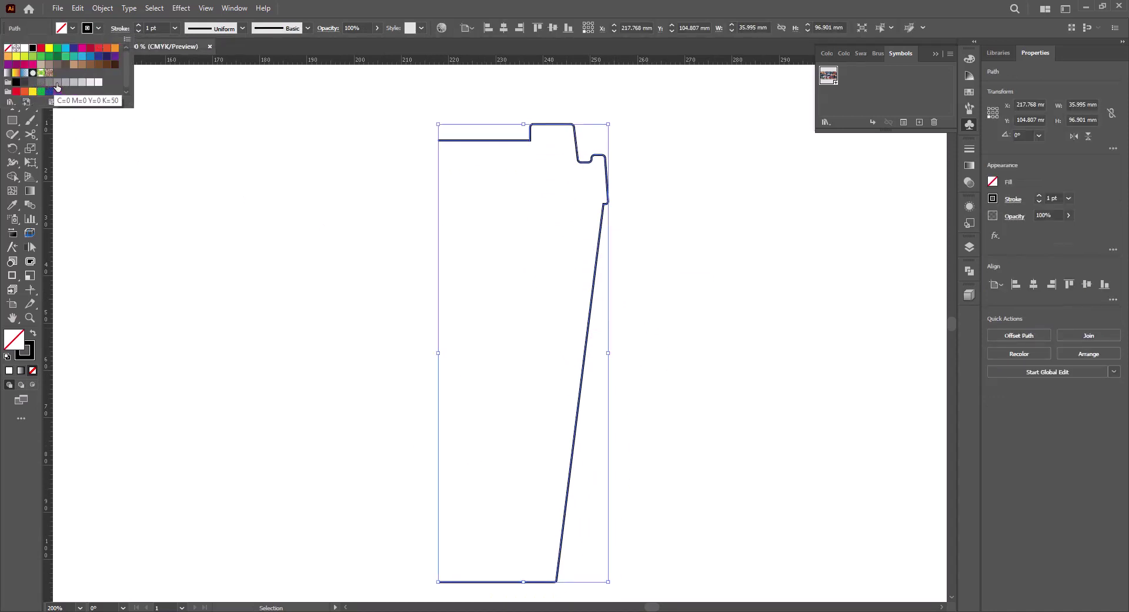
# Stroke the profile with the K=50 grey swatch and set it to Revolve in 3D and Materials
pyautogui.click(57, 84)
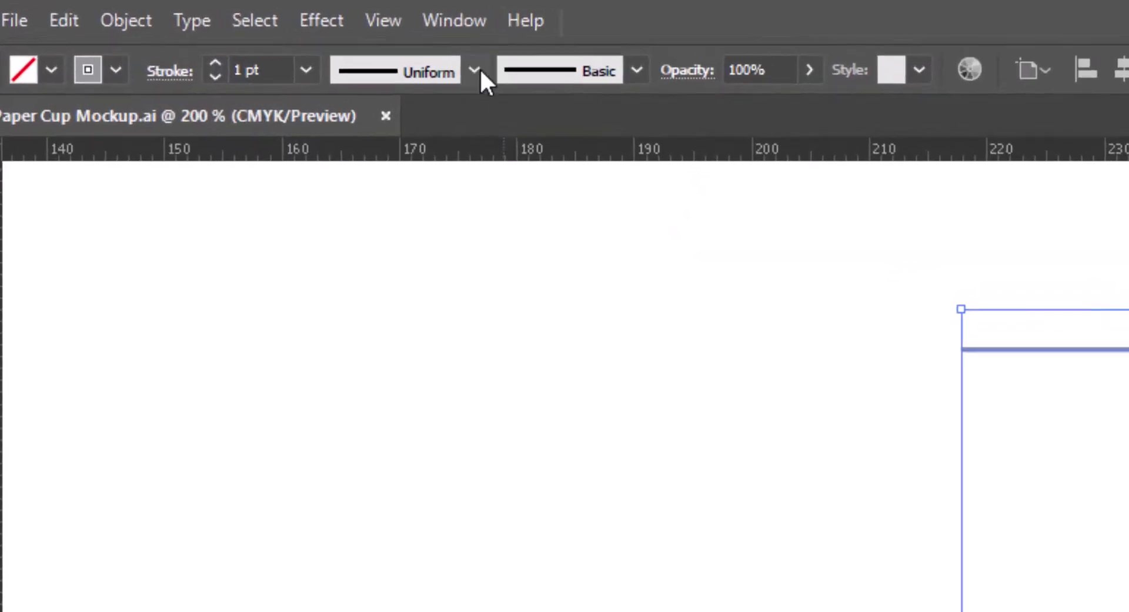
pyautogui.click(236, 9)
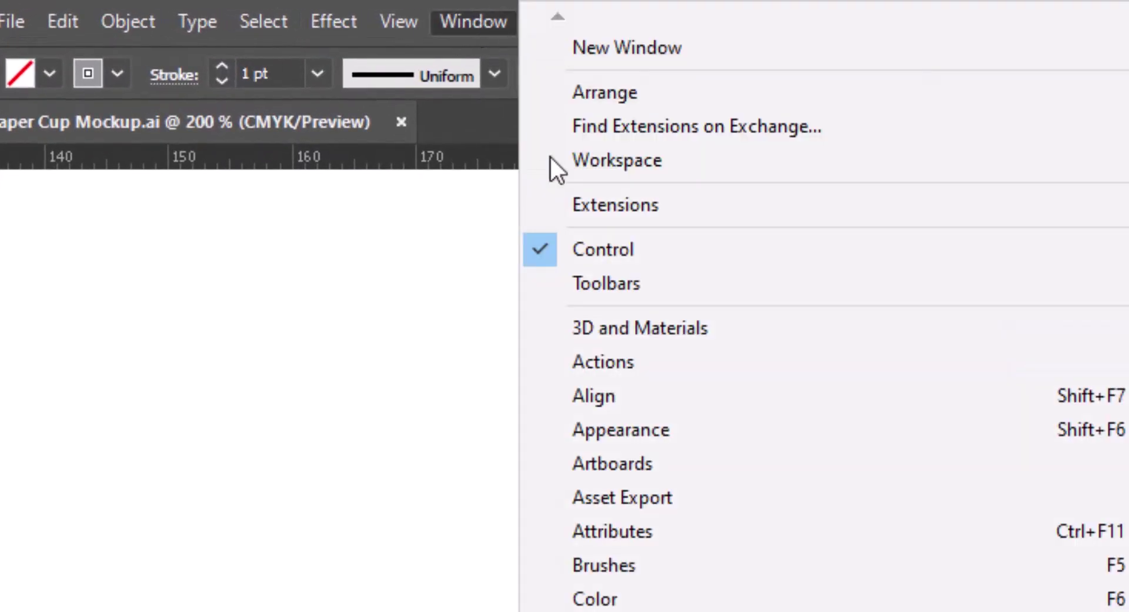
pyautogui.click(665, 329)
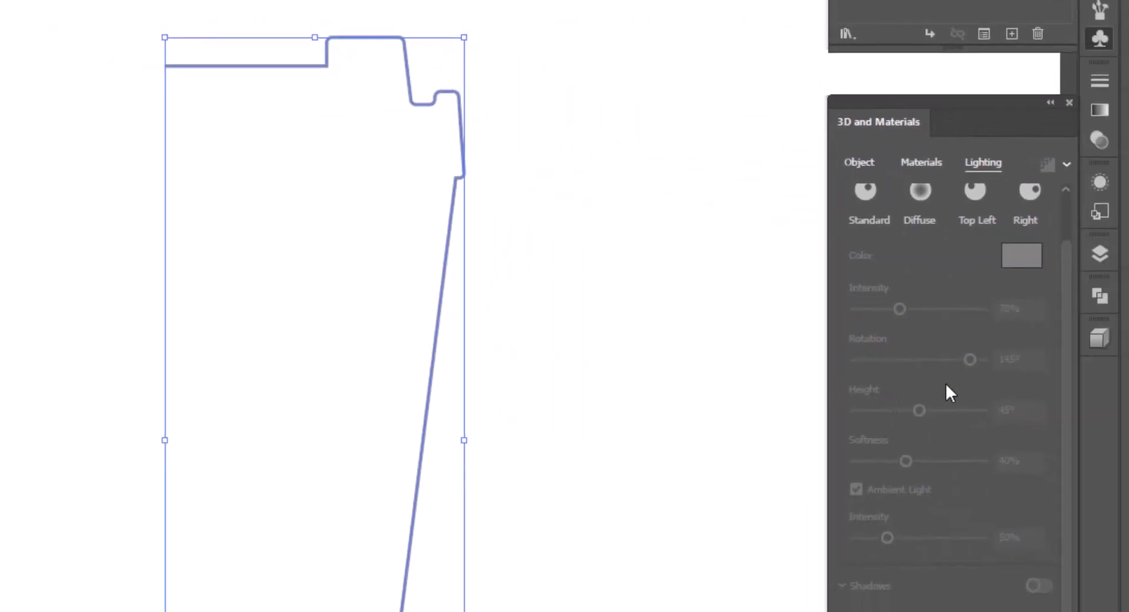
pyautogui.click(865, 162)
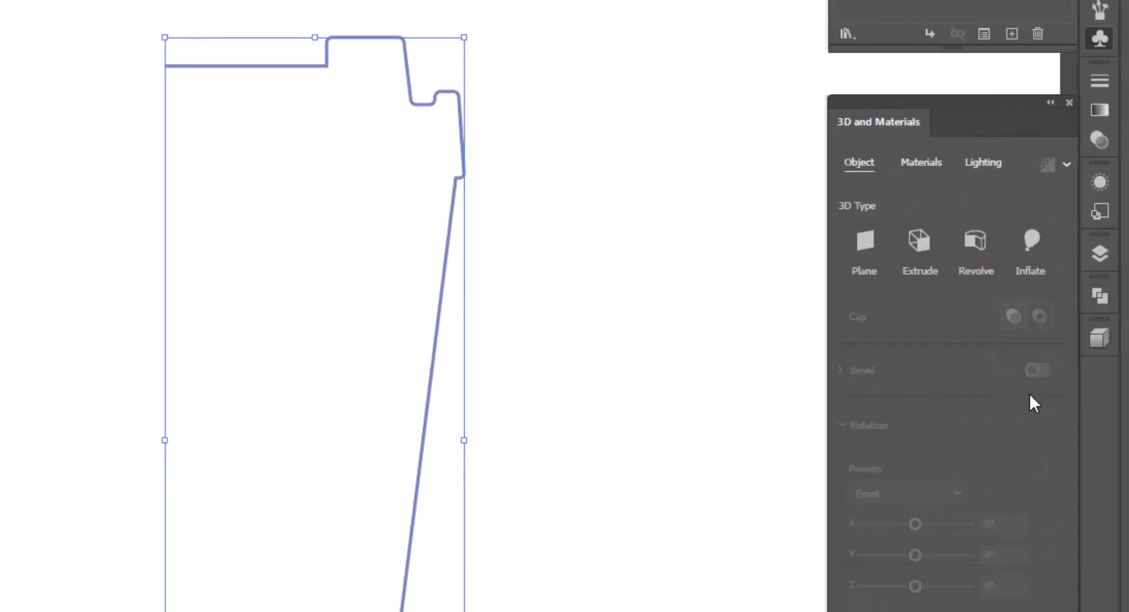
pyautogui.click(976, 243)
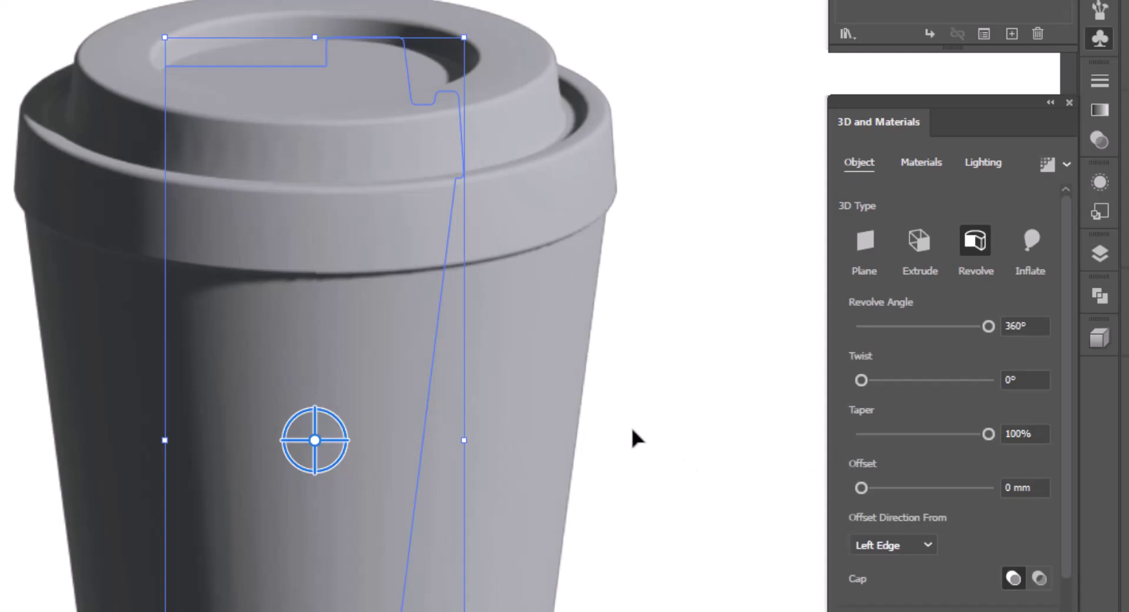
# Move the lid step's vertical edge anchors right about 2.55 mm
pyautogui.moveTo(631, 429); pyautogui.dragTo(564, 402)
pyautogui.scroll(-1, 477, 447)
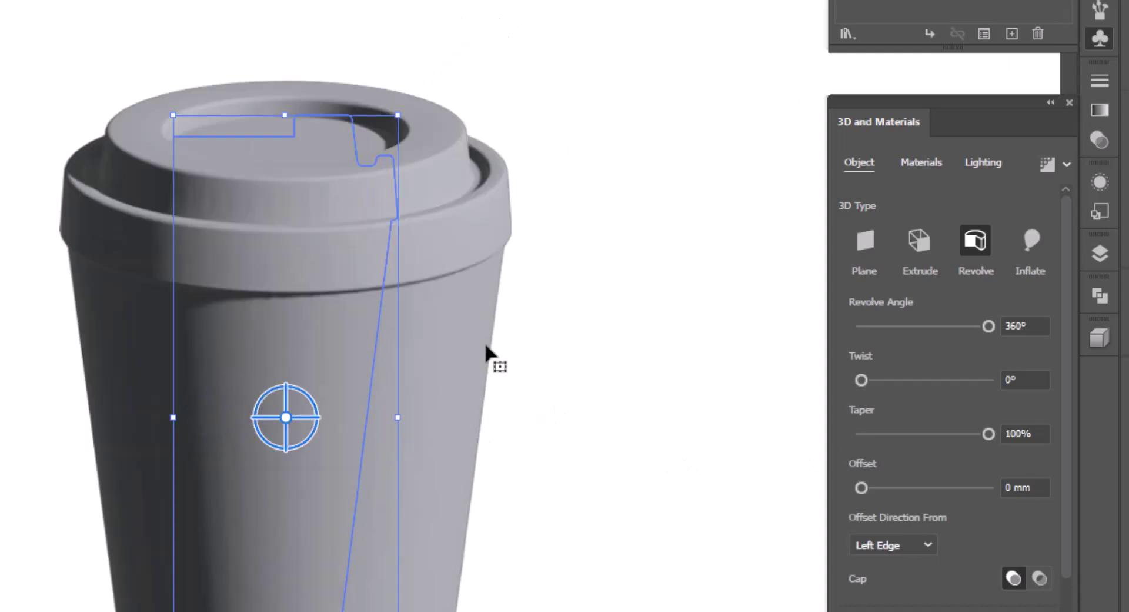
pyautogui.scroll(1, 459, 406)
pyautogui.scroll(2, 382, 376)
pyautogui.scroll(1, 376, 357)
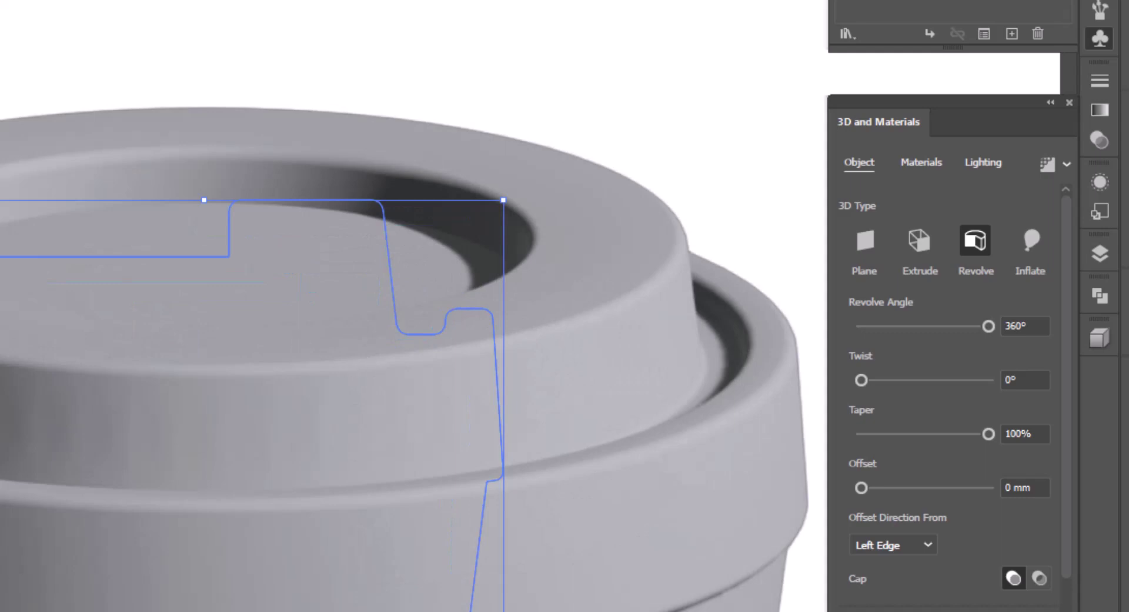
pyautogui.press('a')
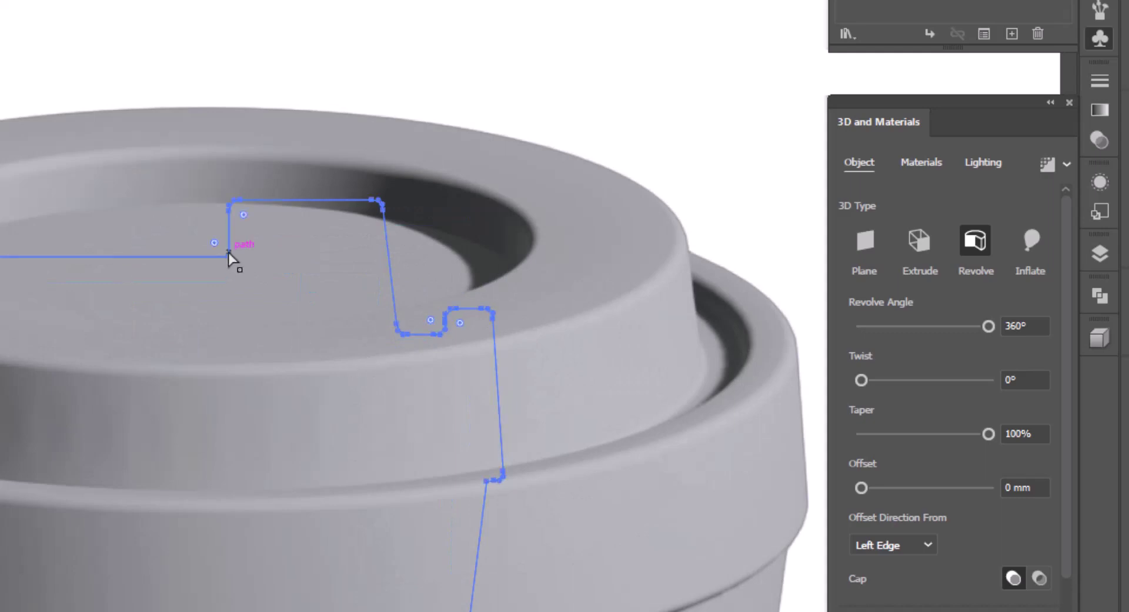
pyautogui.click(228, 256)
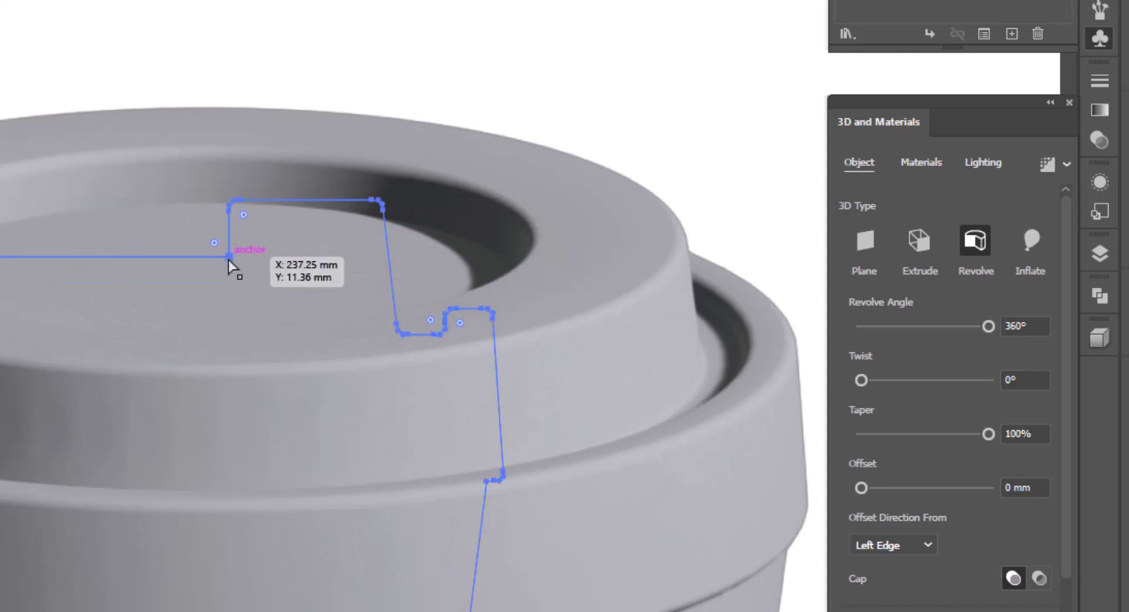
pyautogui.click(229, 208)
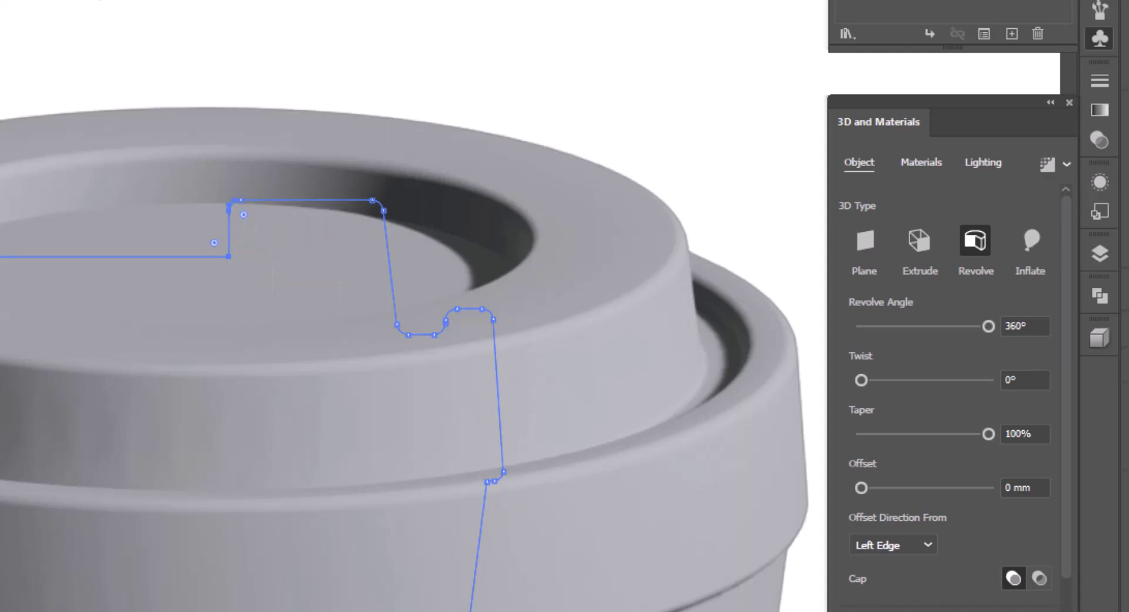
pyautogui.moveTo(179, 116); pyautogui.dragTo(305, 301)
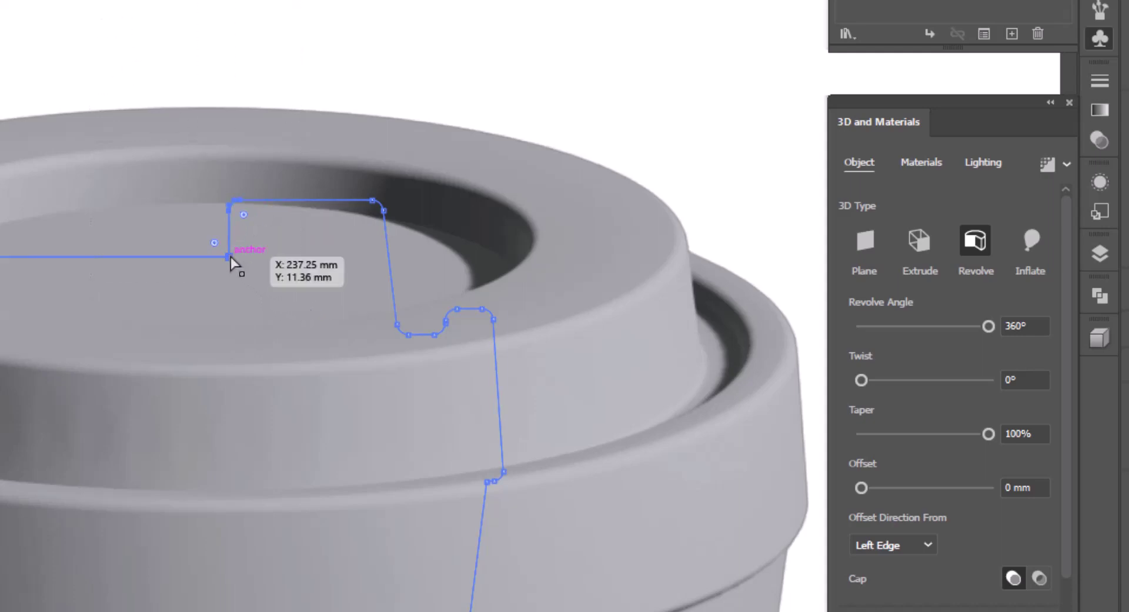
pyautogui.moveTo(231, 257)
pyautogui.mouseDown()
pyautogui.moveTo(298, 255)
pyautogui.moveTo(288, 257)
pyautogui.mouseUp()
pyautogui.moveTo(331, 320); pyautogui.dragTo(327, 327)
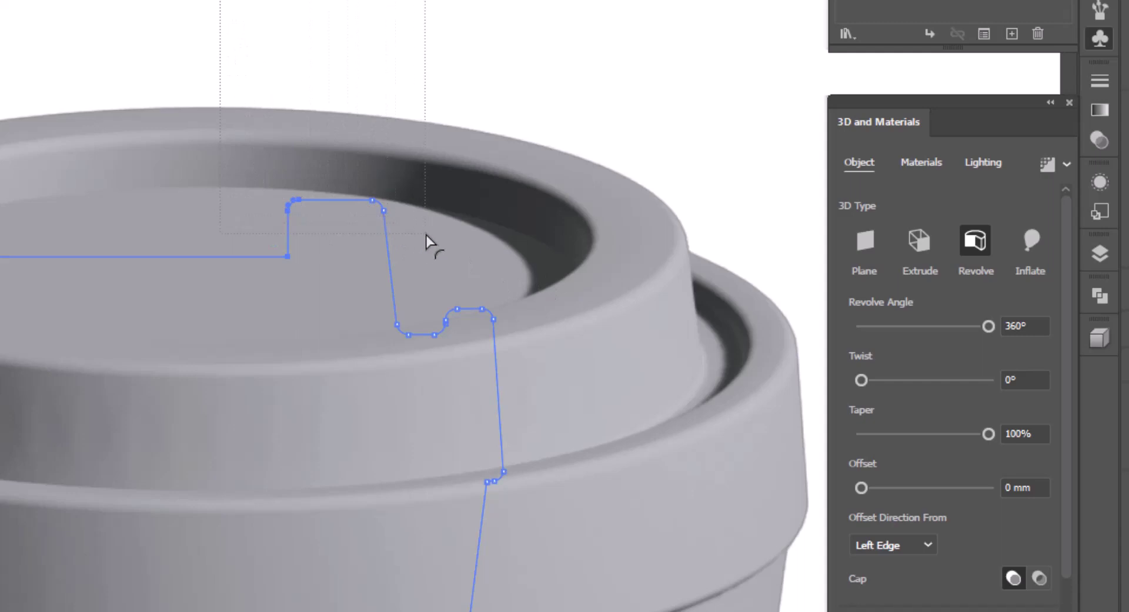
# Lower the lid's top and inner sections about 3 mm
pyautogui.click(383, 211)
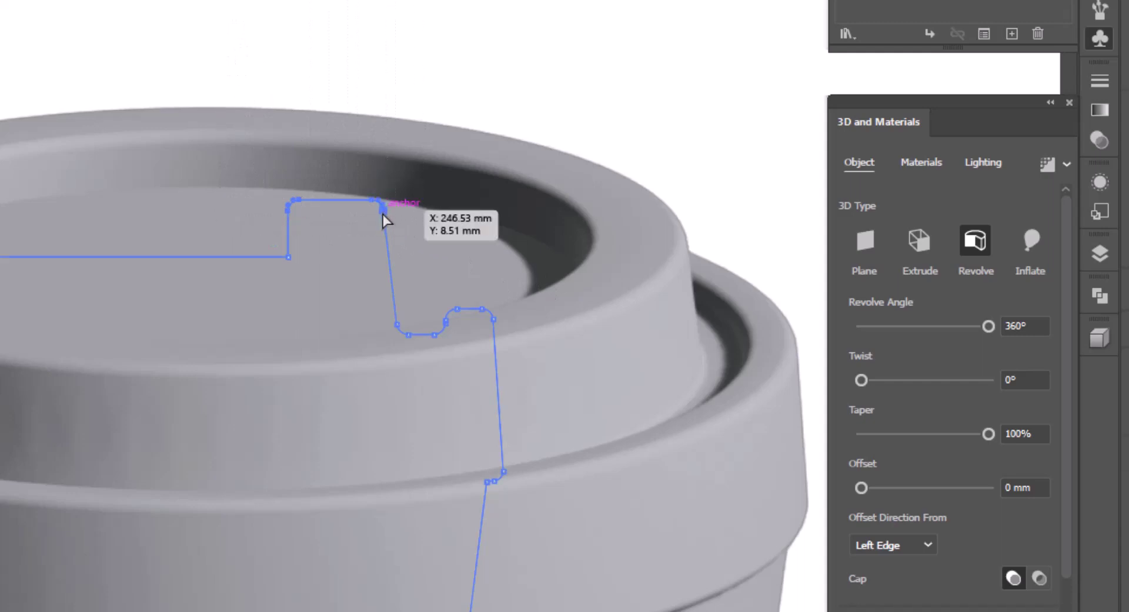
pyautogui.moveTo(383, 217); pyautogui.dragTo(383, 229)
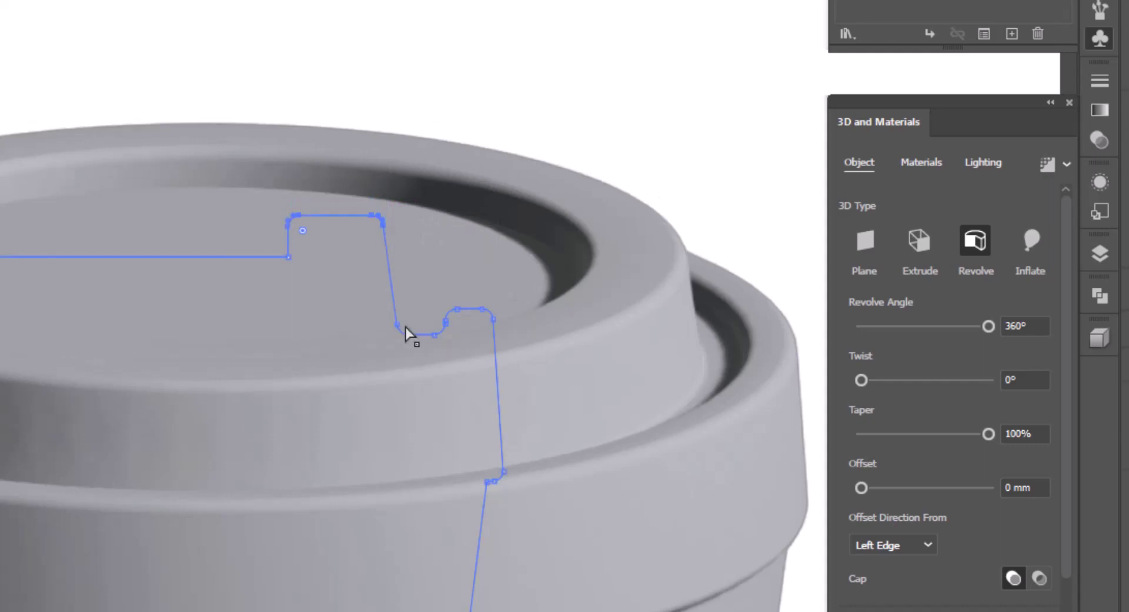
pyautogui.scroll(-3, 344, 447)
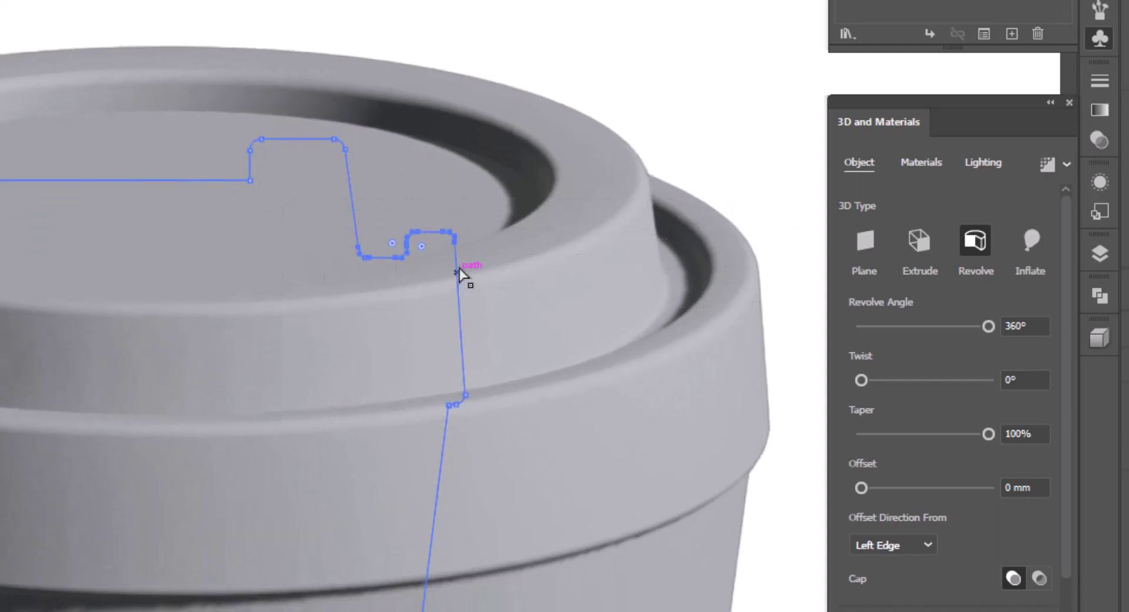
pyautogui.moveTo(454, 240); pyautogui.dragTo(454, 270)
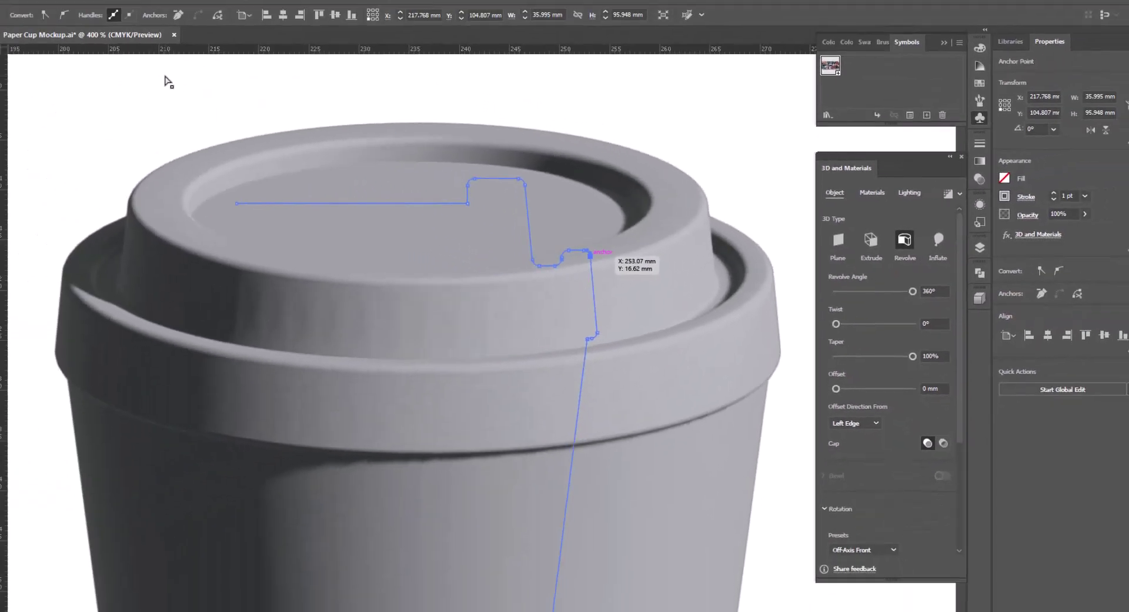
pyautogui.moveTo(202, 85); pyautogui.dragTo(507, 242)
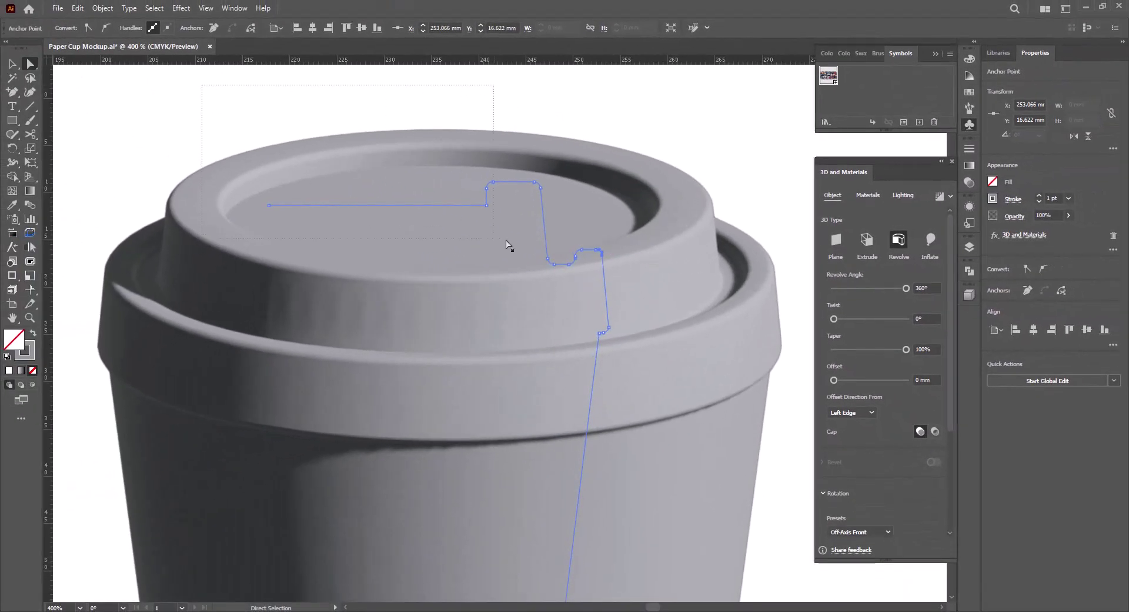
pyautogui.moveTo(580, 241); pyautogui.dragTo(580, 241)
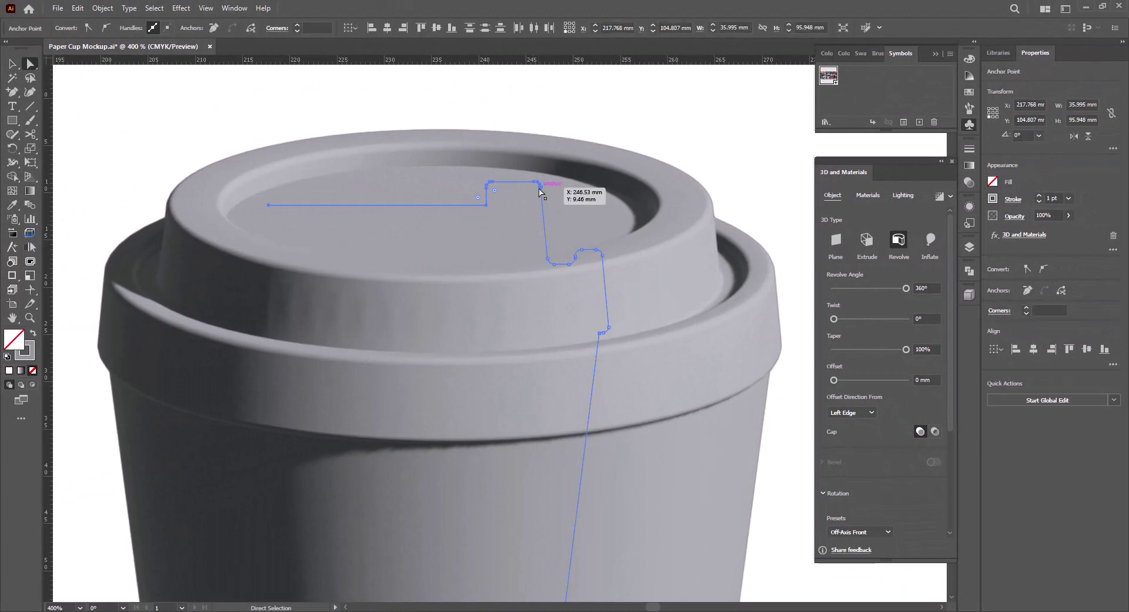
pyautogui.moveTo(540, 200); pyautogui.dragTo(543, 223)
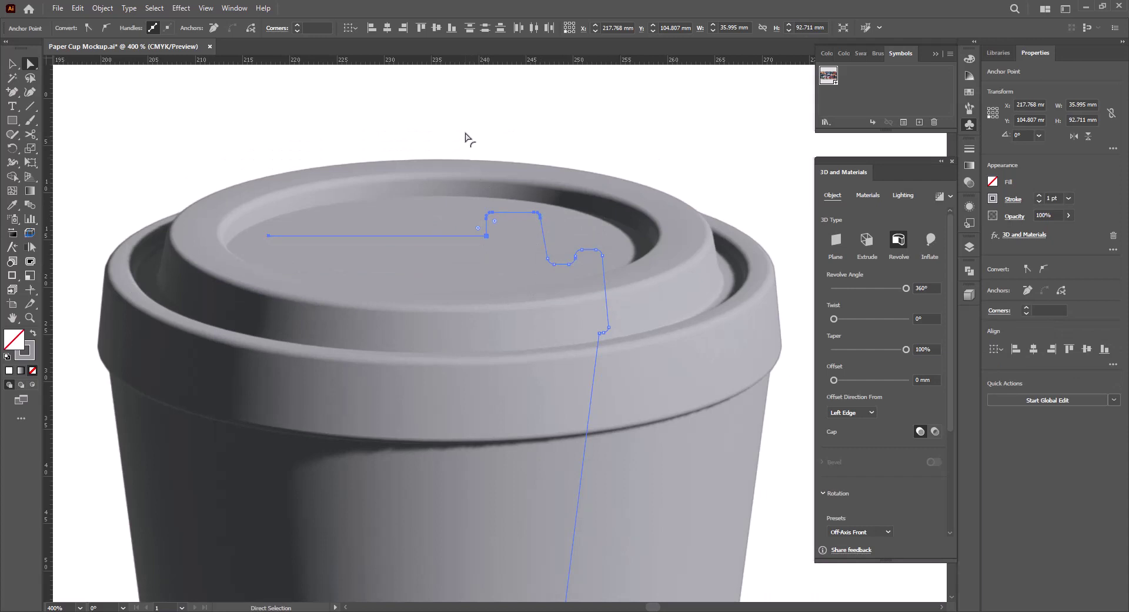
# Select the profile's two lower anchors and recenter the cup in view
pyautogui.moveTo(449, 89)
pyautogui.mouseDown()
pyautogui.moveTo(561, 269)
pyautogui.moveTo(525, 291)
pyautogui.mouseUp()
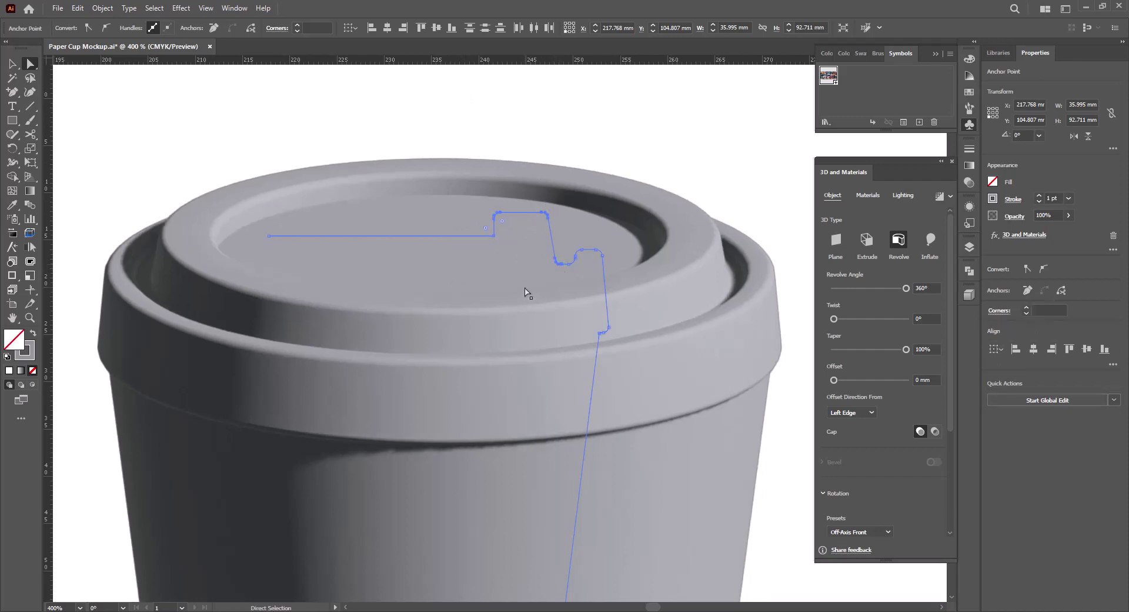
pyautogui.scroll(-1, 462, 237)
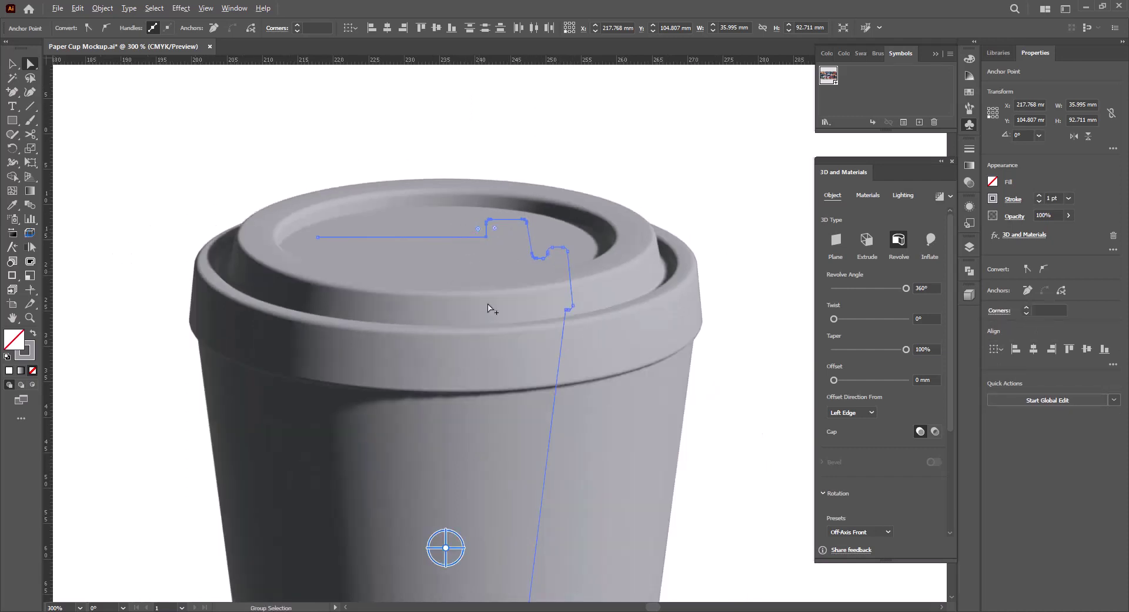
pyautogui.scroll(-2, 487, 310)
pyautogui.scroll(-2, 487, 294)
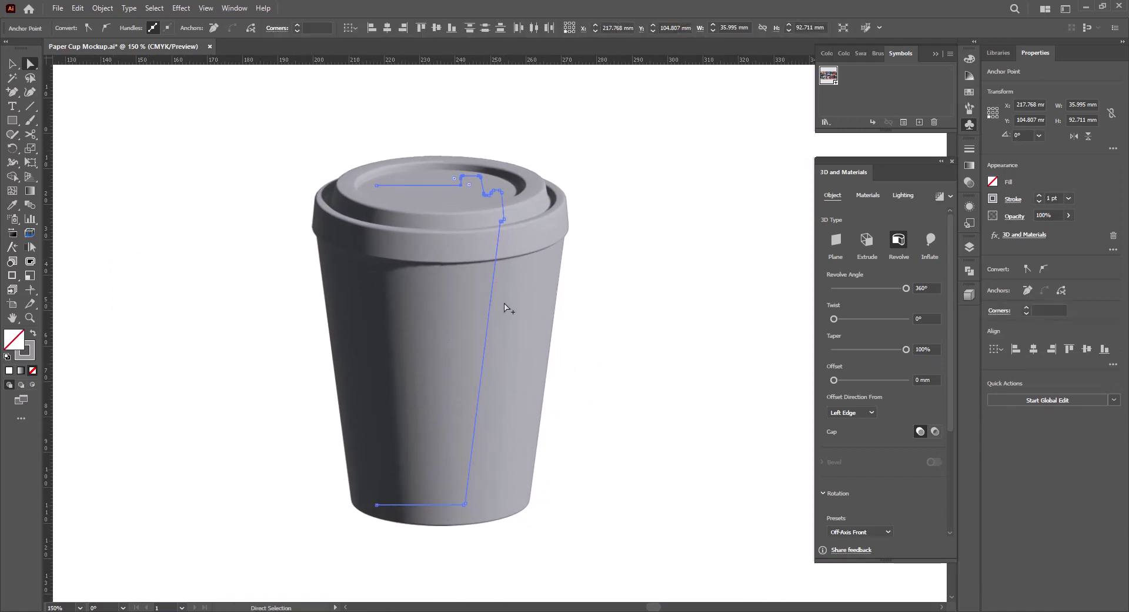
pyautogui.moveTo(505, 304); pyautogui.dragTo(516, 309)
# Set the 3D cup's perspective to 29° and show its Materials settings
pyautogui.click(13, 64)
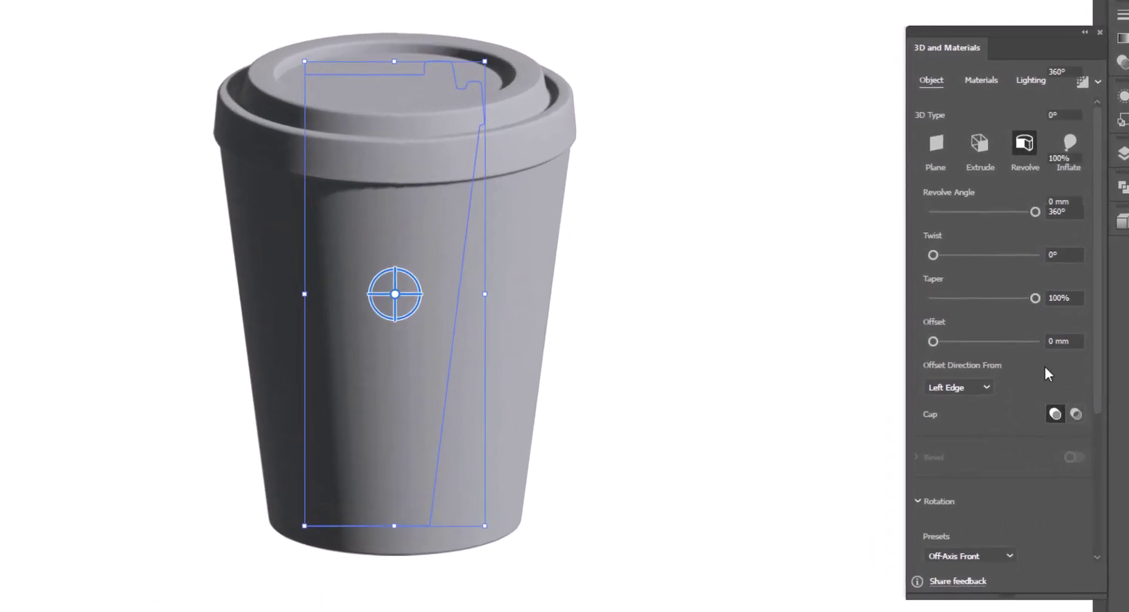
pyautogui.scroll(-3, 1046, 366)
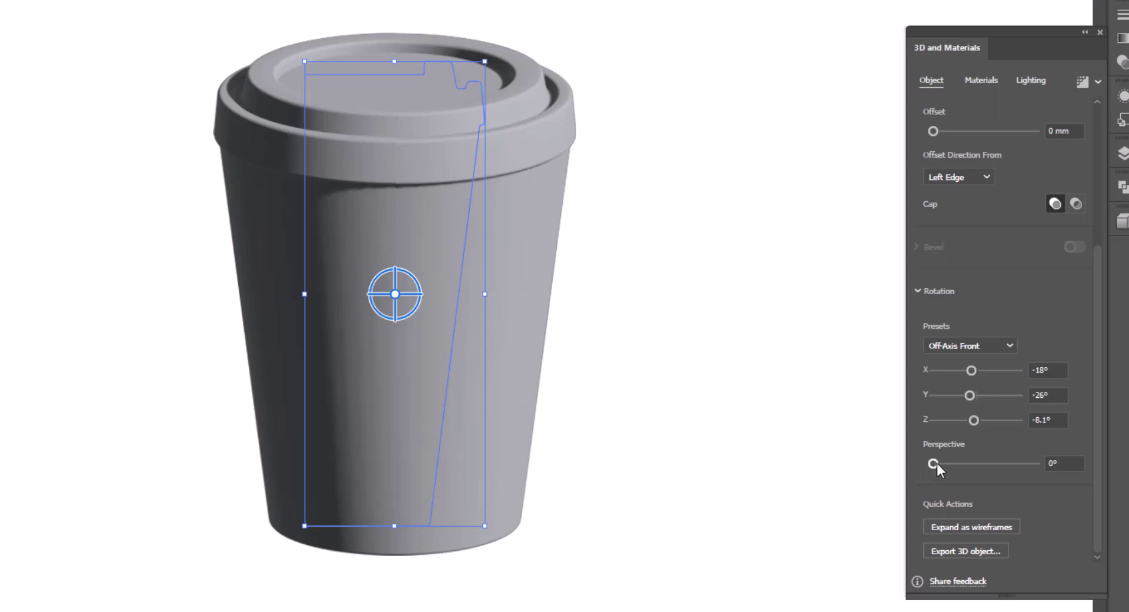
pyautogui.moveTo(937, 464); pyautogui.dragTo(952, 463)
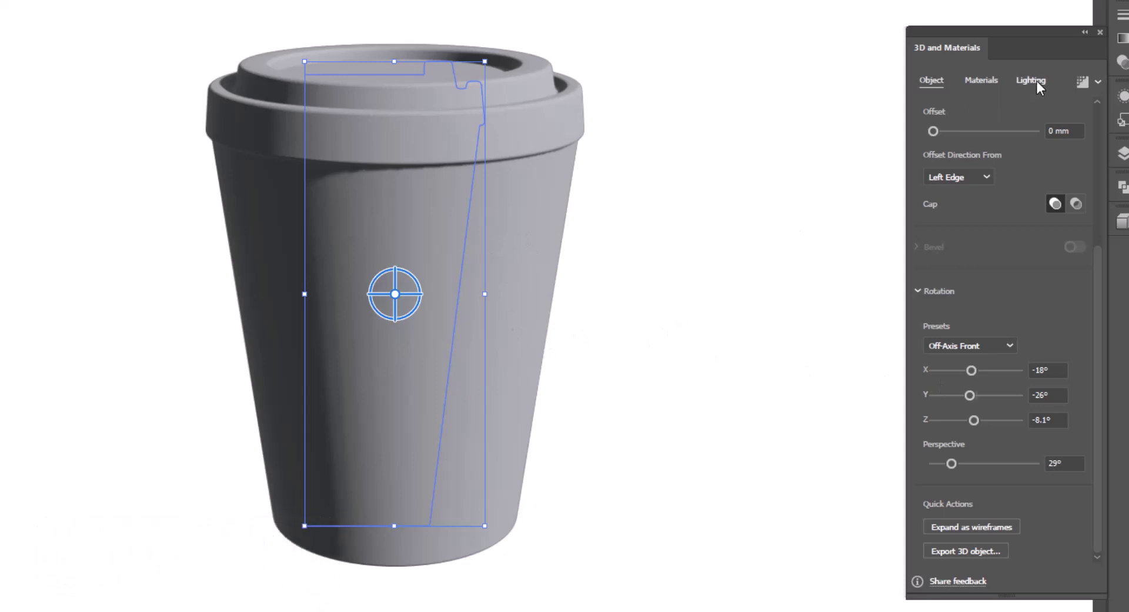
pyautogui.click(998, 82)
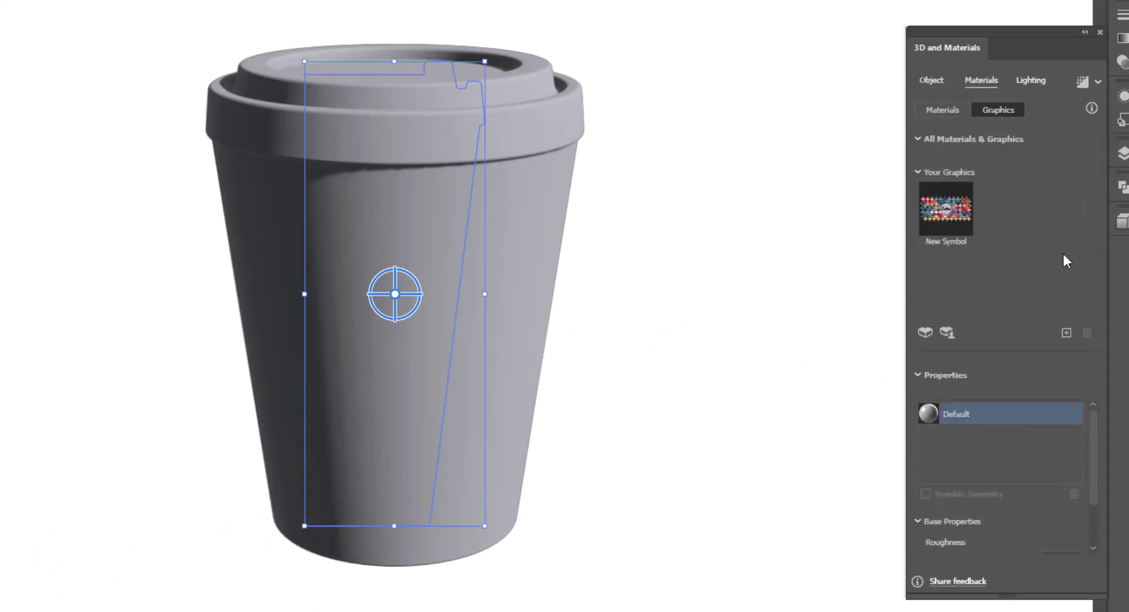
pyautogui.scroll(-2, 1036, 419)
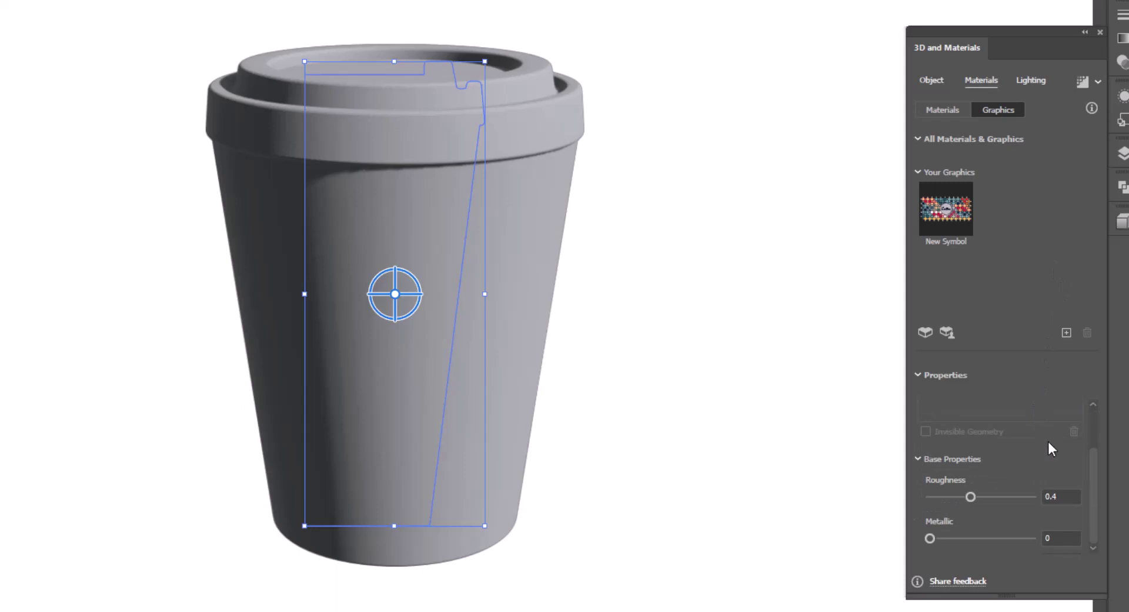
# Set the Default material's Roughness to 0.2 and Metallic to 0.2
pyautogui.moveTo(971, 495); pyautogui.dragTo(959, 496)
pyautogui.click(1062, 497)
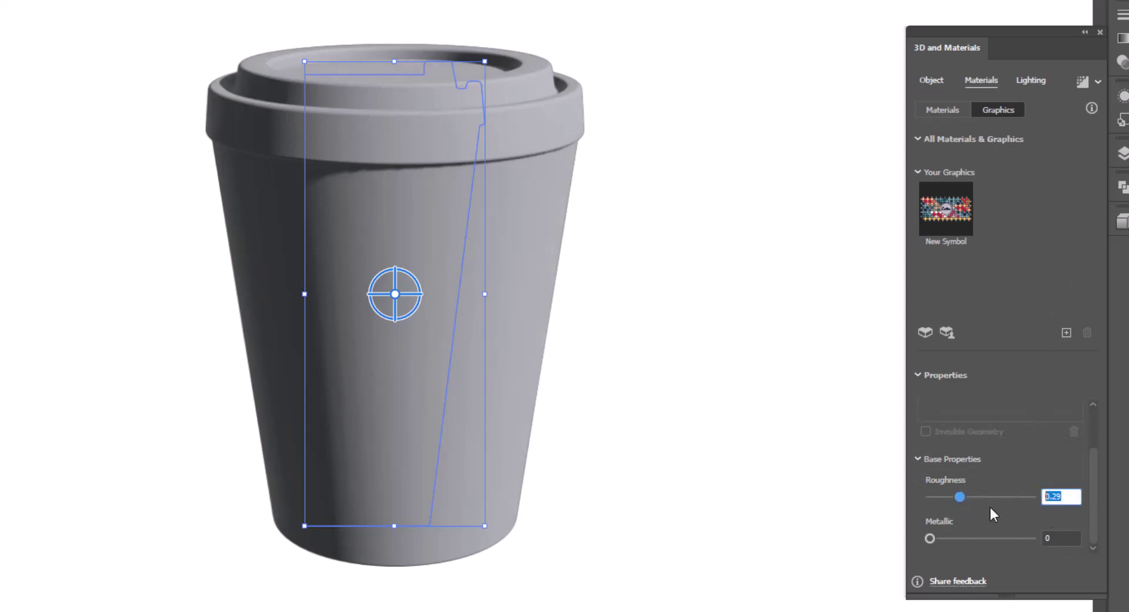
pyautogui.write('0.2')
pyautogui.press('Return')
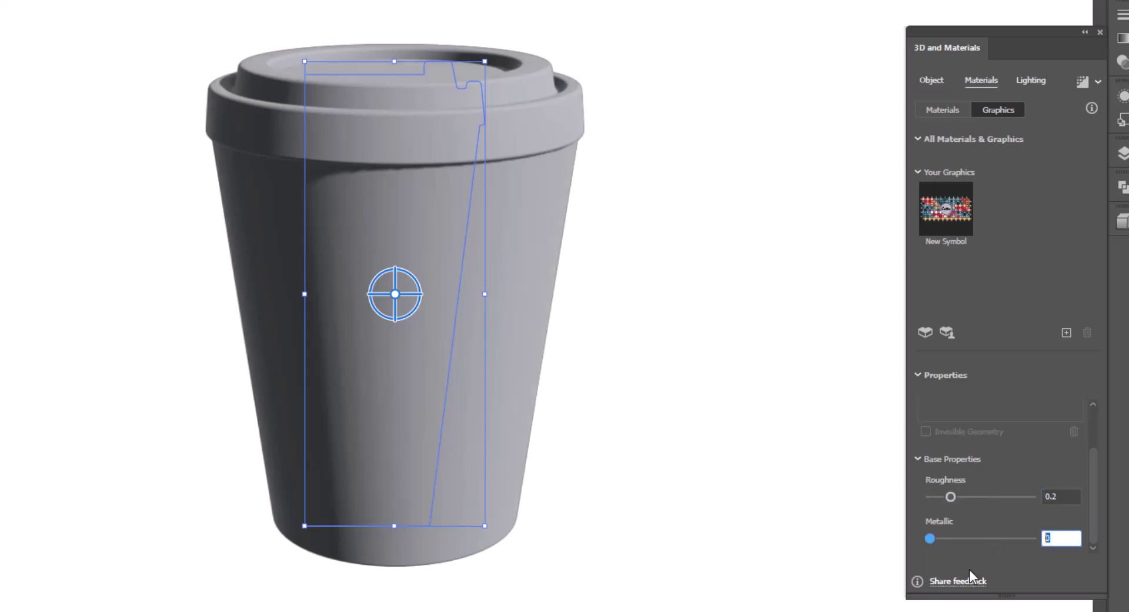
pyautogui.write('.2')
pyautogui.press('Return')
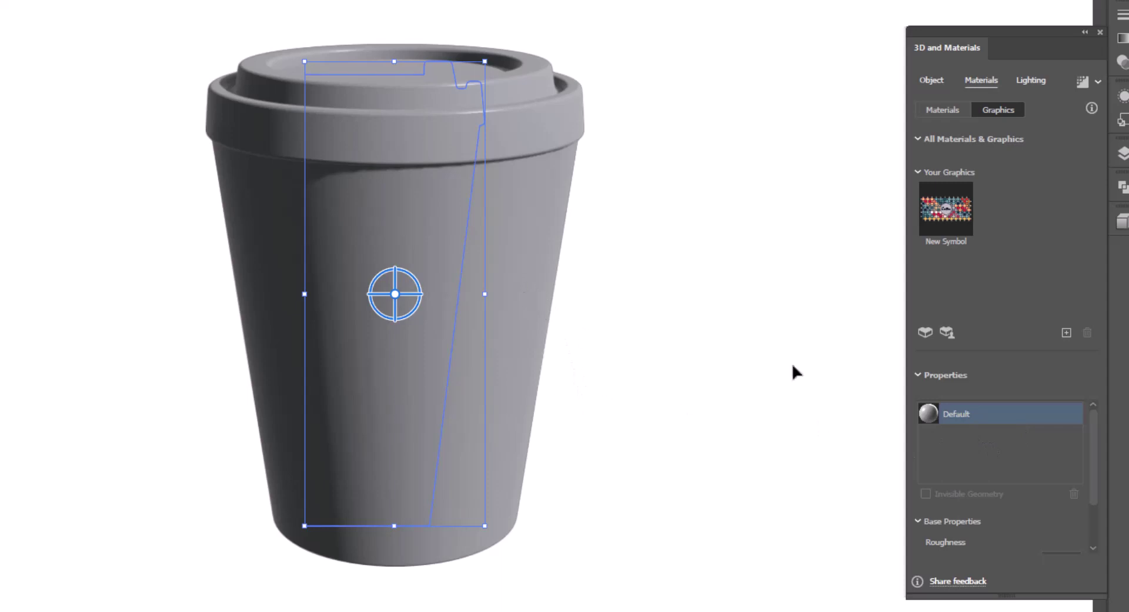
# Apply the New Symbol Coffee graphic, scaled to 73.33%, moved lower and rotated 3°
pyautogui.click(959, 217)
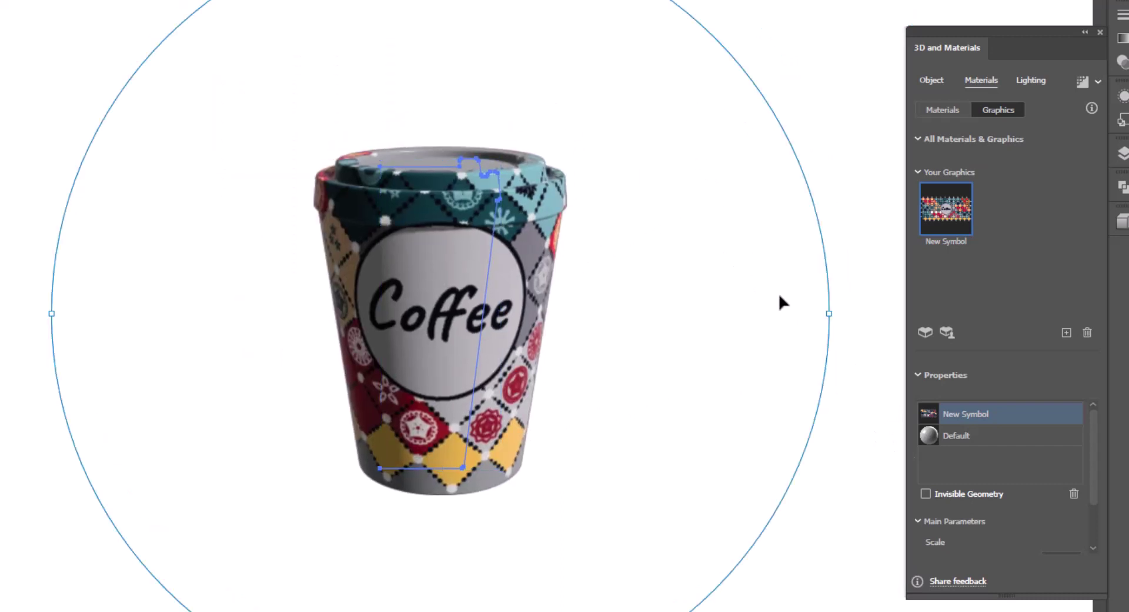
pyautogui.moveTo(832, 314); pyautogui.dragTo(726, 305)
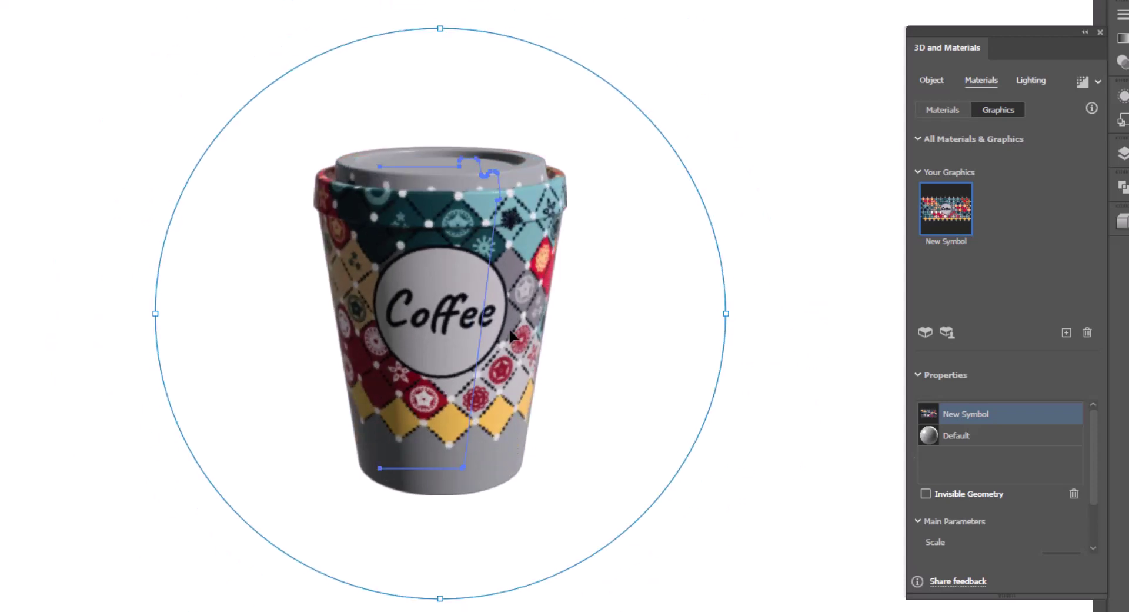
pyautogui.moveTo(512, 311); pyautogui.dragTo(511, 367)
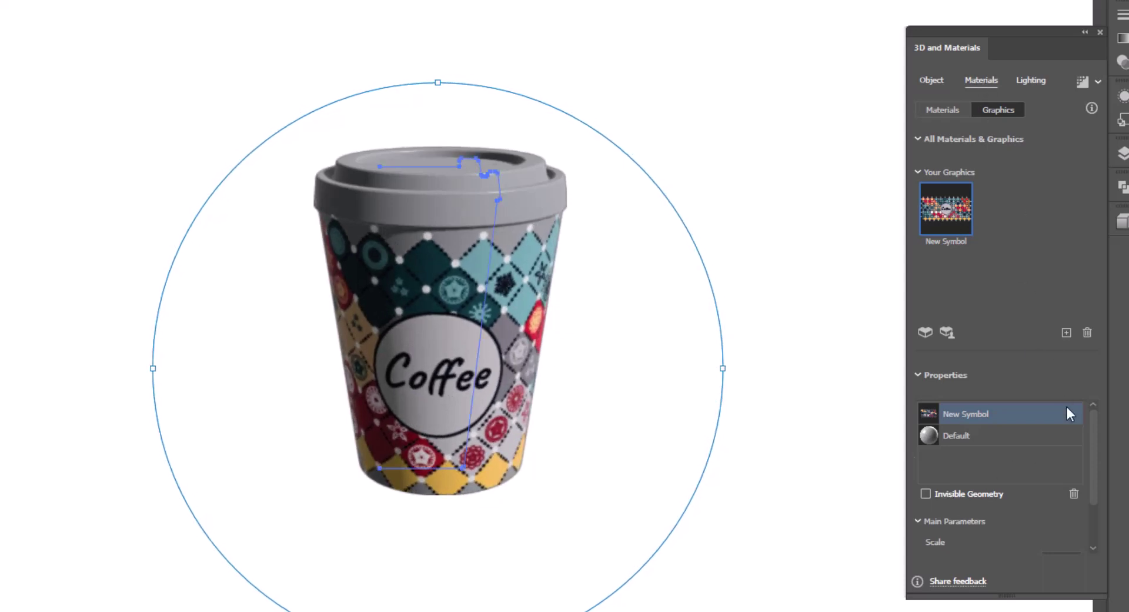
pyautogui.scroll(-2, 1081, 481)
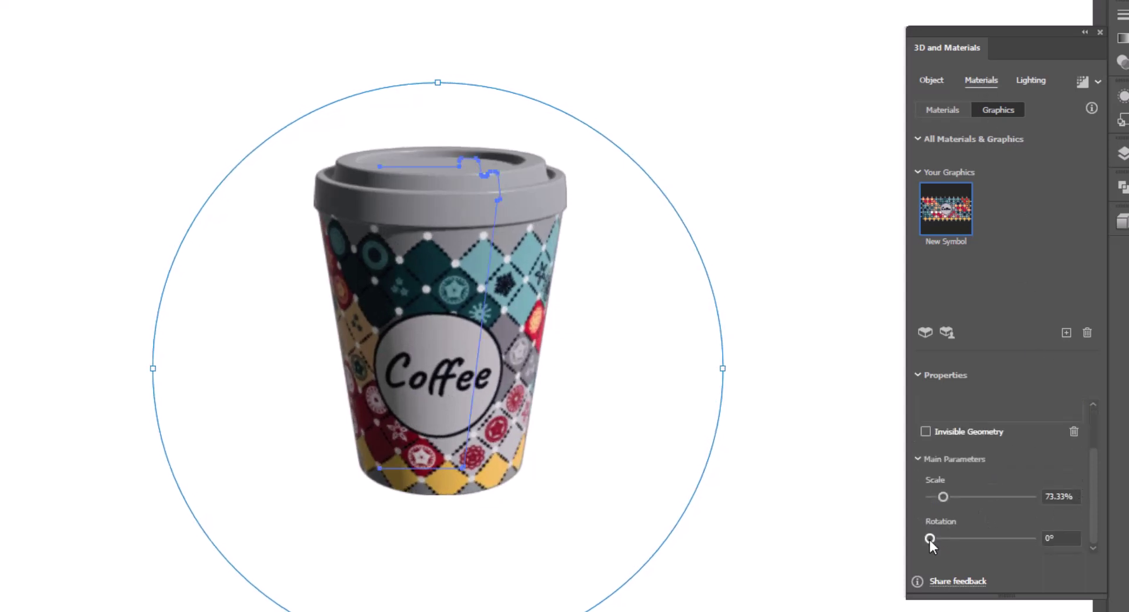
pyautogui.moveTo(929, 539); pyautogui.dragTo(933, 538)
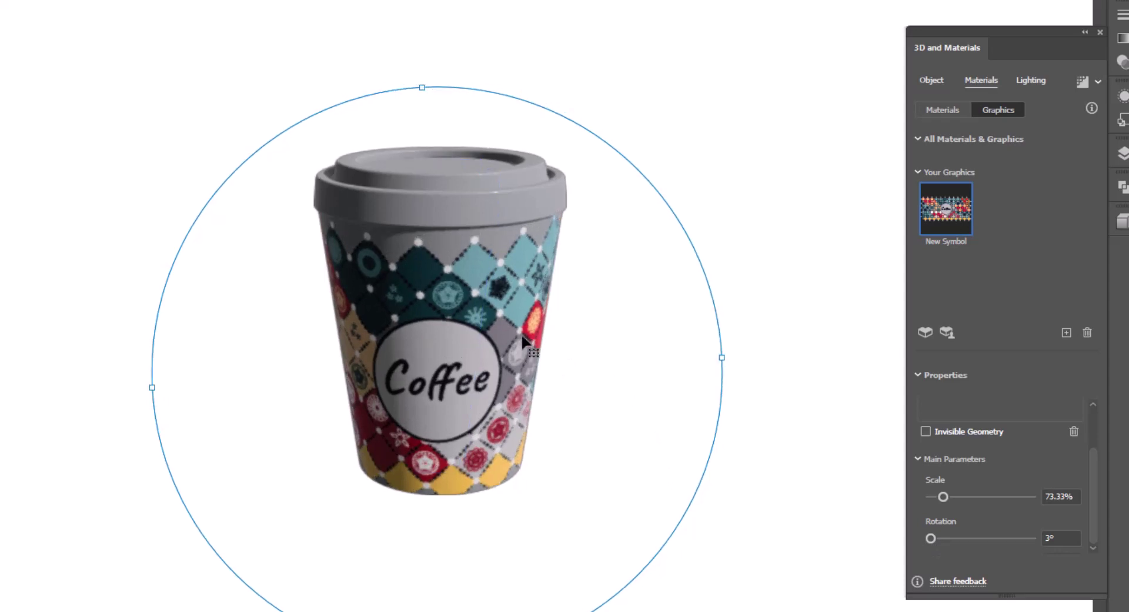
pyautogui.moveTo(518, 333); pyautogui.dragTo(523, 328)
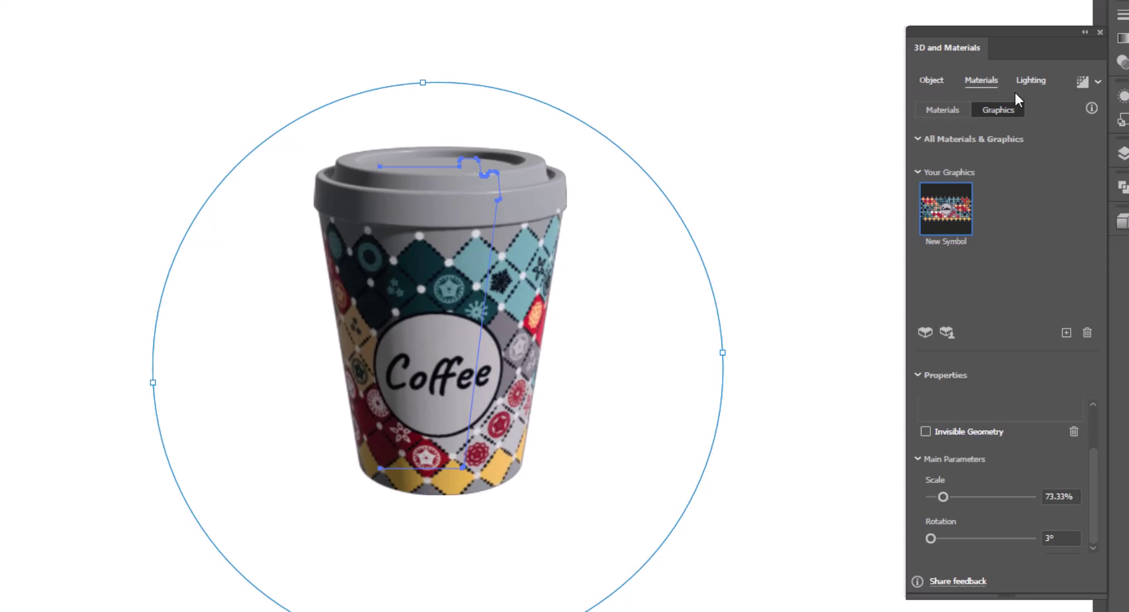
# Turn on a Below Object cast shadow and enlarge its bounds
pyautogui.click(1032, 80)
pyautogui.scroll(-2, 1048, 401)
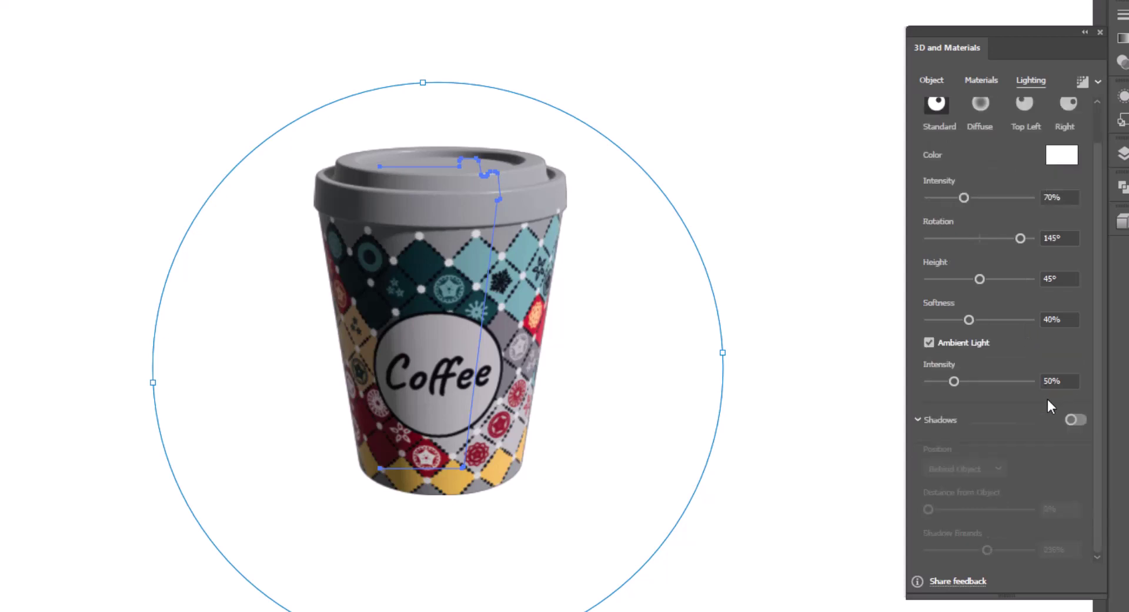
pyautogui.click(1074, 419)
pyautogui.click(986, 471)
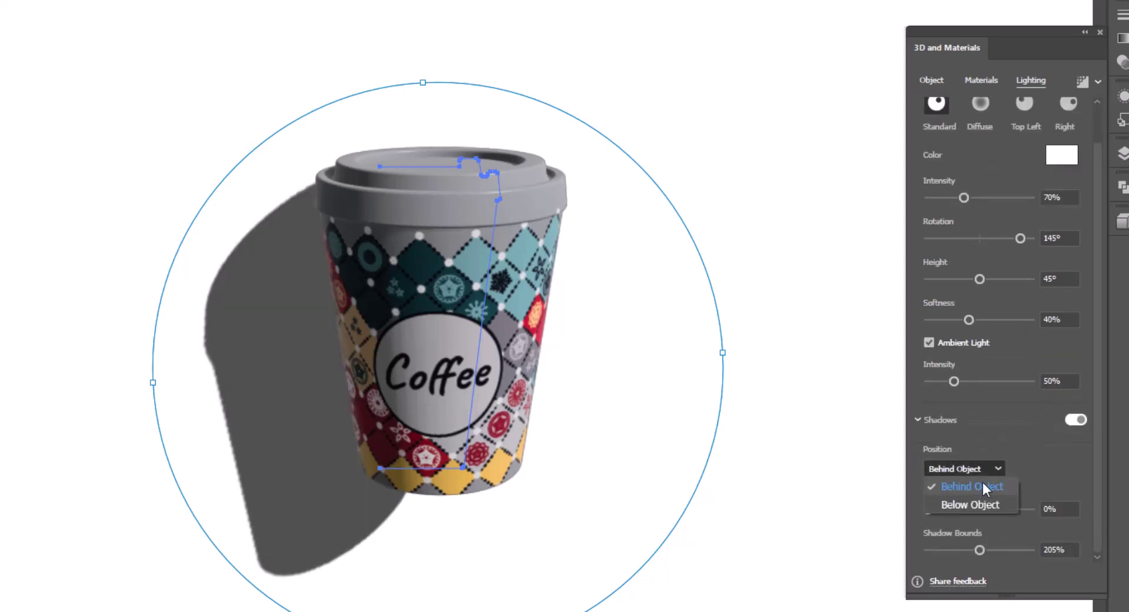
pyautogui.click(977, 502)
pyautogui.moveTo(979, 550); pyautogui.dragTo(1025, 549)
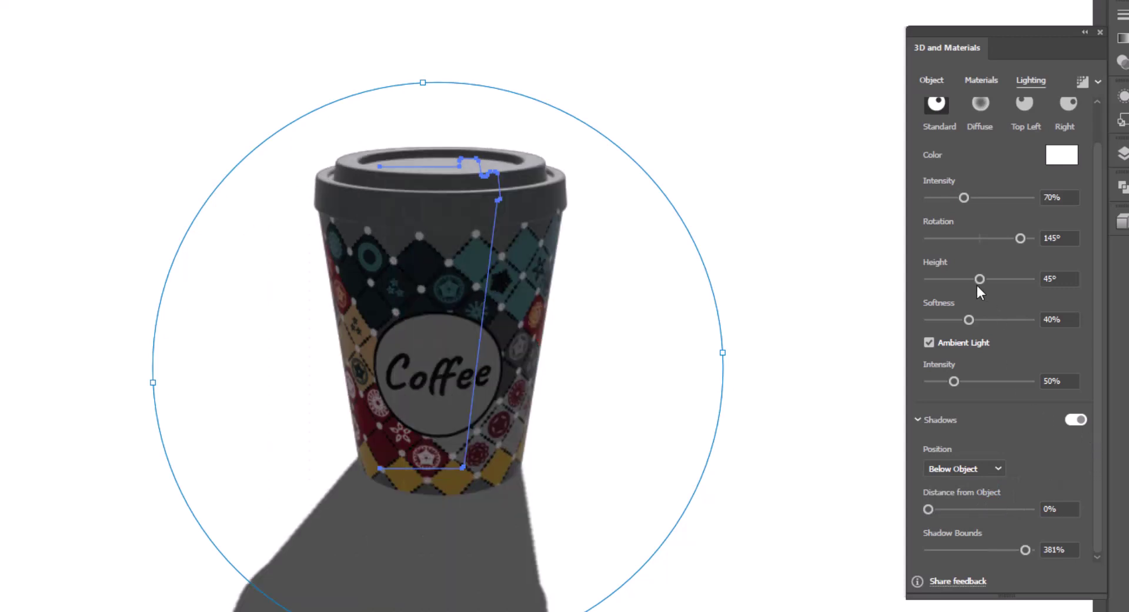
# Rotate the light to 57° and raise its height to about 61°
pyautogui.moveTo(1018, 238); pyautogui.dragTo(981, 241)
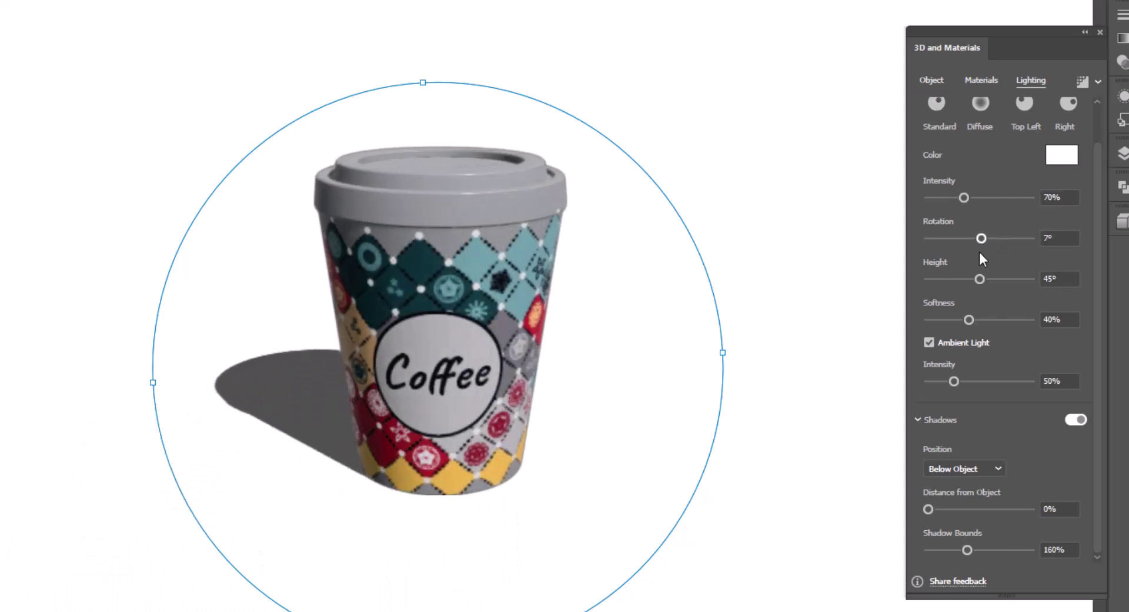
pyautogui.moveTo(981, 281); pyautogui.dragTo(987, 282)
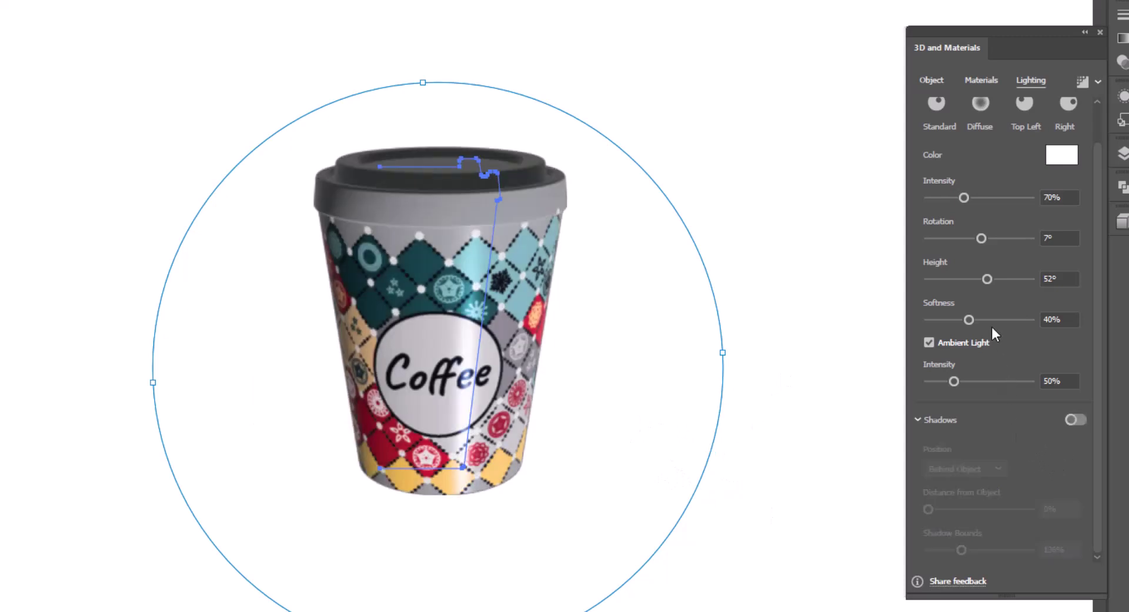
pyautogui.moveTo(981, 238); pyautogui.dragTo(997, 241)
pyautogui.moveTo(988, 279); pyautogui.dragTo(996, 279)
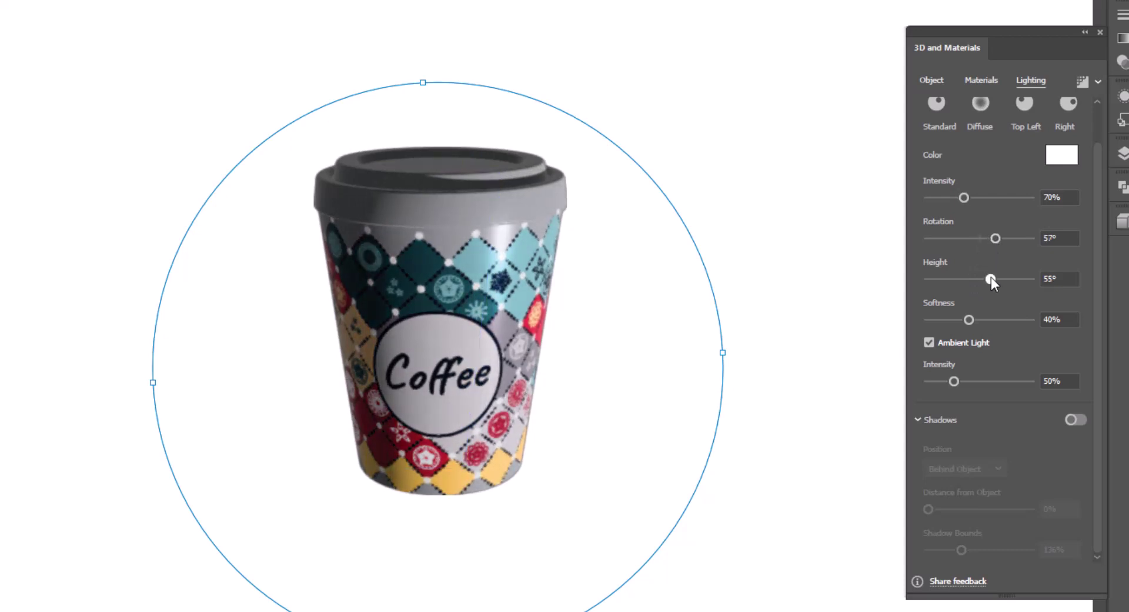
pyautogui.click(929, 80)
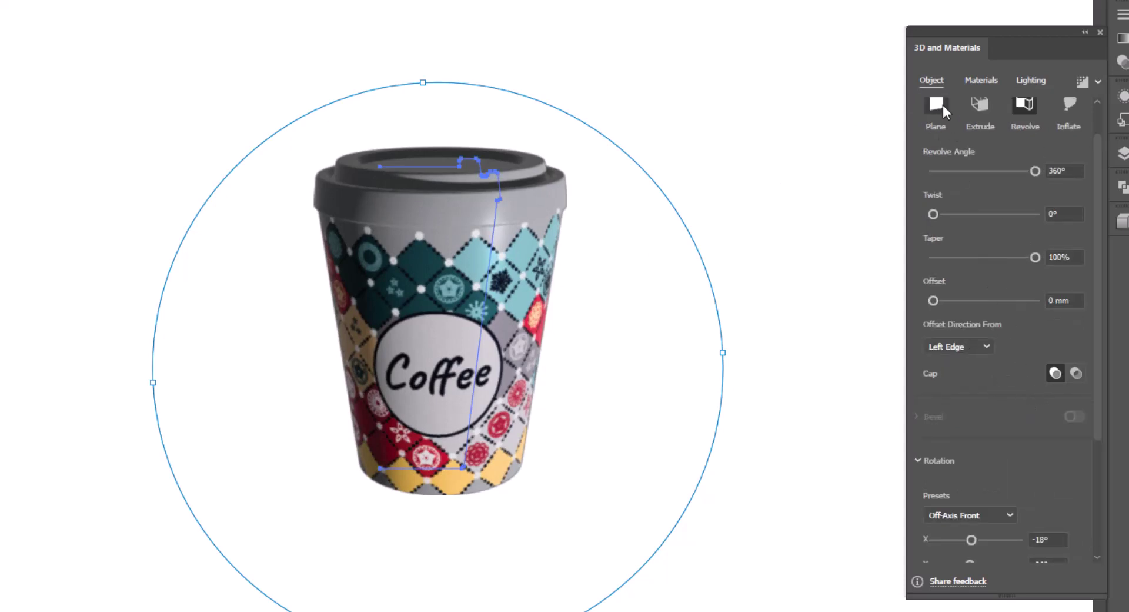
# Rotate the cup to X −31°, Y −30°, Z 16° and reselect it
pyautogui.scroll(-3, 1036, 419)
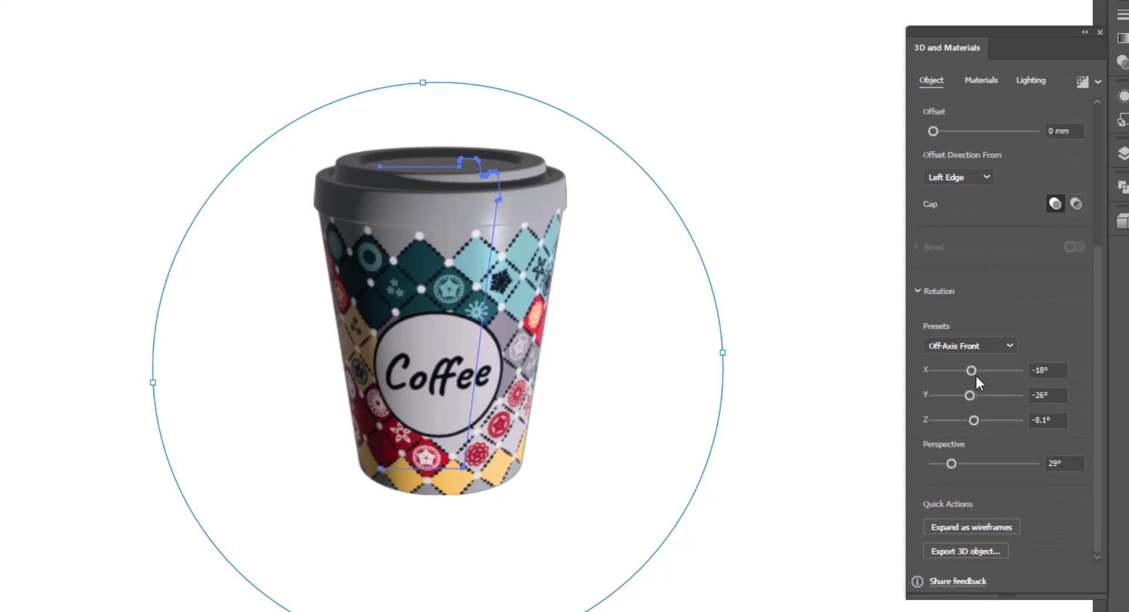
pyautogui.moveTo(971, 373); pyautogui.dragTo(965, 373)
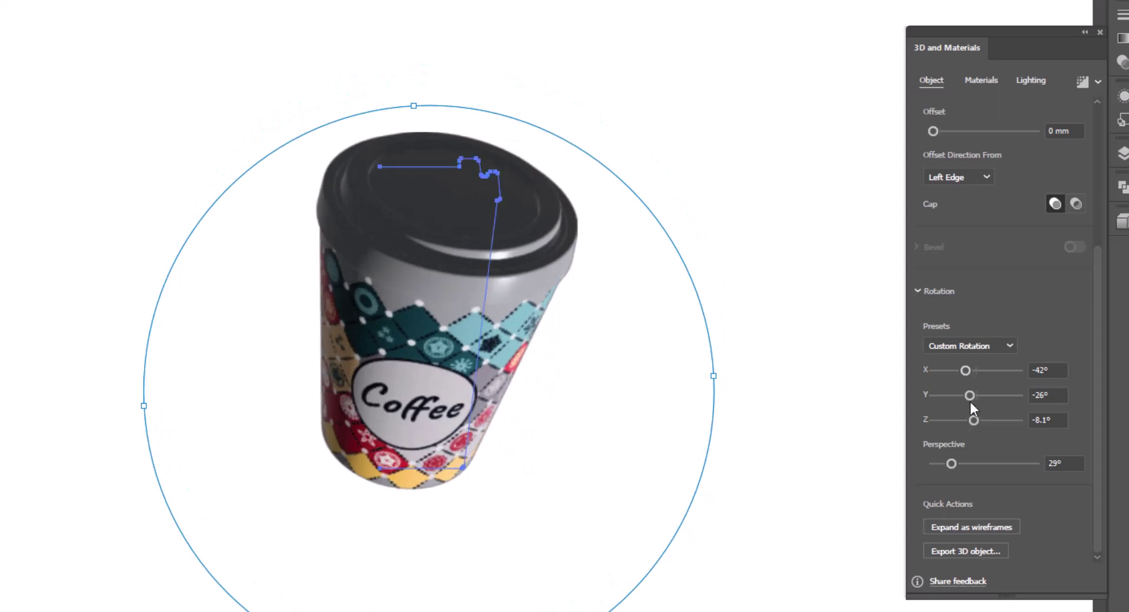
pyautogui.moveTo(970, 398)
pyautogui.mouseDown()
pyautogui.moveTo(971, 421)
pyautogui.moveTo(971, 370)
pyautogui.mouseUp()
pyautogui.moveTo(972, 419)
pyautogui.mouseDown()
pyautogui.moveTo(981, 420)
pyautogui.moveTo(969, 396)
pyautogui.moveTo(983, 420)
pyautogui.mouseUp()
pyautogui.moveTo(970, 370); pyautogui.dragTo(969, 376)
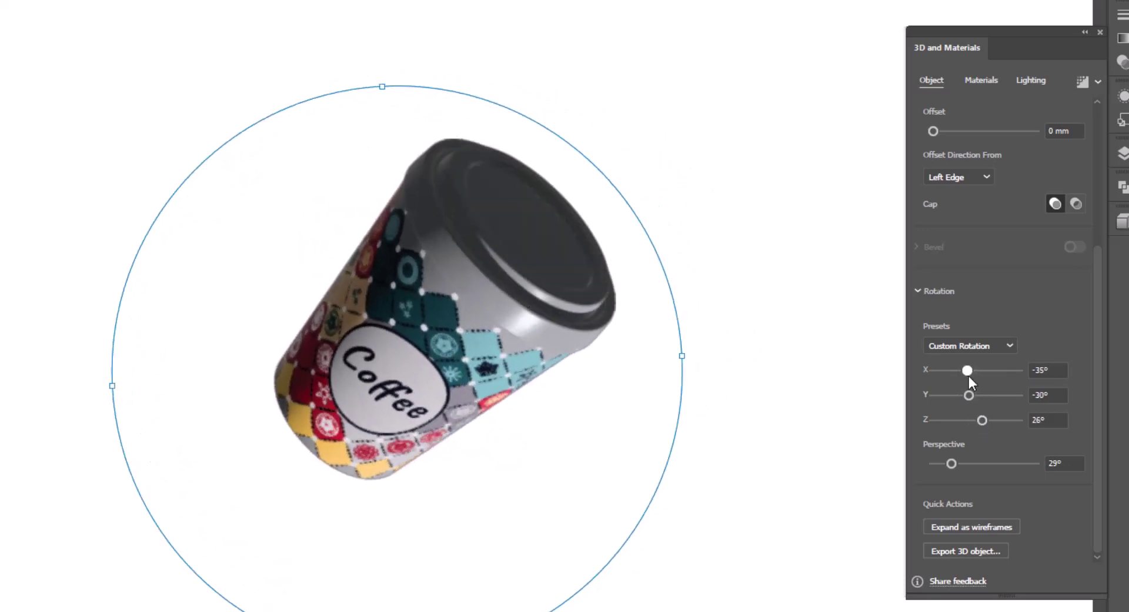
pyautogui.moveTo(982, 419); pyautogui.dragTo(976, 419)
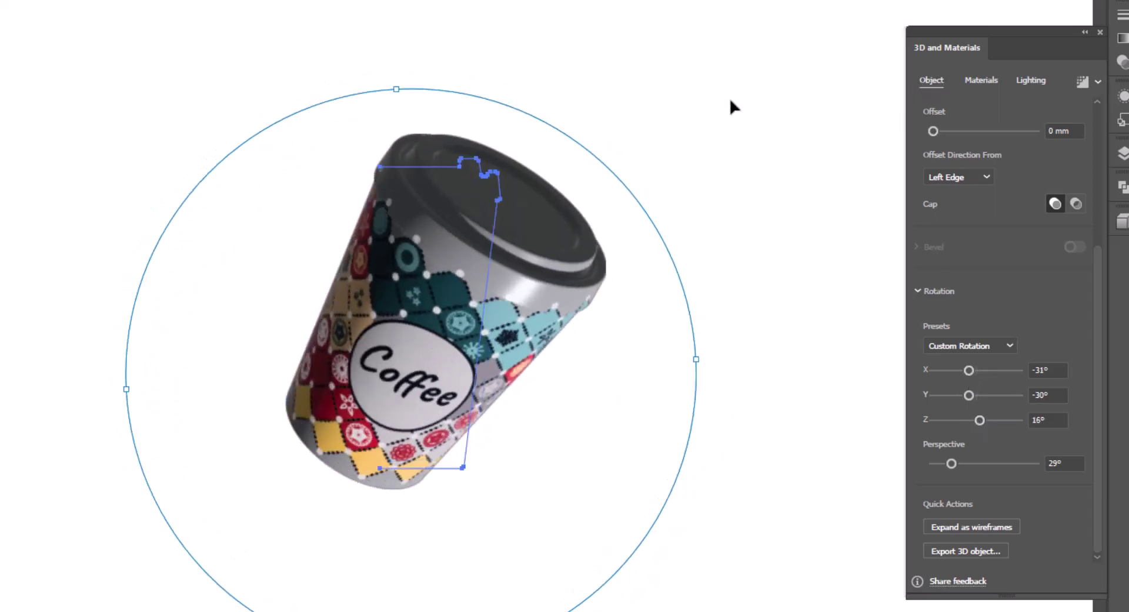
pyautogui.click(683, 284)
pyautogui.click(488, 268)
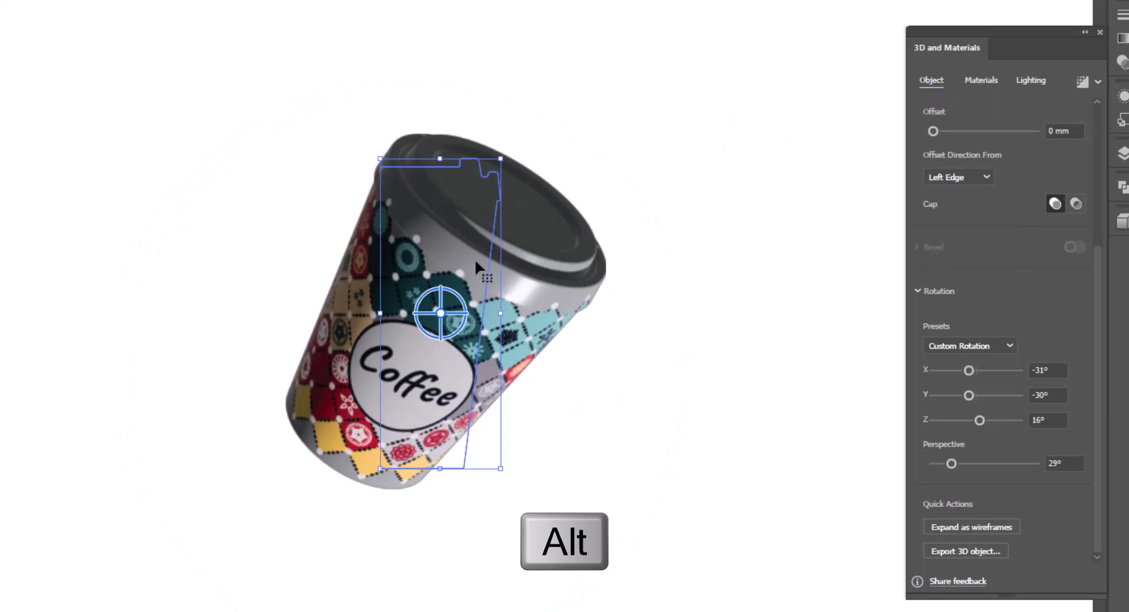
# Alt-drag a copy of the cup to the left and rotate it to X 46°, Y 40°, Z 6°
pyautogui.moveTo(475, 259); pyautogui.dragTo(37, 173)
pyautogui.moveTo(859, 400); pyautogui.dragTo(873, 402)
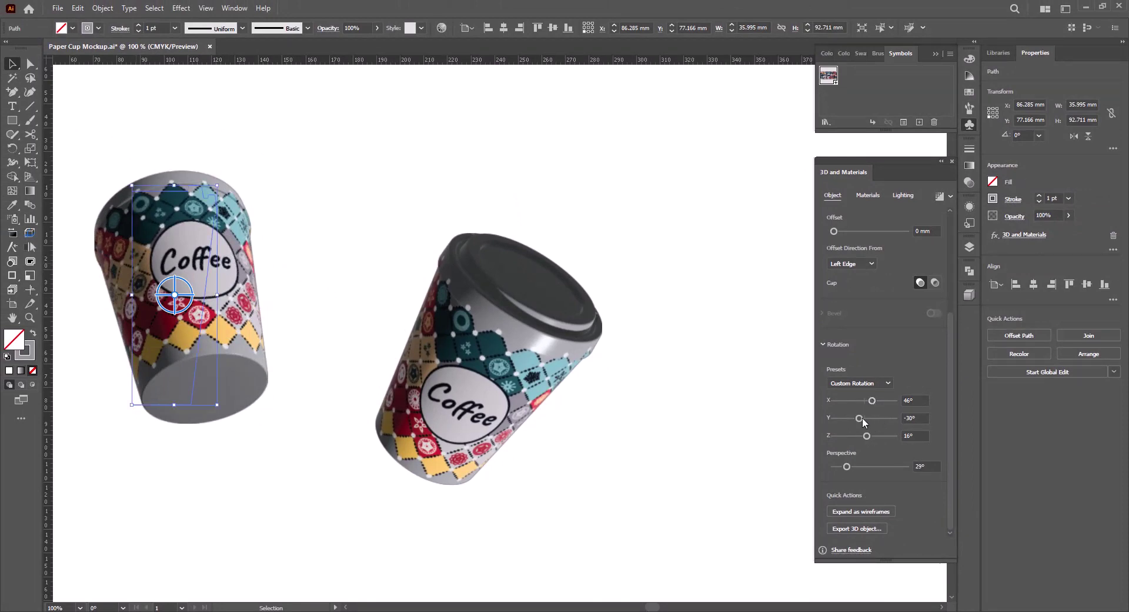
pyautogui.moveTo(860, 418); pyautogui.dragTo(873, 421)
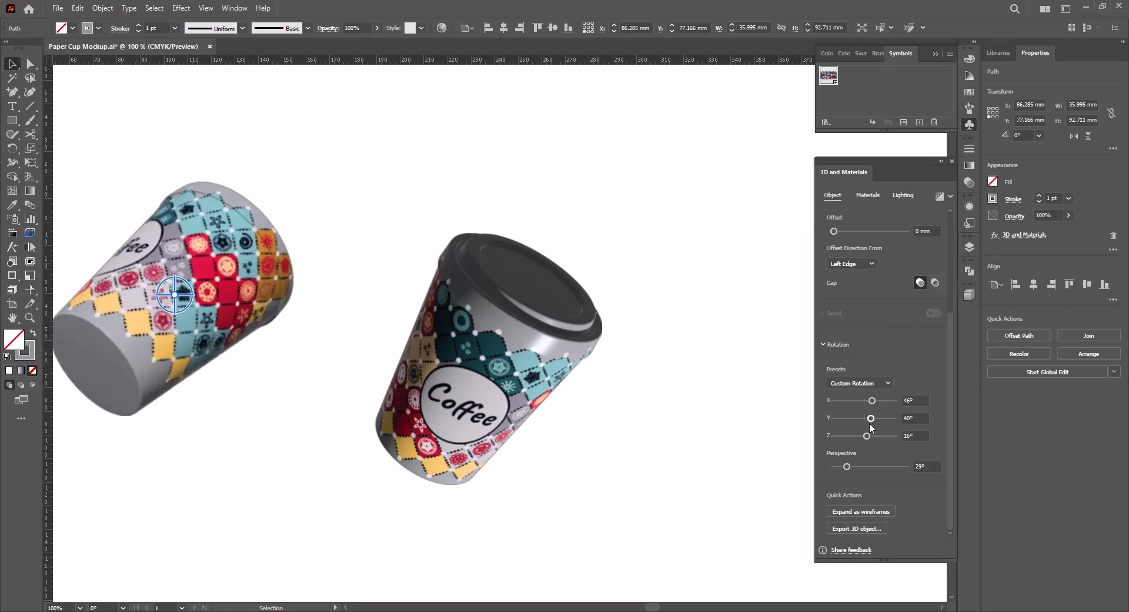
pyautogui.moveTo(867, 437); pyautogui.dragTo(865, 436)
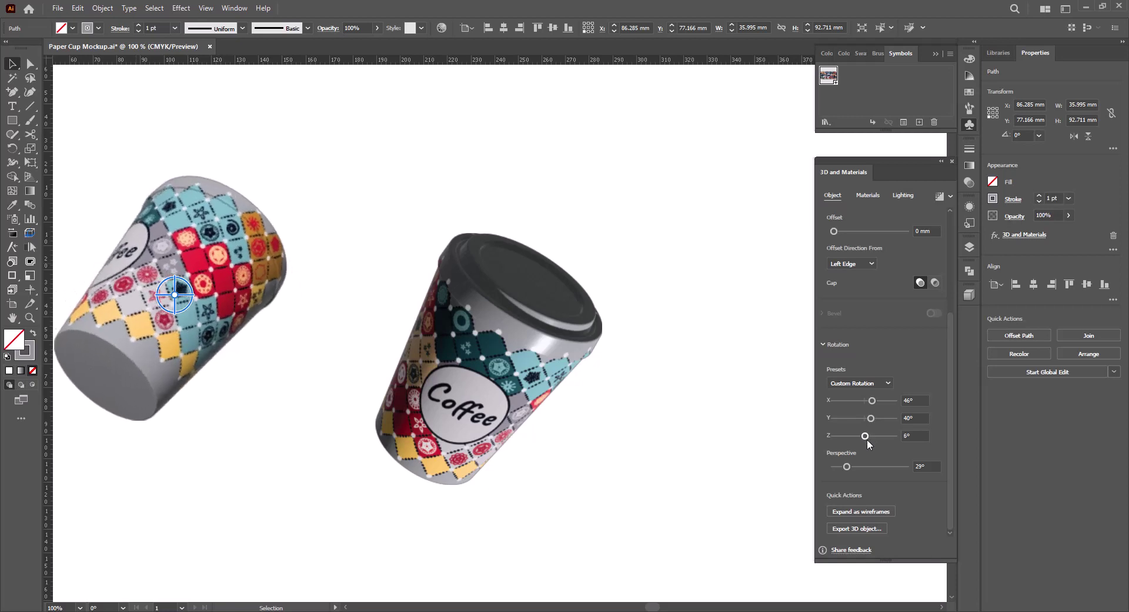
# Scale the left cup's New Symbol Coffee graphic to 72.27% and slide it around the cup
pyautogui.click(868, 195)
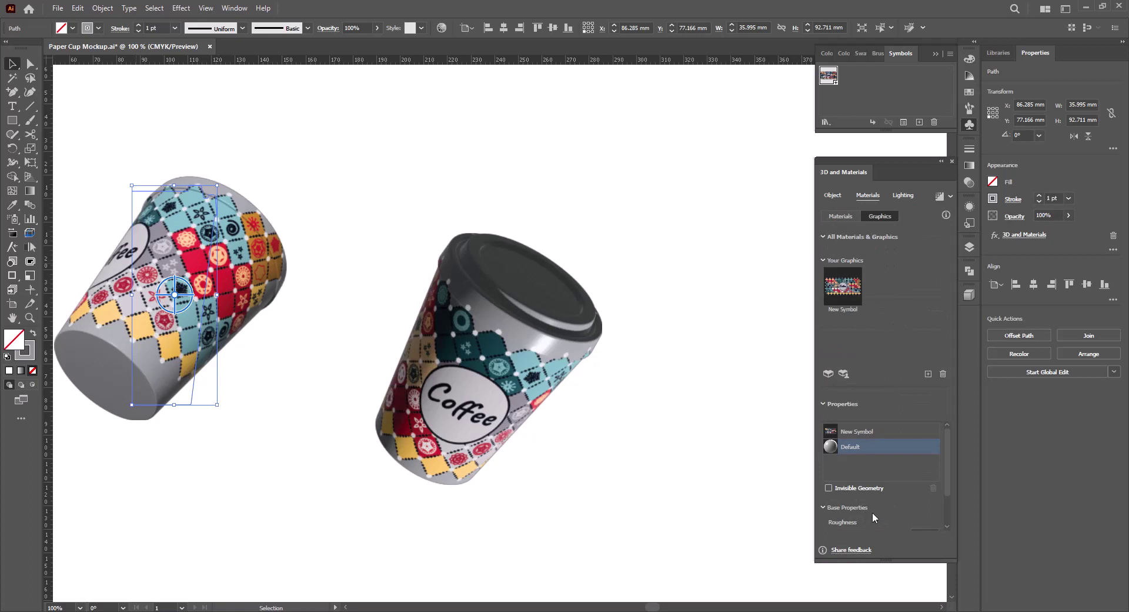
pyautogui.click(861, 436)
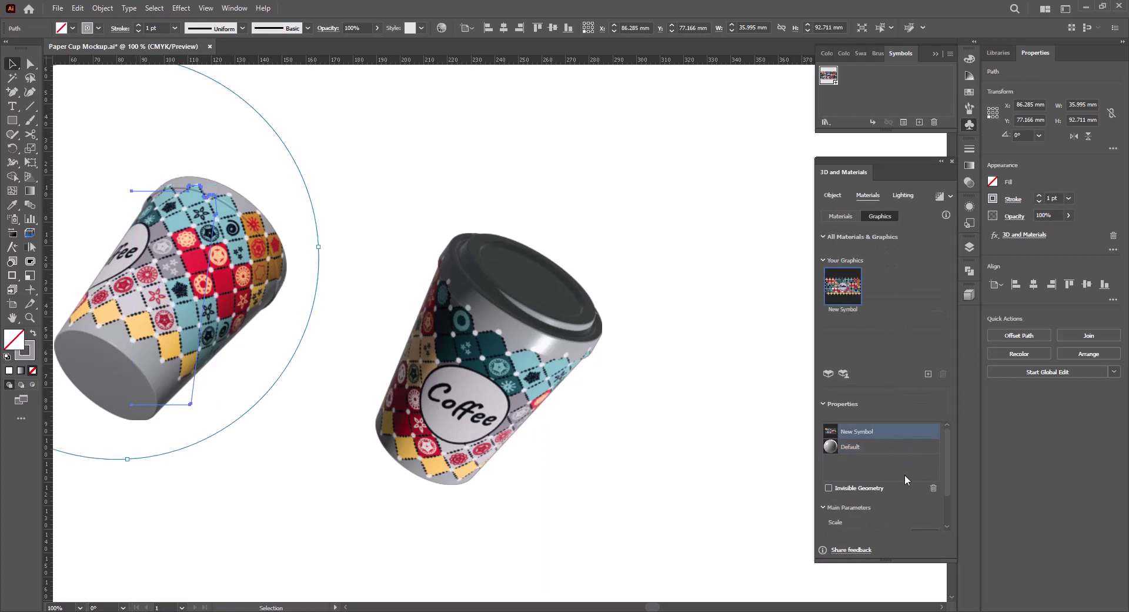
pyautogui.scroll(-2, 905, 474)
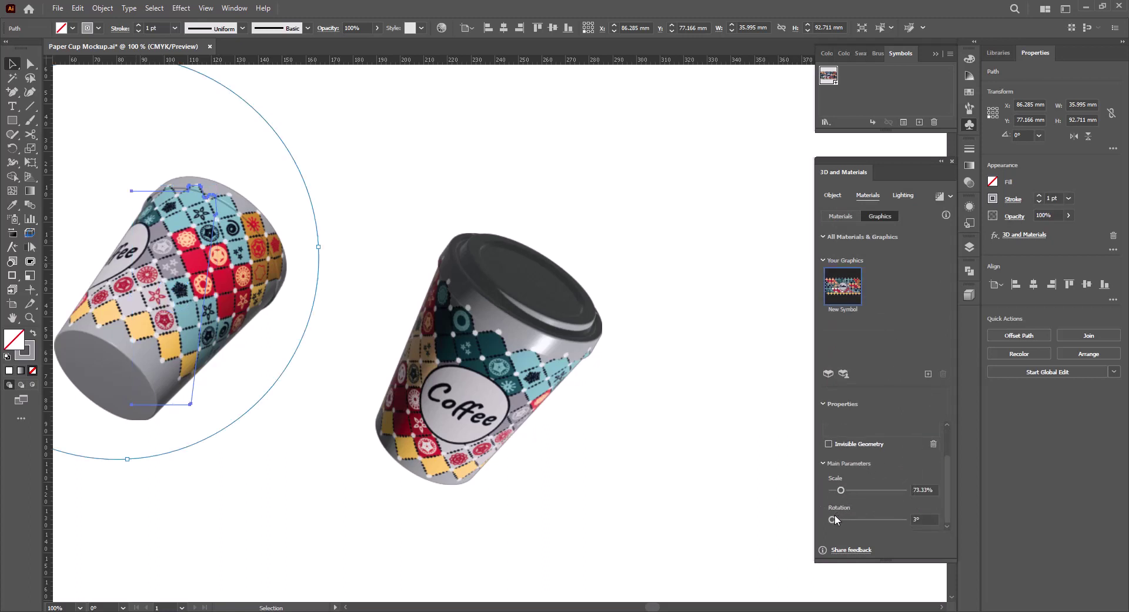
pyautogui.moveTo(832, 519); pyautogui.dragTo(831, 520)
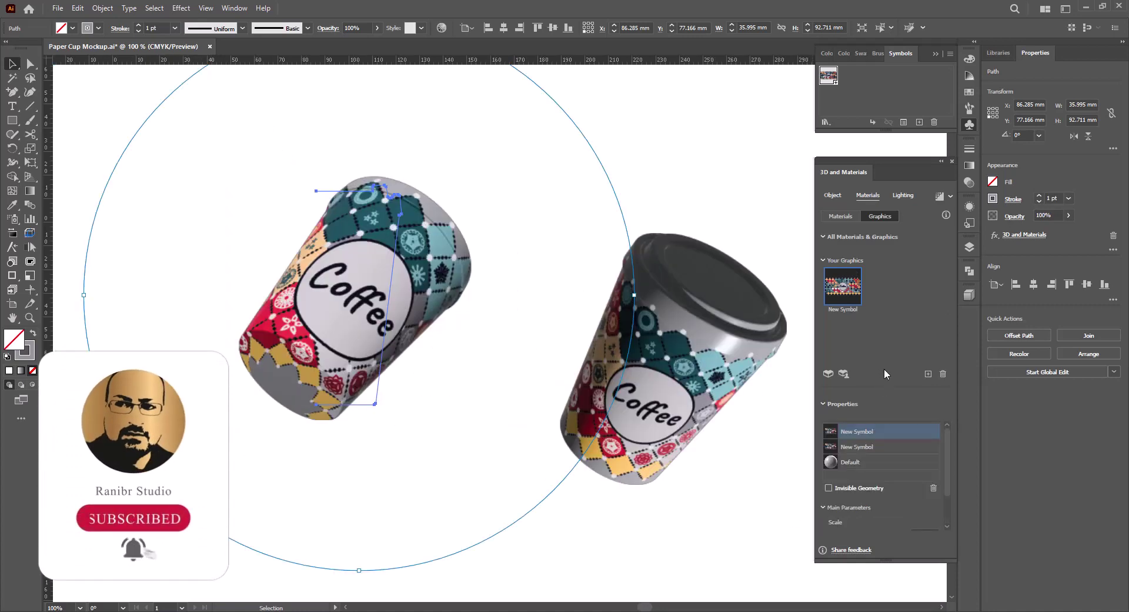
pyautogui.scroll(-2, 829, 465)
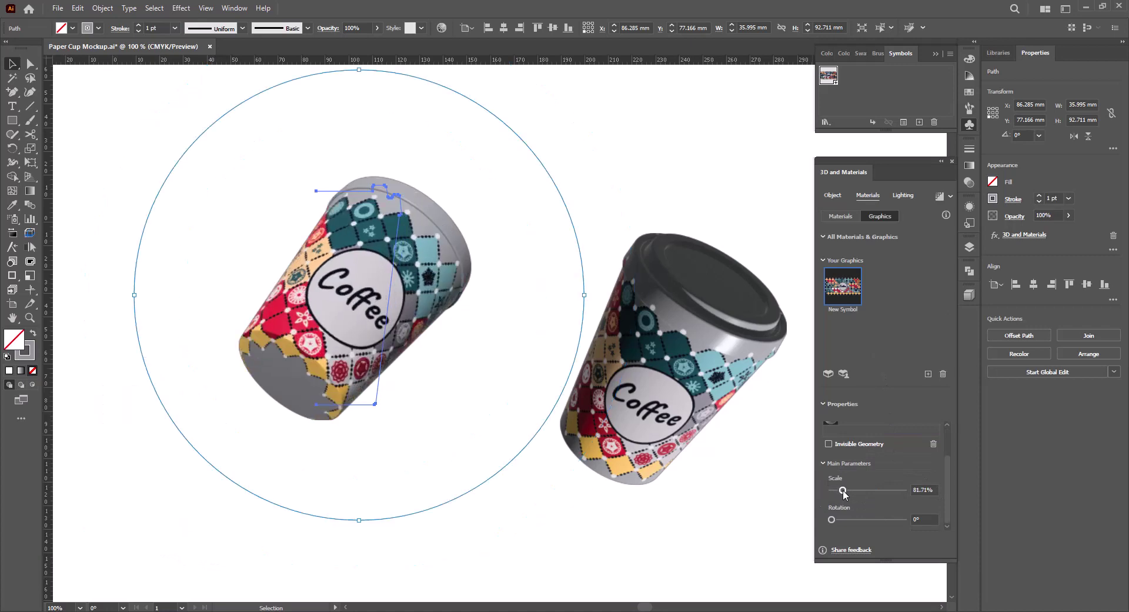
pyautogui.moveTo(840, 491); pyautogui.dragTo(844, 491)
pyautogui.moveTo(584, 302); pyautogui.dragTo(560, 291)
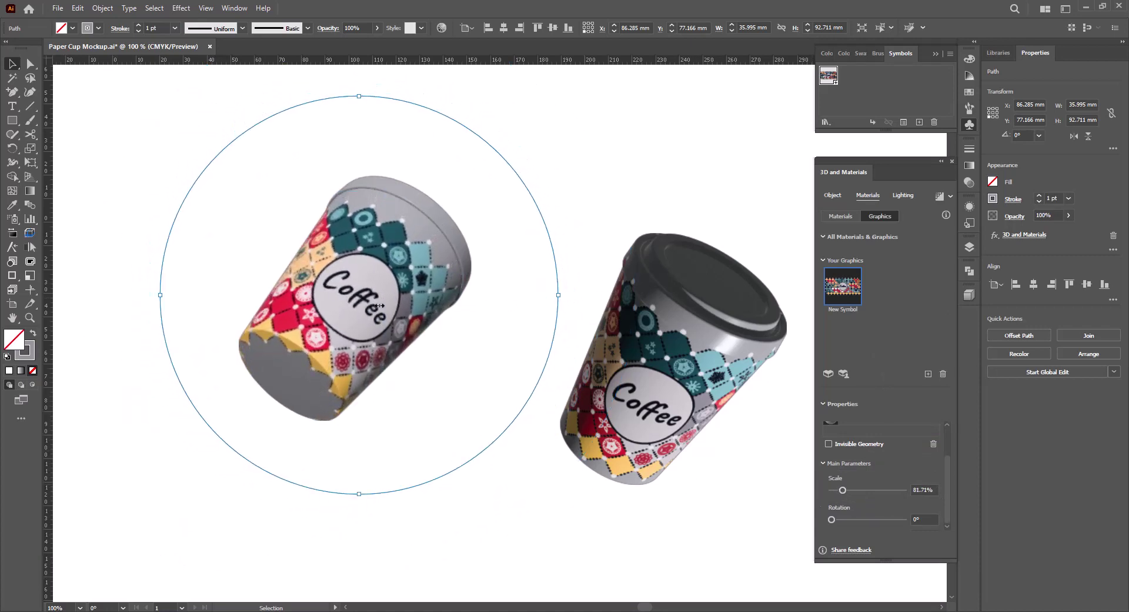
pyautogui.moveTo(382, 303); pyautogui.dragTo(379, 300)
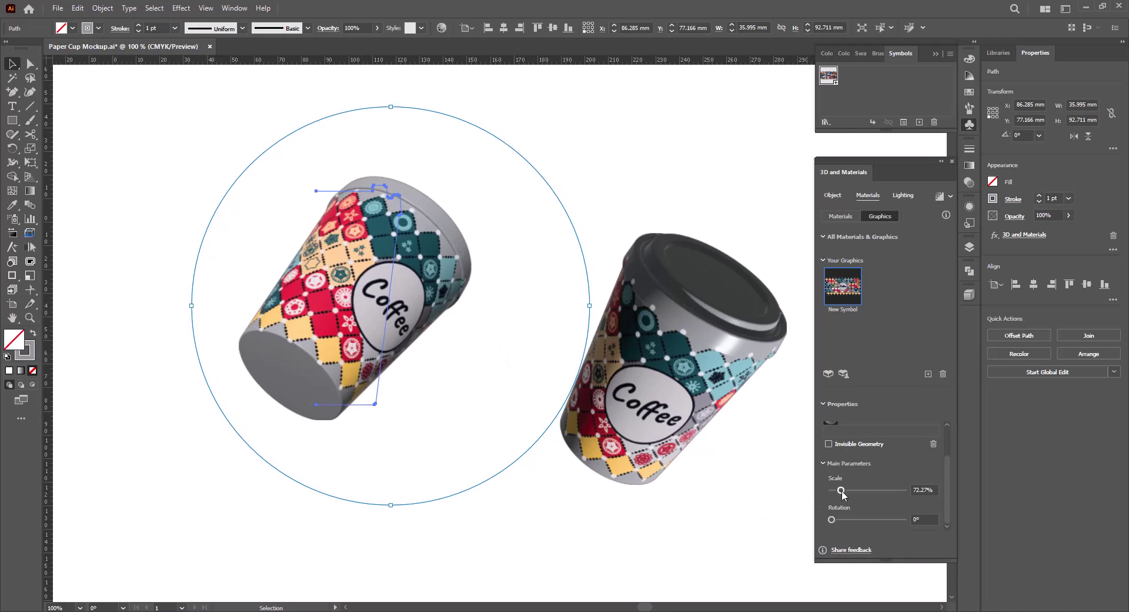
pyautogui.moveTo(841, 490); pyautogui.dragTo(840, 490)
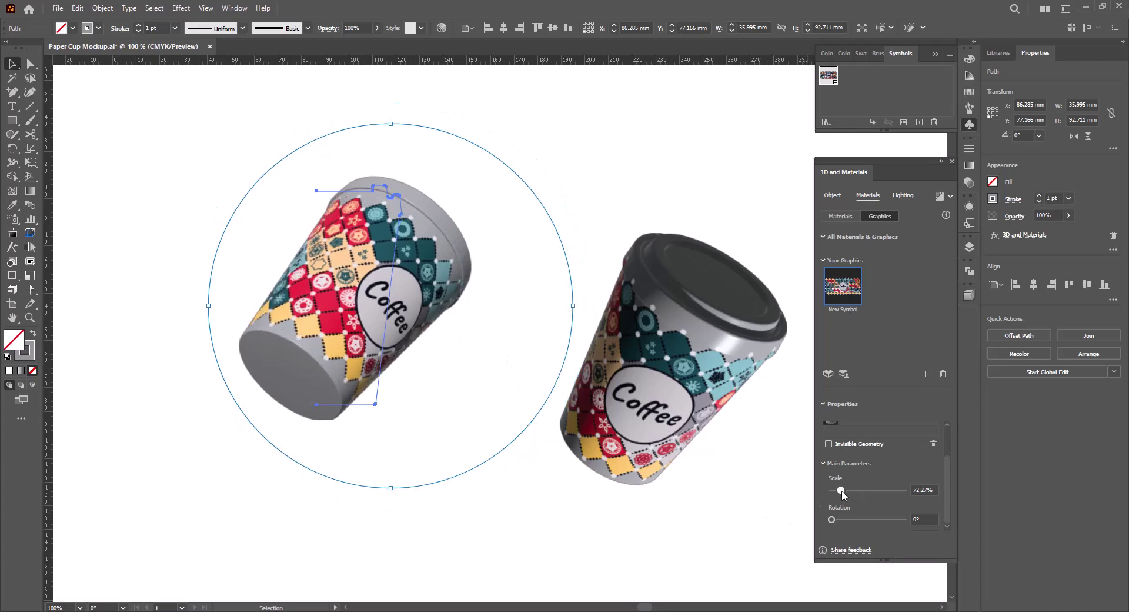
pyautogui.click(540, 526)
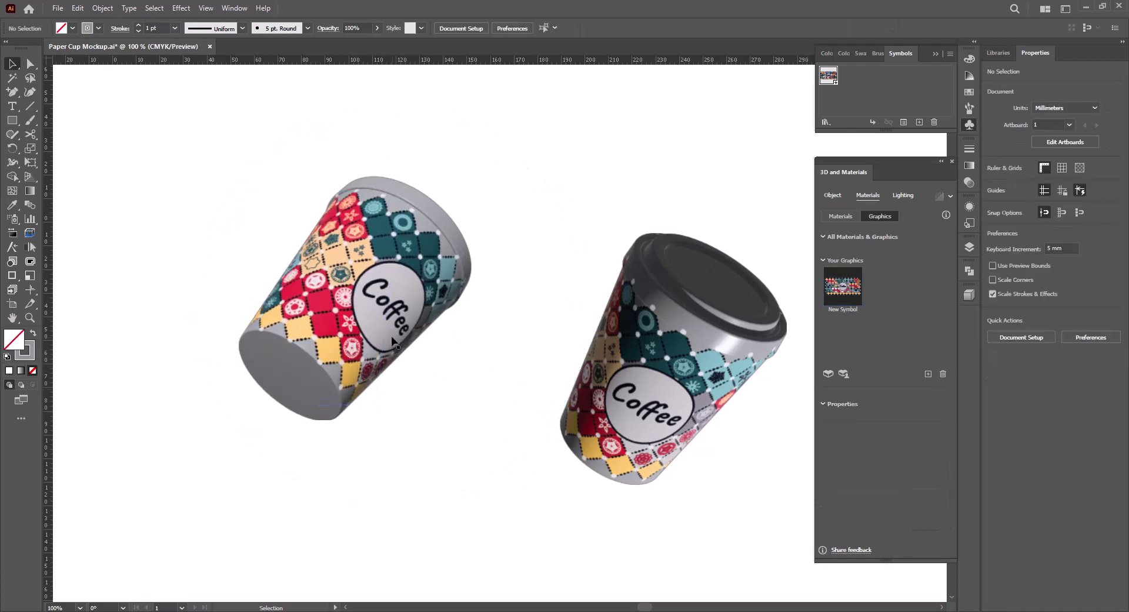
# Zoom in on the left cup and select the lid-joint anchor on its profile path
pyautogui.hotkey('ctrl', '+')
pyautogui.moveTo(388, 362); pyautogui.dragTo(392, 398)
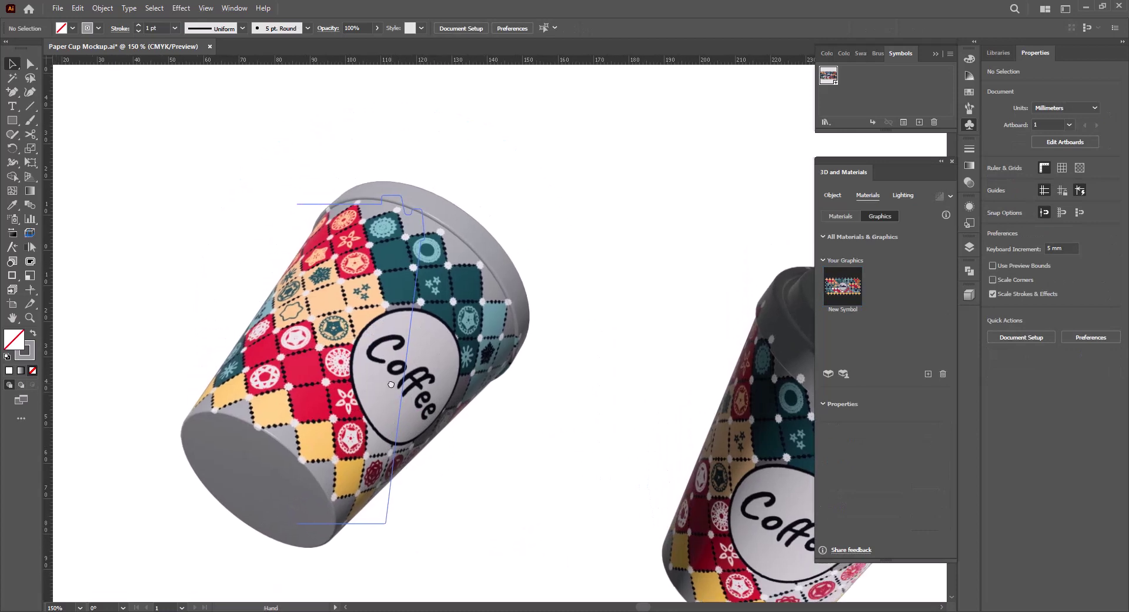
pyautogui.click(413, 249)
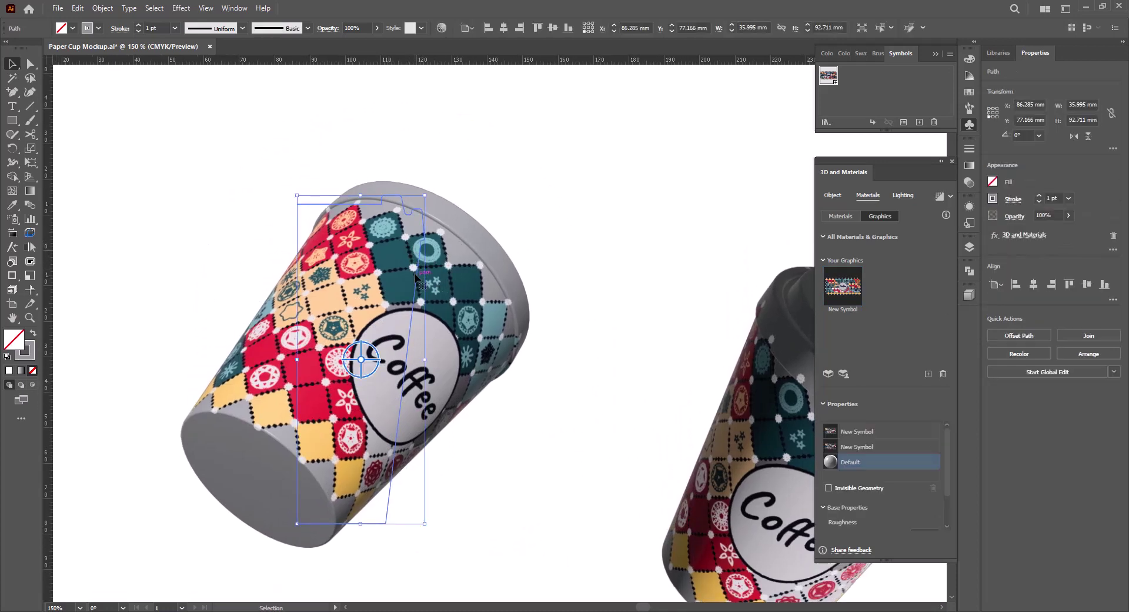
pyautogui.scroll(3, 406, 227)
pyautogui.scroll(3, 423, 247)
pyautogui.scroll(2, 459, 282)
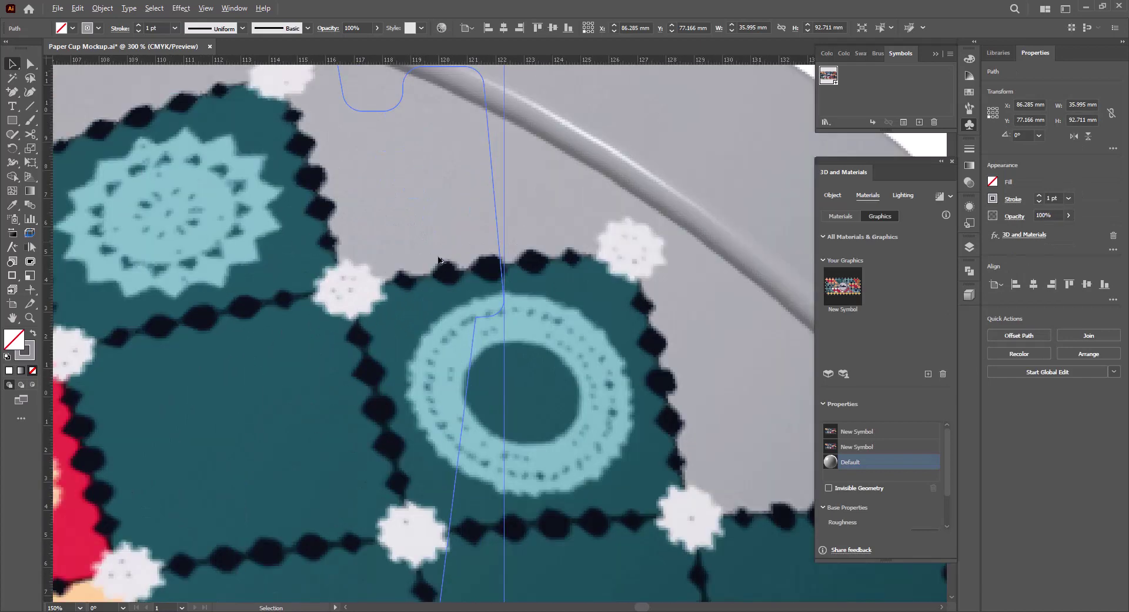
pyautogui.scroll(2, 493, 320)
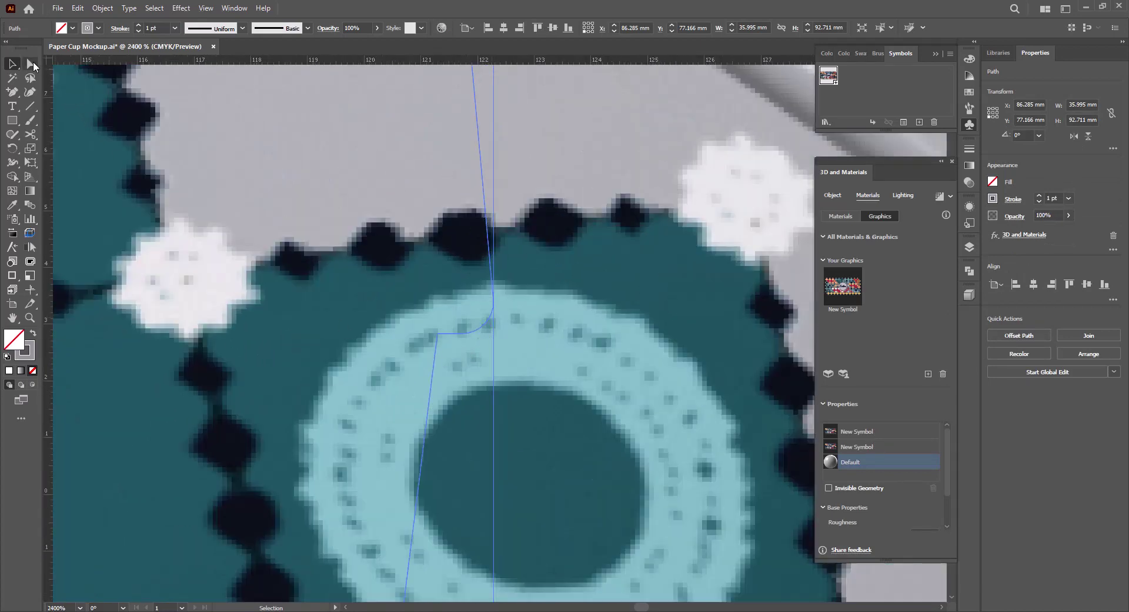
pyautogui.click(31, 64)
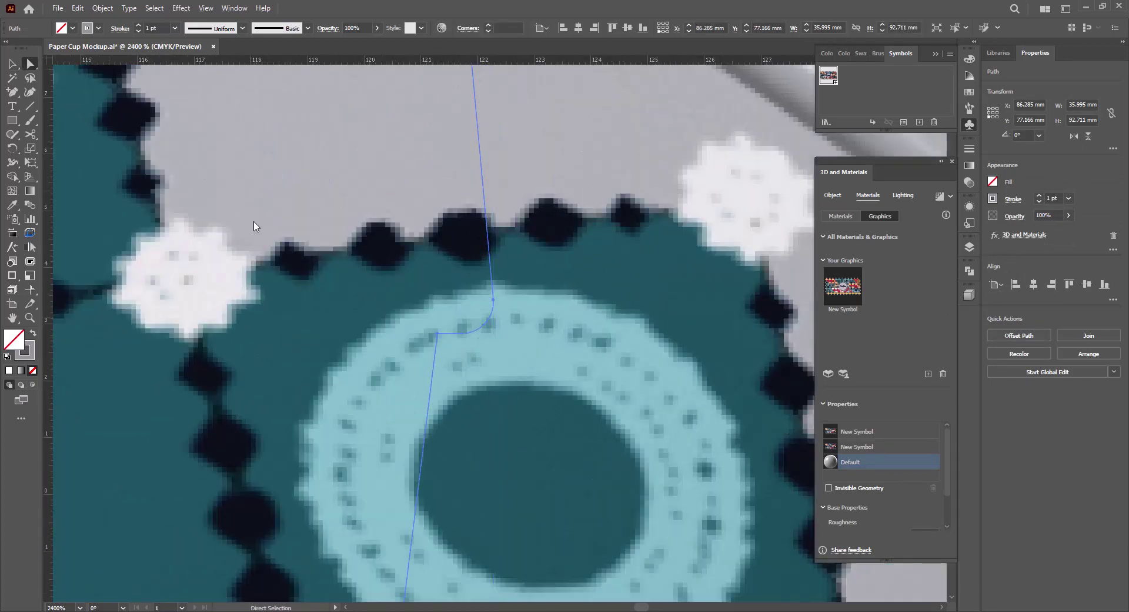
pyautogui.click(437, 334)
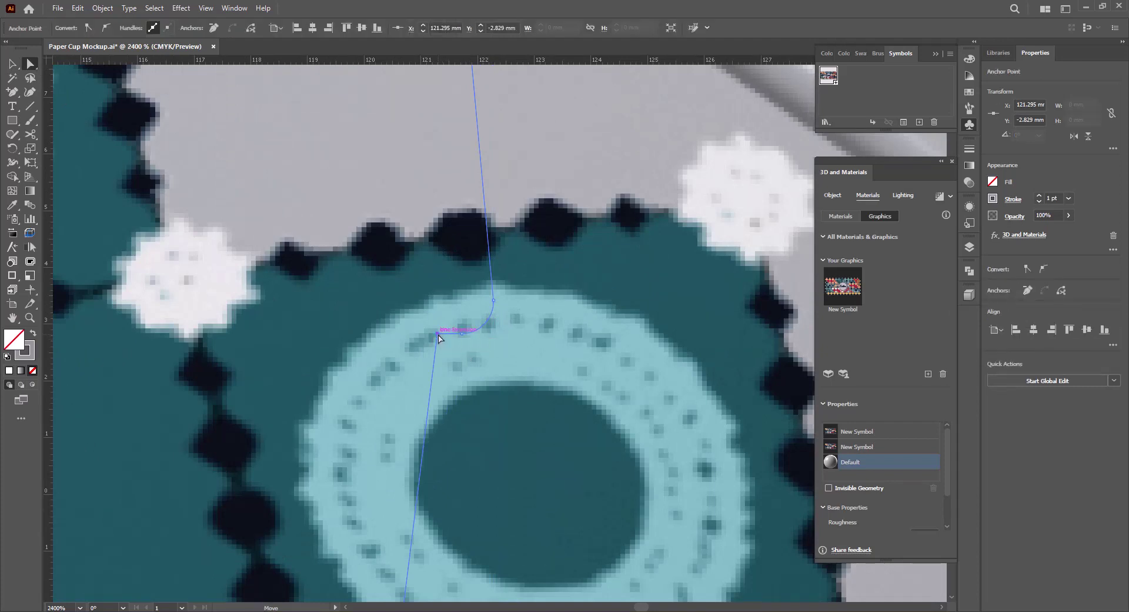
# Cut the profile at that anchor with Scissors, leaving a separate 35.995 × 12.716 mm lid path
pyautogui.click(30, 134)
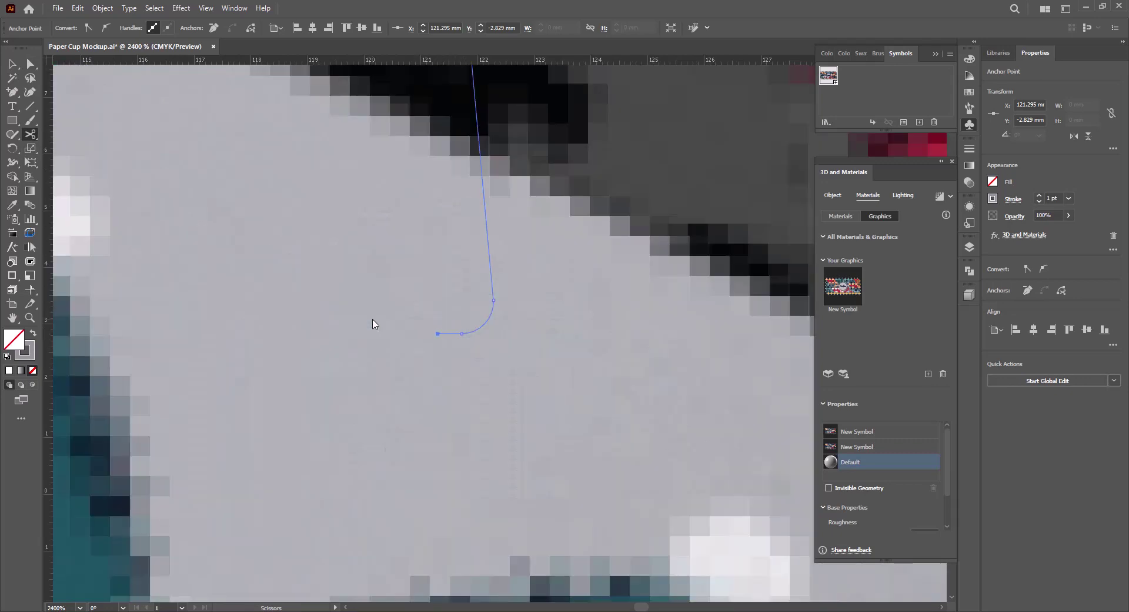
pyautogui.scroll(-1, 388, 318)
pyautogui.scroll(-1, 403, 315)
pyautogui.scroll(-1, 408, 335)
pyautogui.scroll(-1, 392, 354)
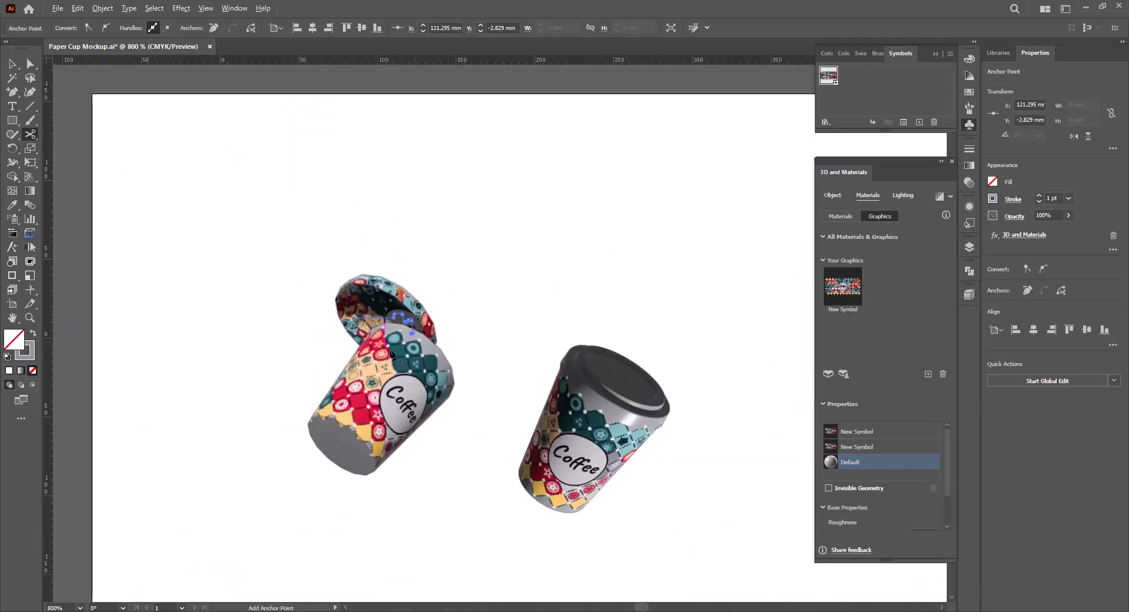
pyautogui.scroll(2, 391, 353)
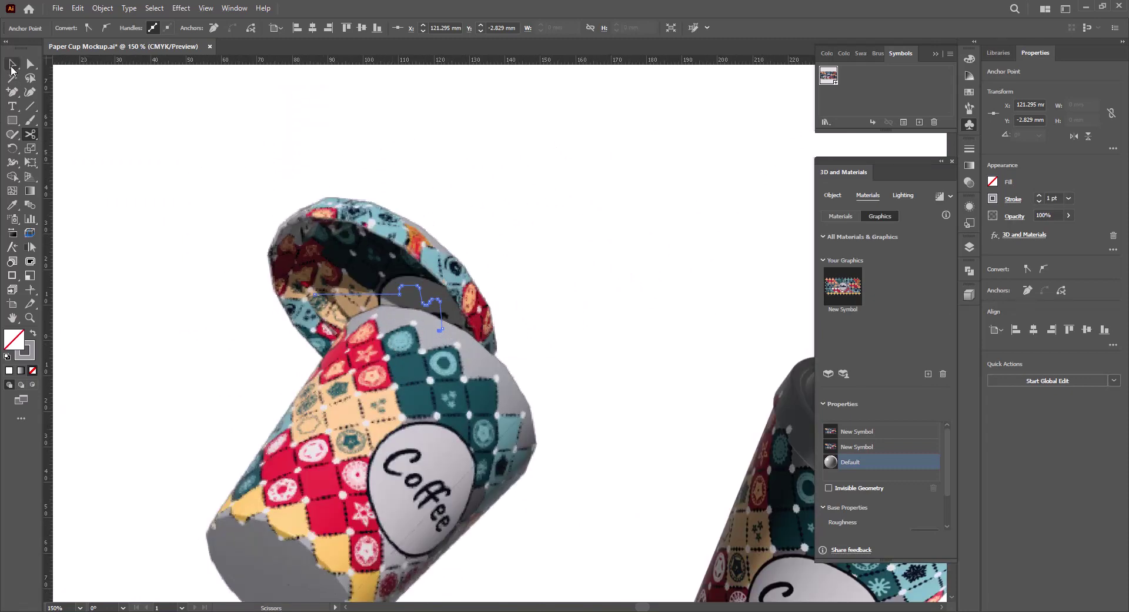
pyautogui.click(12, 66)
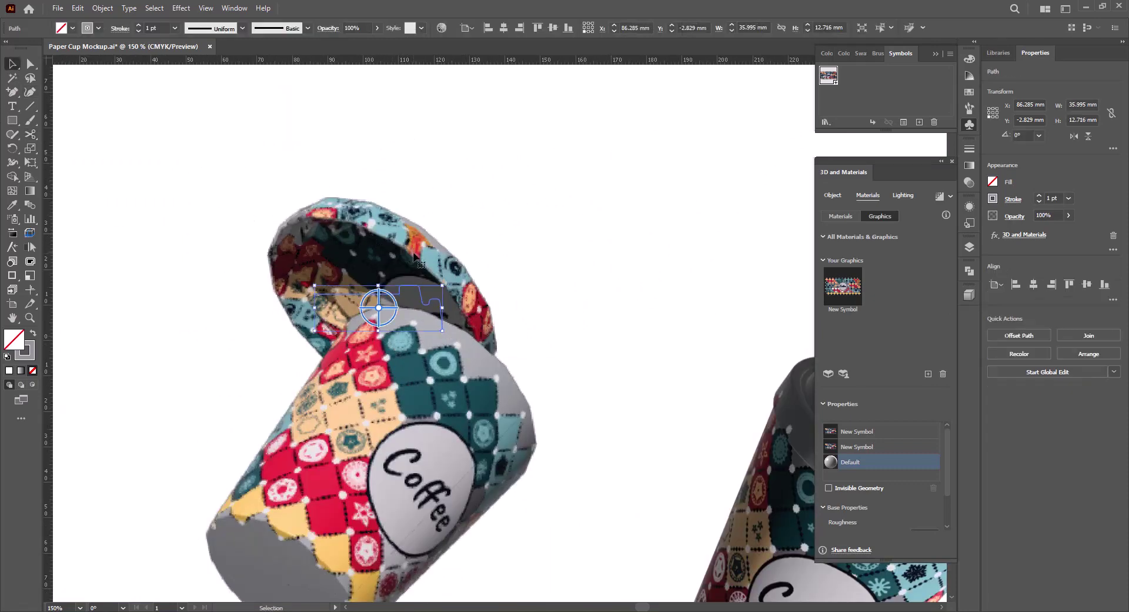
pyautogui.click(30, 64)
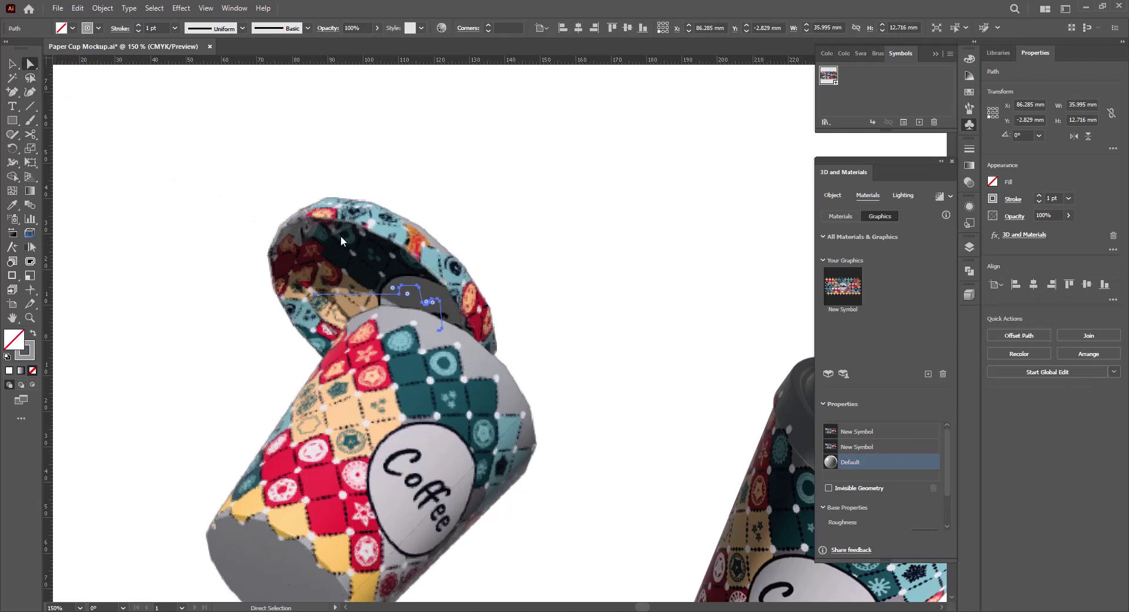
pyautogui.click(12, 63)
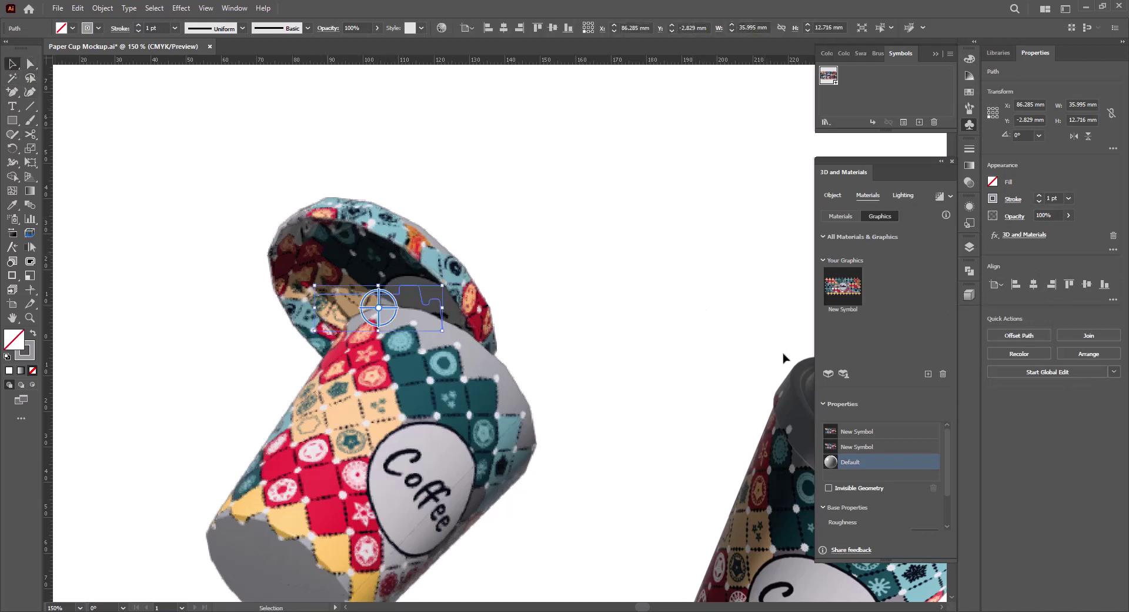
pyautogui.click(860, 433)
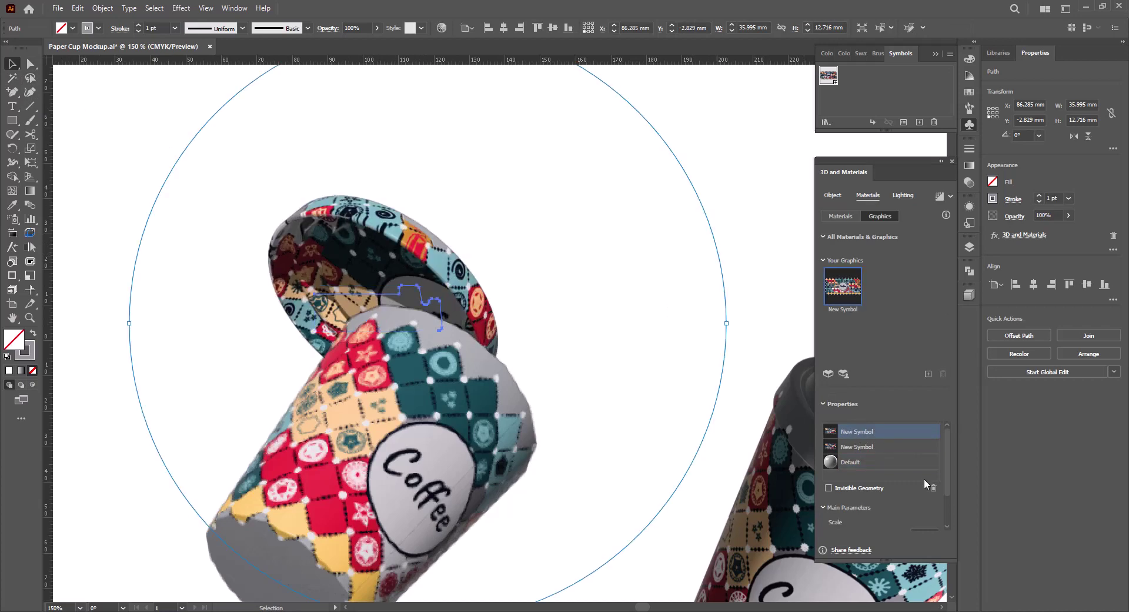
# Remove the lid's New Symbol graphics, make it black, and move it onto the cup's top
pyautogui.press('Delete')
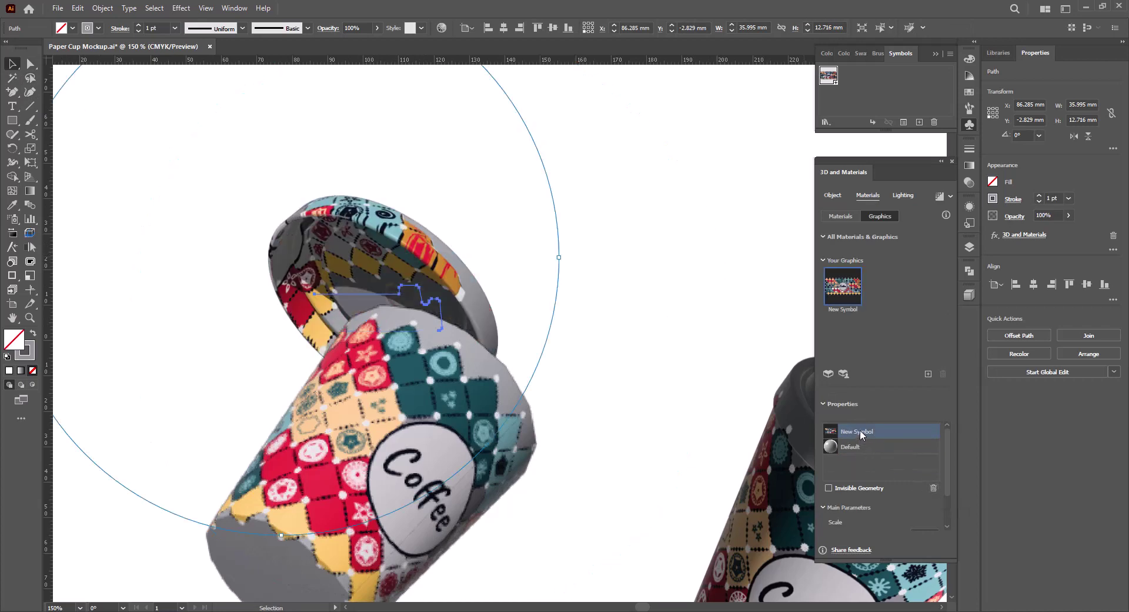
pyautogui.click(934, 488)
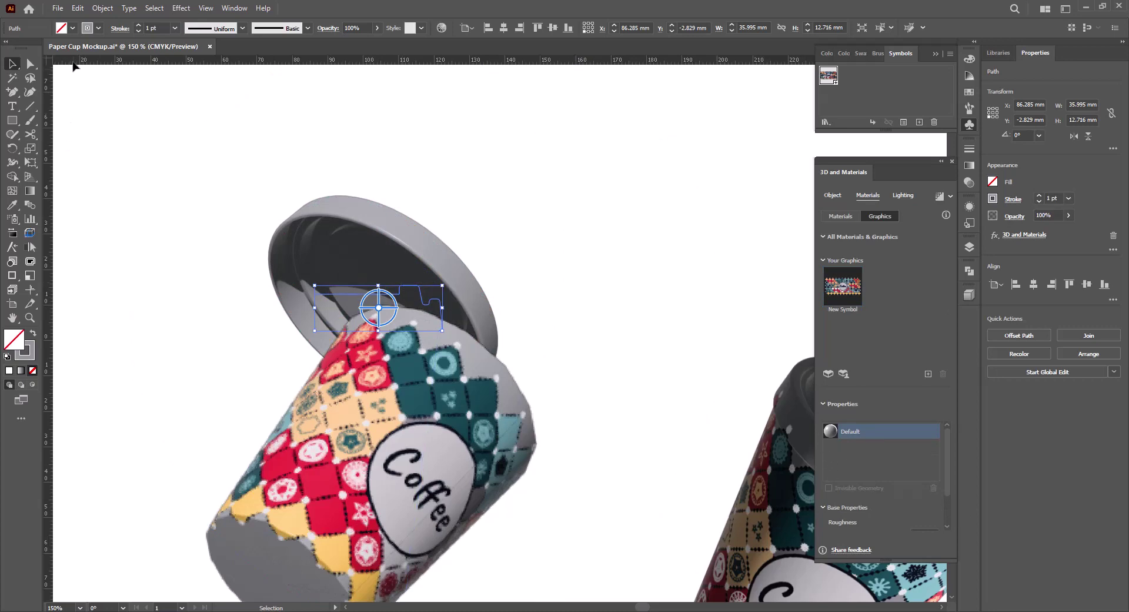
pyautogui.click(98, 30)
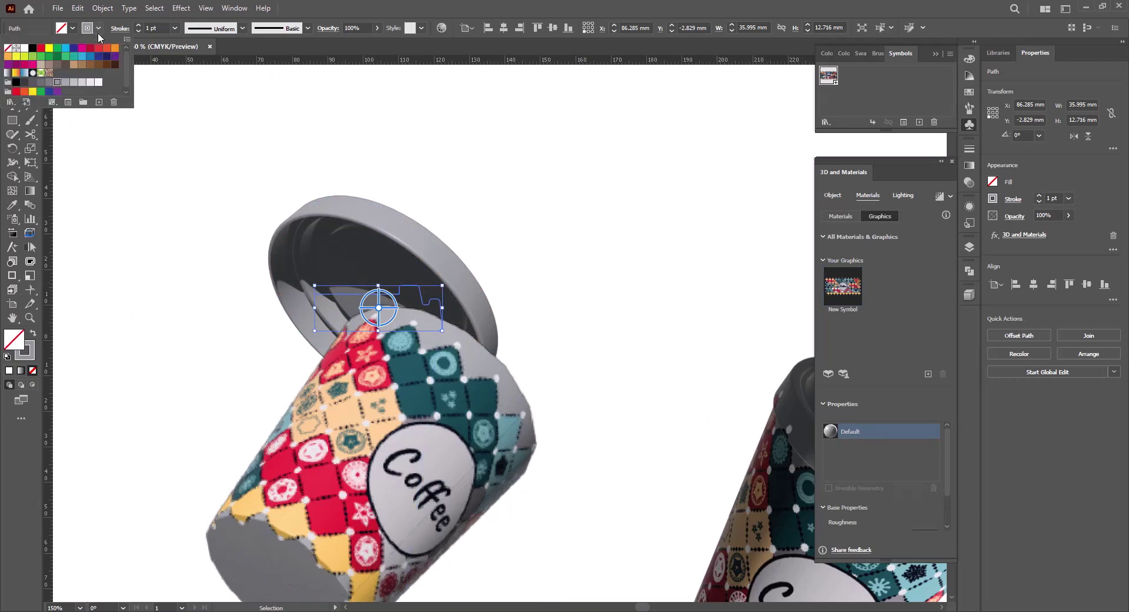
pyautogui.click(33, 49)
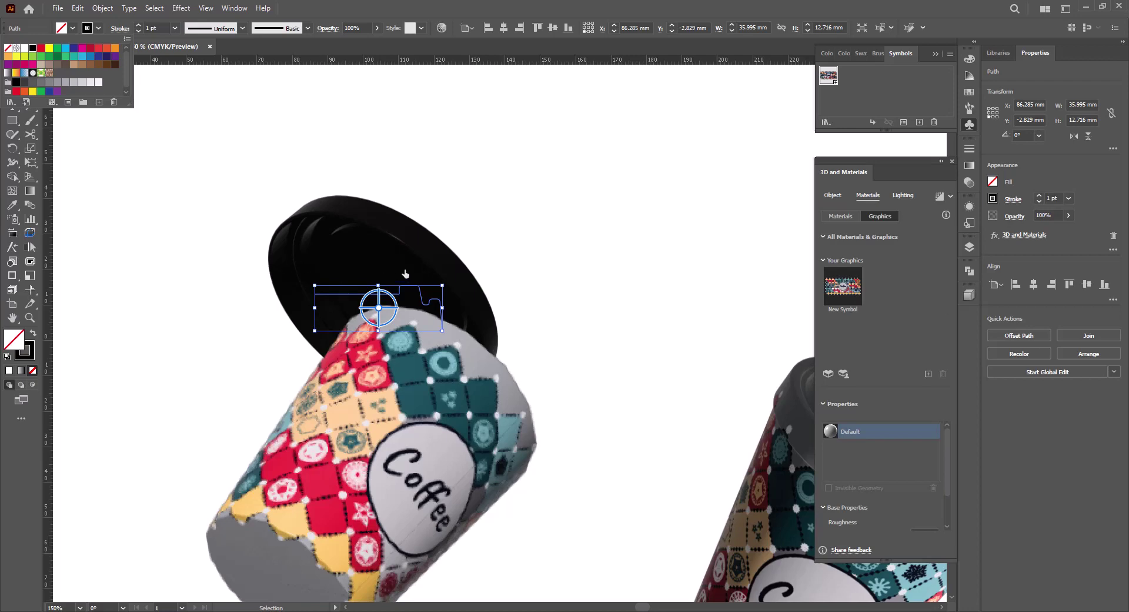
pyautogui.moveTo(407, 267); pyautogui.dragTo(441, 339)
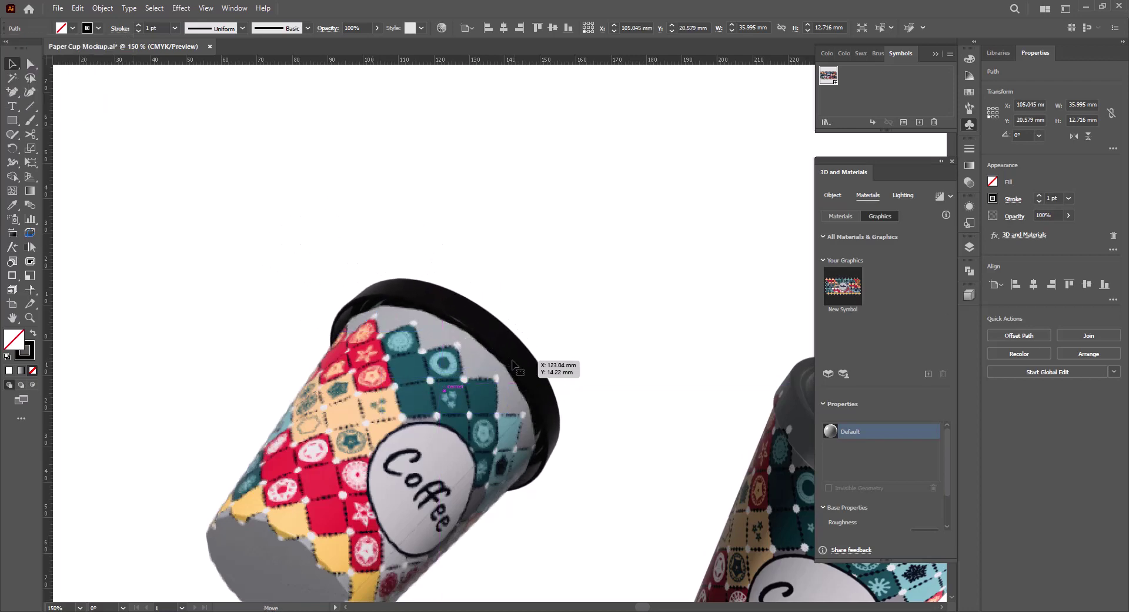
# Nudge the lid into place and tilt the left cup body to X 49°, Y 33°, Z 9°
pyautogui.moveTo(515, 369); pyautogui.dragTo(516, 365)
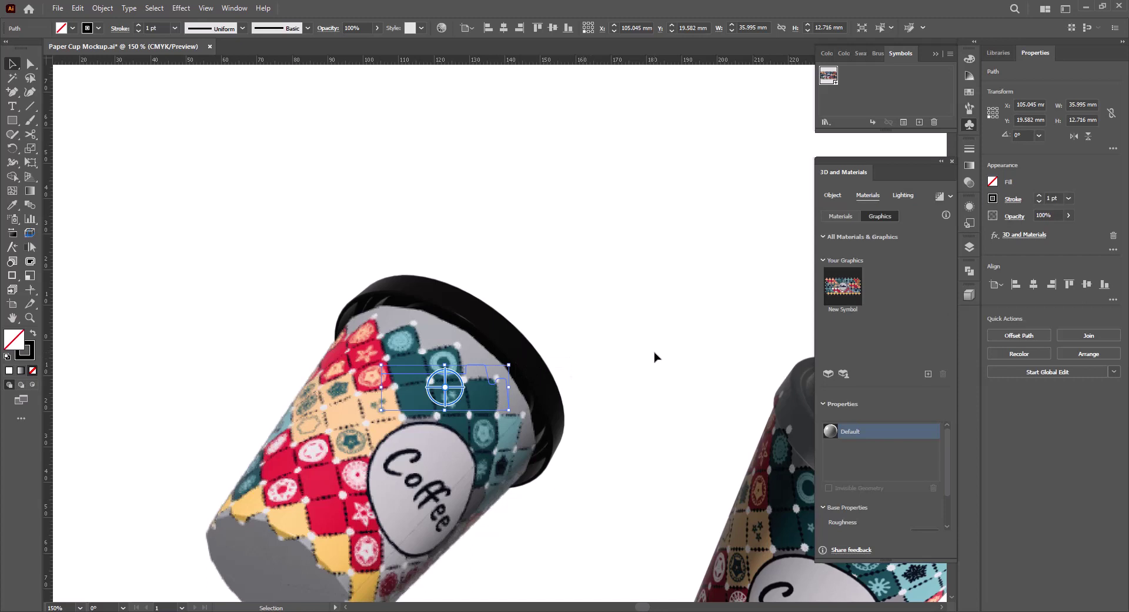
pyautogui.click(471, 471)
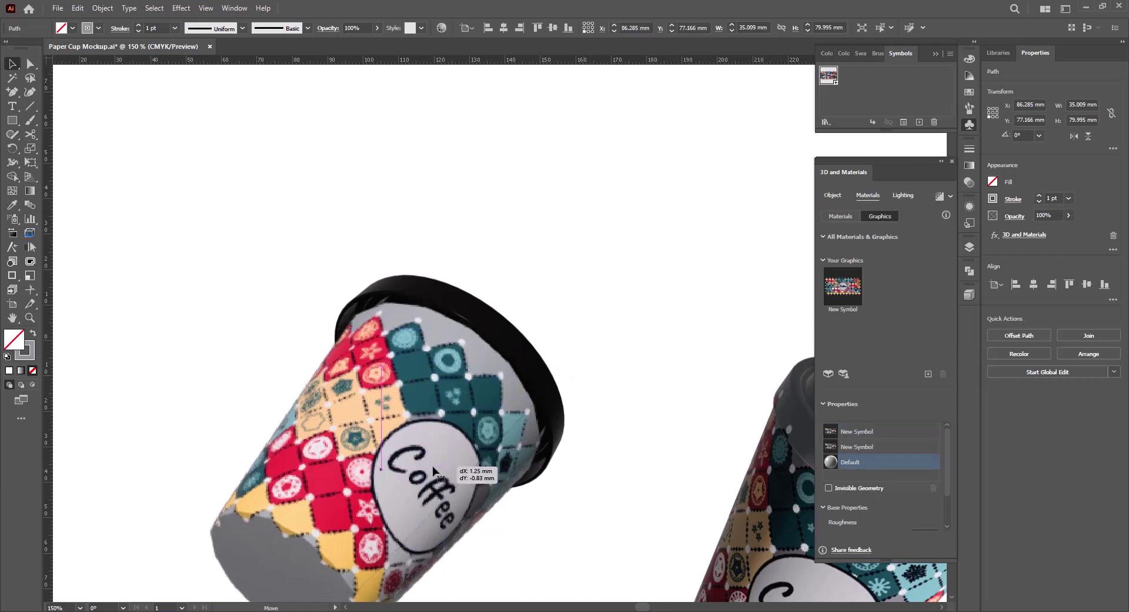
pyautogui.click(833, 195)
pyautogui.scroll(-3, 913, 465)
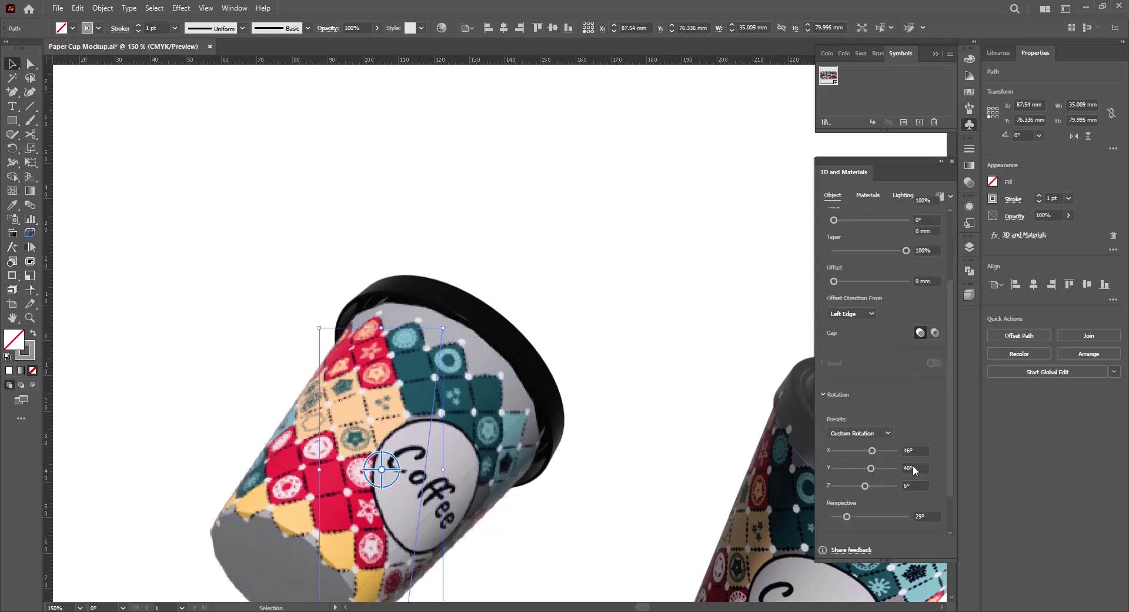
pyautogui.scroll(-3, 913, 464)
pyautogui.moveTo(870, 434); pyautogui.dragTo(874, 405)
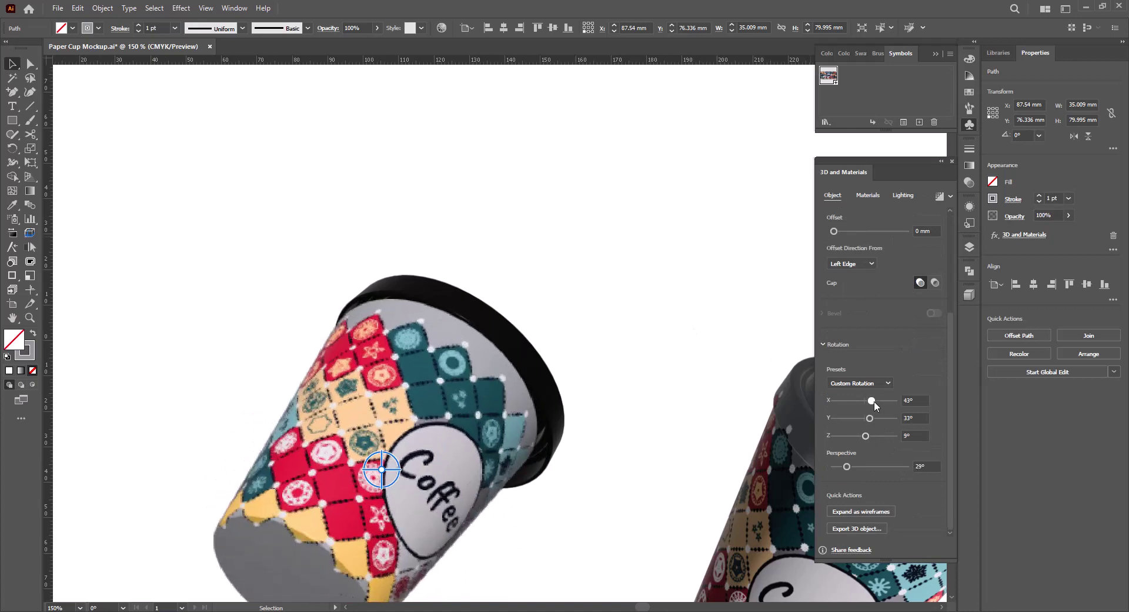
pyautogui.moveTo(540, 401); pyautogui.dragTo(613, 429)
# Reapply the New Symbol Coffee graphic, smaller and shifted so the label faces front
pyautogui.click(868, 195)
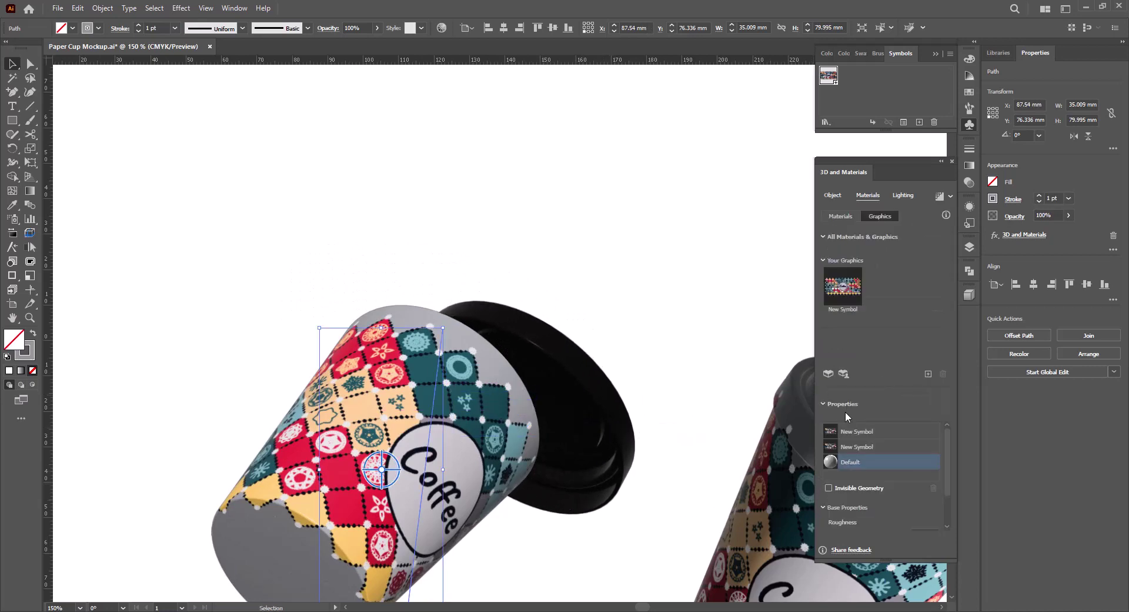
pyautogui.click(933, 487)
pyautogui.click(850, 301)
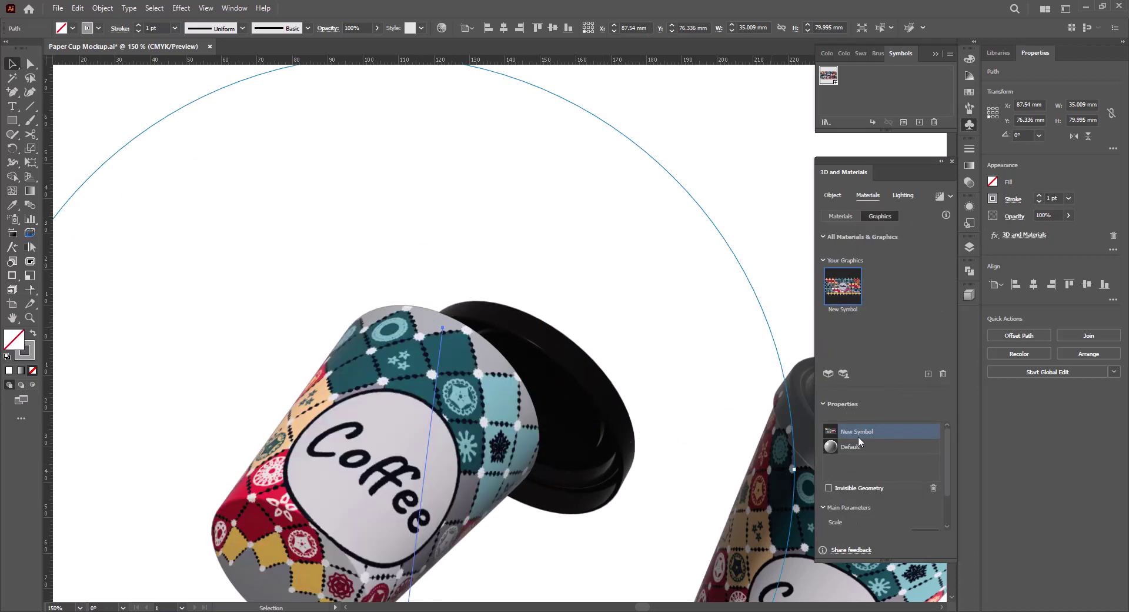
pyautogui.moveTo(793, 470); pyautogui.dragTo(682, 468)
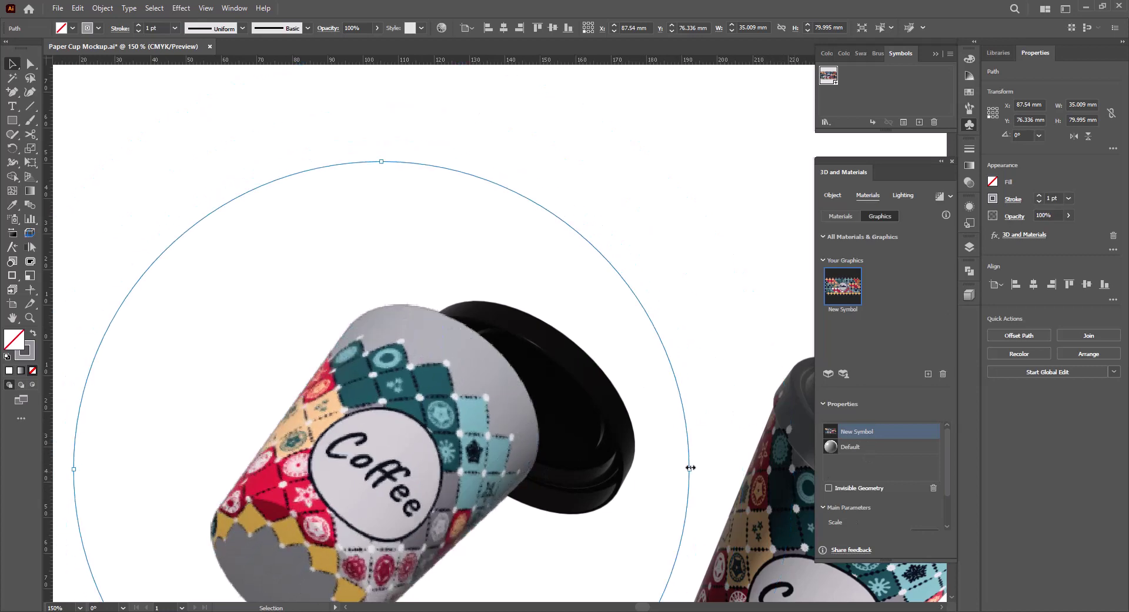
pyautogui.moveTo(394, 491); pyautogui.dragTo(421, 458)
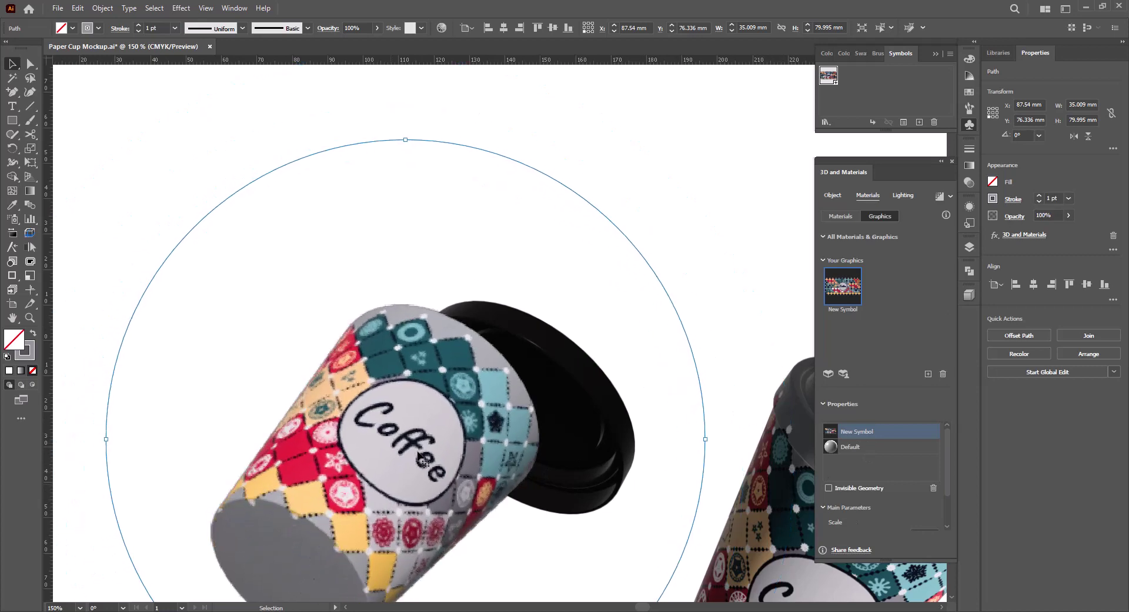
pyautogui.click(743, 312)
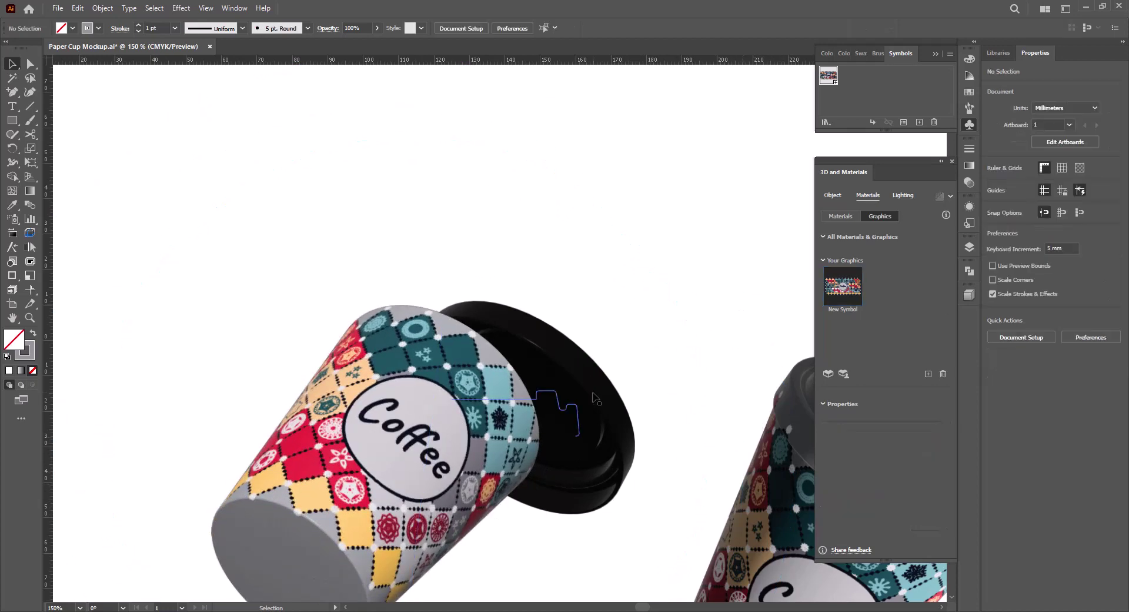
# Rotate the left cup on its X axis until it lies on its side
pyautogui.scroll(-2, 489, 422)
pyautogui.click(490, 422)
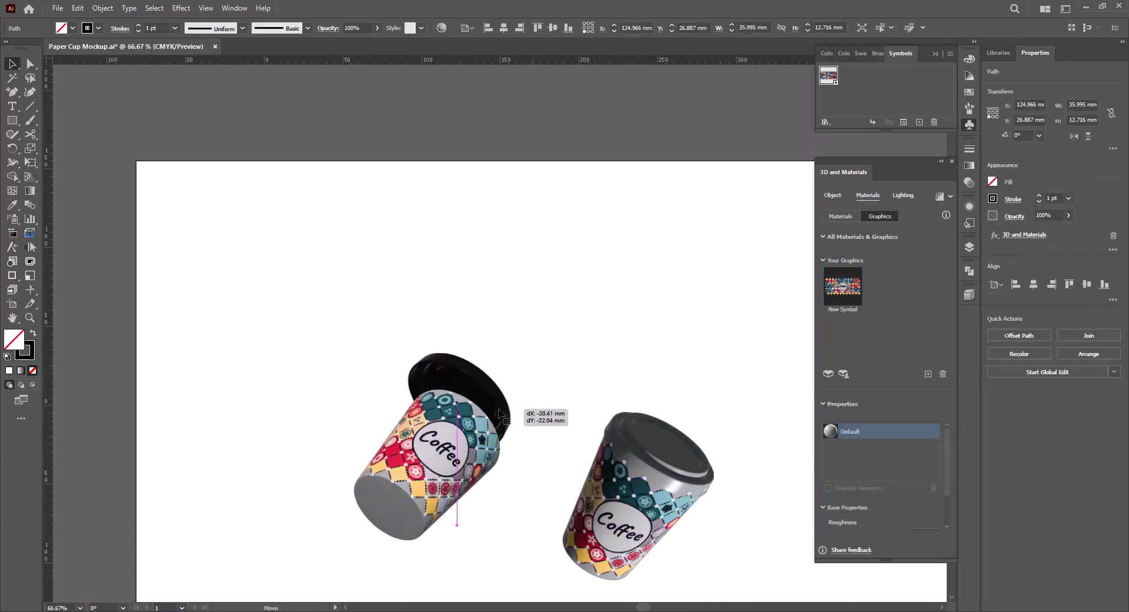
pyautogui.click(833, 195)
pyautogui.scroll(-5, 906, 373)
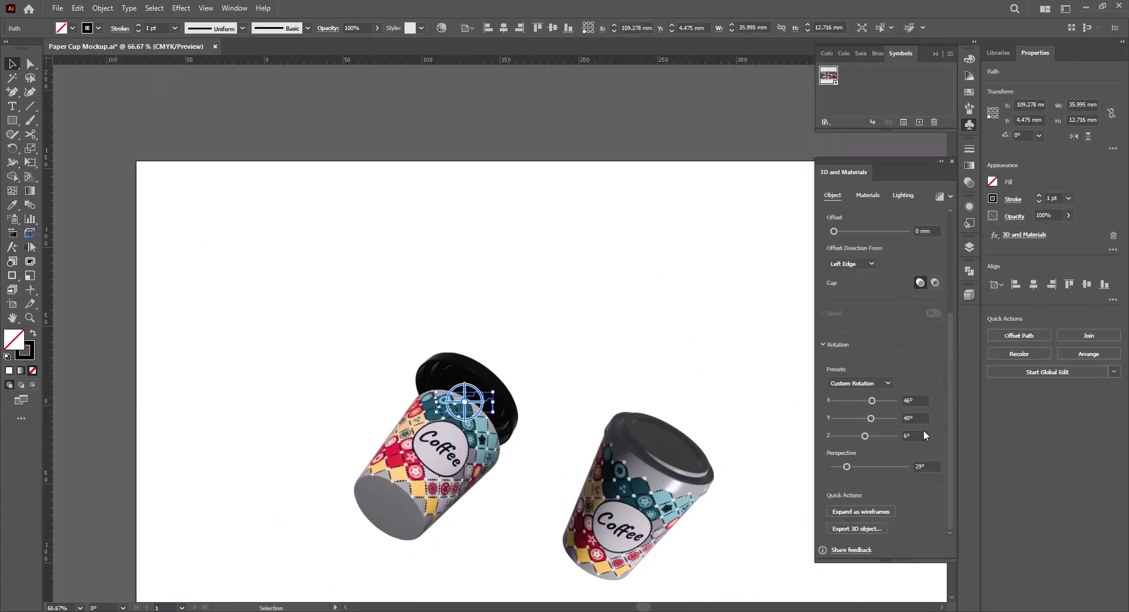
pyautogui.moveTo(874, 400)
pyautogui.mouseDown()
pyautogui.moveTo(855, 400)
pyautogui.moveTo(856, 418)
pyautogui.mouseUp()
pyautogui.scroll(1, 502, 506)
pyautogui.moveTo(502, 506); pyautogui.dragTo(602, 456)
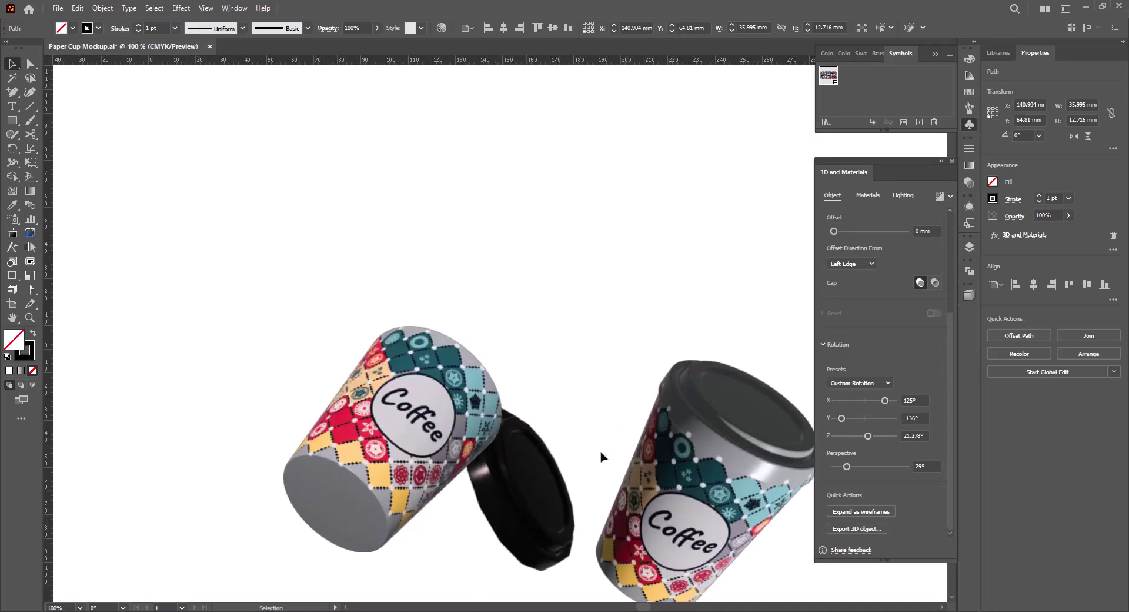
# Rotate the lid to X 134.047°, Y 115°, Z −66°, bring it to front, and lean it against the rim
pyautogui.moveTo(522, 491); pyautogui.dragTo(537, 492)
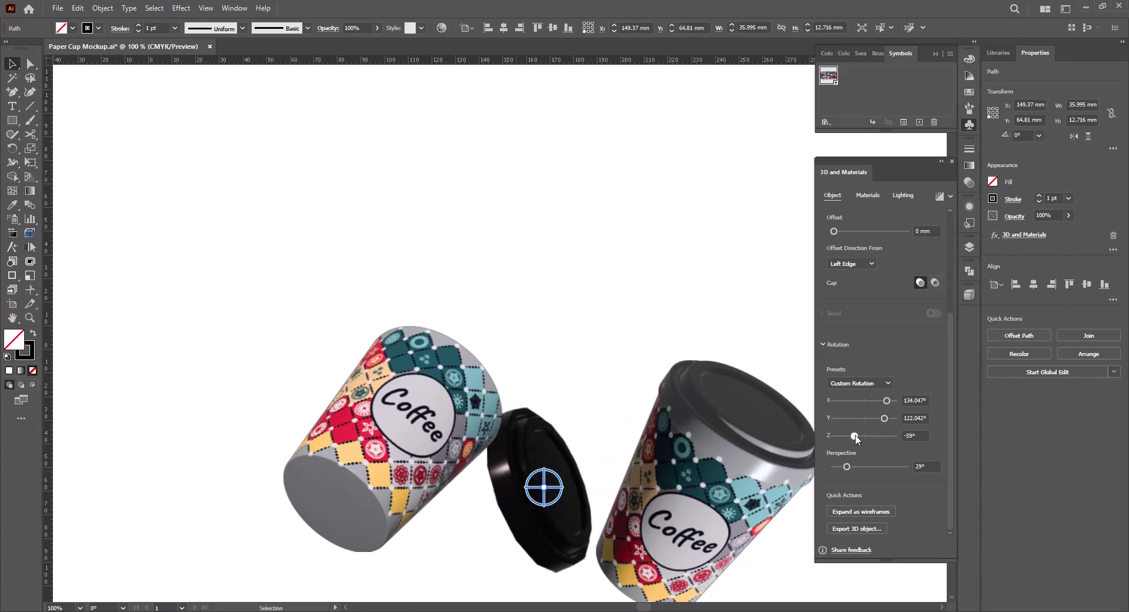
pyautogui.moveTo(885, 418); pyautogui.dragTo(884, 421)
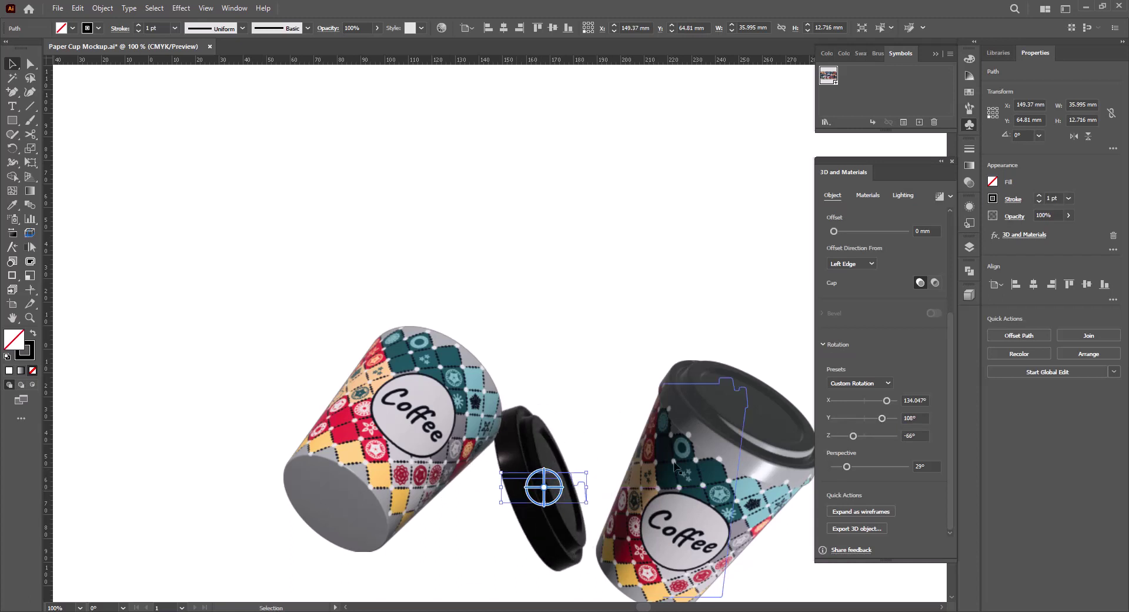
pyautogui.rightClick(534, 455)
pyautogui.moveTo(565, 390)
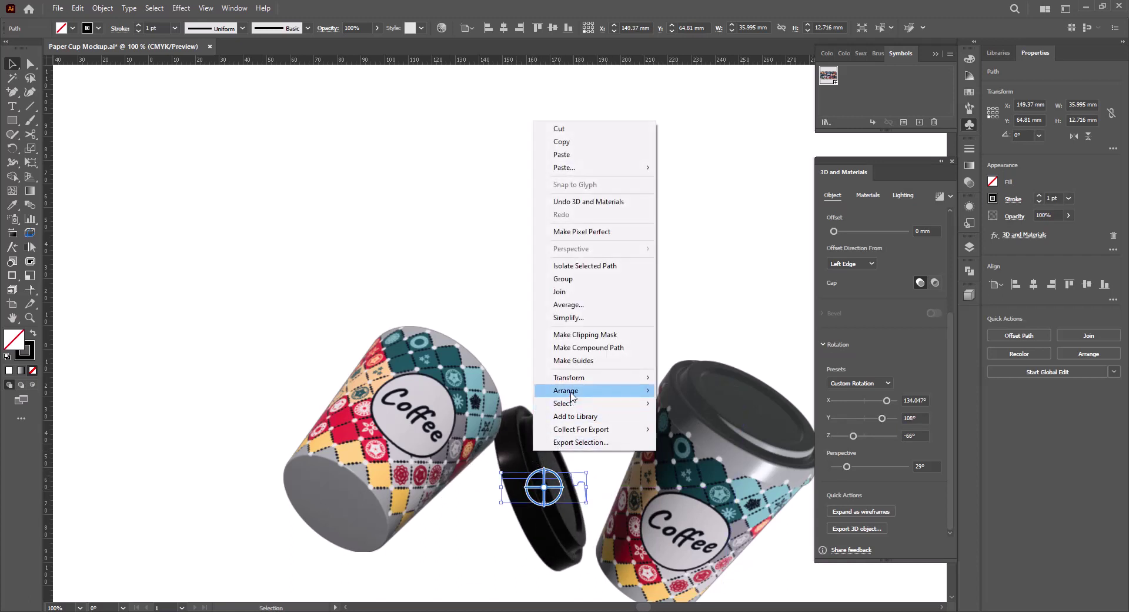
pyautogui.click(685, 390)
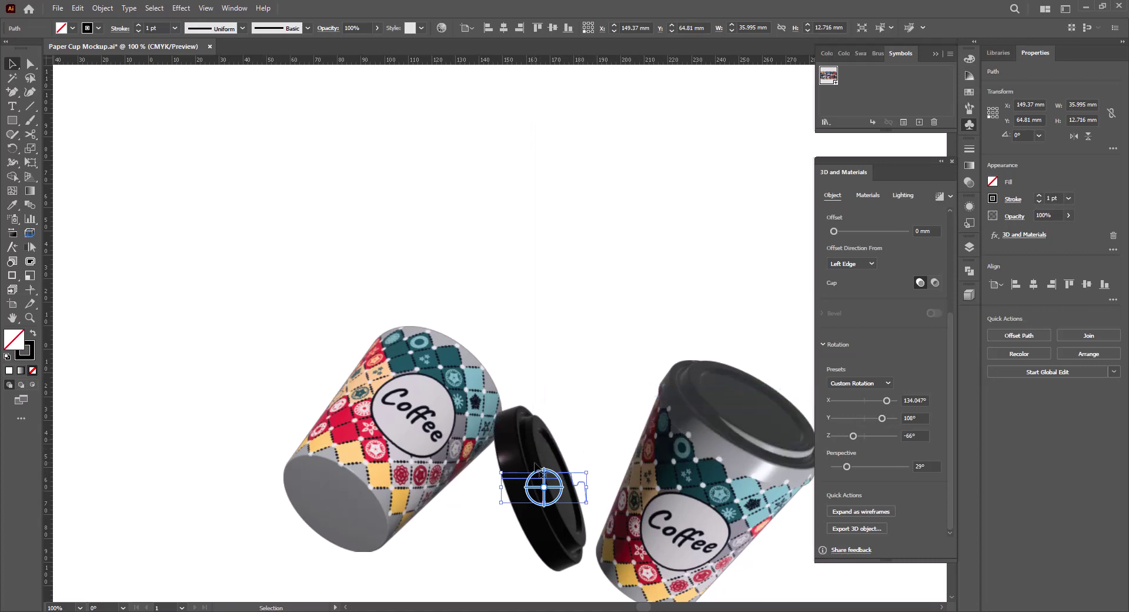
pyautogui.moveTo(534, 466); pyautogui.dragTo(476, 446)
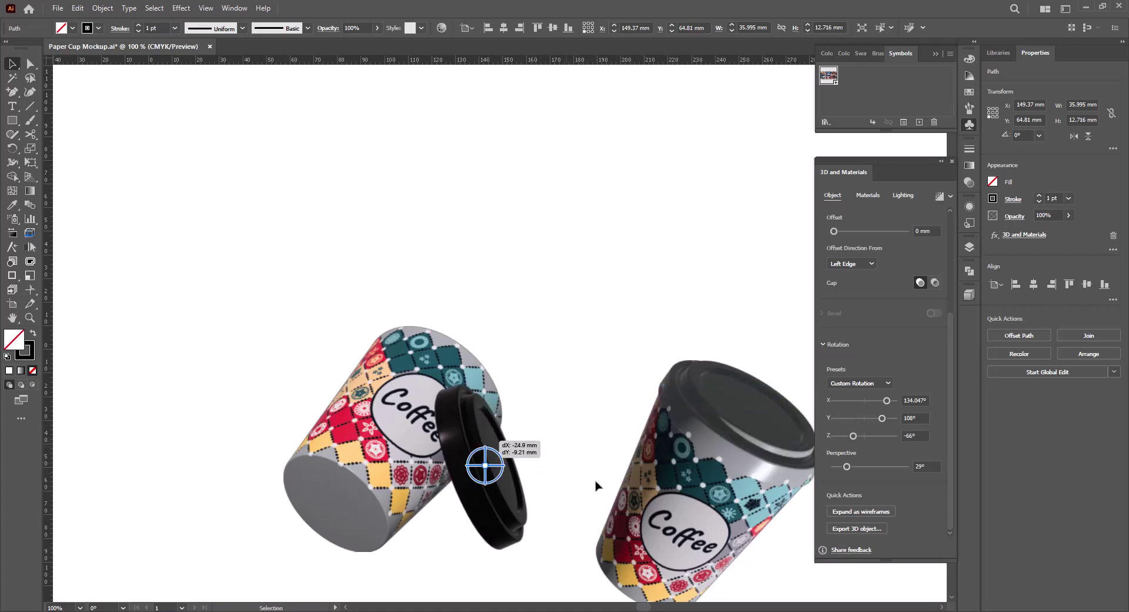
pyautogui.moveTo(881, 419); pyautogui.dragTo(882, 422)
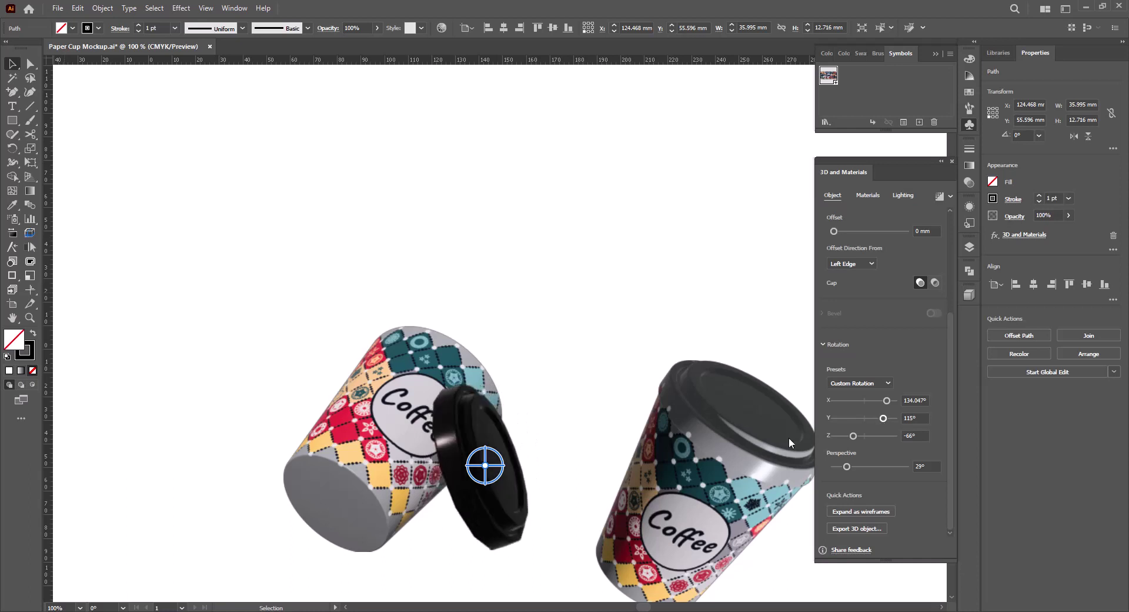
pyautogui.moveTo(464, 438); pyautogui.dragTo(485, 396)
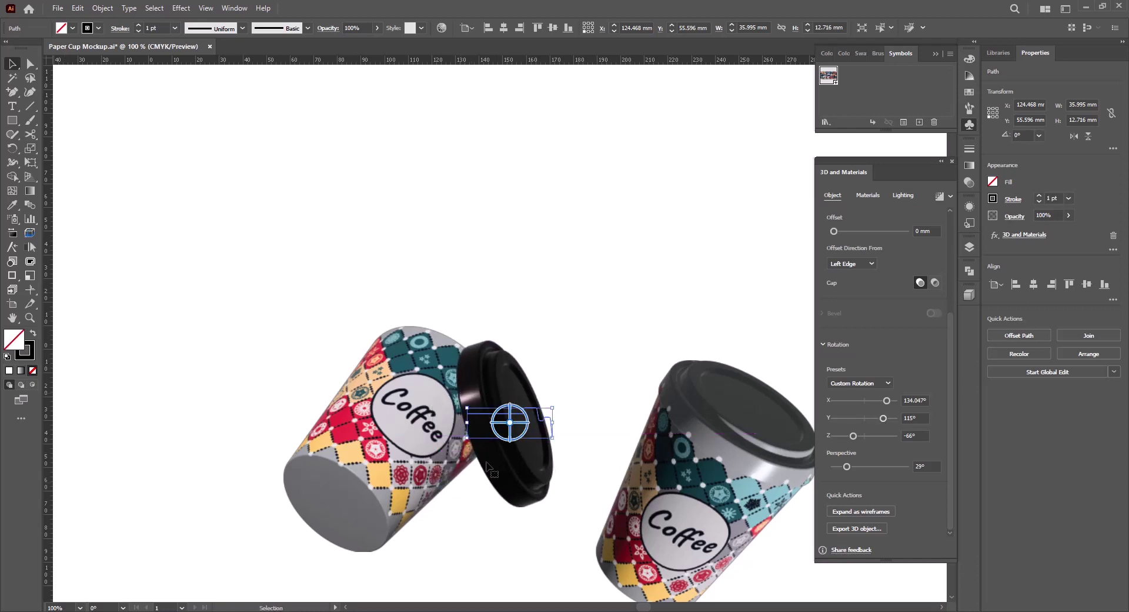
pyautogui.click(497, 543)
pyautogui.scroll(-1, 487, 537)
pyautogui.hotkey('ctrl', '-')
# Freely rotate the right cup in 3D toward a new orientation
pyautogui.click(579, 471)
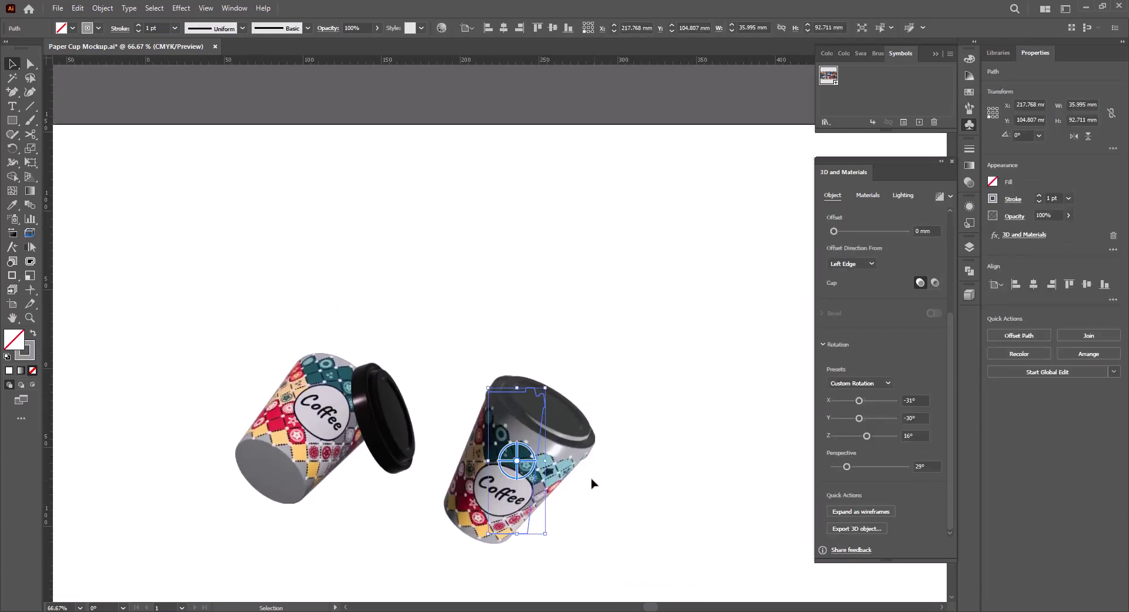
pyautogui.hotkey('ctrl', '+')
pyautogui.hotkey('ctrl', '+')
pyautogui.moveTo(431, 441); pyautogui.dragTo(408, 437)
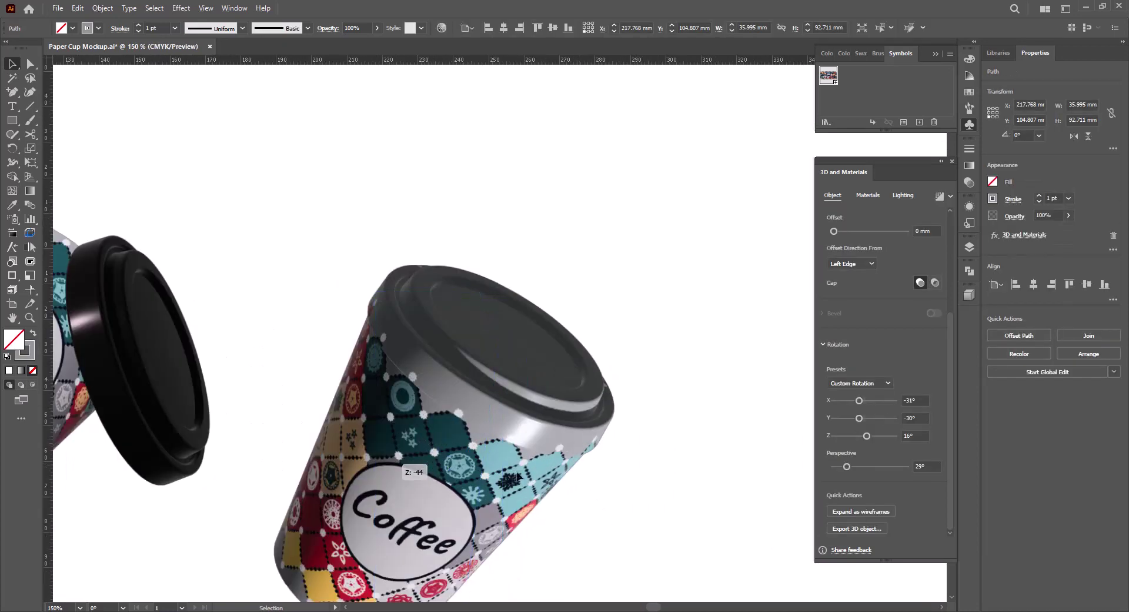
pyautogui.hotkey('ctrl', '-')
pyautogui.moveTo(614, 509)
pyautogui.mouseDown()
pyautogui.moveTo(638, 509)
pyautogui.moveTo(570, 446)
pyautogui.mouseUp()
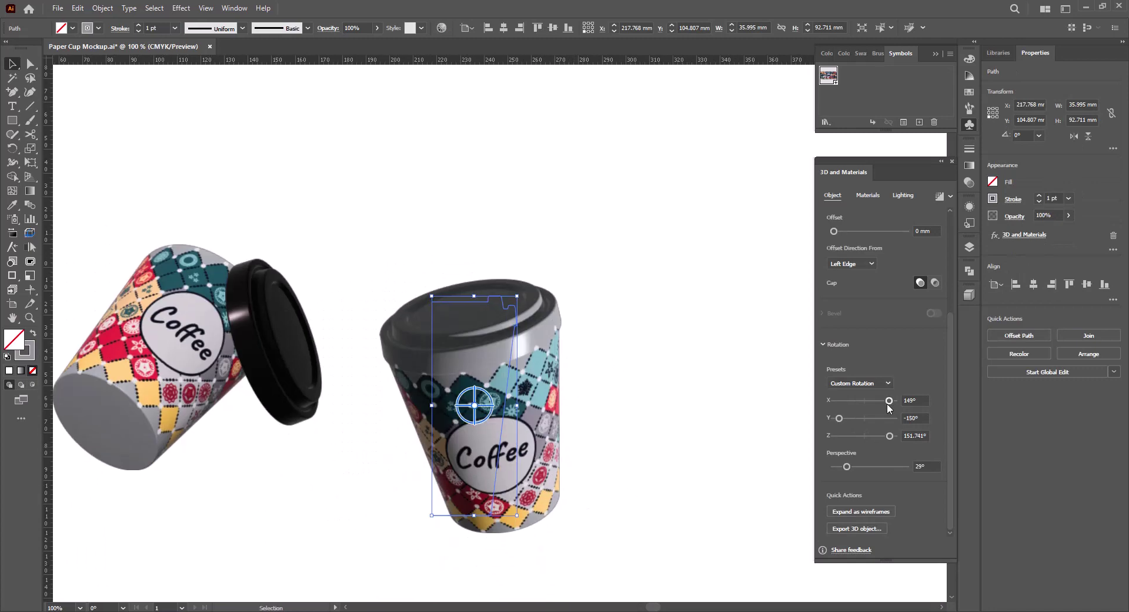
pyautogui.moveTo(474, 405)
pyautogui.mouseDown()
pyautogui.moveTo(856, 419)
pyautogui.moveTo(864, 436)
pyautogui.moveTo(860, 400)
pyautogui.mouseUp()
pyautogui.moveTo(410, 453); pyautogui.dragTo(462, 416)
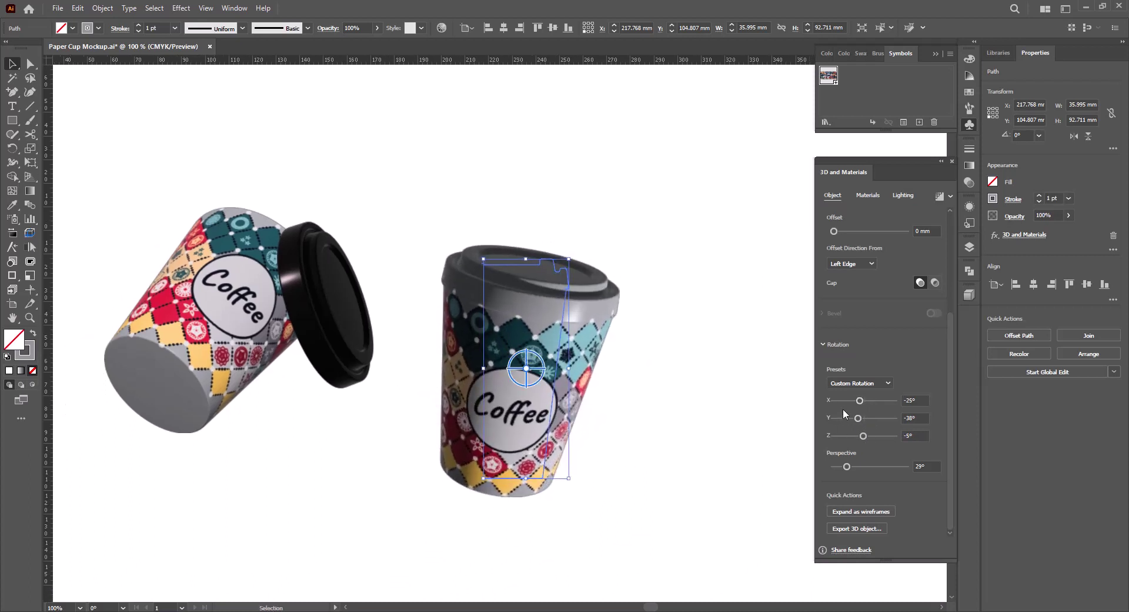
pyautogui.moveTo(860, 401); pyautogui.dragTo(859, 401)
# Zero the X and Y rotation, then tilt the cup to about X −40°, Y −42°, Z −7°
pyautogui.write('0')
pyautogui.press('Tab')
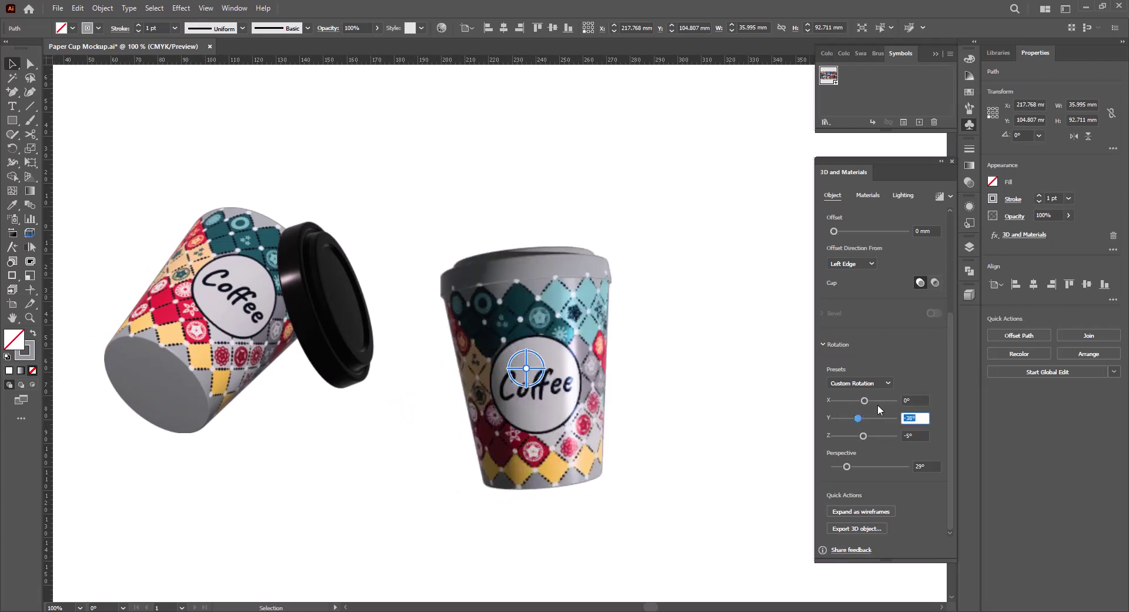
pyautogui.write('0')
pyautogui.press('Tab')
pyautogui.write('0')
pyautogui.moveTo(864, 400); pyautogui.dragTo(858, 418)
# Light the right cup at 70% intensity, −108° rotation, 59° height, 87% softness, 64% ambient
pyautogui.click(903, 195)
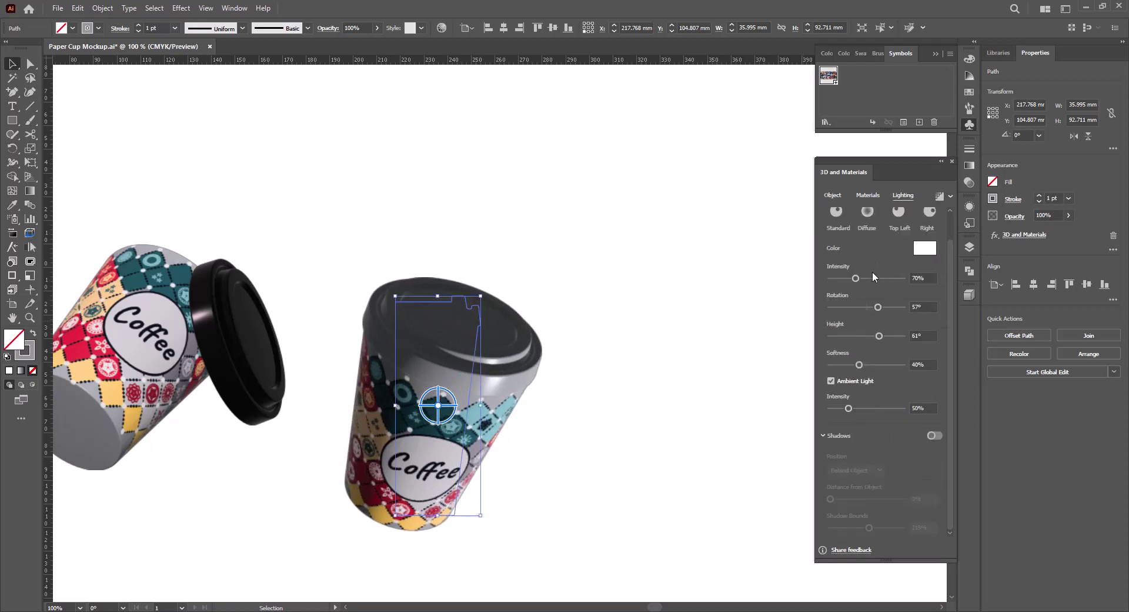
pyautogui.moveTo(862, 277)
pyautogui.mouseDown()
pyautogui.moveTo(877, 278)
pyautogui.moveTo(840, 306)
pyautogui.mouseUp()
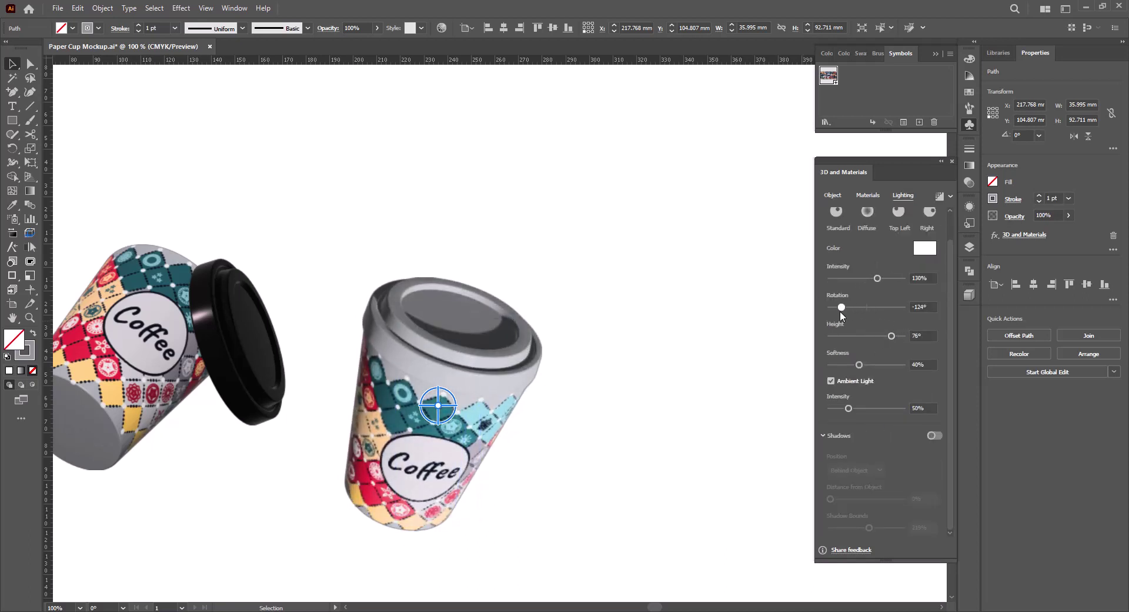
pyautogui.moveTo(896, 336)
pyautogui.mouseDown()
pyautogui.moveTo(870, 336)
pyautogui.moveTo(862, 306)
pyautogui.moveTo(899, 336)
pyautogui.mouseUp()
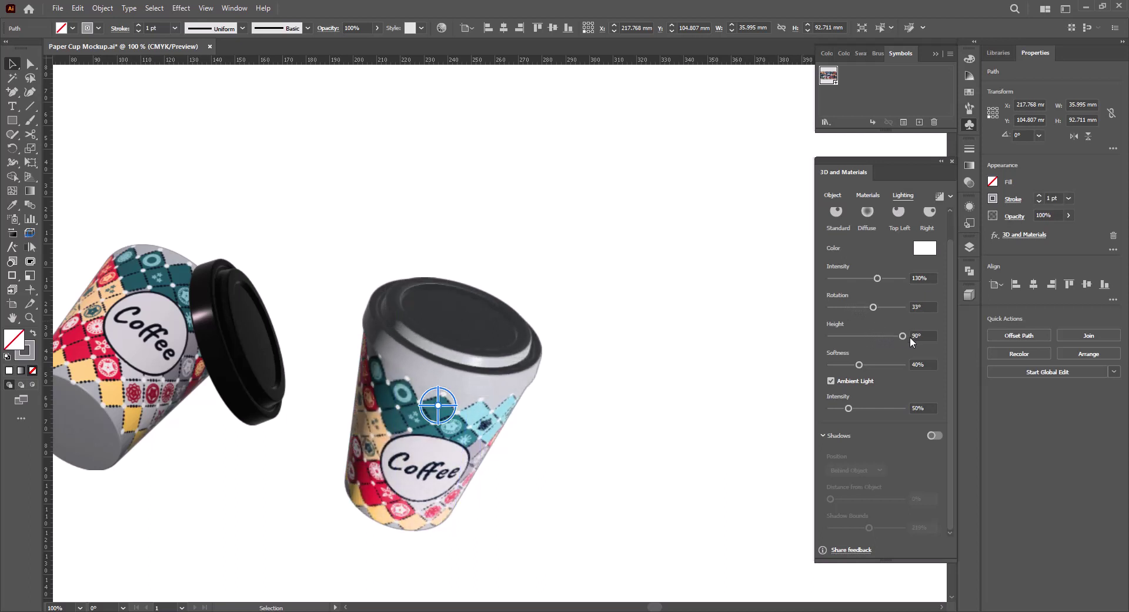
pyautogui.moveTo(877, 277); pyautogui.dragTo(844, 277)
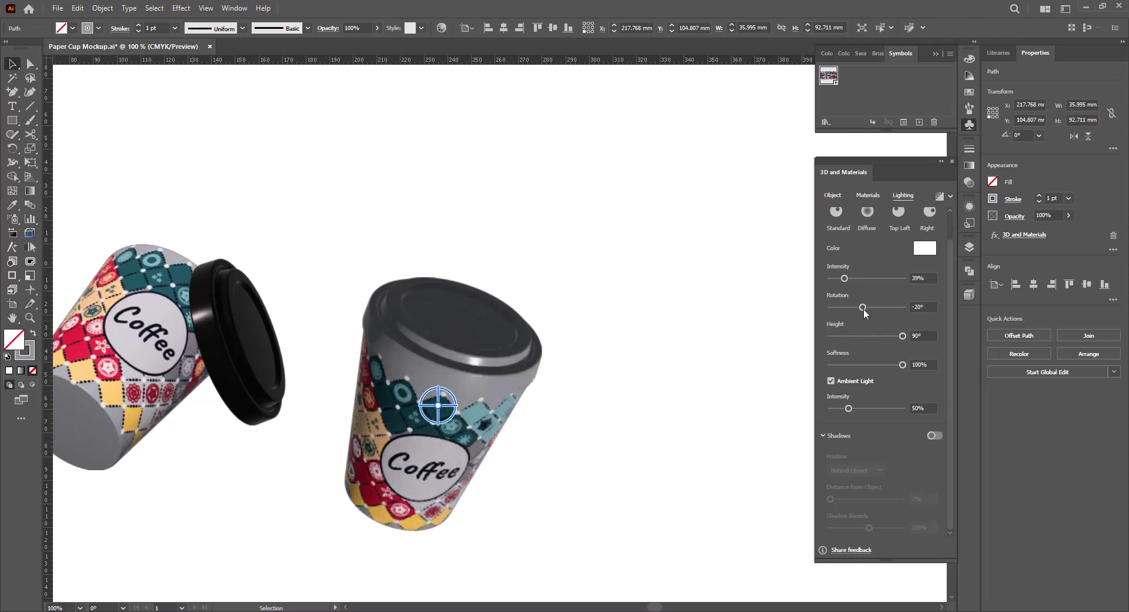
pyautogui.moveTo(876, 334); pyautogui.dragTo(894, 365)
pyautogui.moveTo(849, 408); pyautogui.dragTo(861, 407)
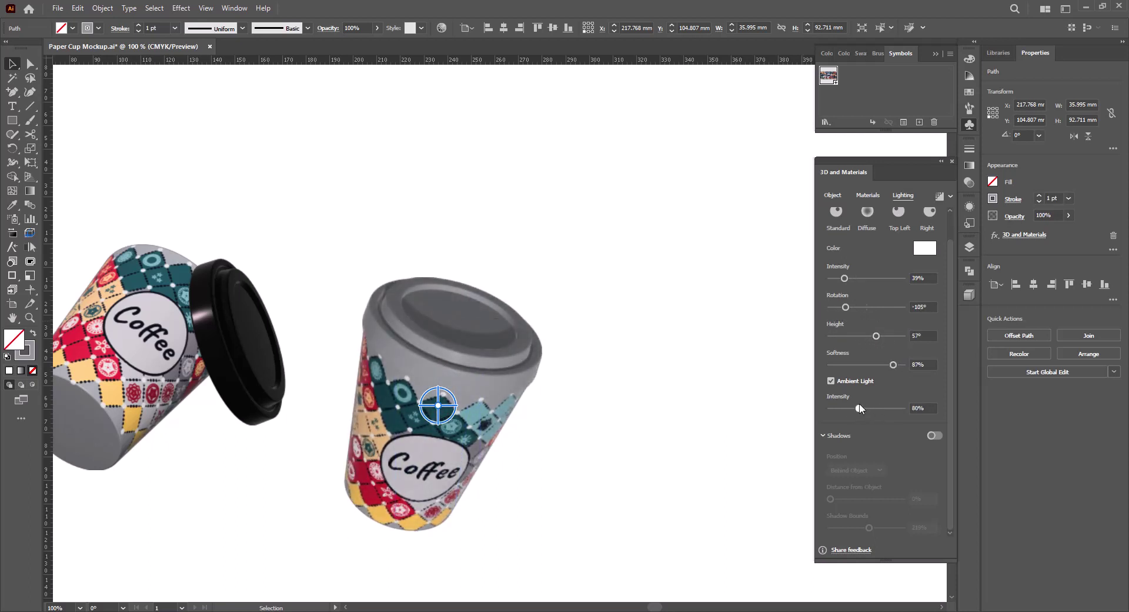
pyautogui.moveTo(846, 279); pyautogui.dragTo(870, 280)
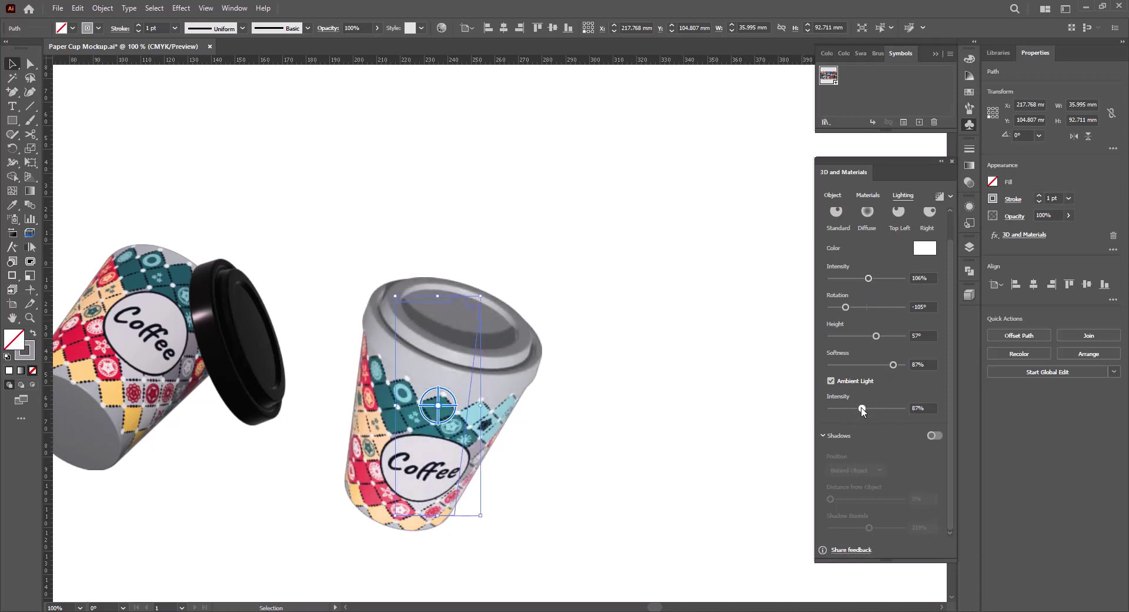
pyautogui.moveTo(861, 408); pyautogui.dragTo(851, 408)
pyautogui.moveTo(876, 335)
pyautogui.mouseDown()
pyautogui.moveTo(845, 307)
pyautogui.moveTo(854, 278)
pyautogui.mouseUp()
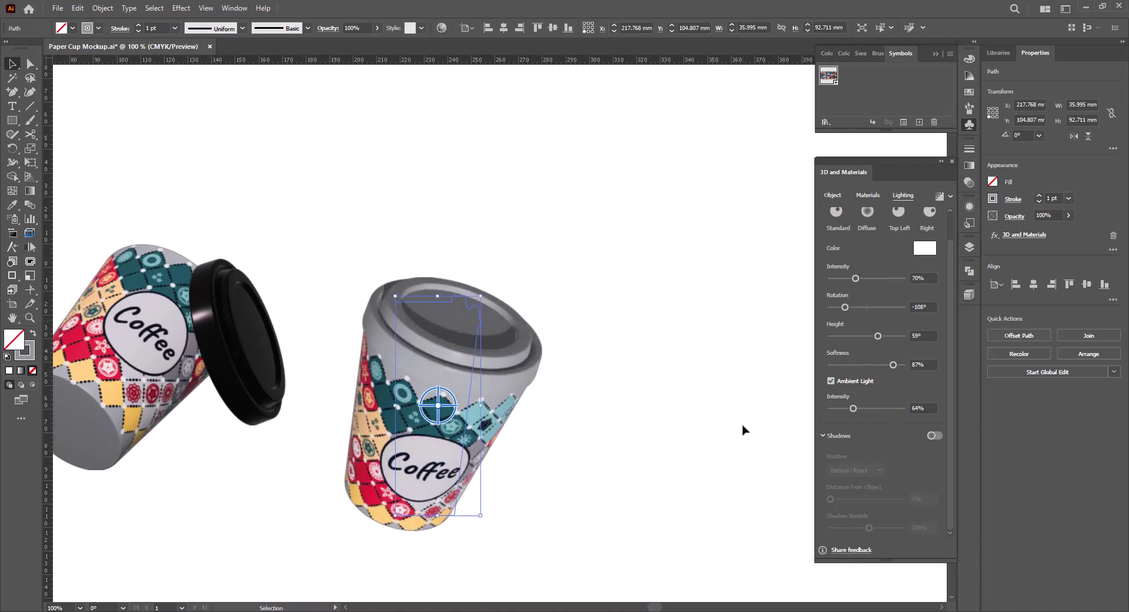
# Alt-drag a copy of the cup to the left and select the front cup's profile path
pyautogui.scroll(3, 479, 333)
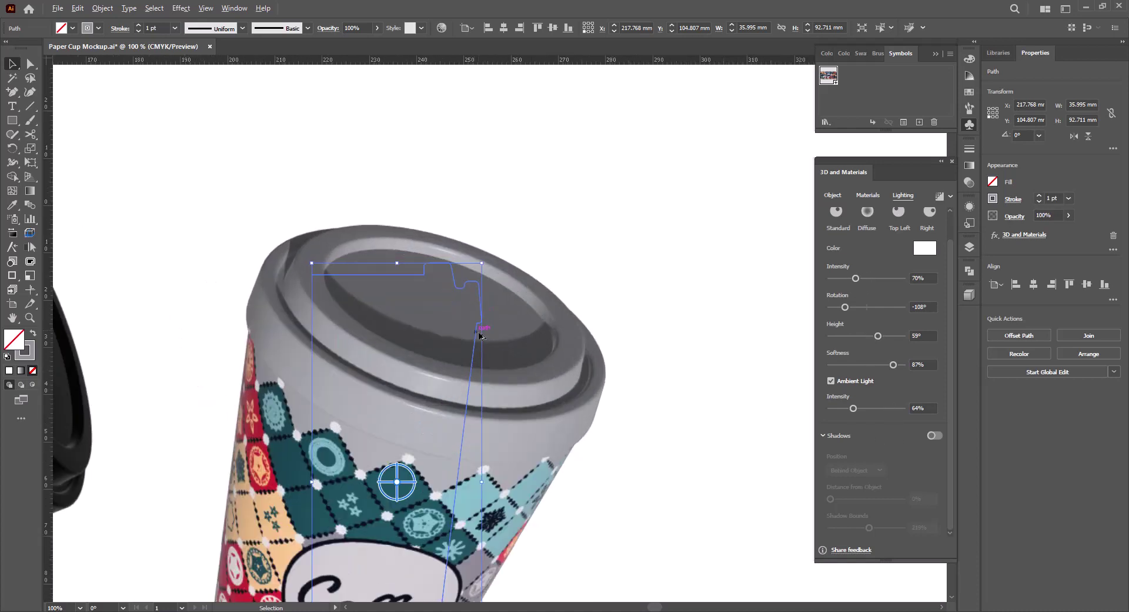
pyautogui.scroll(-2, 481, 344)
pyautogui.scroll(-2, 481, 341)
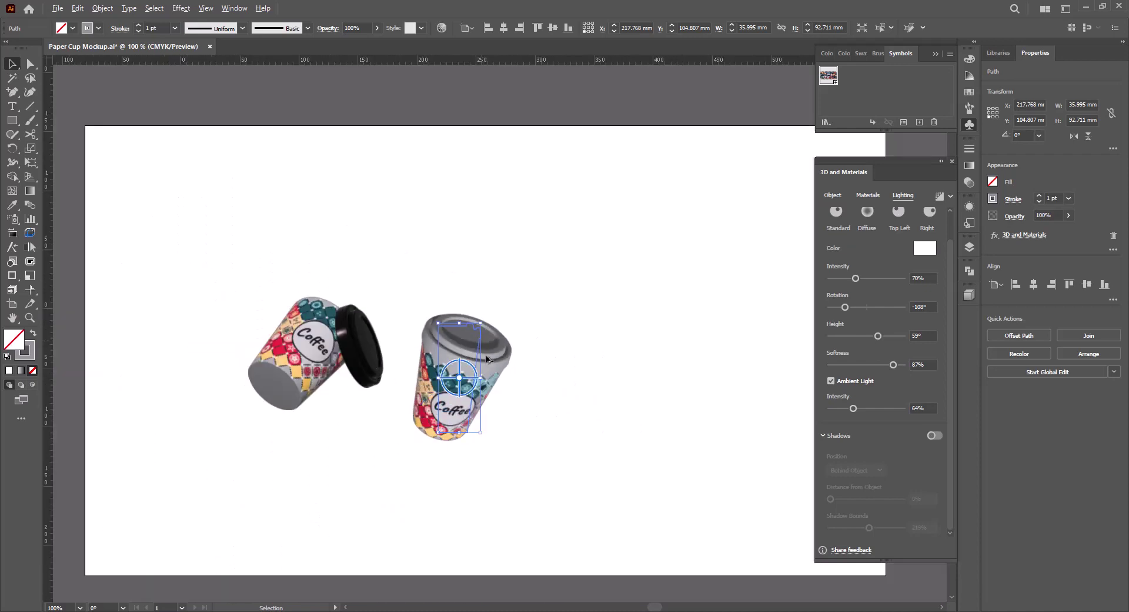
pyautogui.moveTo(481, 338); pyautogui.dragTo(56, 323)
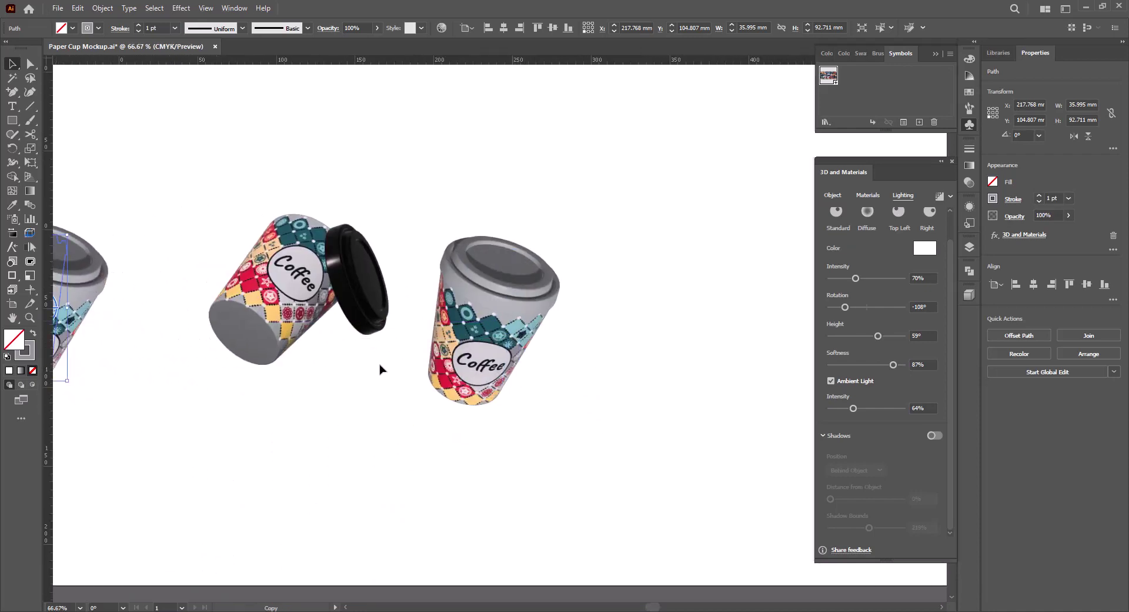
pyautogui.scroll(1, 509, 338)
pyautogui.click(526, 330)
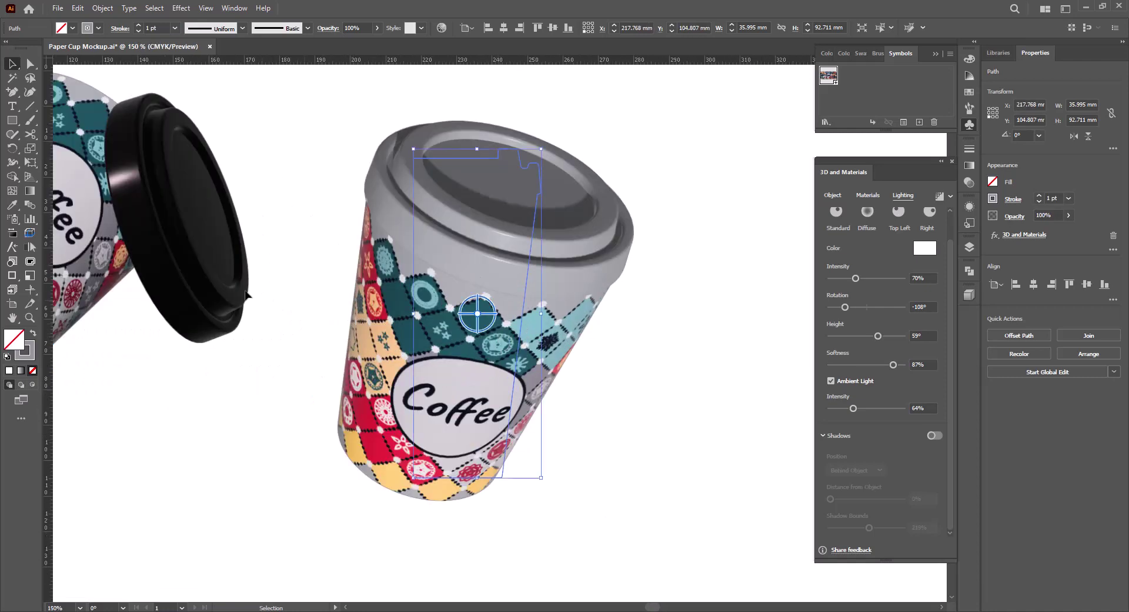
# Cut the profile at the anchor below the lid with Scissors and bring the lid piece to front
pyautogui.click(30, 63)
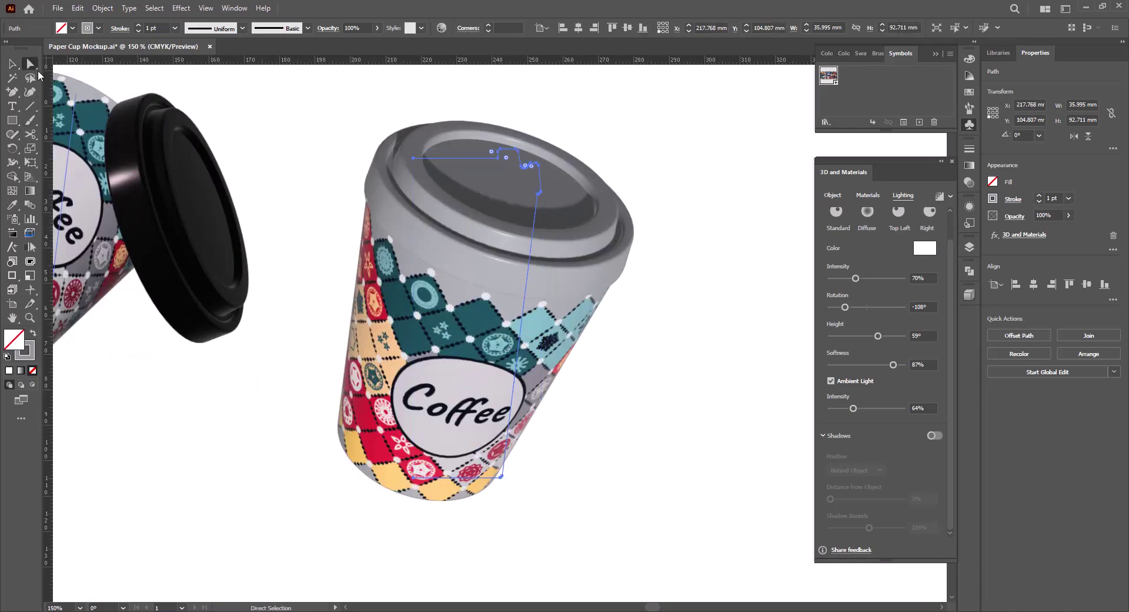
pyautogui.keyDown('alt'); pyautogui.scroll(3, 532, 196); pyautogui.keyUp('alt')
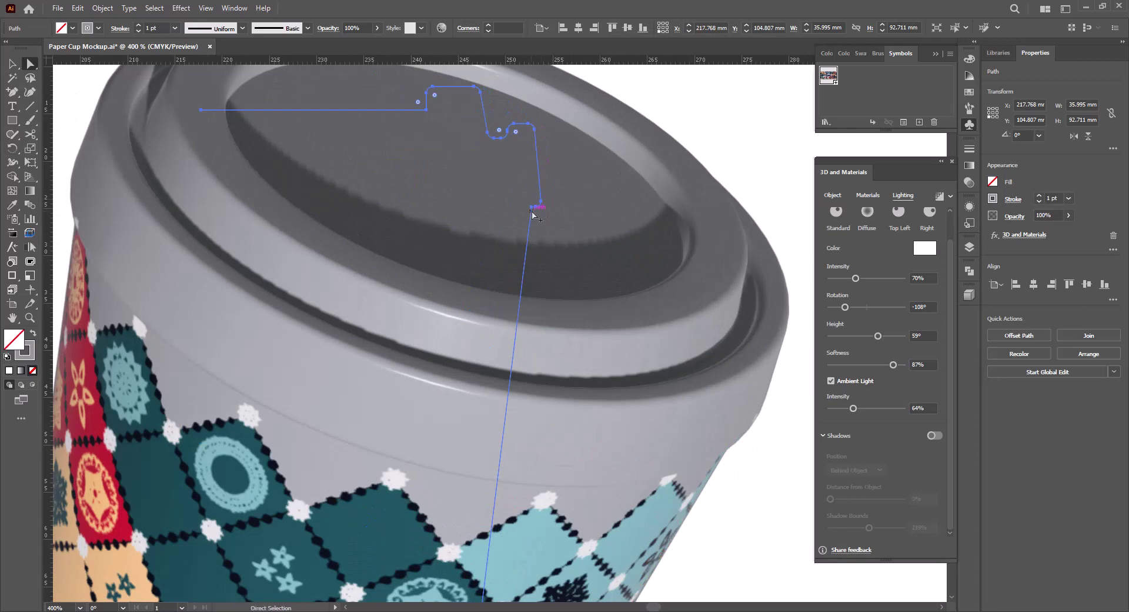
pyautogui.click(533, 207)
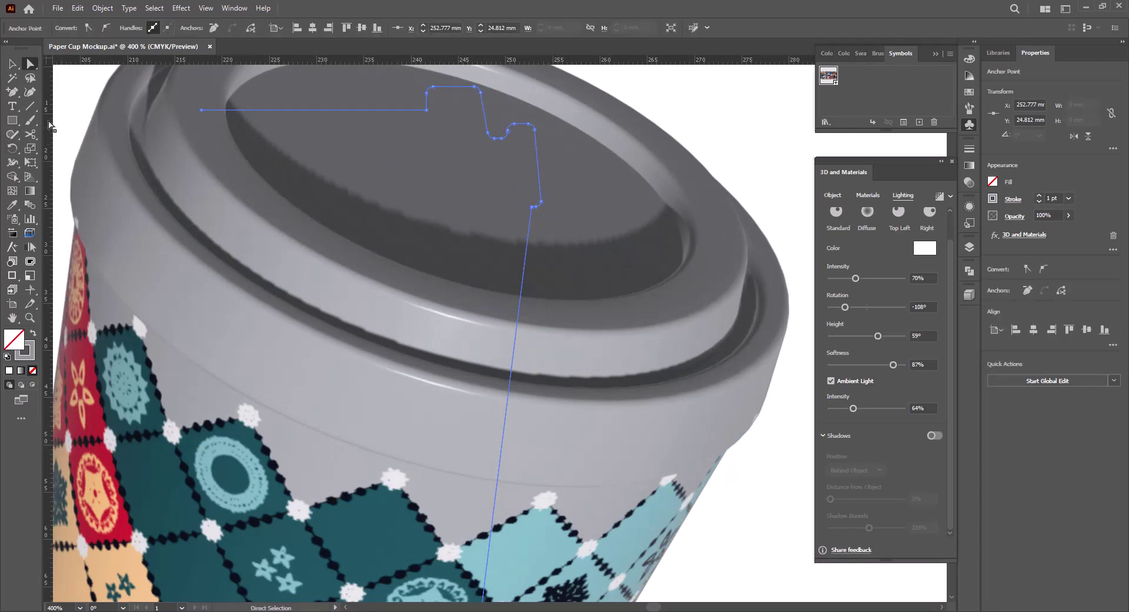
pyautogui.click(31, 137)
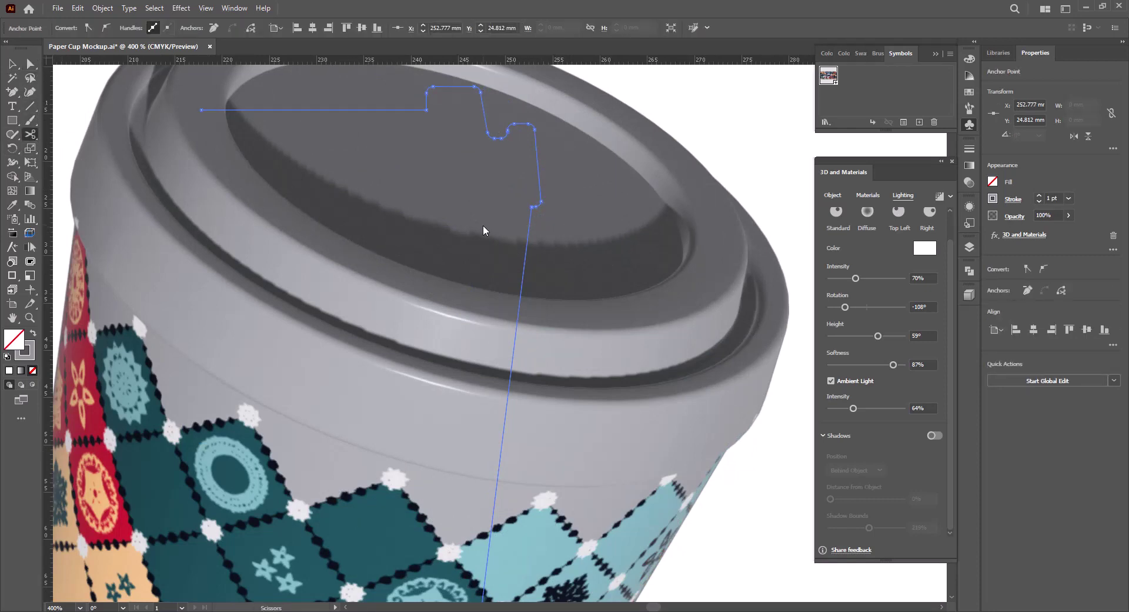
pyautogui.keyDown('alt'); pyautogui.scroll(3, 535, 221); pyautogui.keyUp('alt')
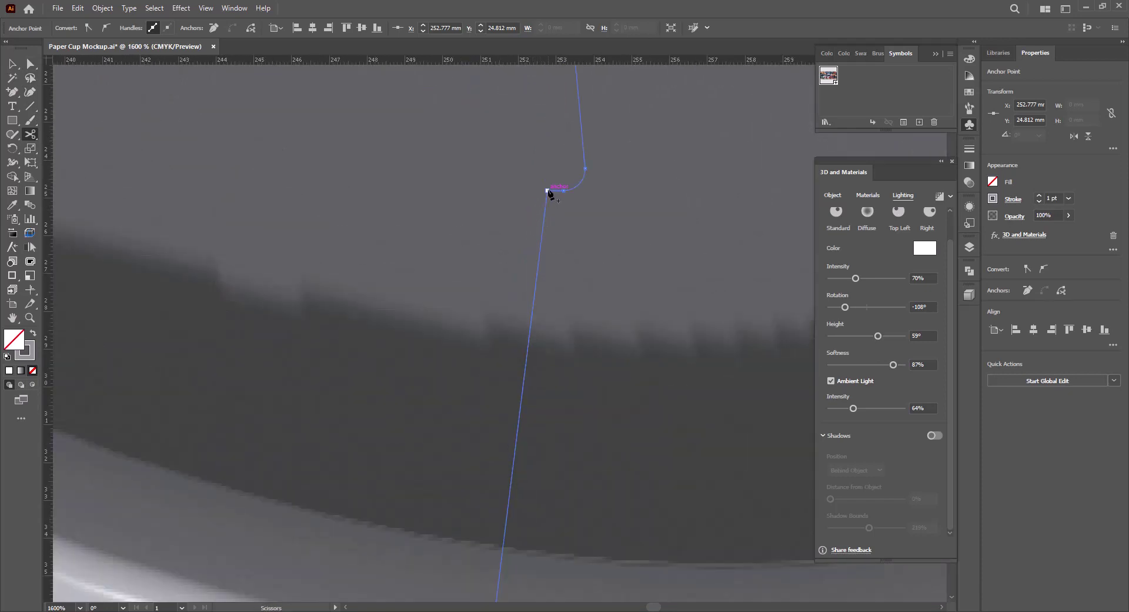
pyautogui.keyDown('alt'); pyautogui.scroll(-1, 457, 243); pyautogui.keyUp('alt')
pyautogui.keyDown('alt'); pyautogui.scroll(-1, 469, 252); pyautogui.keyUp('alt')
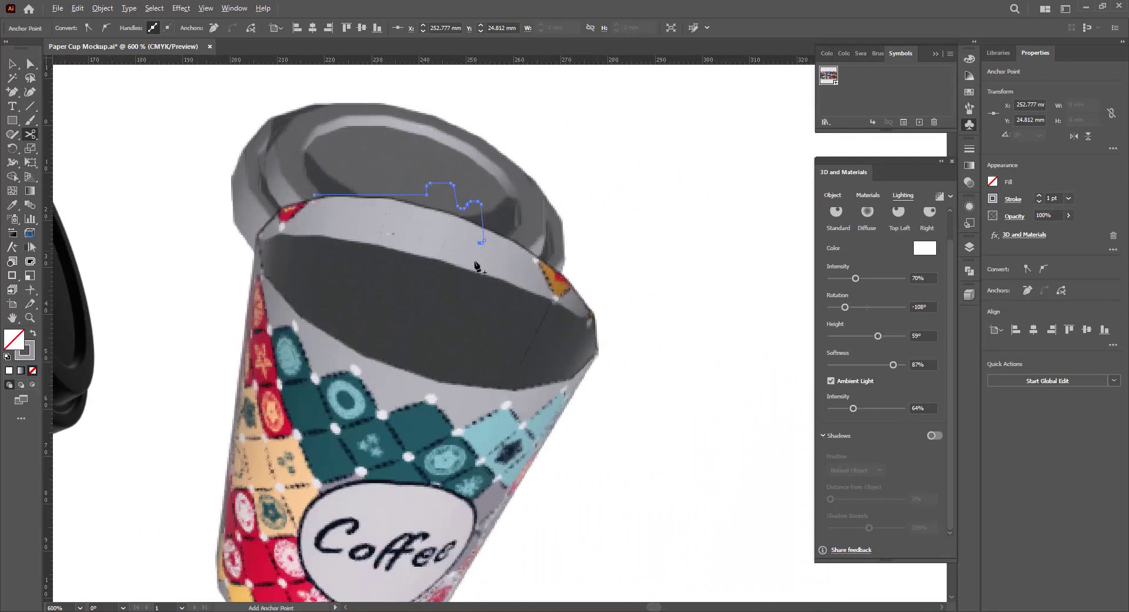
pyautogui.keyDown('alt'); pyautogui.scroll(-1, 332, 253); pyautogui.keyUp('alt')
pyautogui.click(13, 63)
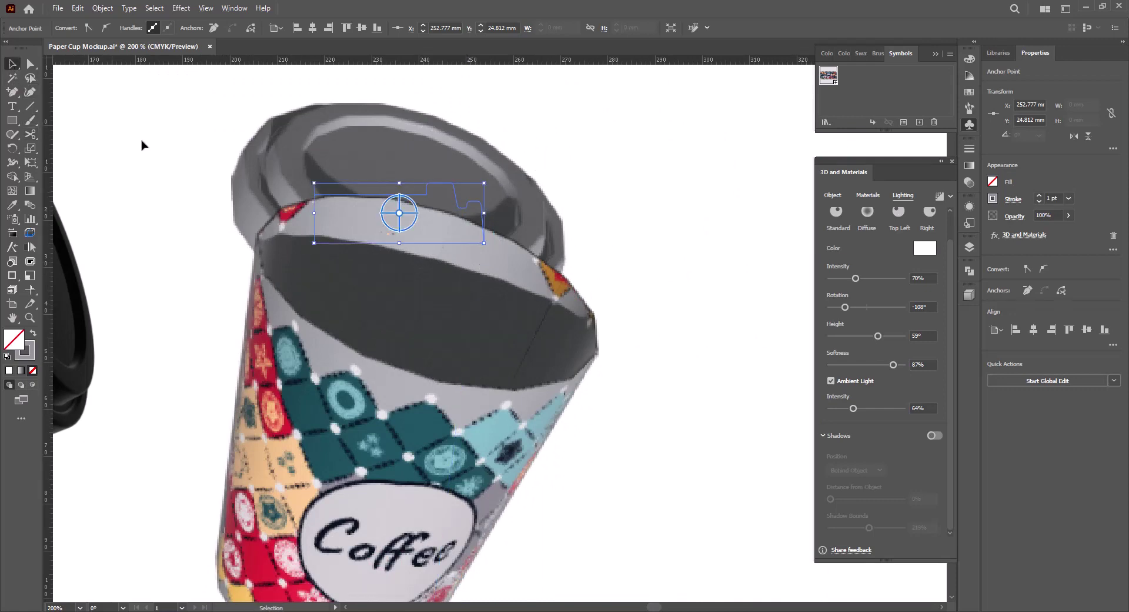
pyautogui.rightClick(361, 169)
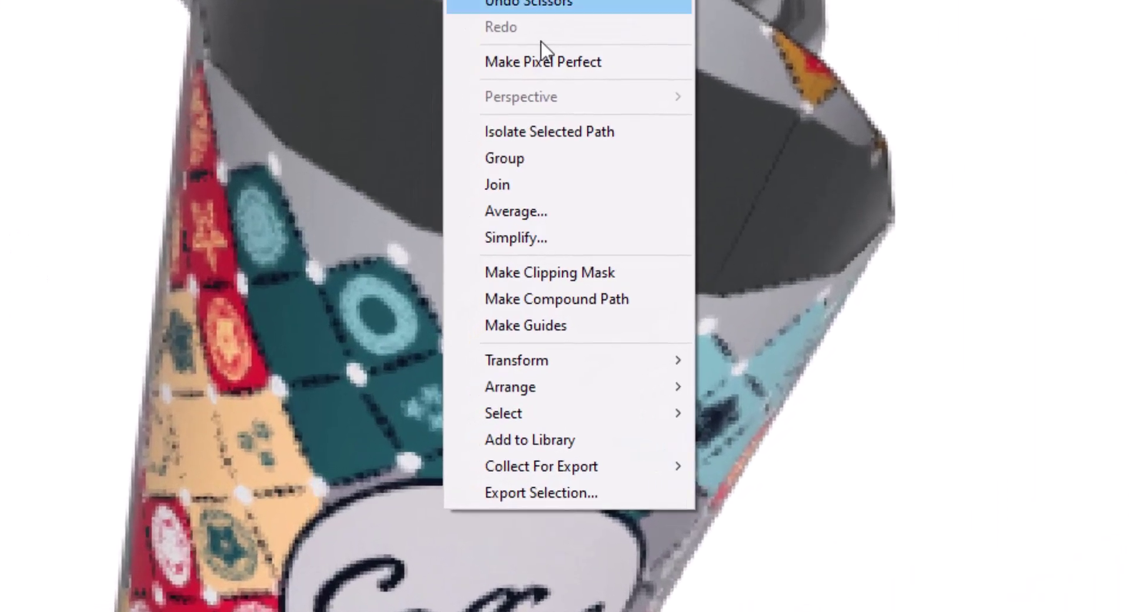
pyautogui.moveTo(517, 359)
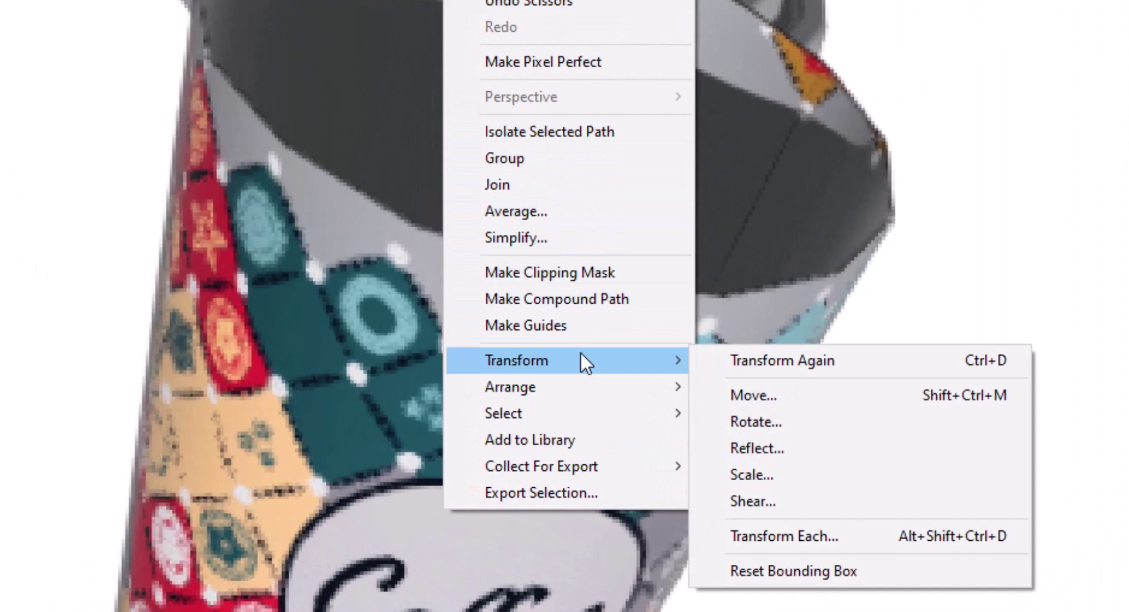
pyautogui.moveTo(510, 386)
pyautogui.click(782, 386)
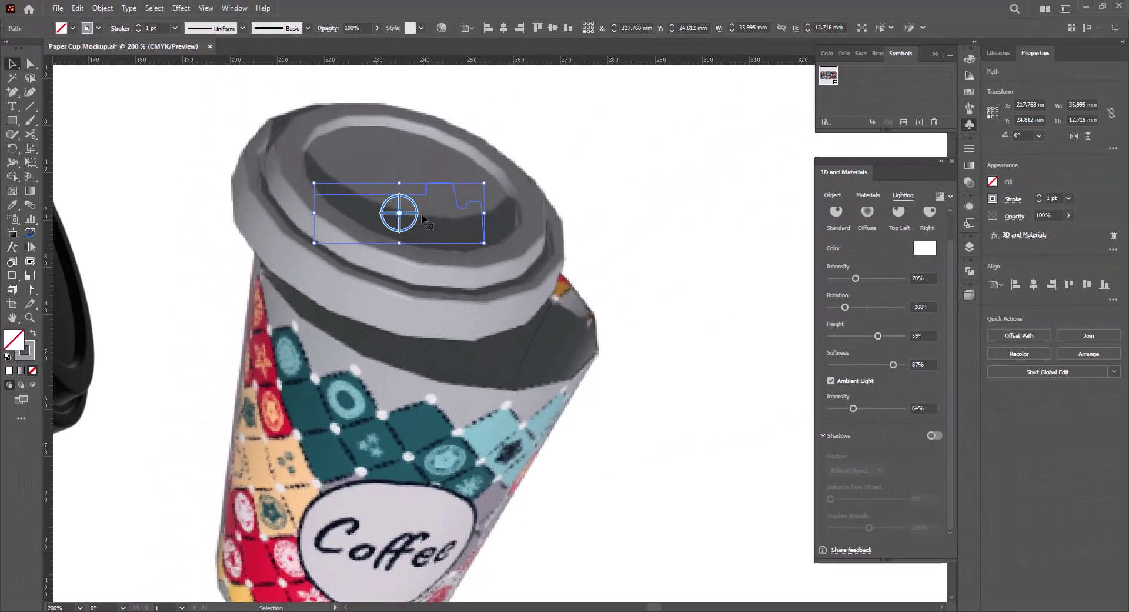
# Move the lid piece onto the cup's top and enlarge it to 39.467 × 13.942 mm
pyautogui.moveTo(424, 195); pyautogui.dragTo(463, 260)
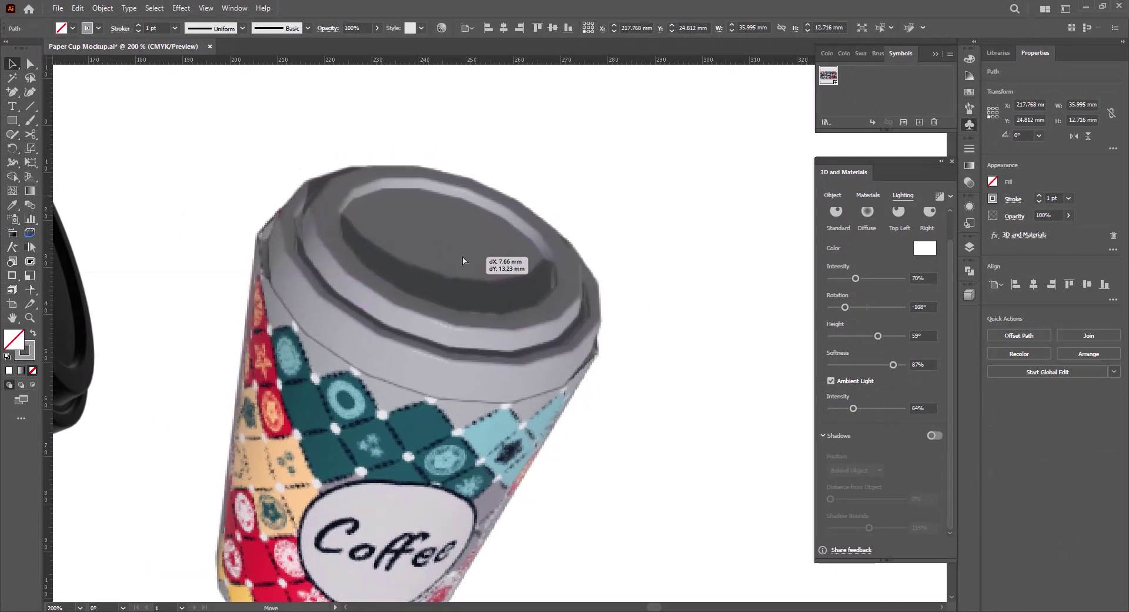
pyautogui.moveTo(463, 261); pyautogui.dragTo(465, 255)
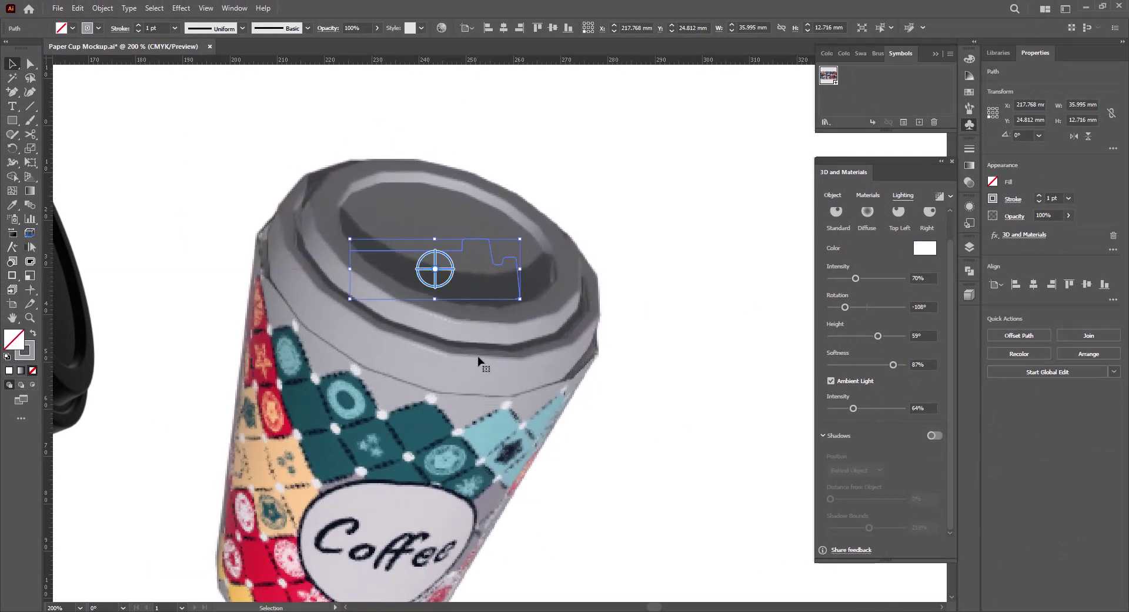
pyautogui.moveTo(520, 301); pyautogui.dragTo(507, 330)
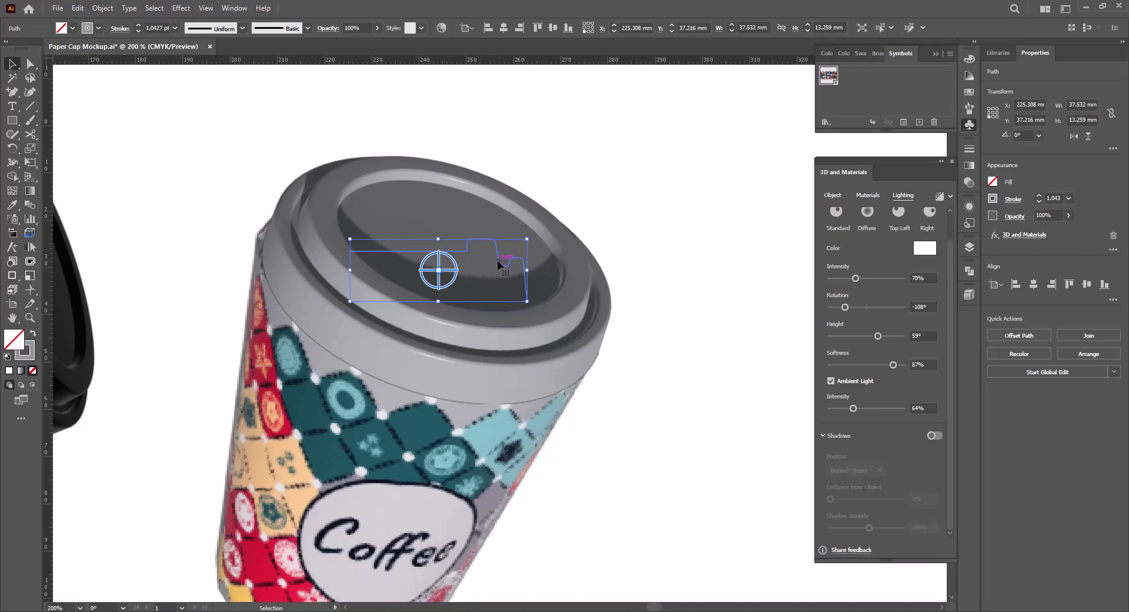
pyautogui.moveTo(497, 264); pyautogui.dragTo(494, 259)
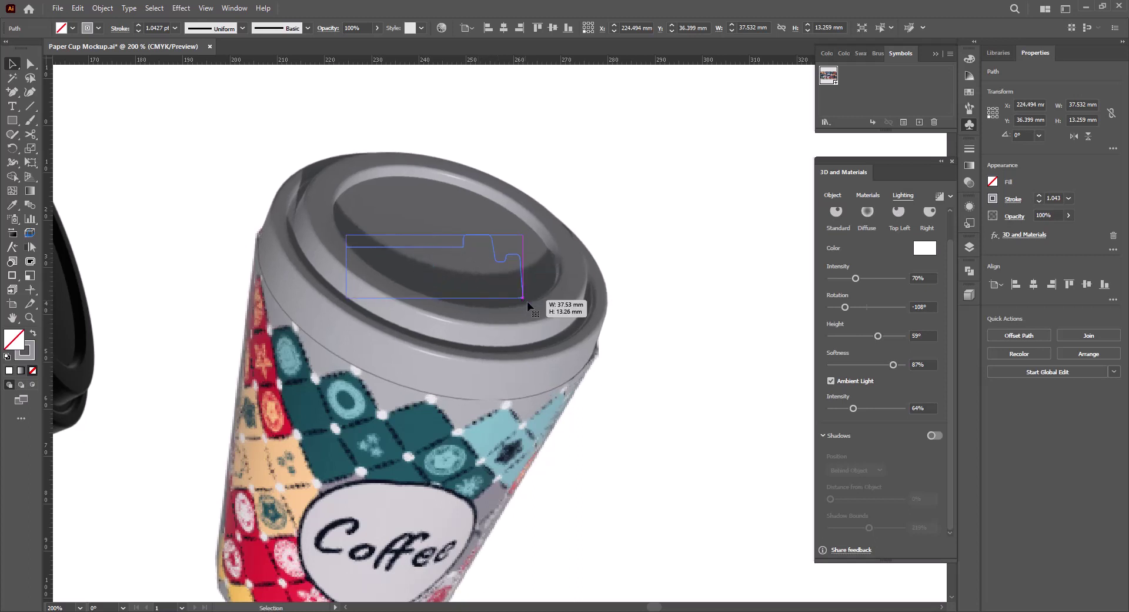
pyautogui.moveTo(527, 301); pyautogui.dragTo(531, 305)
pyautogui.moveTo(508, 266); pyautogui.dragTo(505, 261)
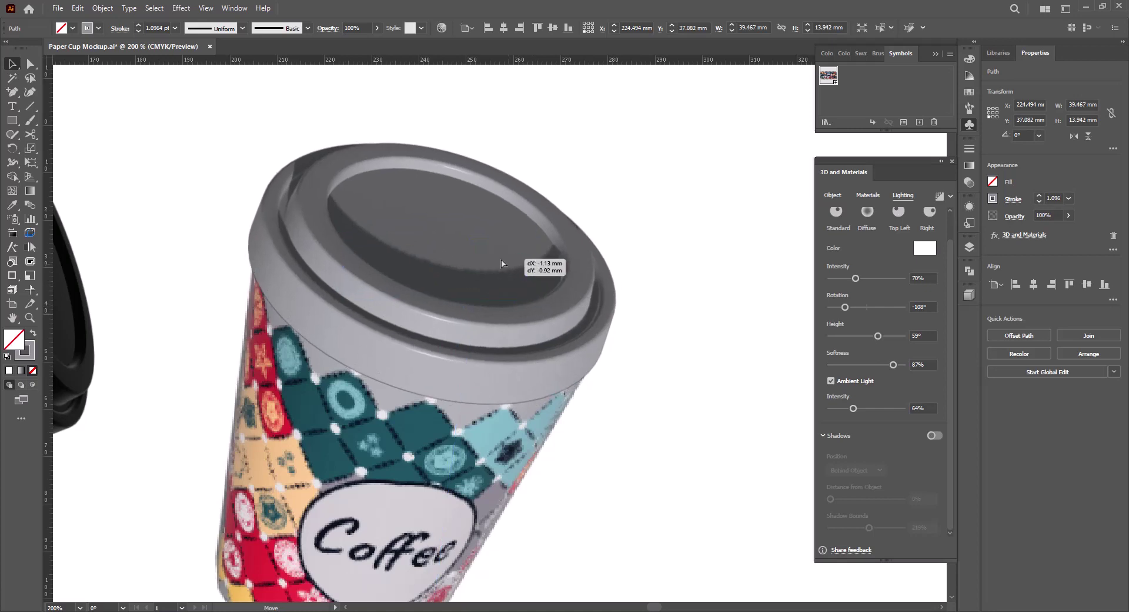
# Fill the lid piece with black and view both cups
pyautogui.click(72, 28)
pyautogui.click(32, 48)
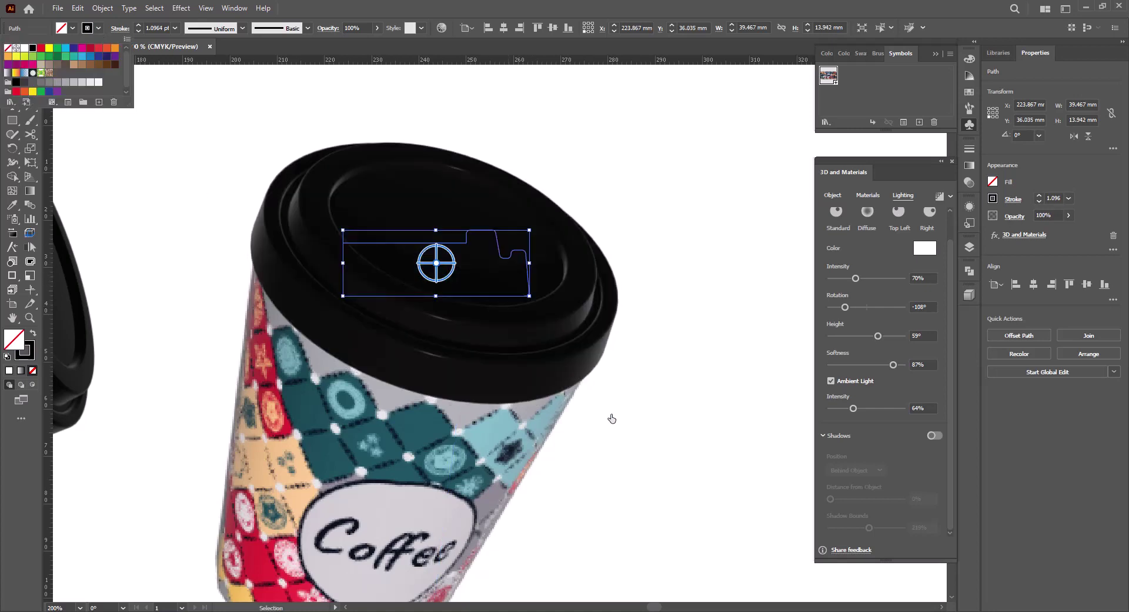
pyautogui.hotkey('ctrl', '-')
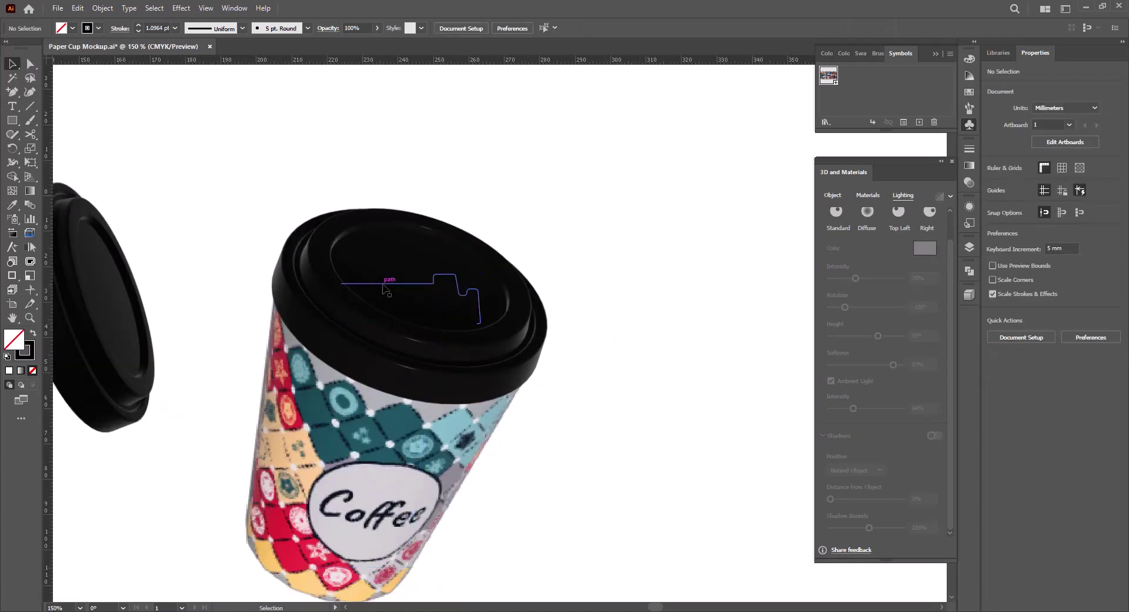
pyautogui.hotkey('ctrl', '-')
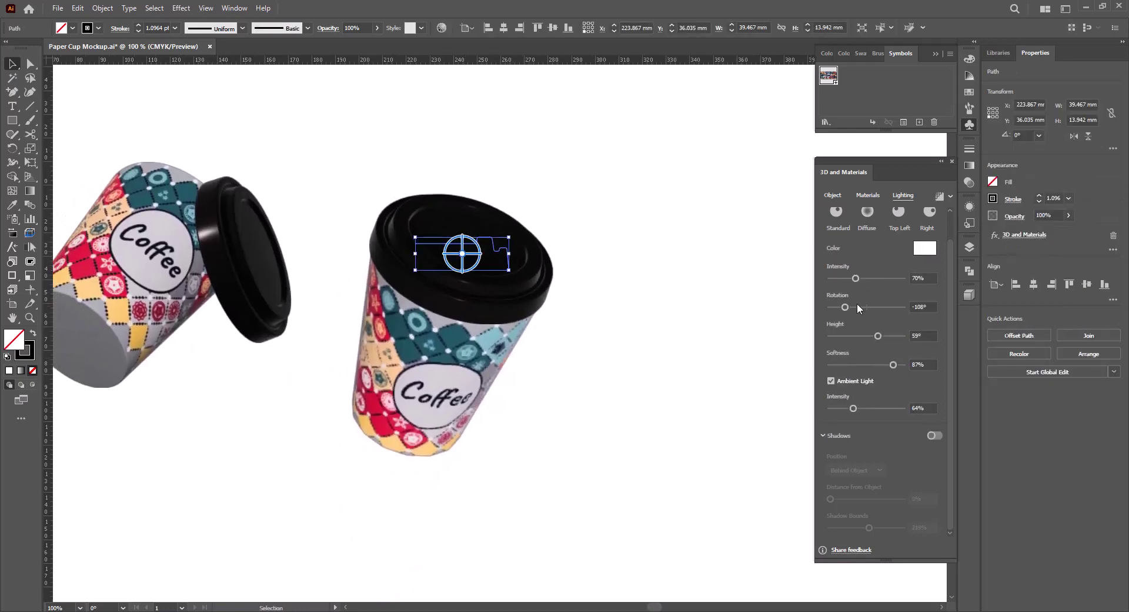
# Relight the lid at about 152% intensity, 180° rotation, 60° height, 64% softness, with stronger ambient light
pyautogui.click(859, 307)
pyautogui.moveTo(878, 335); pyautogui.dragTo(847, 338)
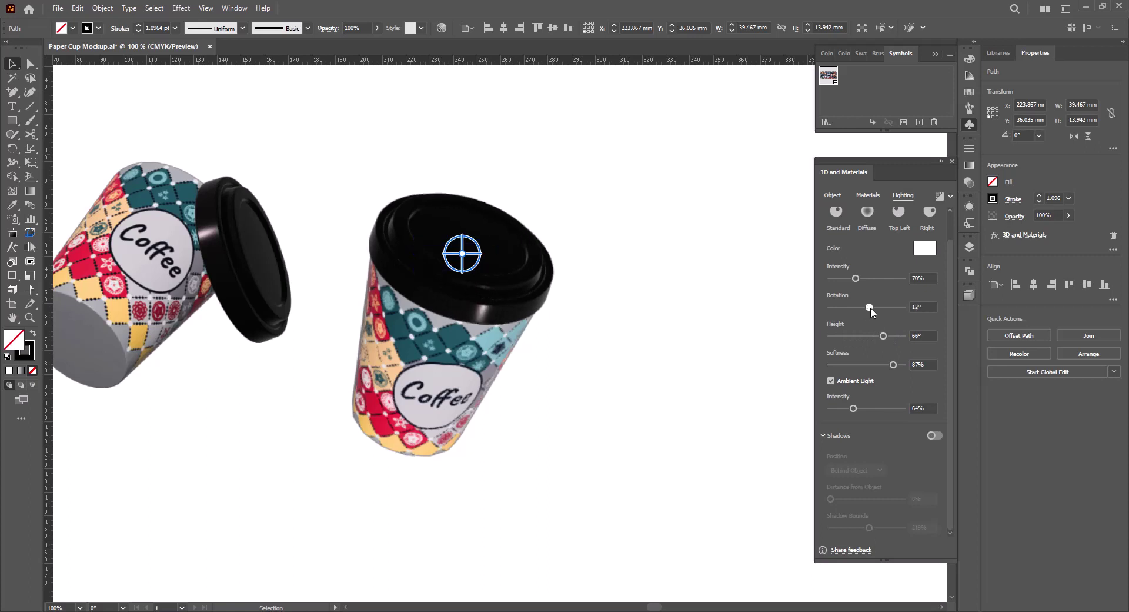
pyautogui.moveTo(864, 278); pyautogui.dragTo(919, 284)
pyautogui.moveTo(893, 365)
pyautogui.mouseDown()
pyautogui.moveTo(906, 365)
pyautogui.moveTo(894, 337)
pyautogui.moveTo(887, 343)
pyautogui.moveTo(901, 317)
pyautogui.moveTo(866, 365)
pyautogui.mouseUp()
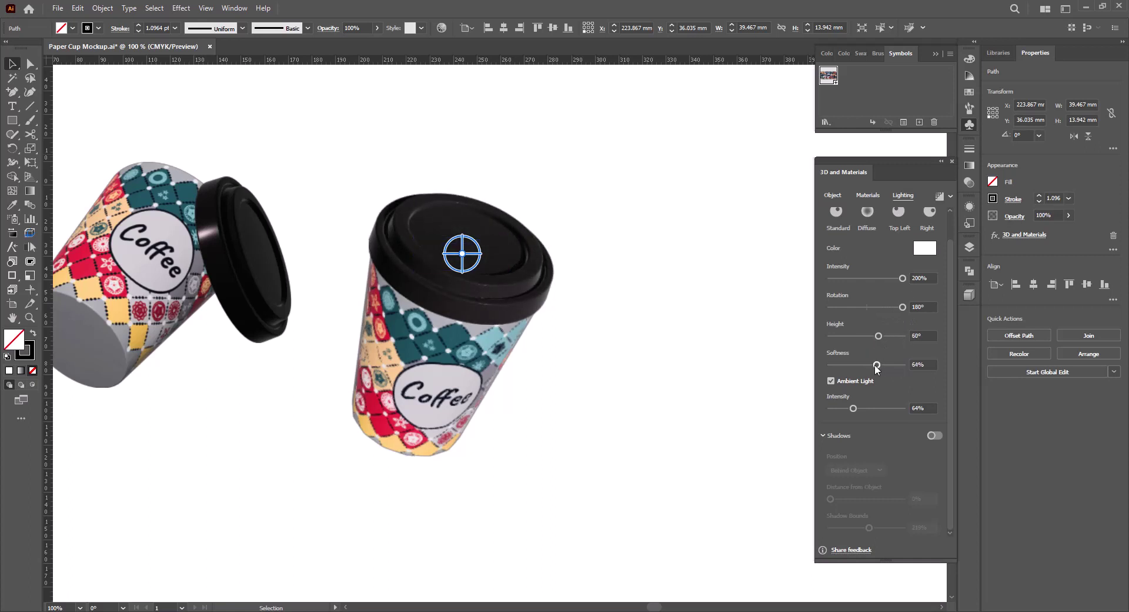
pyautogui.moveTo(903, 278); pyautogui.dragTo(886, 278)
pyautogui.moveTo(854, 408); pyautogui.dragTo(899, 408)
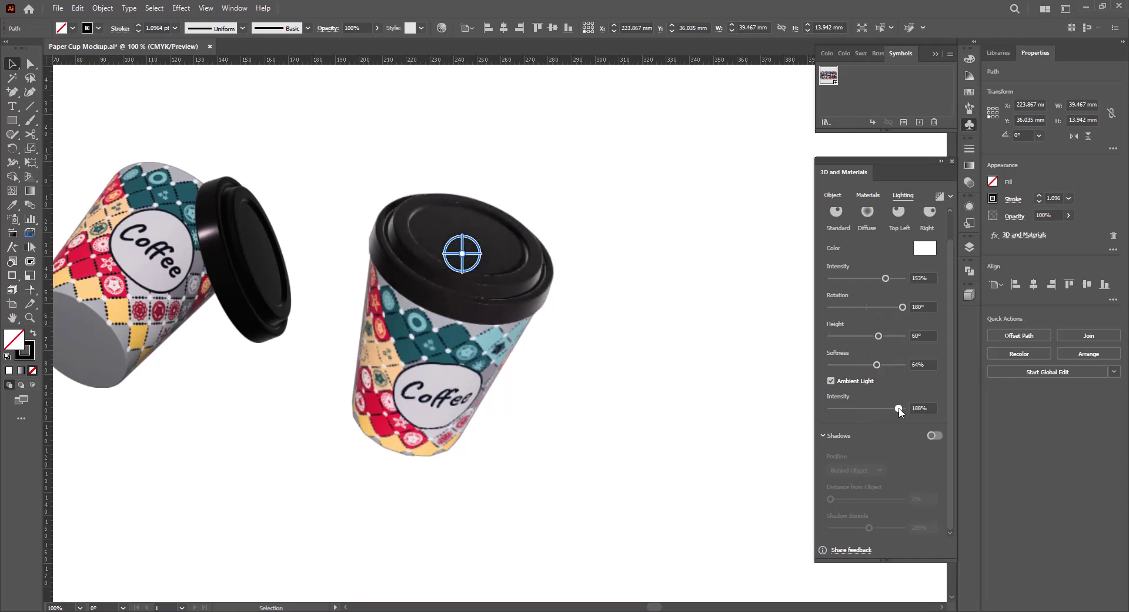
pyautogui.click(560, 378)
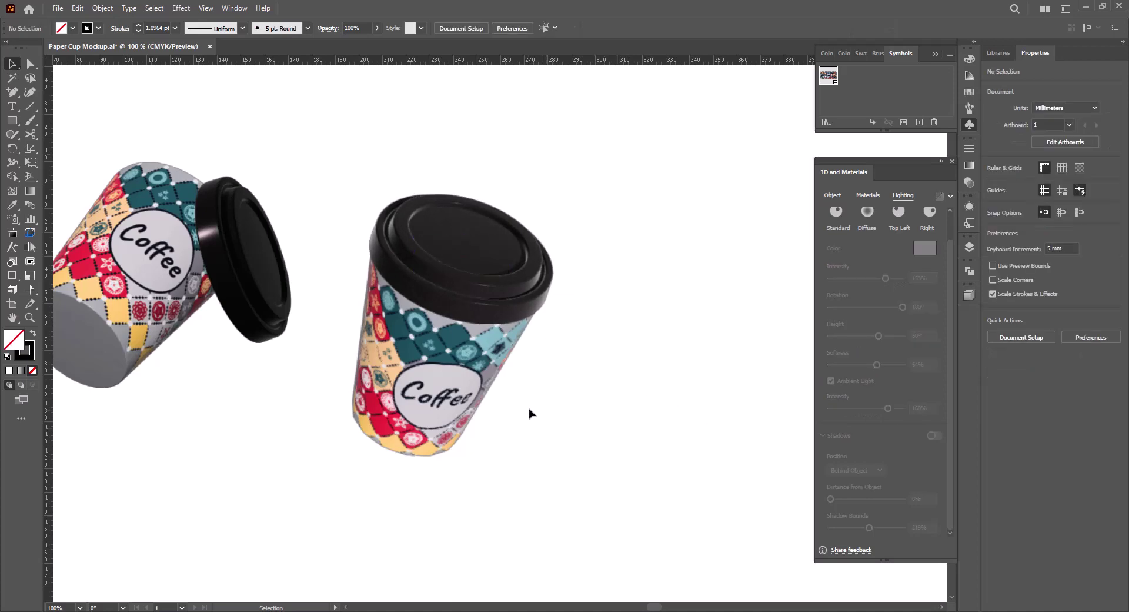
# Move the grey-lidded far-left cup to the right of the black-lid cup
pyautogui.scroll(-2, 575, 434)
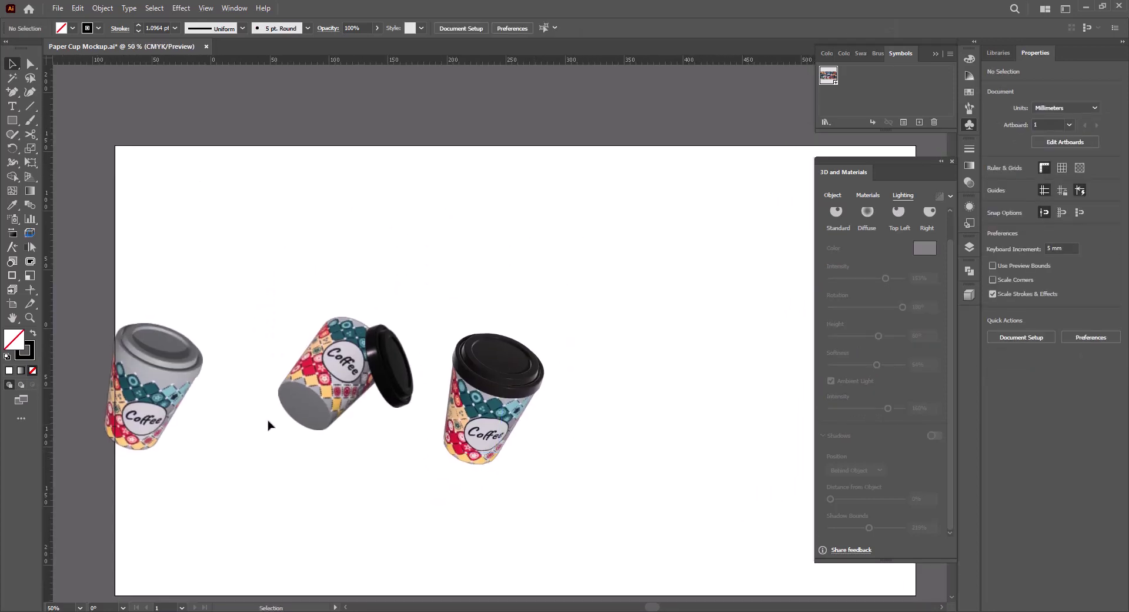
pyautogui.click(512, 438)
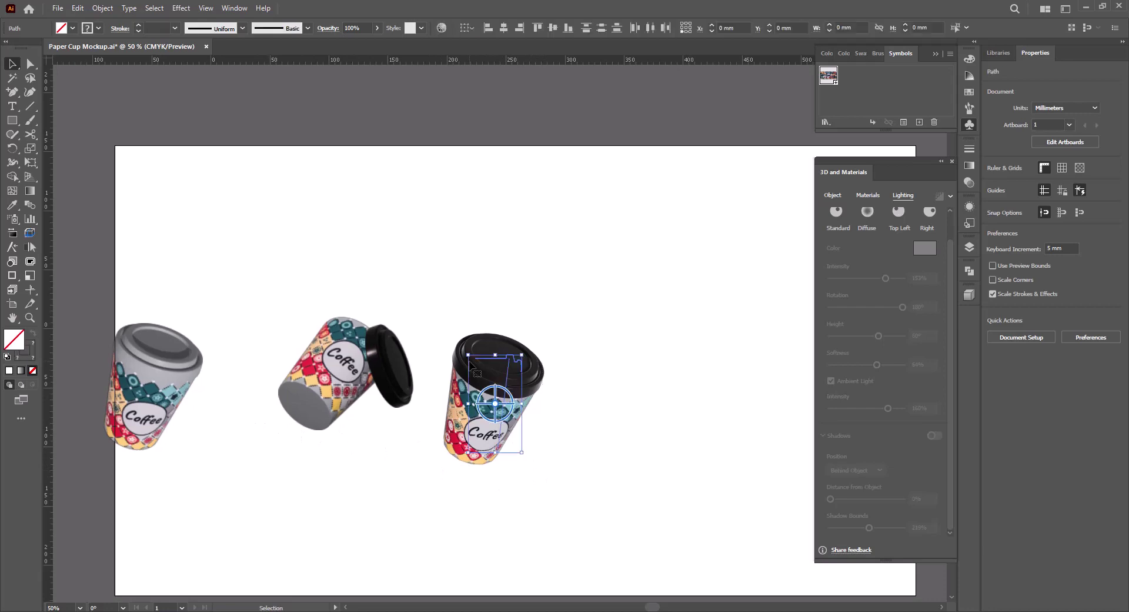
pyautogui.click(262, 472)
pyautogui.click(150, 416)
pyautogui.moveTo(149, 416); pyautogui.dragTo(666, 430)
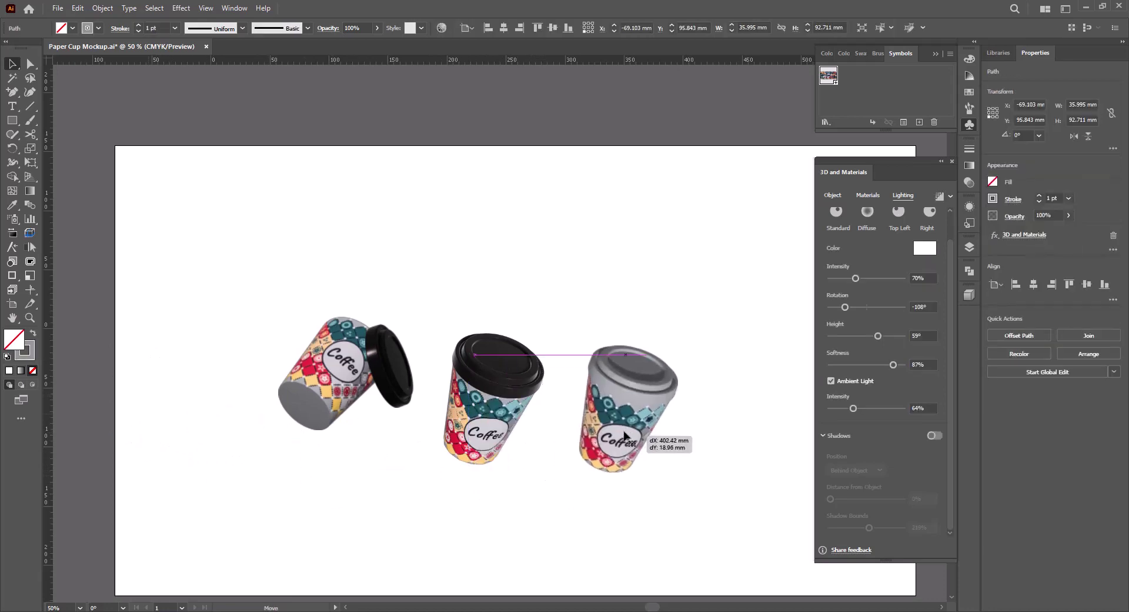
# Set the cup's 3D rotation to X 0°, Y 0°, Z 0° so it faces front
pyautogui.scroll(2, 703, 433)
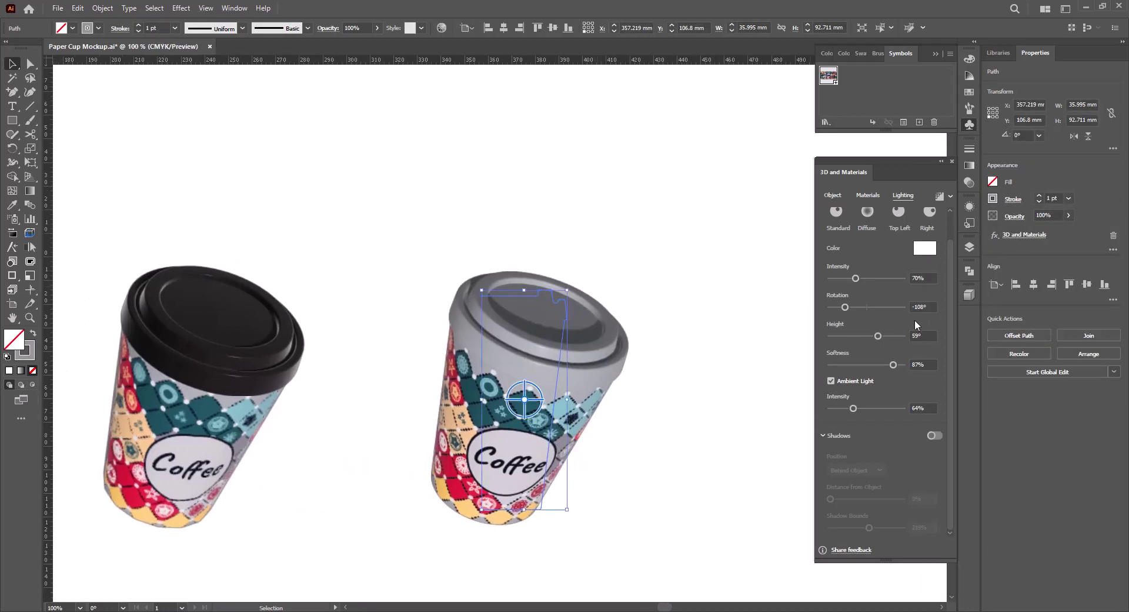
pyautogui.click(833, 195)
pyautogui.scroll(-5, 931, 453)
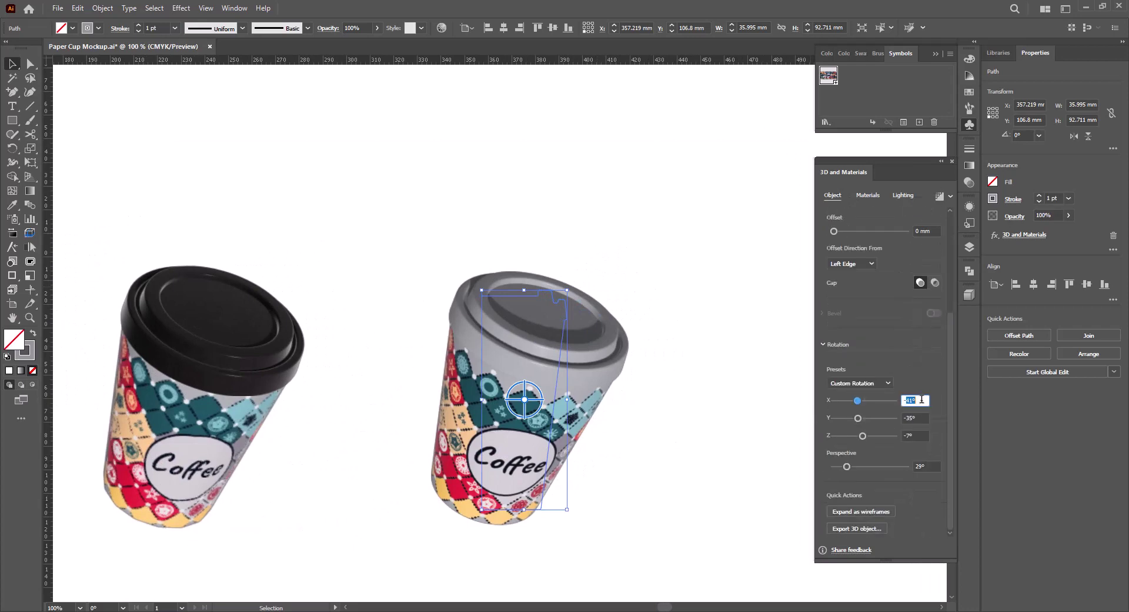
pyautogui.press('Tab')
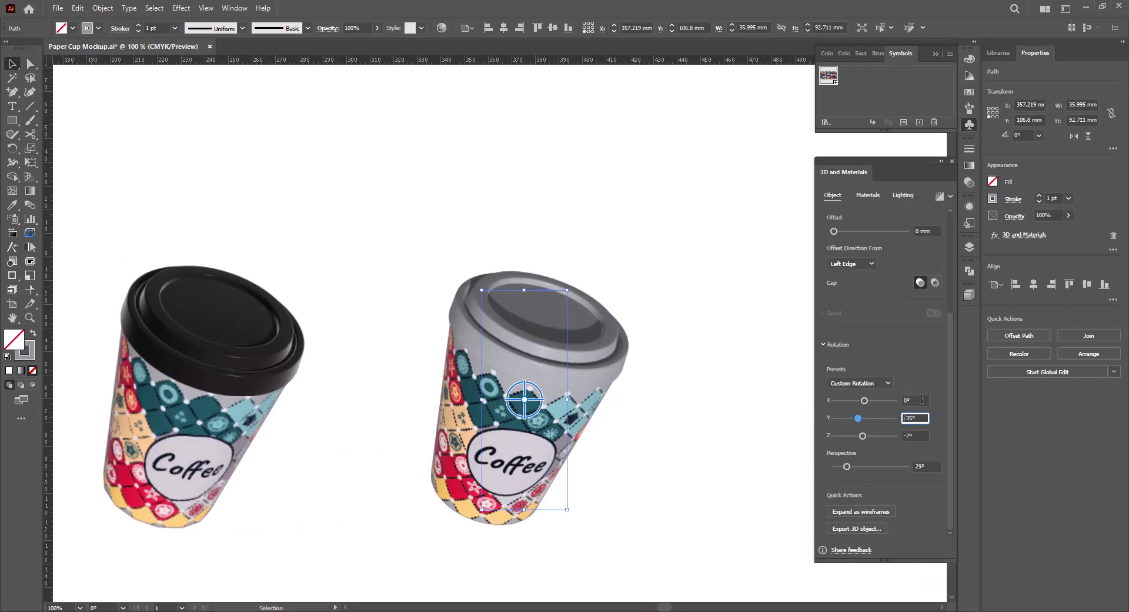
pyautogui.write('0')
pyautogui.press('Tab')
pyautogui.write('0')
pyautogui.press('Tab')
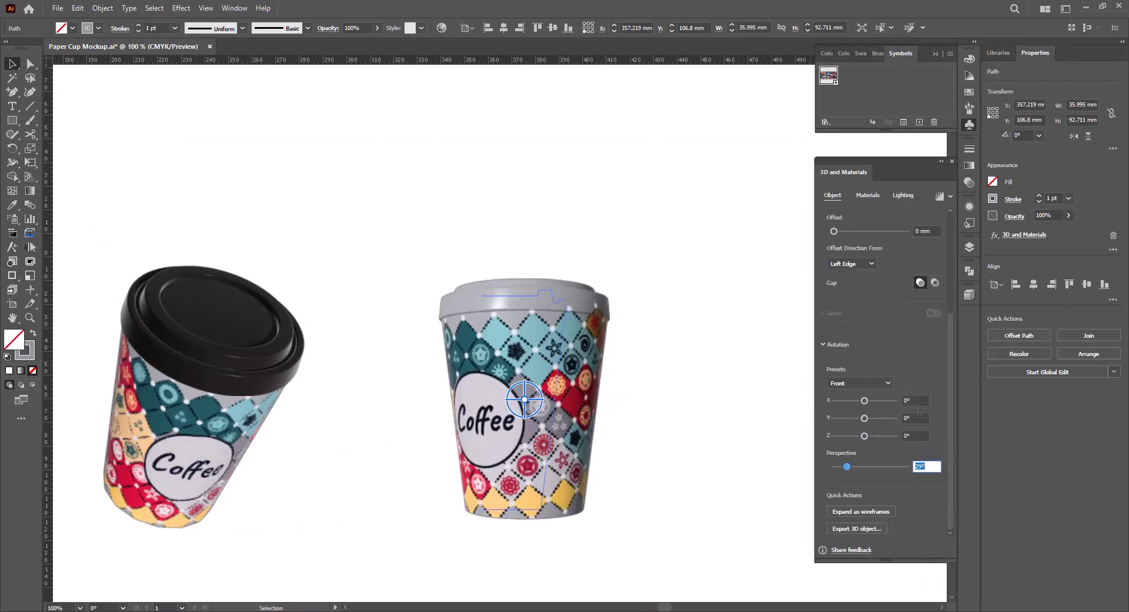
# Slide the Coffee pattern graphic so the label sits centred on the cup's front
pyautogui.click(868, 195)
pyautogui.click(832, 434)
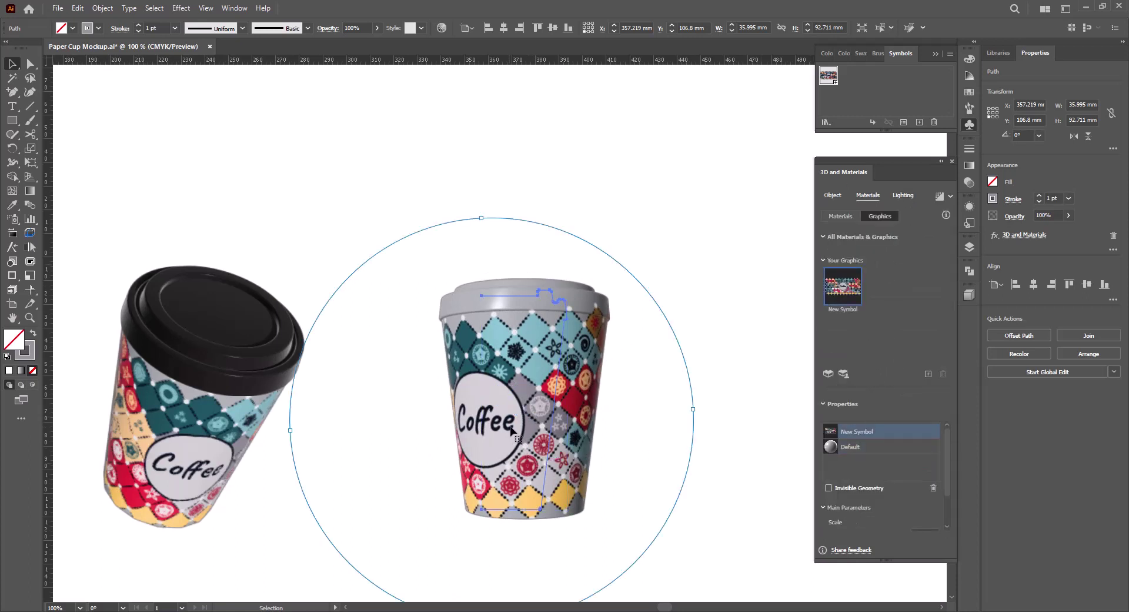
pyautogui.moveTo(512, 431); pyautogui.dragTo(550, 430)
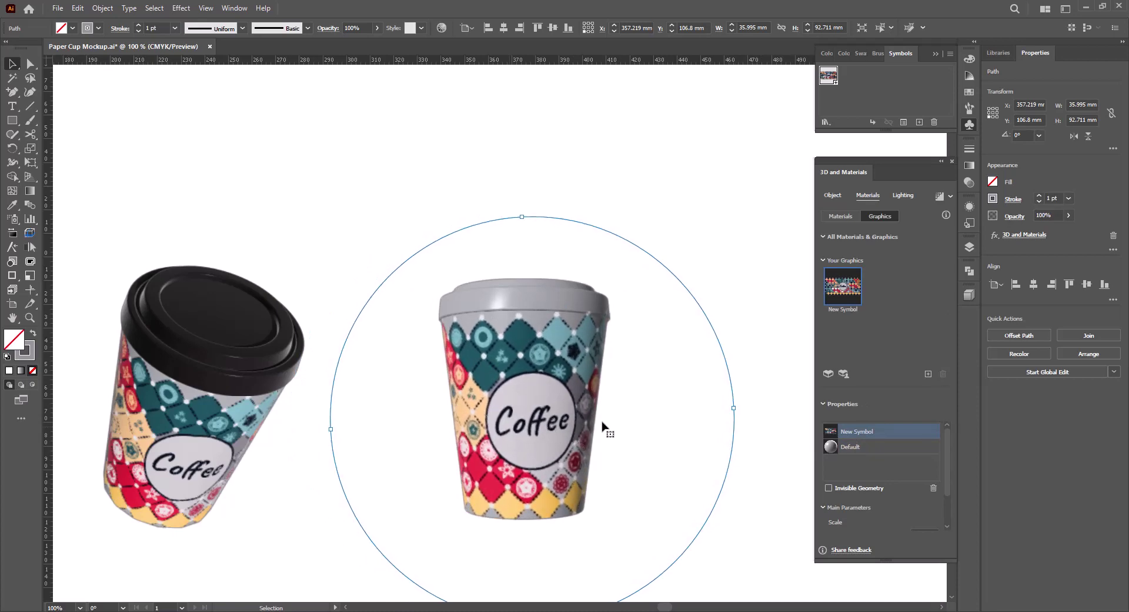
pyautogui.hotkey('ctrl', '+')
pyautogui.hotkey('ctrl', '+')
pyautogui.scroll(3, 595, 302)
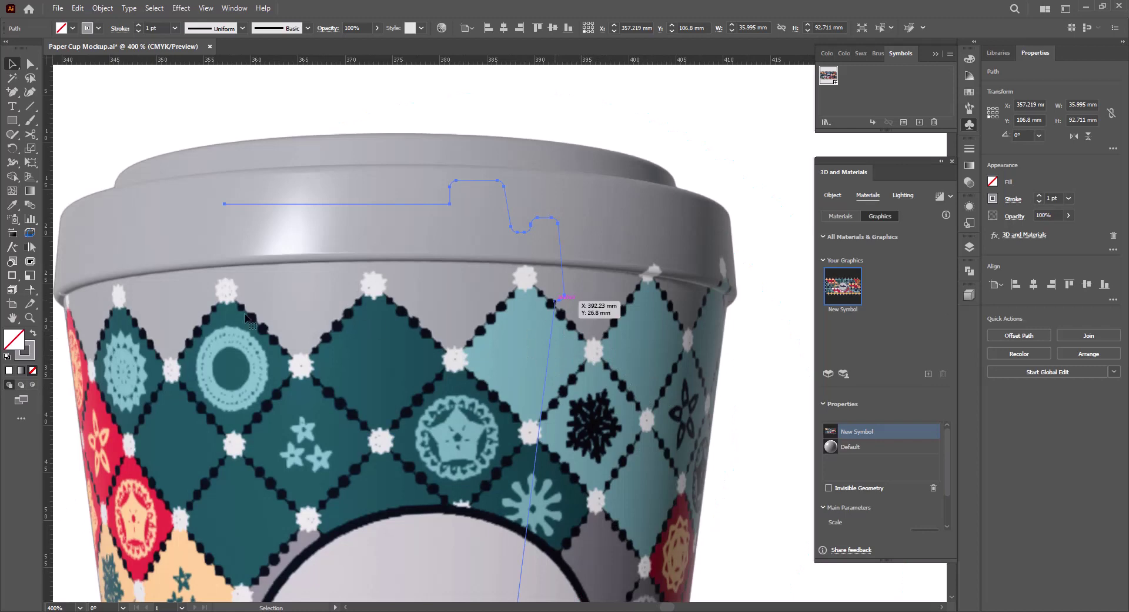
pyautogui.scroll(5, 549, 301)
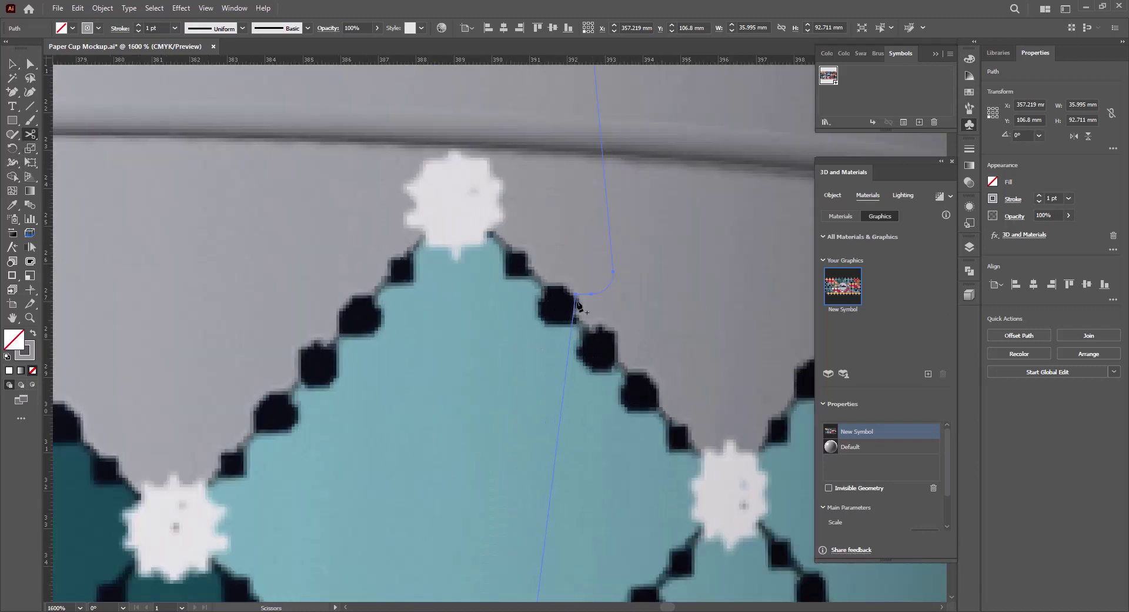
pyautogui.scroll(2, 577, 297)
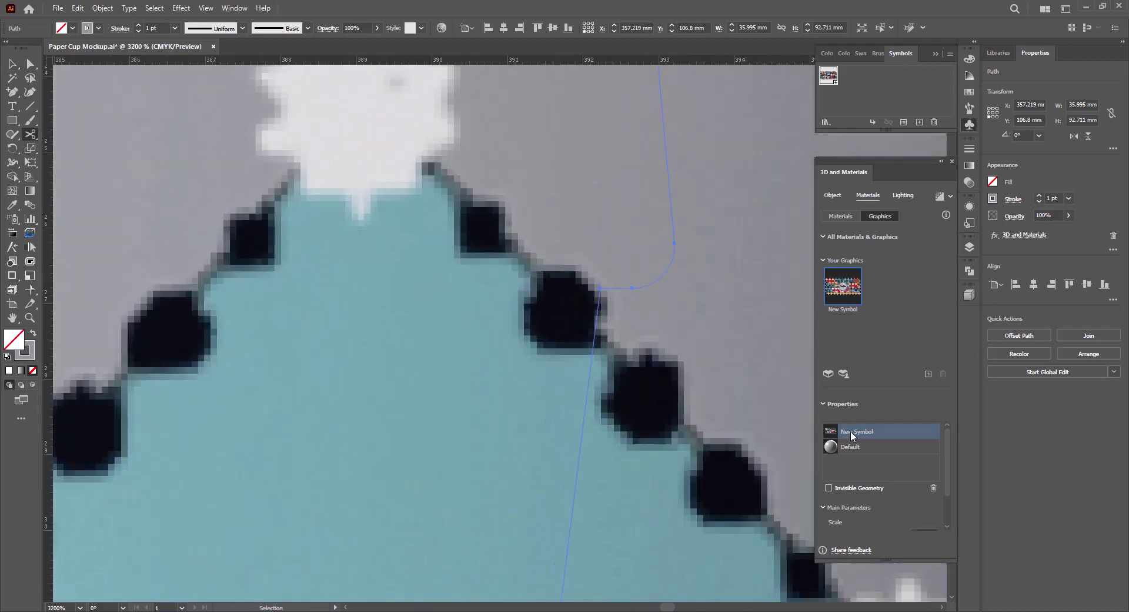
# Give the separate cut lid path a black fill
pyautogui.click(850, 446)
pyautogui.scroll(-5, 601, 298)
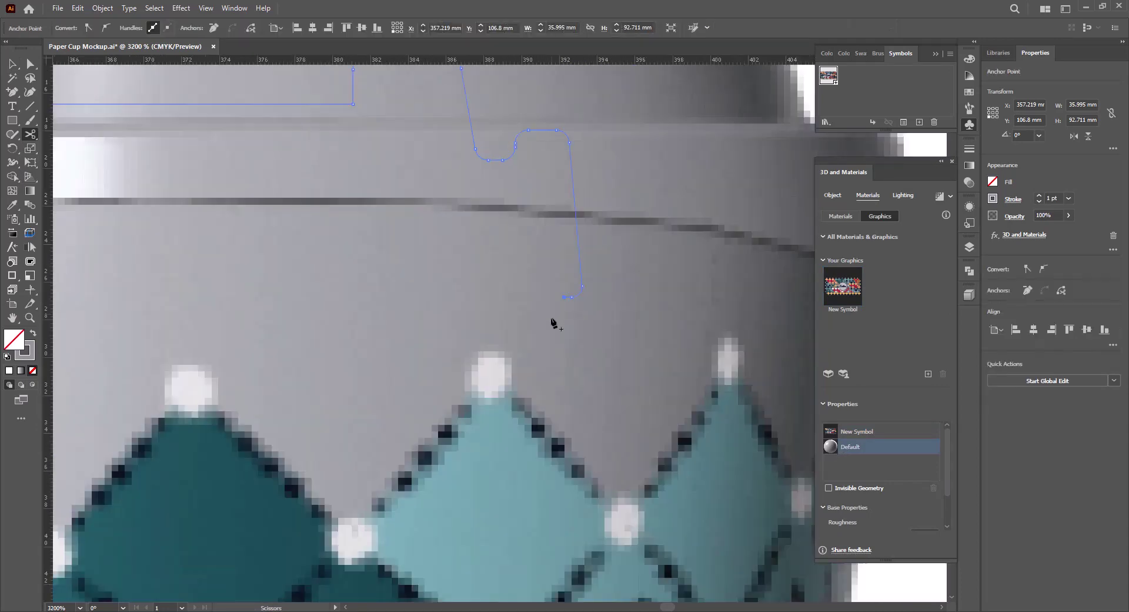
pyautogui.scroll(-5, 552, 320)
pyautogui.press('v')
pyautogui.rightClick(528, 283)
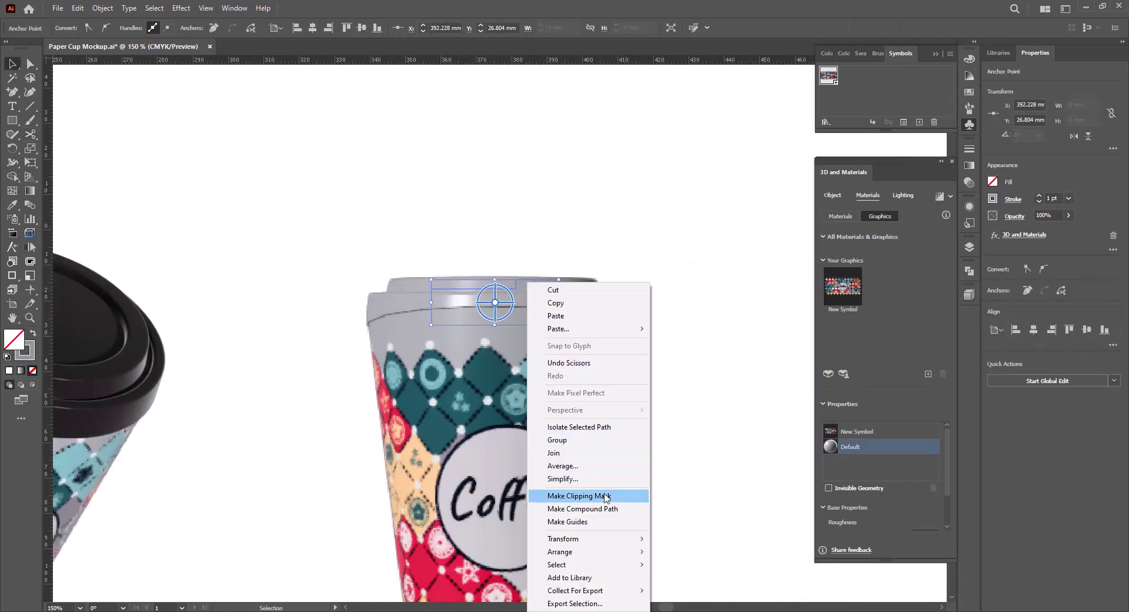
pyautogui.click(664, 550)
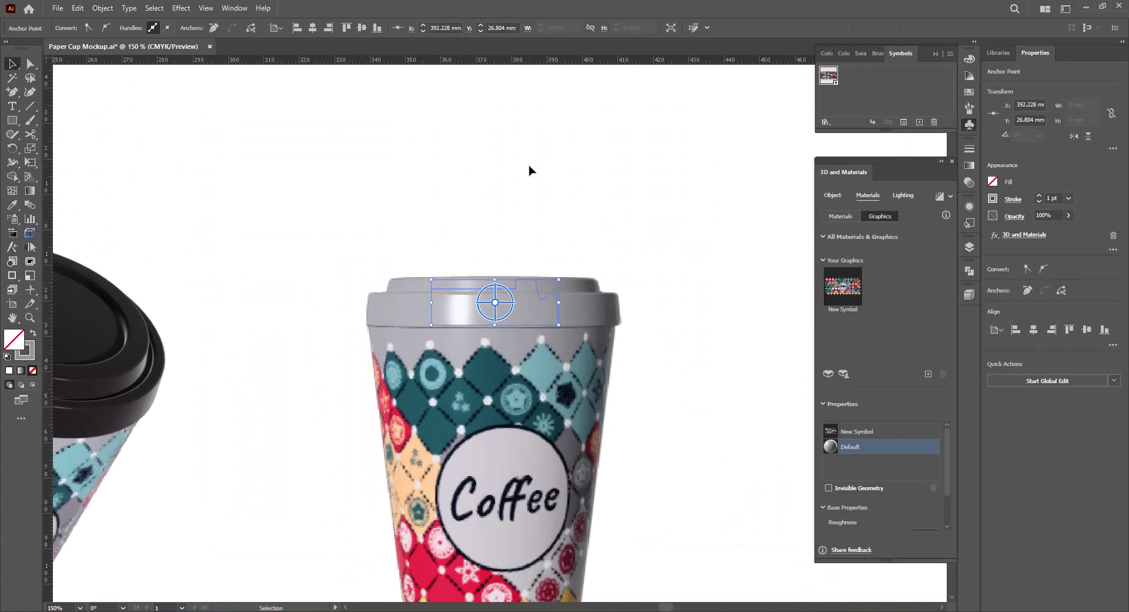
pyautogui.click(72, 28)
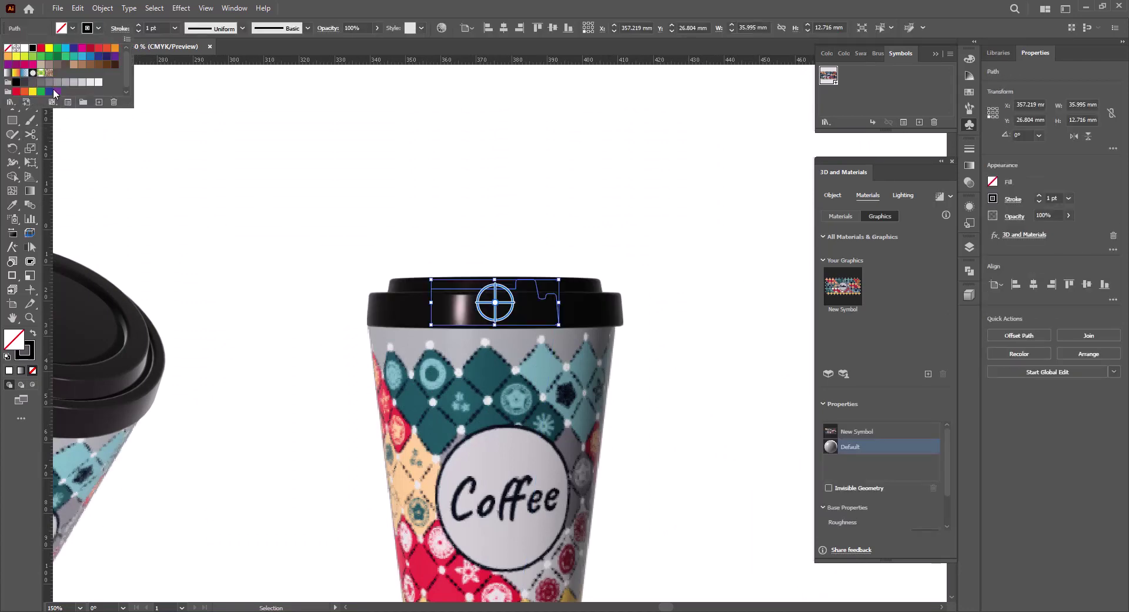
pyautogui.press('Escape')
pyautogui.scroll(-1, 464, 353)
# Nudge the lid shape slightly left to fit the cup
pyautogui.scroll(3, 465, 353)
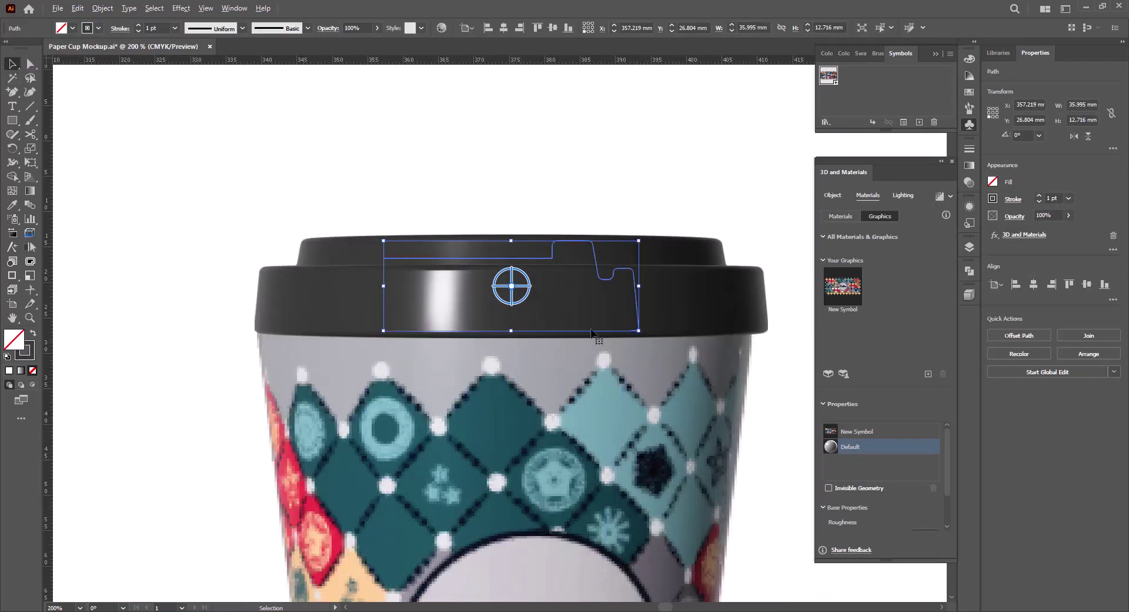
pyautogui.moveTo(602, 310); pyautogui.dragTo(596, 310)
pyautogui.scroll(-2, 508, 365)
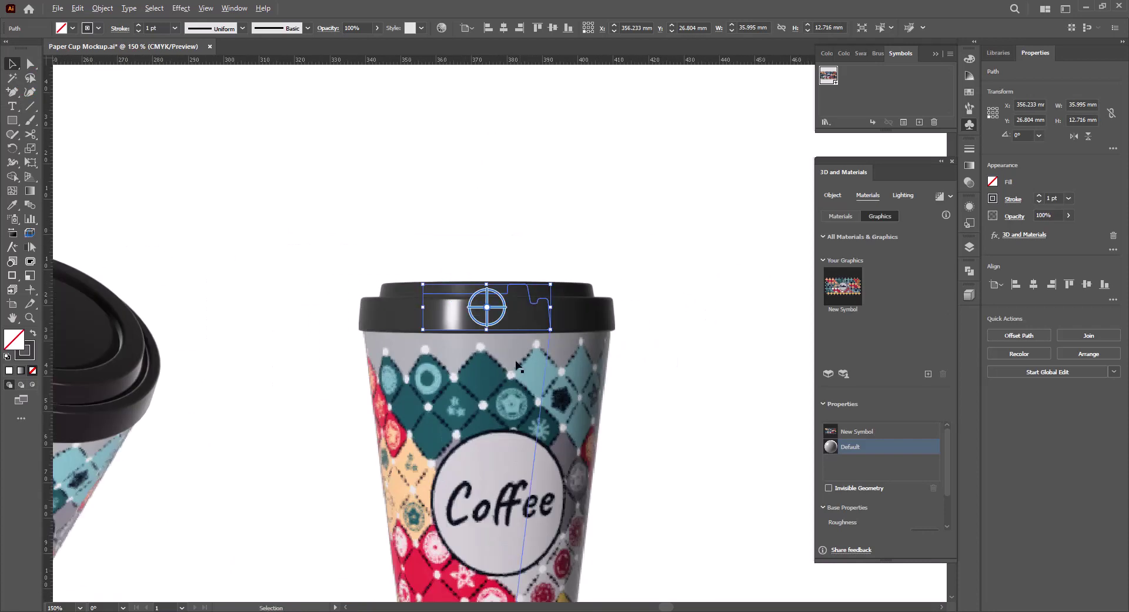
pyautogui.scroll(-2, 509, 364)
# Set the lighting to 48° rotation, 95% ambient and 44° height so the soft shadow falls left
pyautogui.click(903, 195)
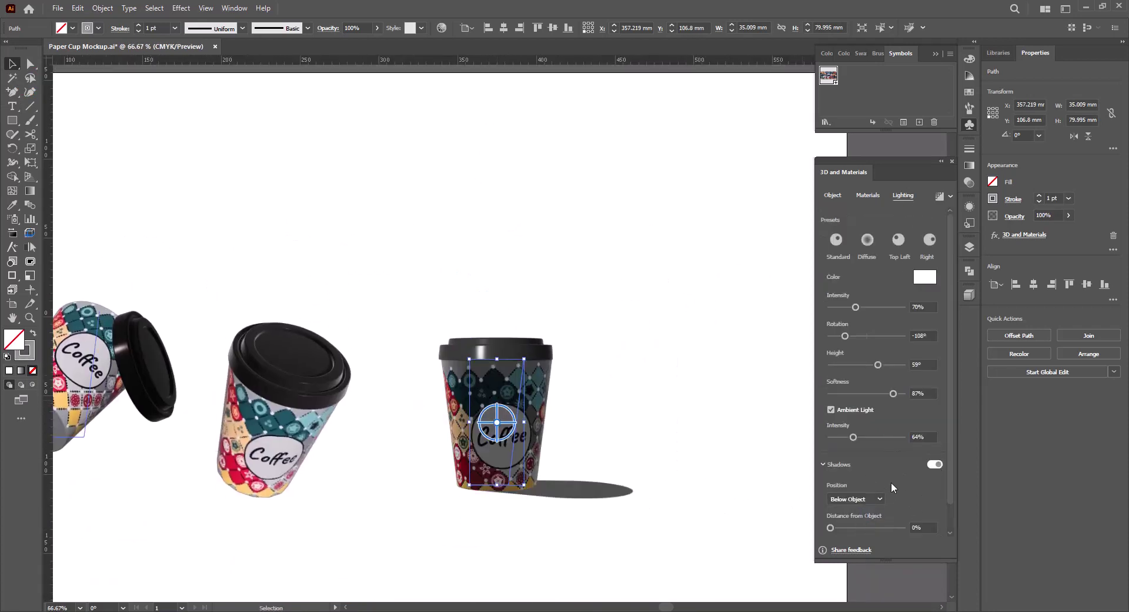
pyautogui.moveTo(841, 337); pyautogui.dragTo(880, 336)
pyautogui.scroll(2, 604, 323)
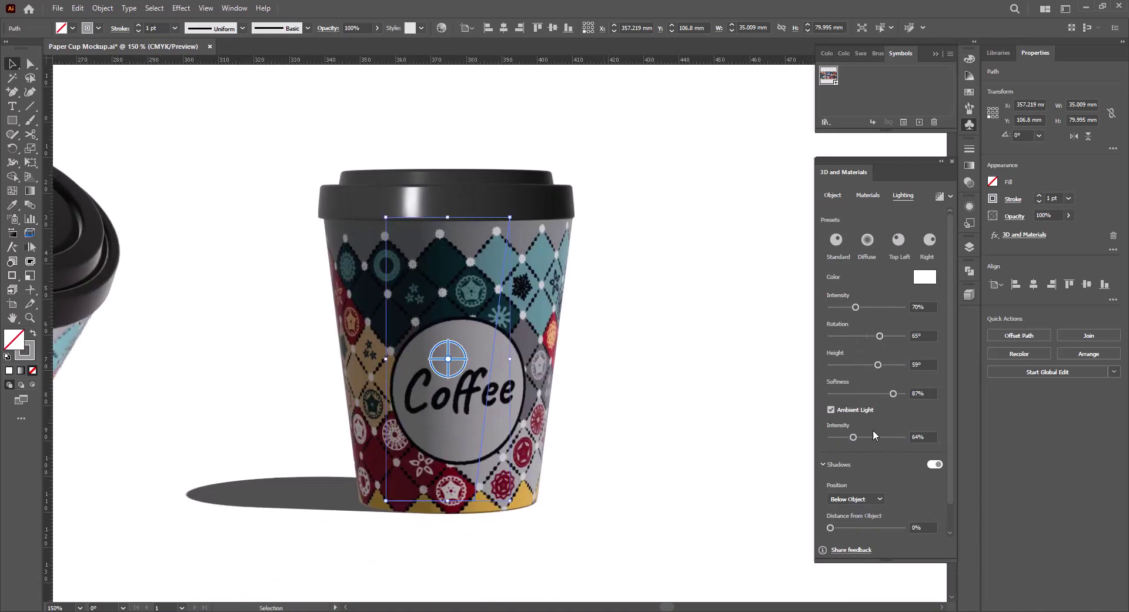
pyautogui.moveTo(853, 437); pyautogui.dragTo(865, 437)
pyautogui.moveTo(893, 393)
pyautogui.mouseDown()
pyautogui.moveTo(902, 393)
pyautogui.moveTo(874, 336)
pyautogui.moveTo(879, 307)
pyautogui.mouseUp()
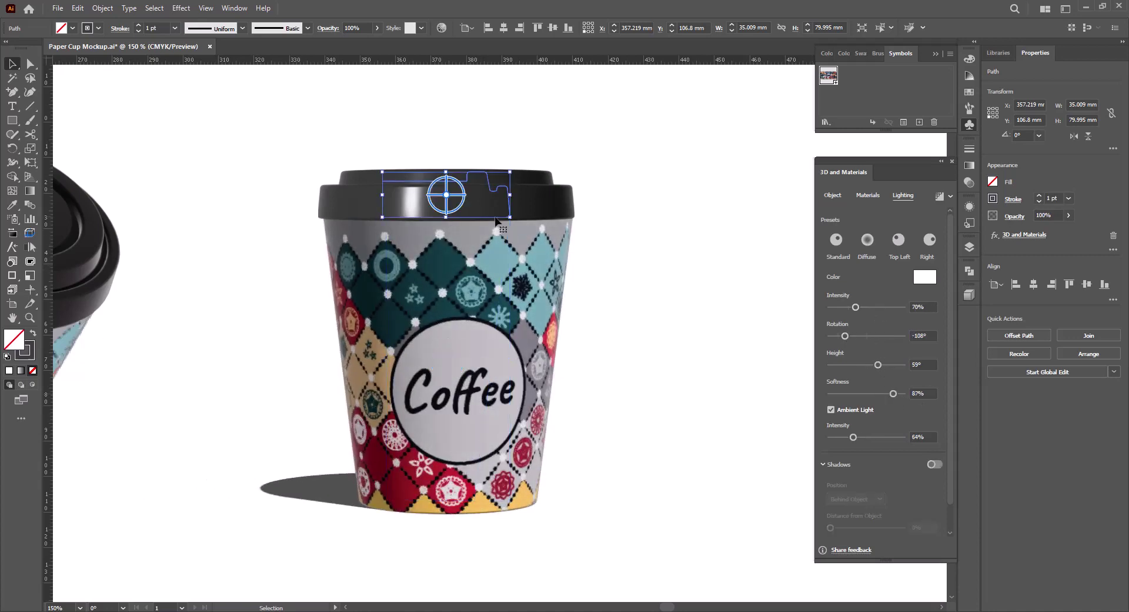
# Adjust the lid's light to darken it, then select the cup body
pyautogui.click(98, 28)
pyautogui.hotkey('ctrl', '-')
pyautogui.hotkey('ctrl', '-')
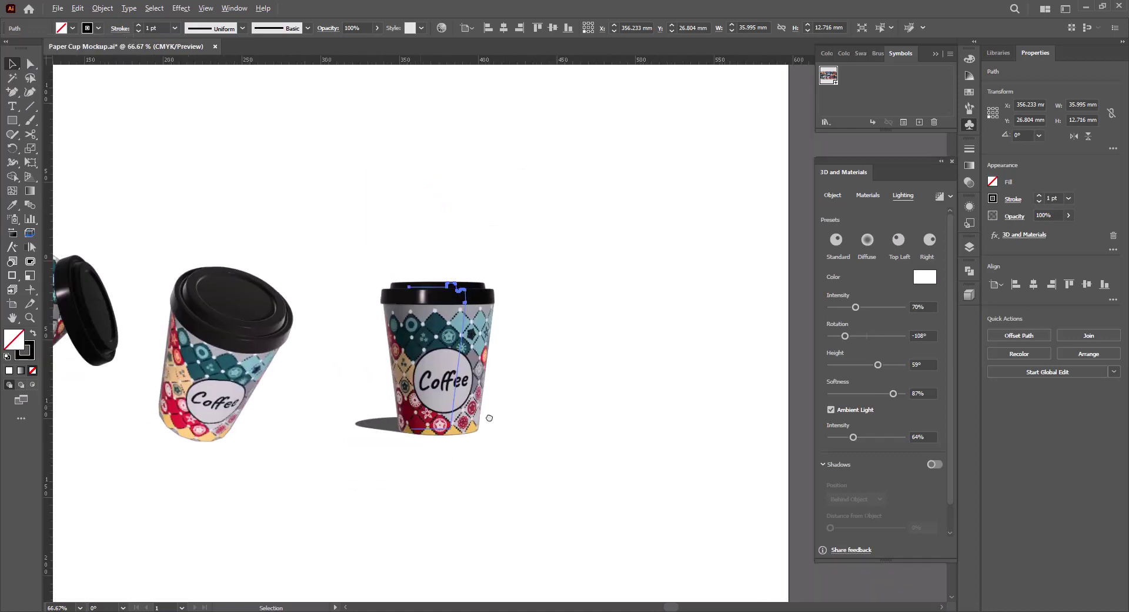
pyautogui.moveTo(845, 336)
pyautogui.mouseDown()
pyautogui.moveTo(876, 335)
pyautogui.moveTo(867, 365)
pyautogui.mouseUp()
pyautogui.click(534, 392)
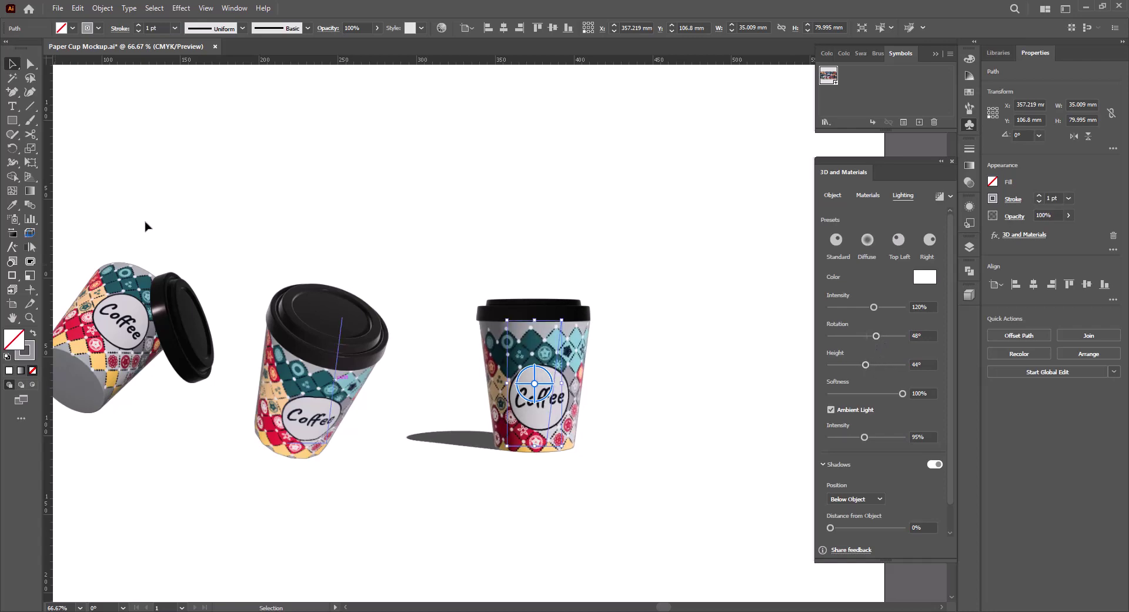
# Duplicate the front-facing cup to a spot left of the artboard
pyautogui.hotkey('ctrl', '-')
pyautogui.hotkey('ctrl', '-')
pyautogui.scroll(1, 648, 426)
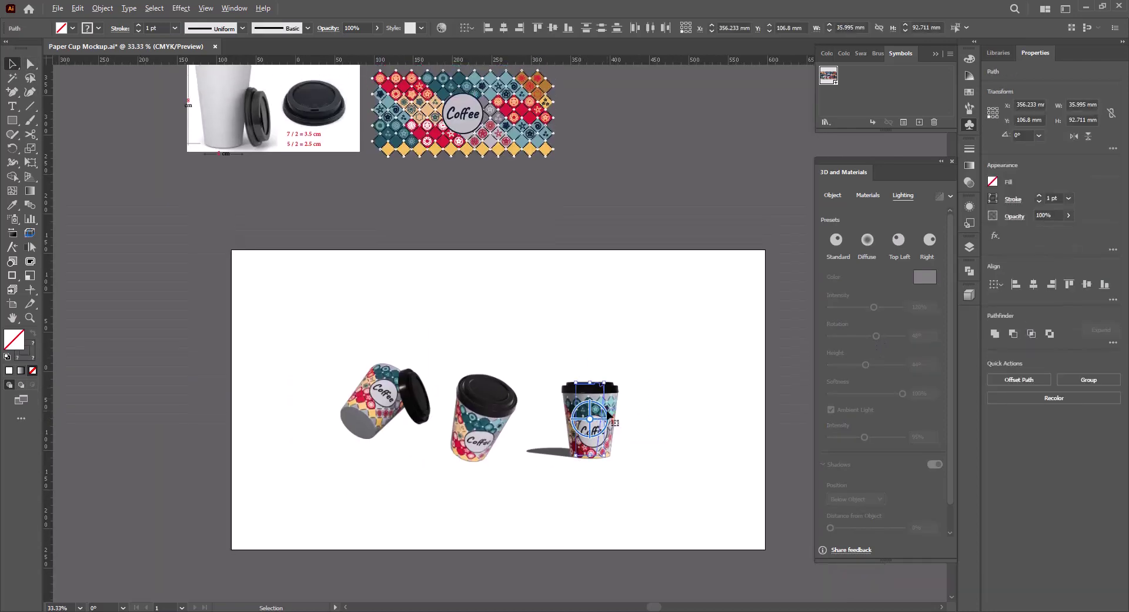
pyautogui.moveTo(588, 412); pyautogui.dragTo(82, 411)
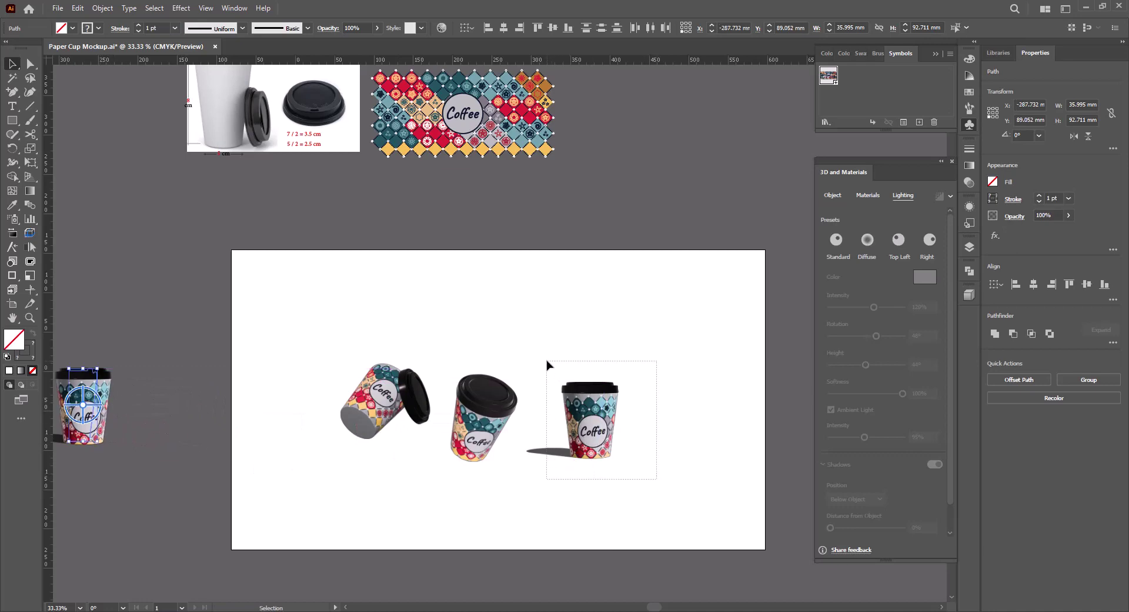
# Select the original front cup's path and bring up the Object menu
pyautogui.click(578, 444)
pyautogui.scroll(1, 578, 445)
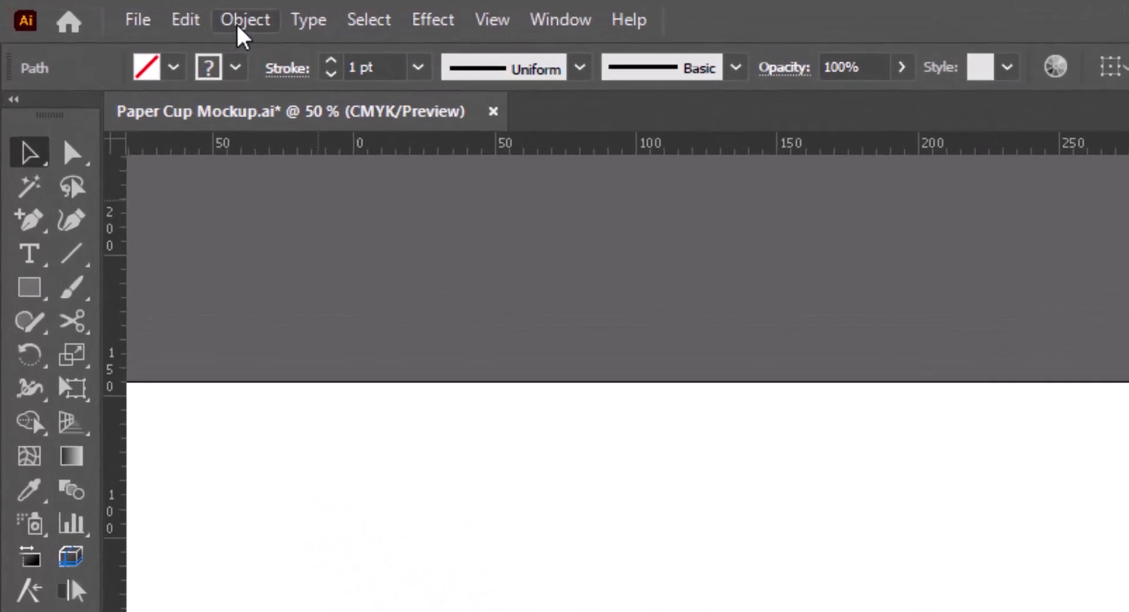
pyautogui.click(102, 8)
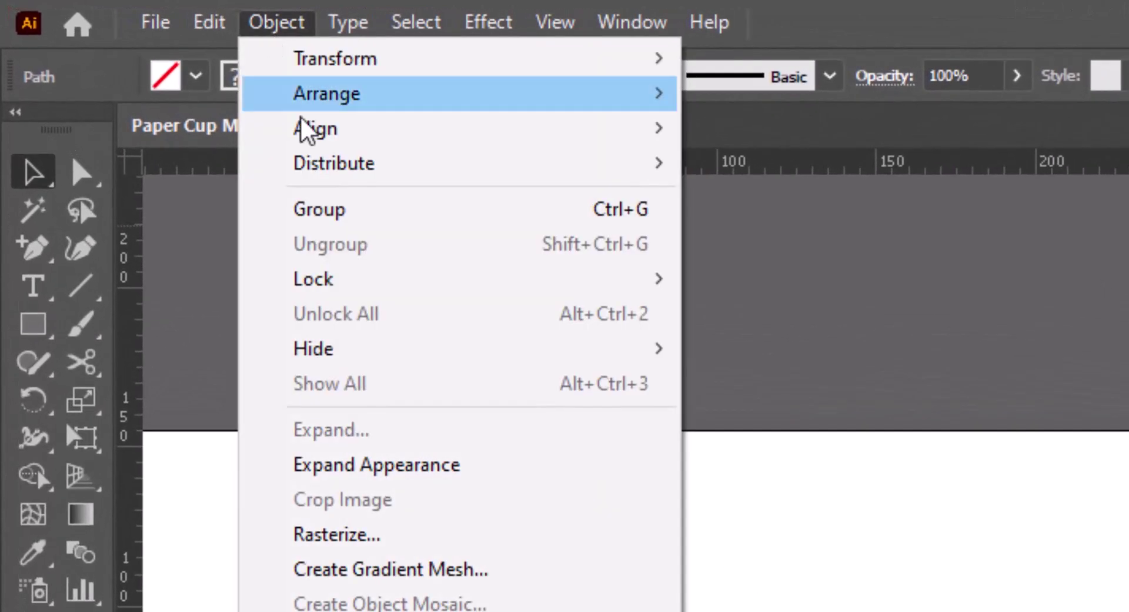
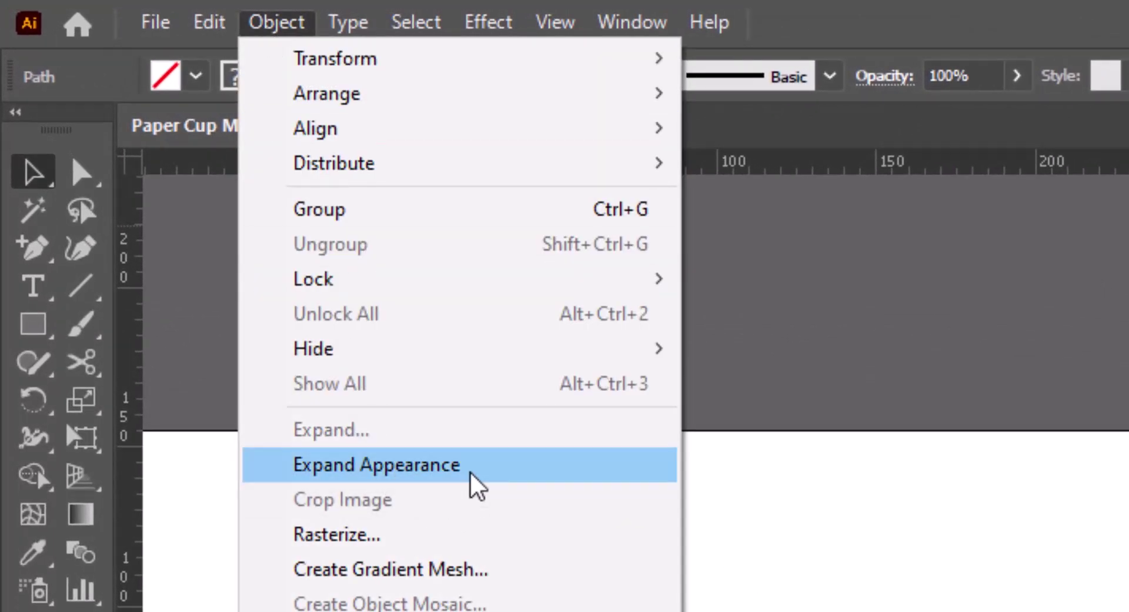
# Expand the 3D appearance of the upright and middle tilted cups into plain groups
pyautogui.click(471, 472)
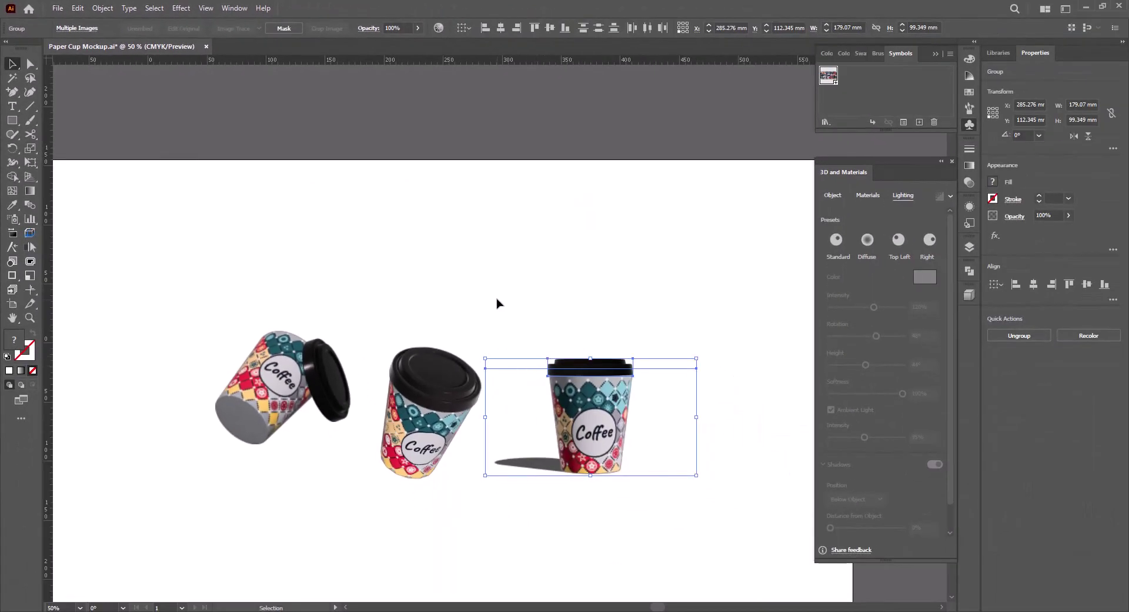
pyautogui.click(497, 303)
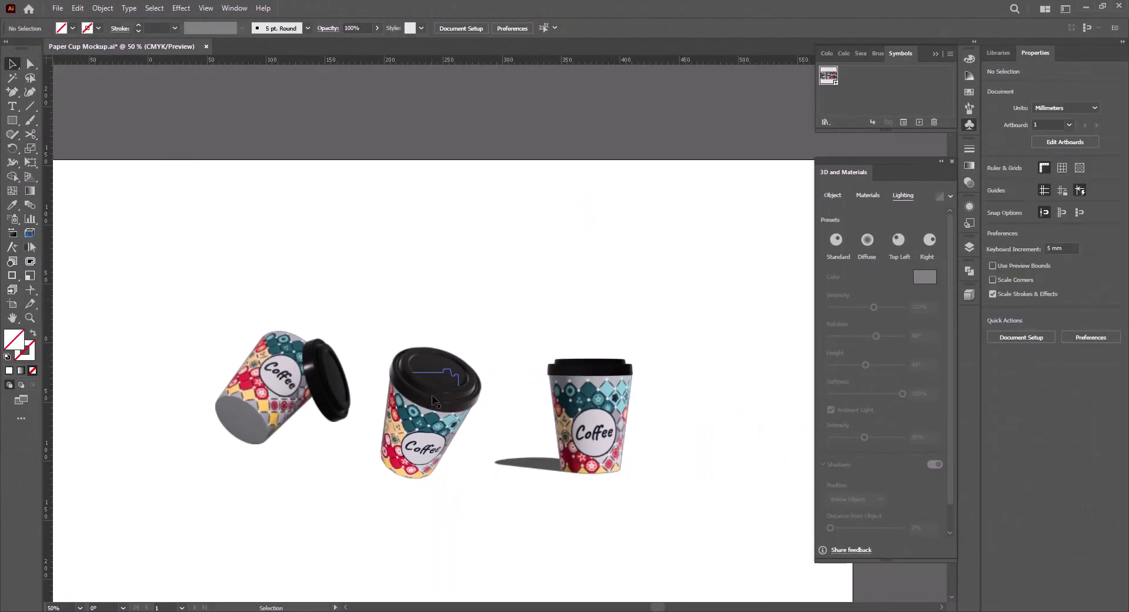
pyautogui.click(461, 453)
pyautogui.click(471, 470)
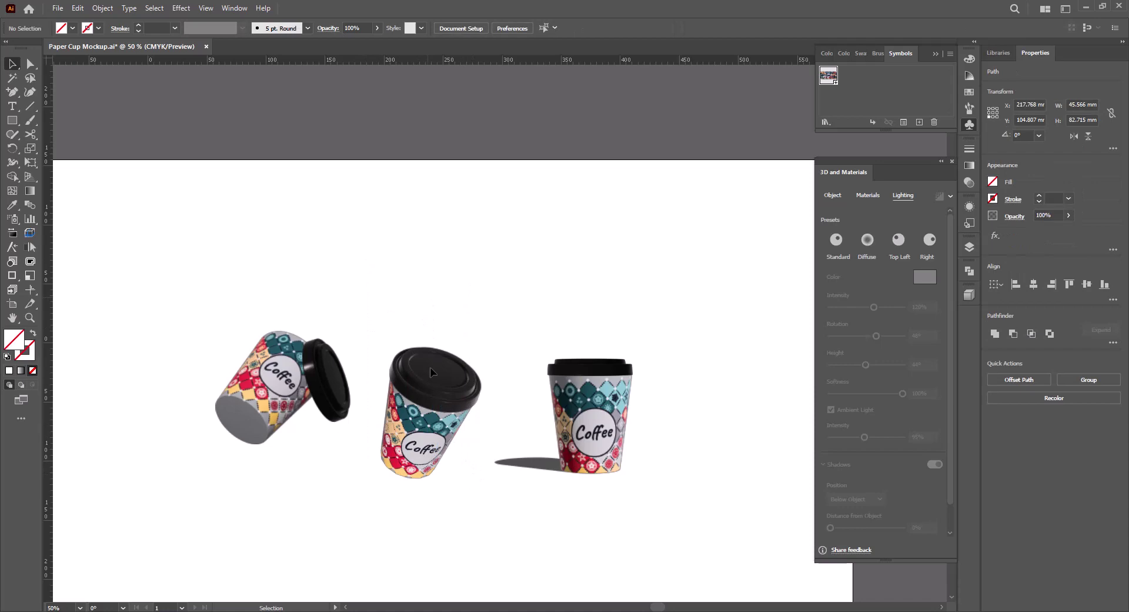
pyautogui.click(402, 414)
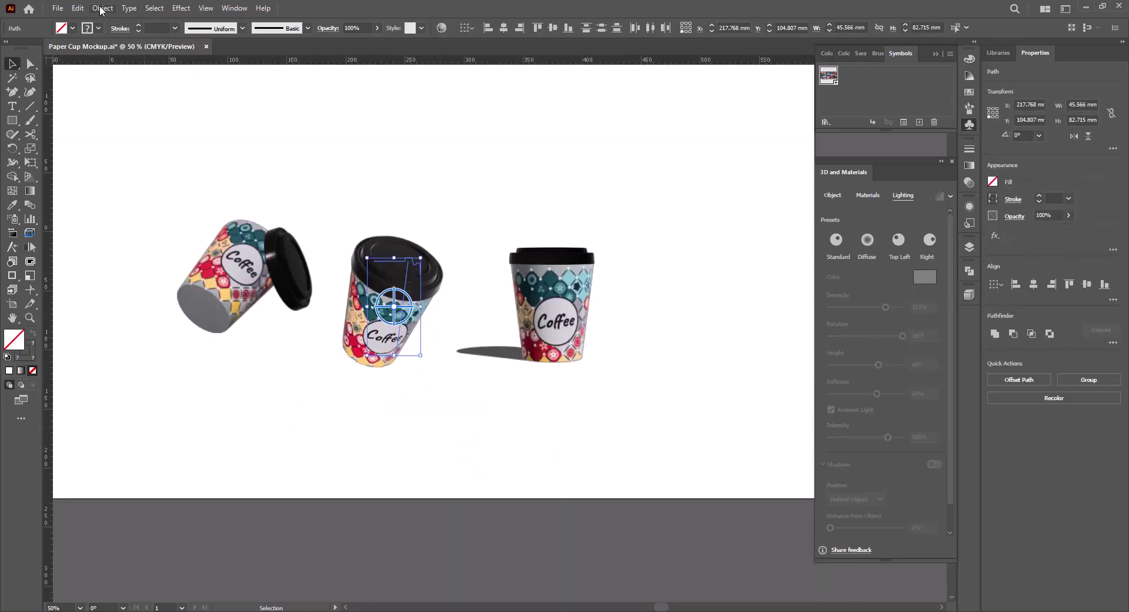
pyautogui.click(102, 10)
pyautogui.click(154, 170)
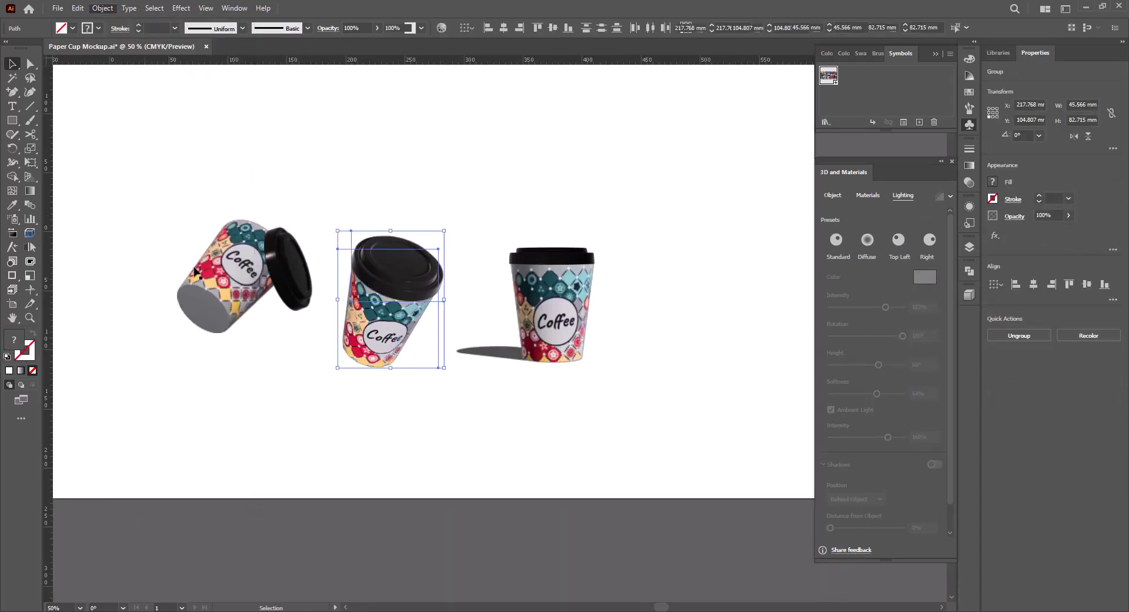
# Turn on 3D shadows set to Below Object for the left tilted cup's lid
pyautogui.click(271, 318)
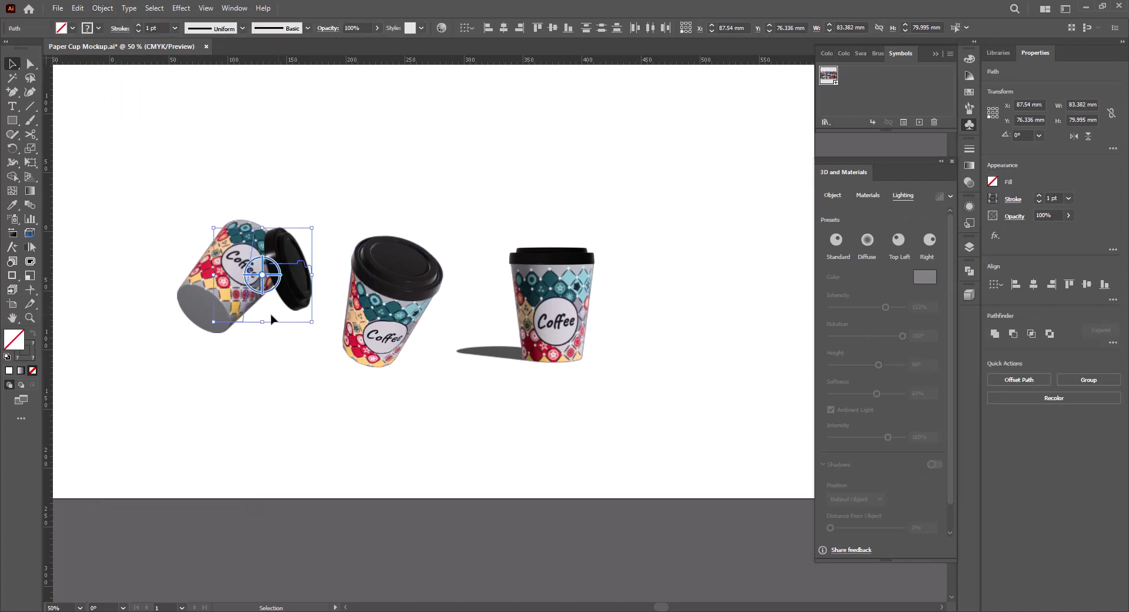
pyautogui.click(164, 219)
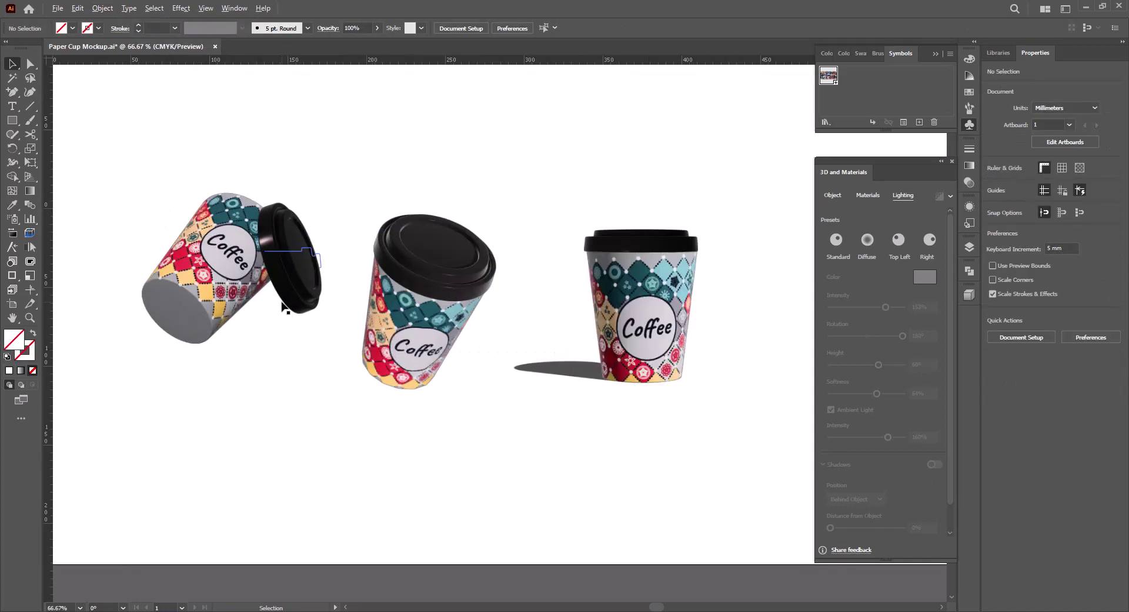
pyautogui.keyDown('alt'); pyautogui.scroll(2, 285, 306); pyautogui.keyUp('alt')
pyautogui.keyDown('alt'); pyautogui.scroll(1, 285, 306); pyautogui.keyUp('alt')
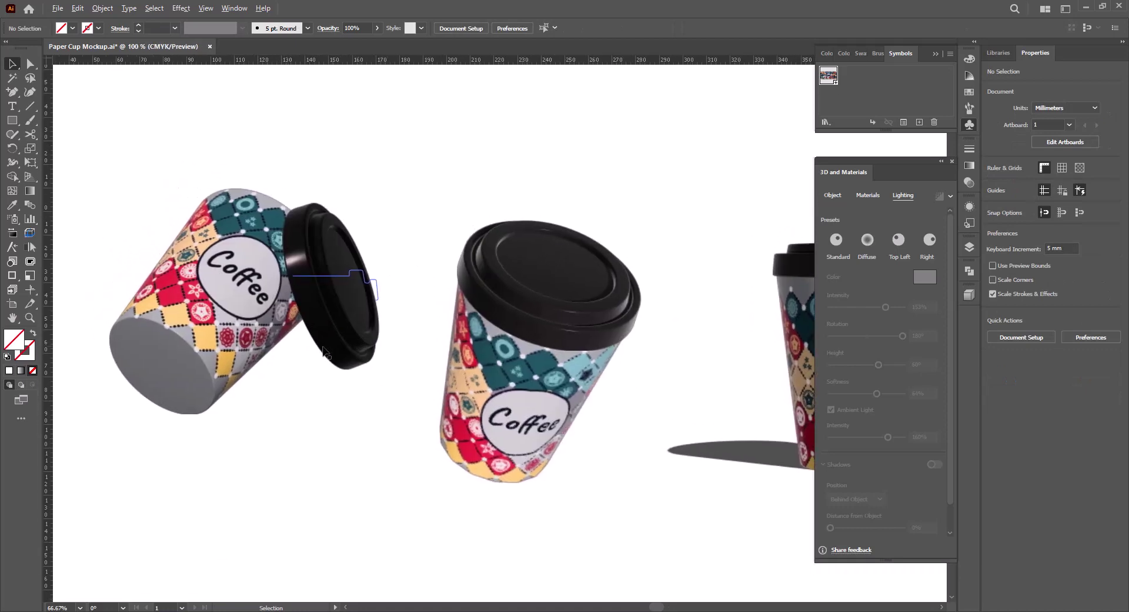
pyautogui.click(934, 464)
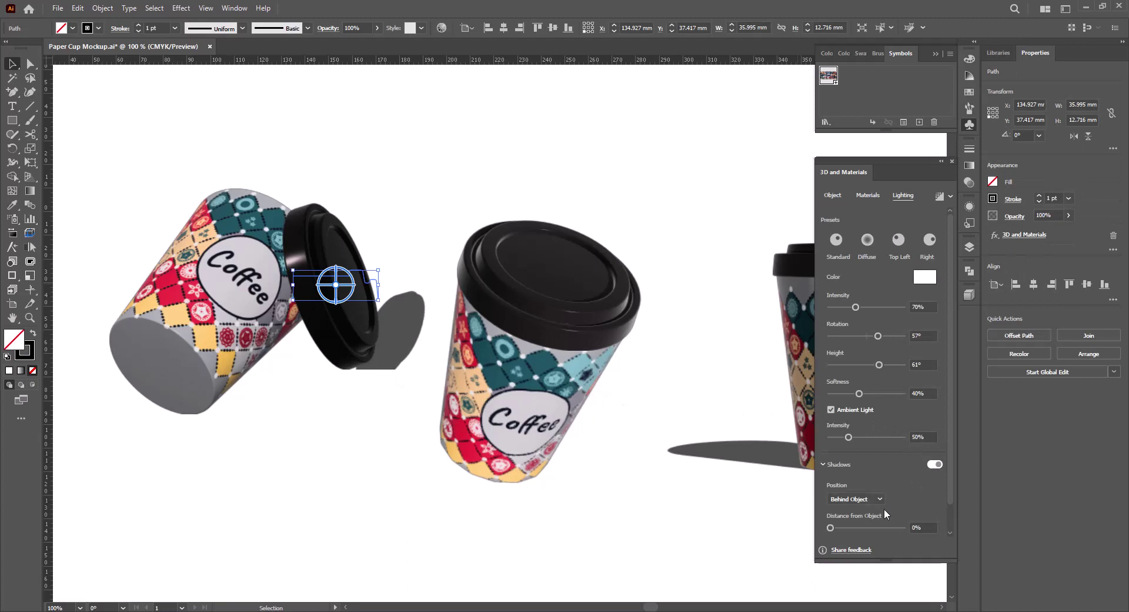
pyautogui.click(861, 524)
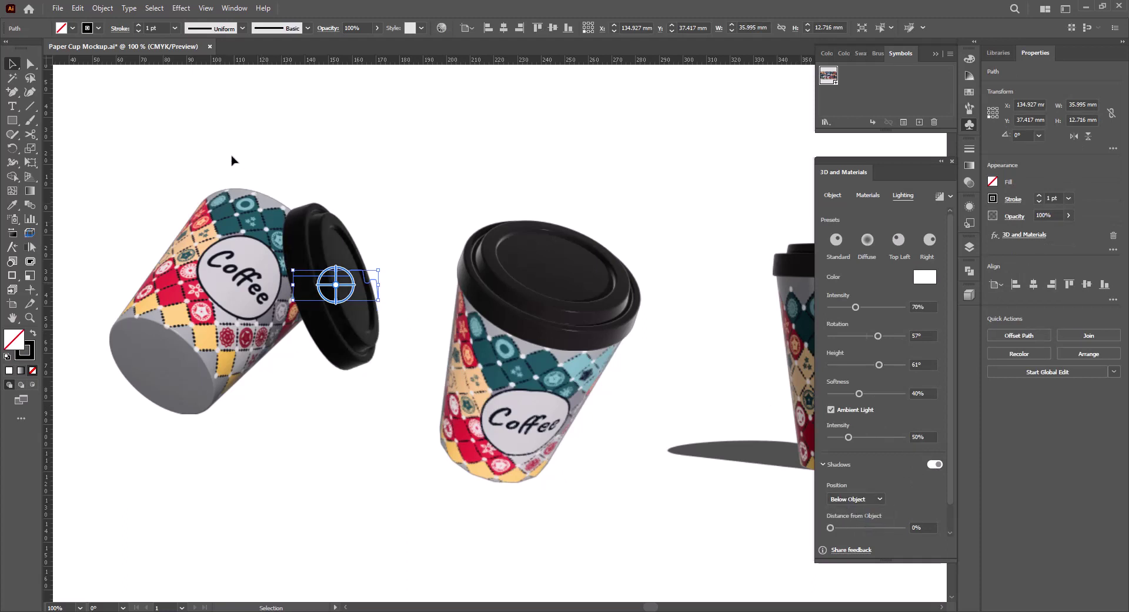
# Expand the left tilted cup's 3D appearance and move it up and left
pyautogui.keyDown('shift'); pyautogui.click(255, 243); pyautogui.keyUp('shift')
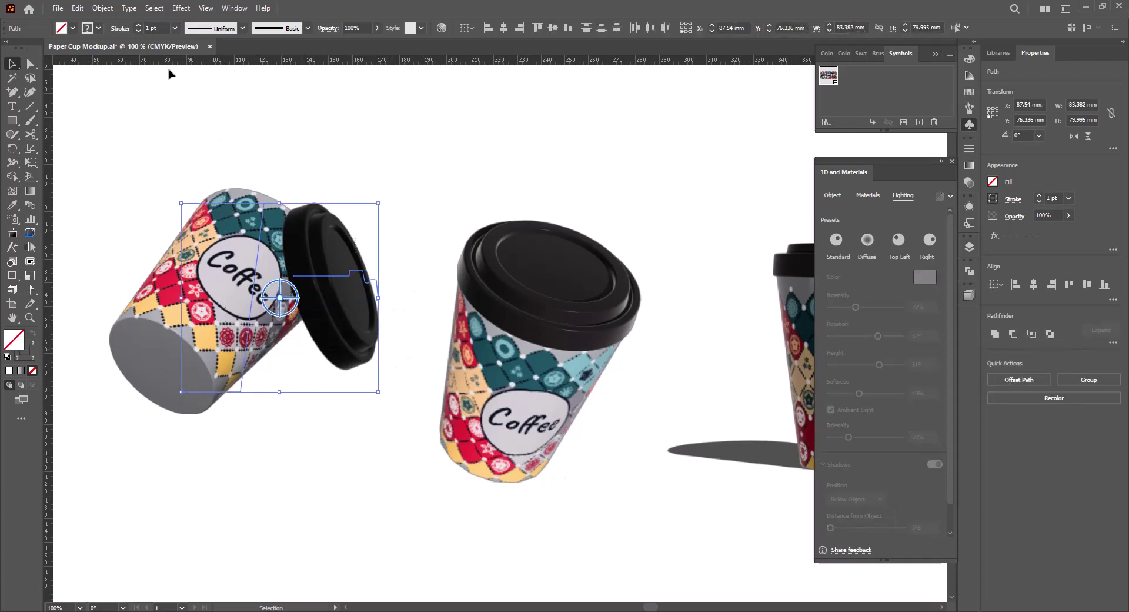
pyautogui.click(104, 8)
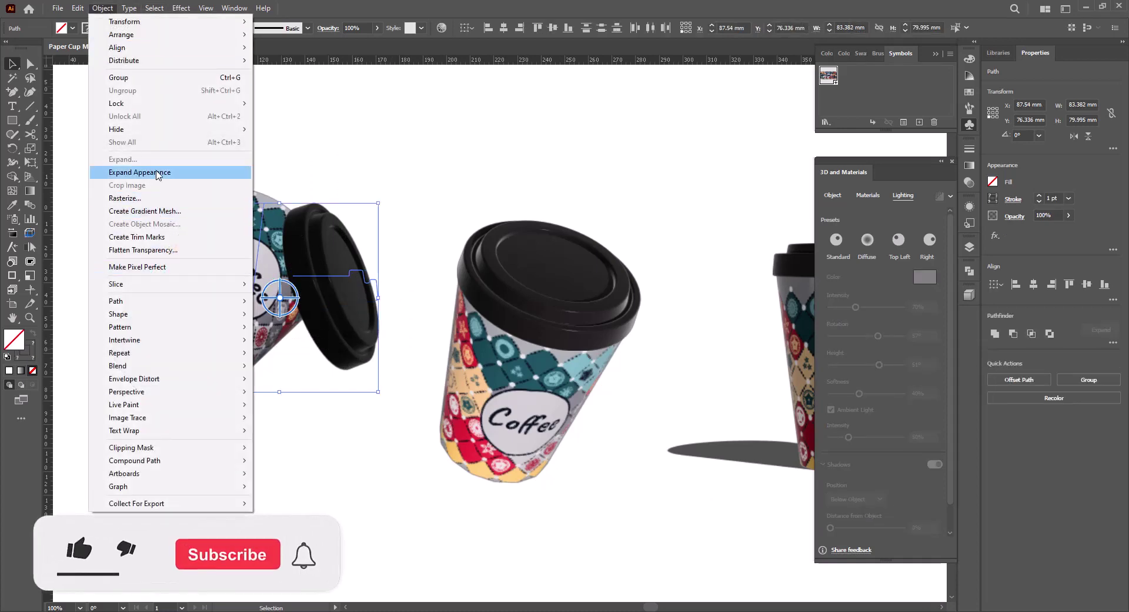
pyautogui.click(157, 173)
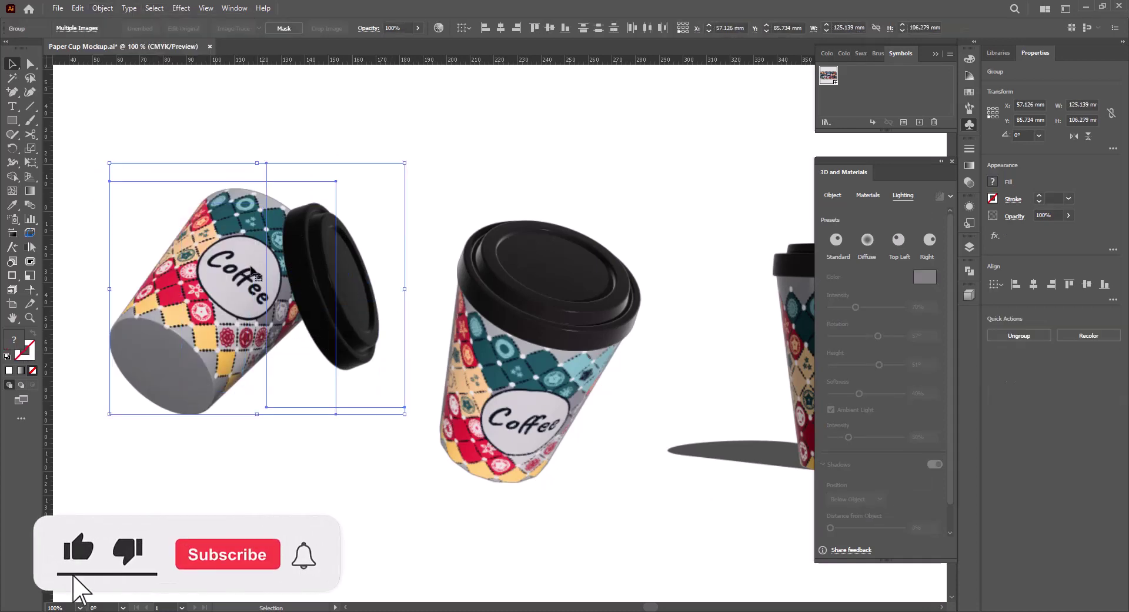
pyautogui.scroll(-4, 287, 317)
pyautogui.hscroll(-2, 353, 341)
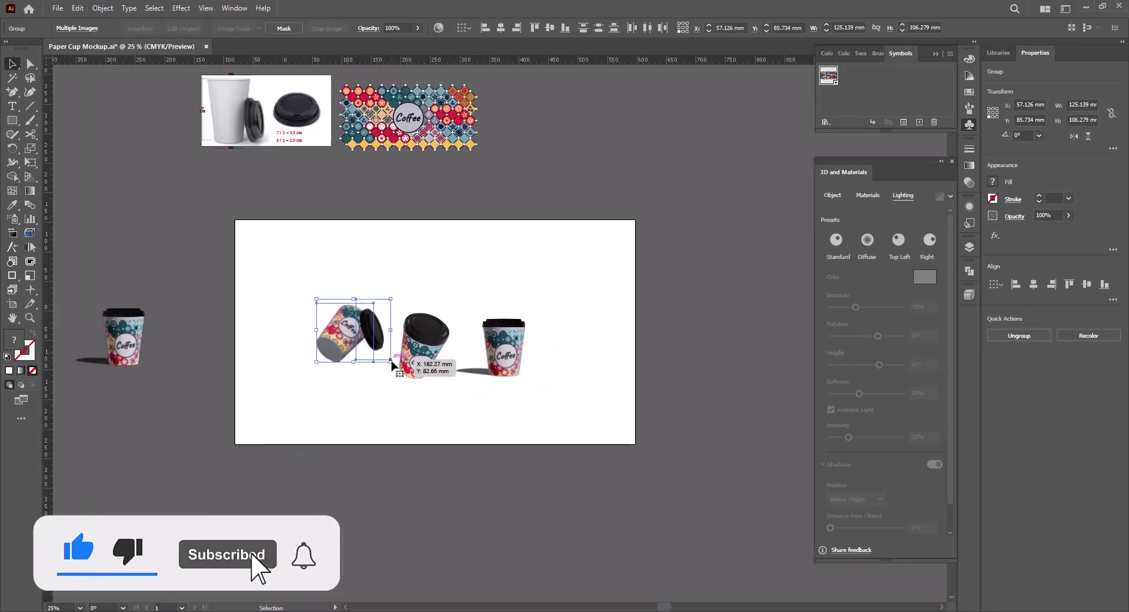
pyautogui.moveTo(390, 362)
pyautogui.mouseDown()
pyautogui.moveTo(446, 411)
pyautogui.moveTo(361, 327)
pyautogui.moveTo(379, 321)
pyautogui.mouseUp()
# Rasterize the left cup with a transparent background at 300 ppi
pyautogui.scroll(2, 380, 320)
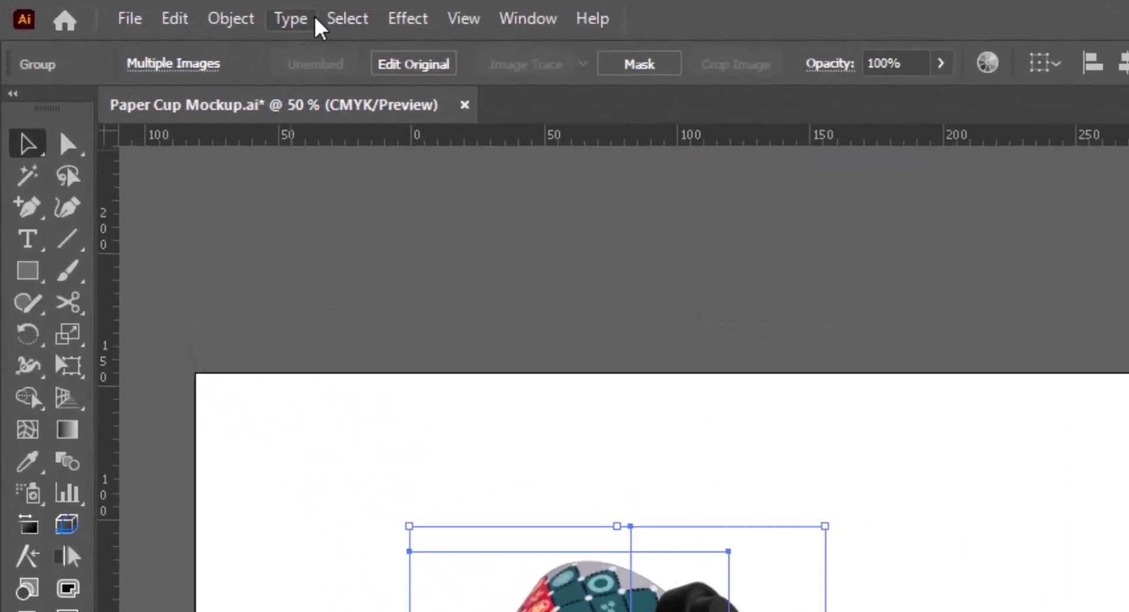
pyautogui.click(102, 7)
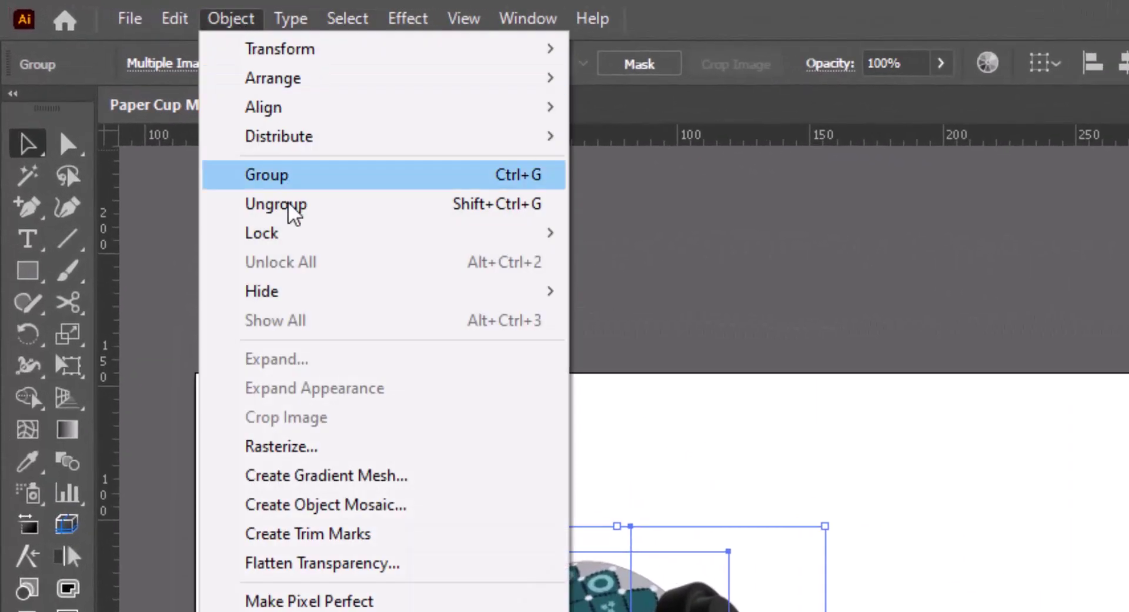
pyautogui.click(386, 447)
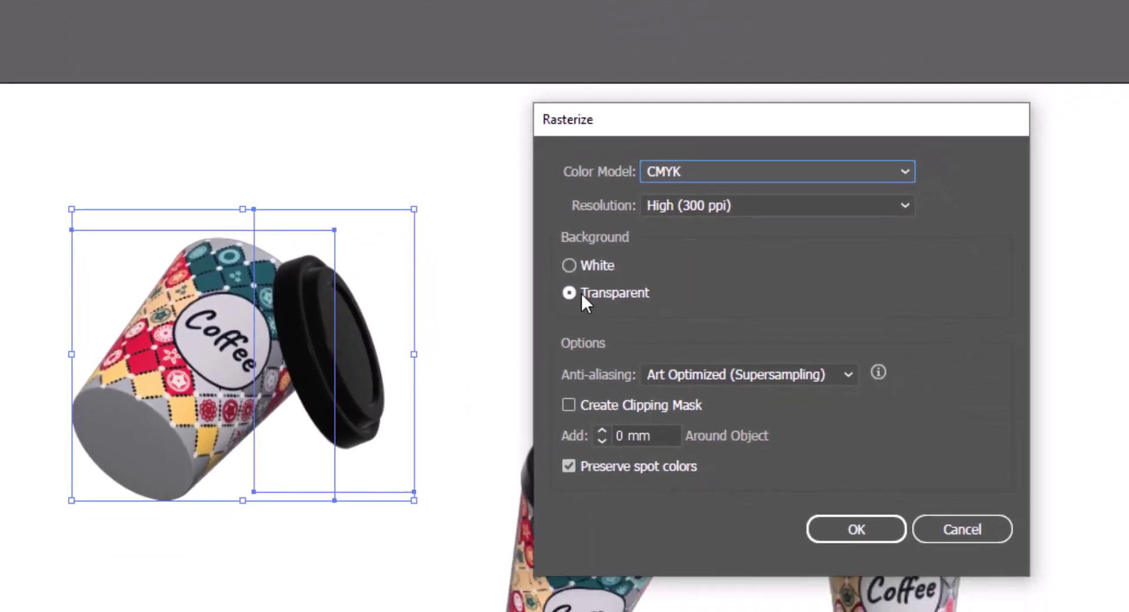
pyautogui.click(852, 531)
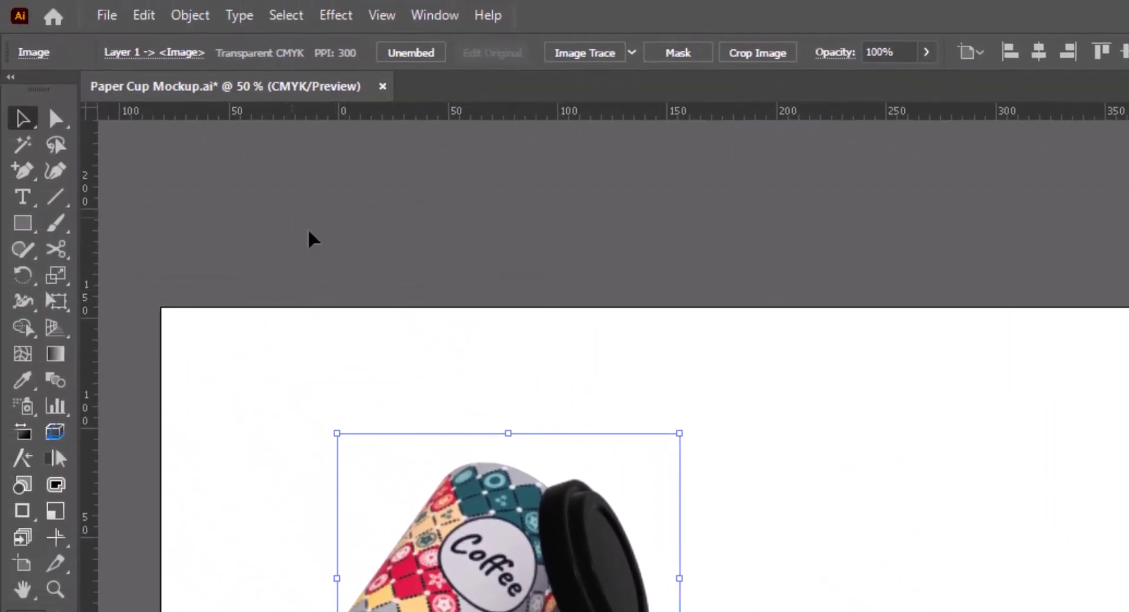
# Apply a Gaussian Blur of about 20.5 pixels to the rasterized left cup
pyautogui.click(286, 17)
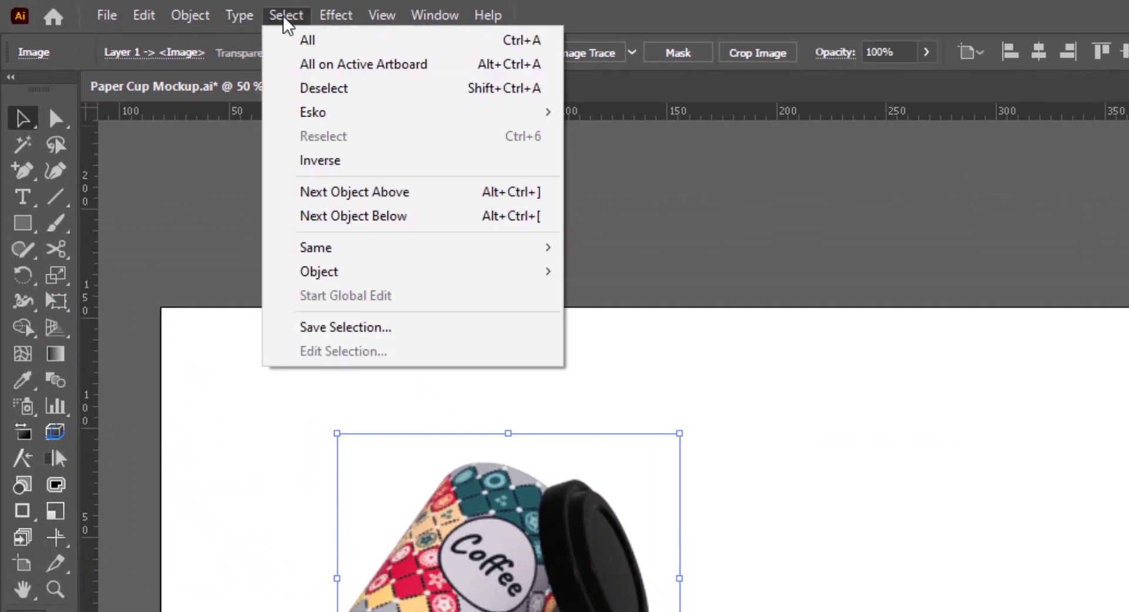
pyautogui.moveTo(359, 379)
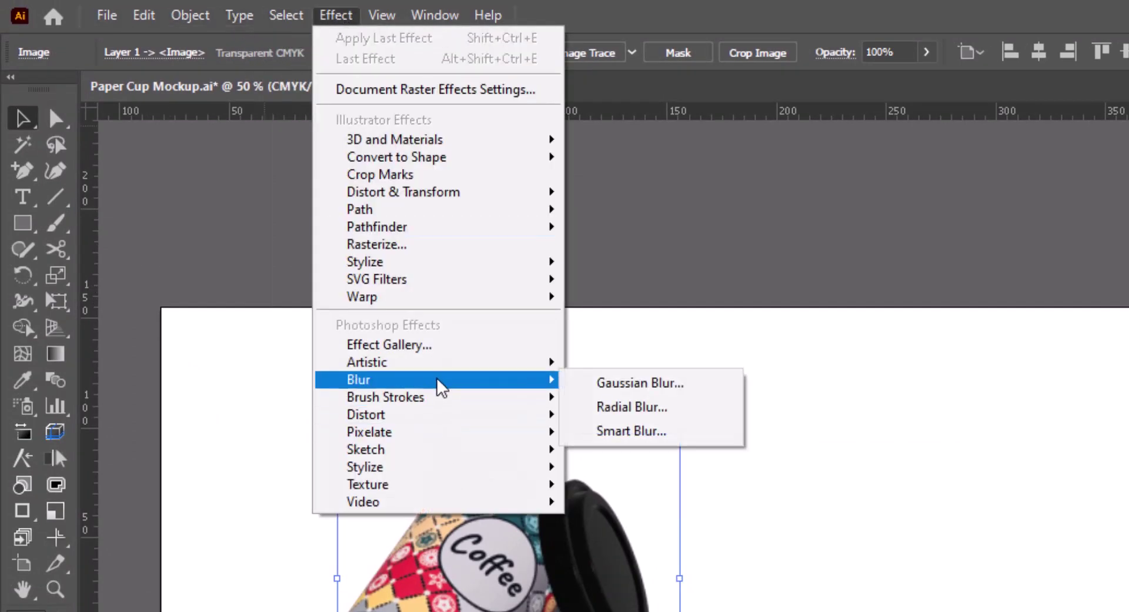
pyautogui.click(661, 390)
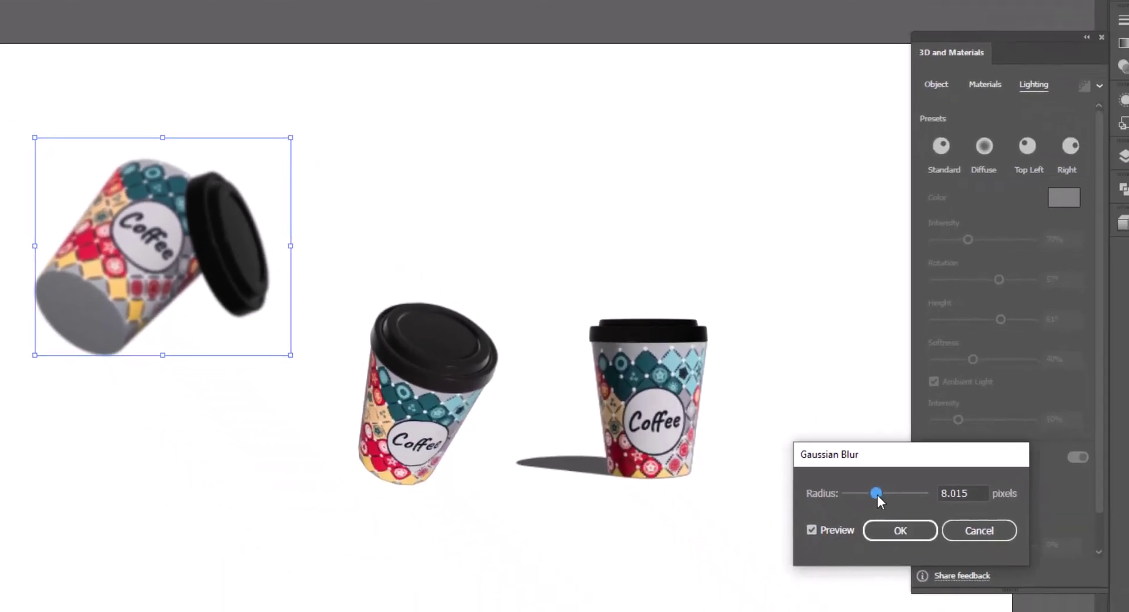
pyautogui.moveTo(877, 494); pyautogui.dragTo(888, 494)
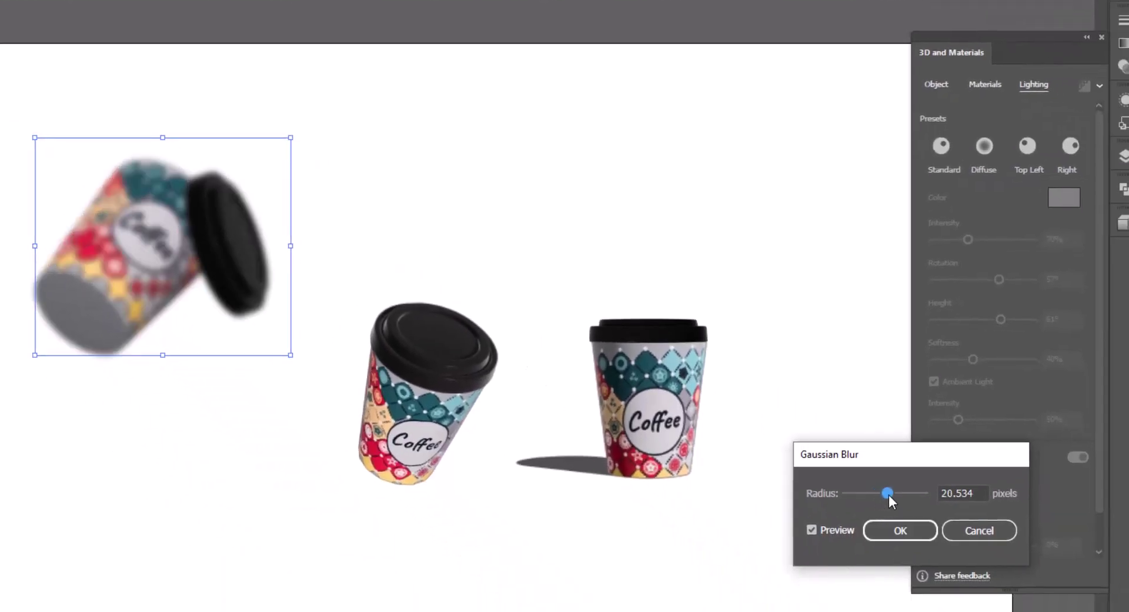
pyautogui.click(886, 529)
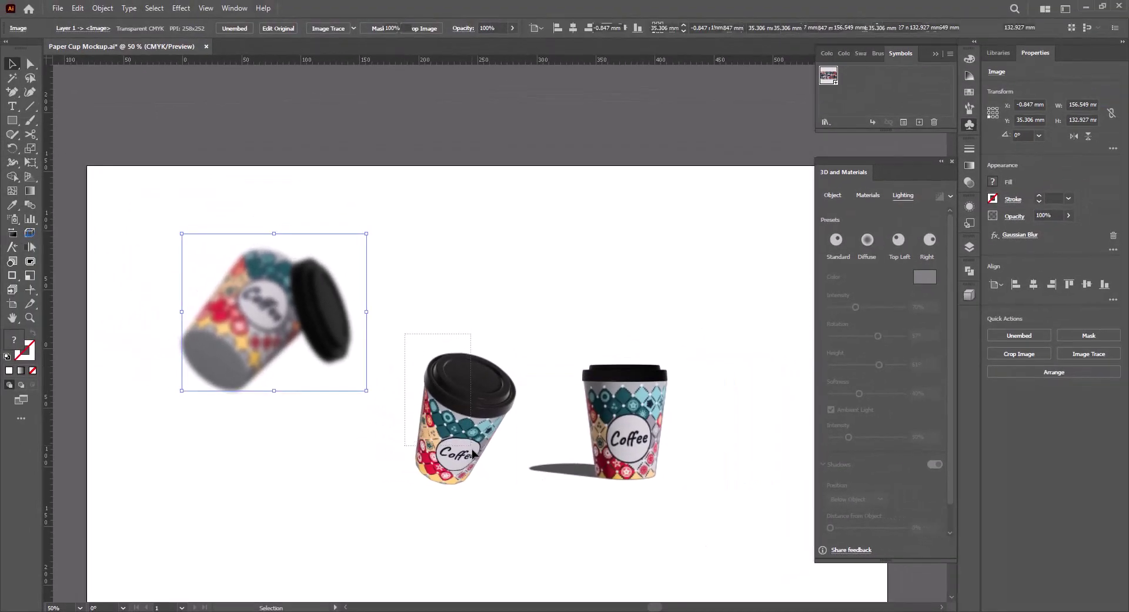
pyautogui.click(478, 481)
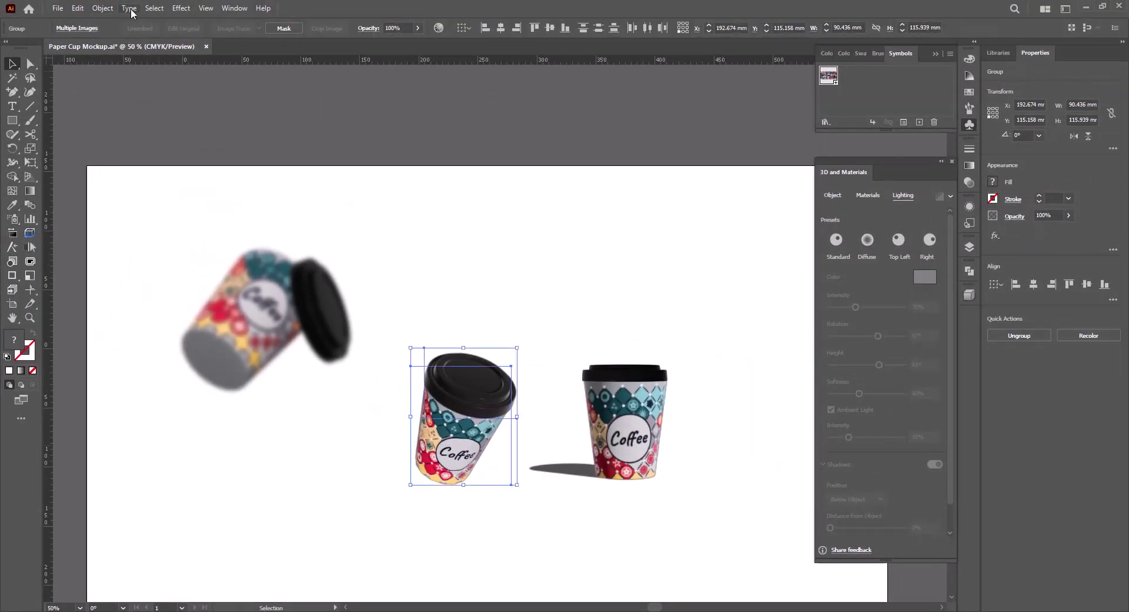
# Rasterize the middle tilted cup, then enlarge it and move it up-left
pyautogui.click(103, 8)
pyautogui.click(147, 197)
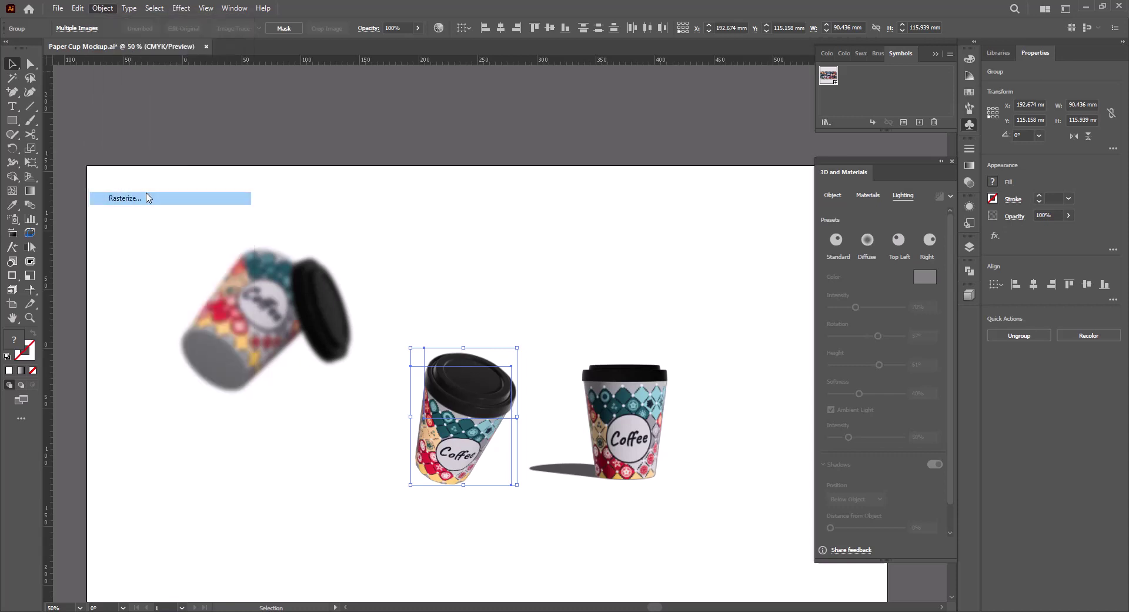
pyautogui.click(610, 407)
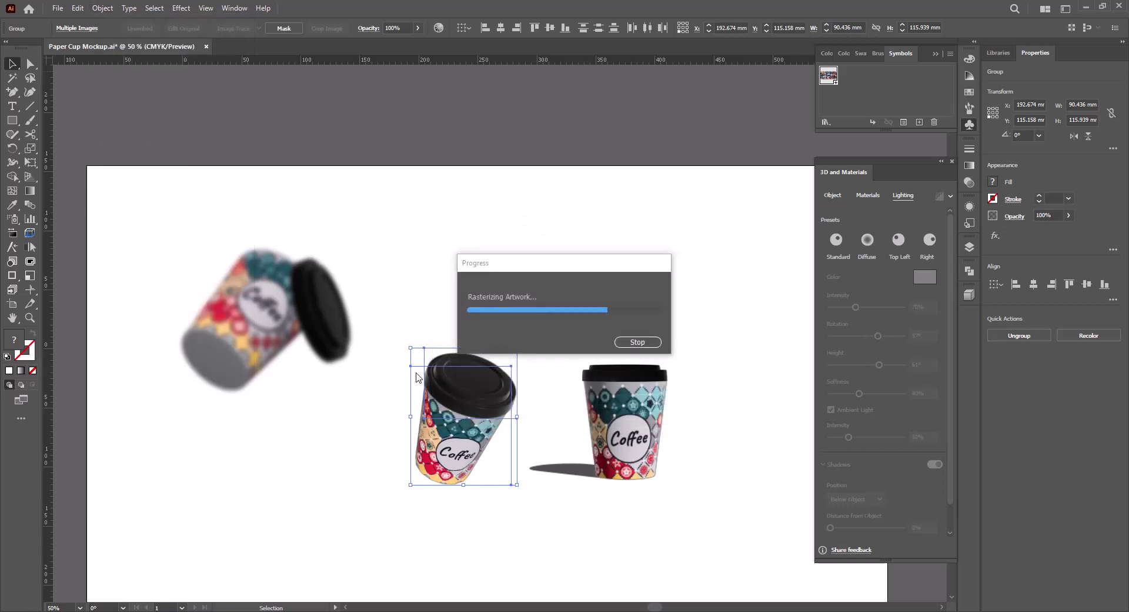
pyautogui.moveTo(410, 348)
pyautogui.mouseDown()
pyautogui.moveTo(347, 269)
pyautogui.moveTo(379, 334)
pyautogui.mouseUp()
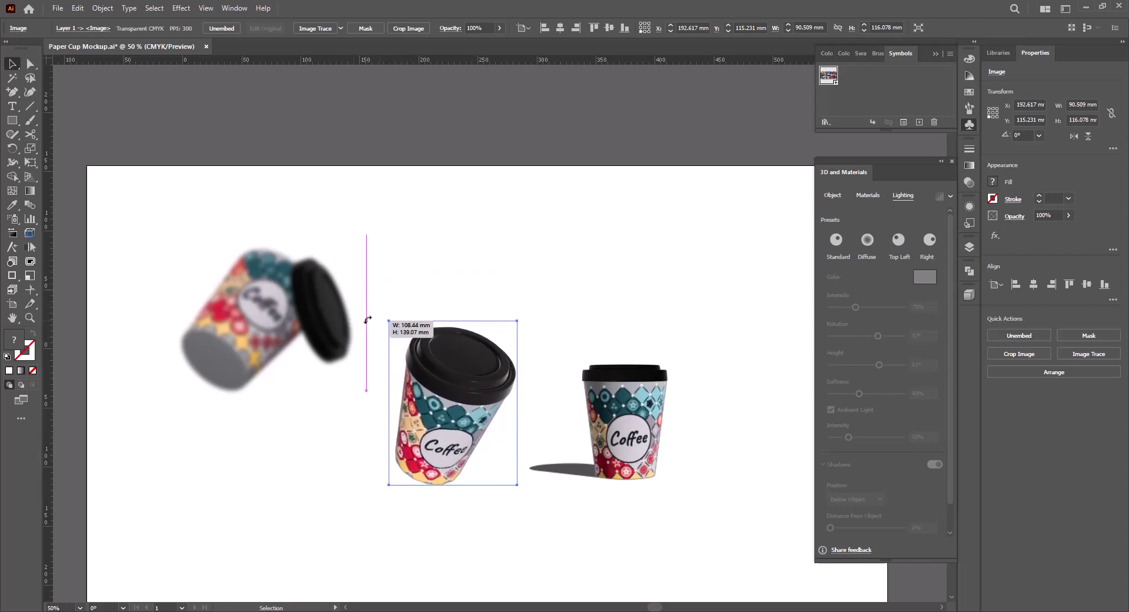
pyautogui.moveTo(379, 334); pyautogui.dragTo(387, 317)
pyautogui.moveTo(444, 416); pyautogui.dragTo(424, 355)
# Nudge the blurred left cup slightly right and up, and shrink it
pyautogui.keyDown('shift'); pyautogui.click(271, 326); pyautogui.keyUp('shift')
pyautogui.click(271, 325)
pyautogui.moveTo(325, 378); pyautogui.dragTo(346, 372)
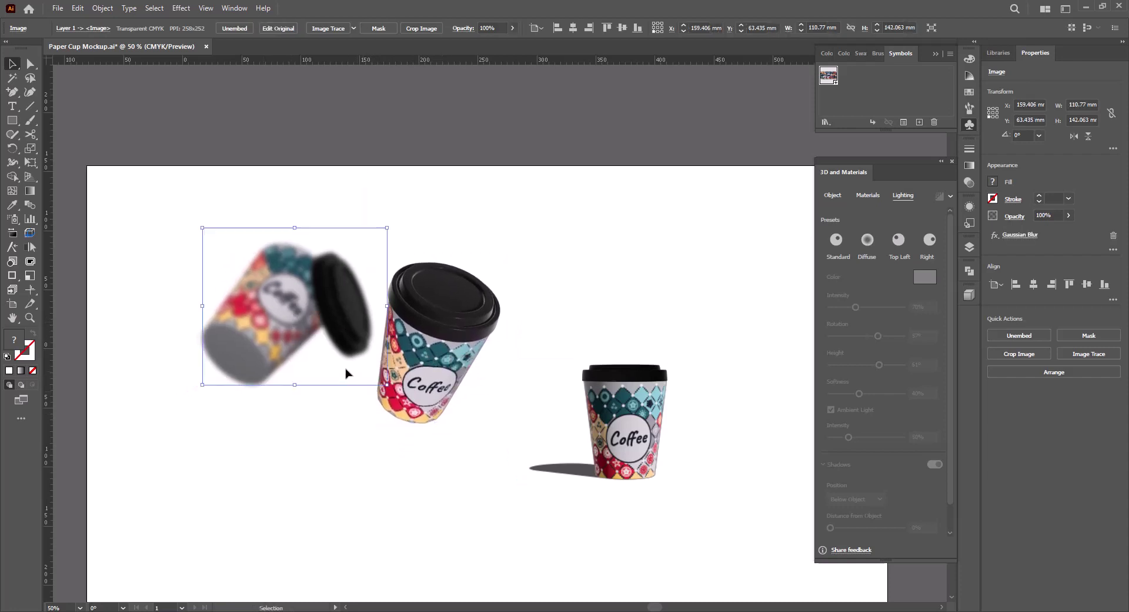
pyautogui.moveTo(210, 382); pyautogui.dragTo(236, 360)
# Apply a Gaussian Blur of about 9.5 pixels to the middle cup
pyautogui.click(435, 419)
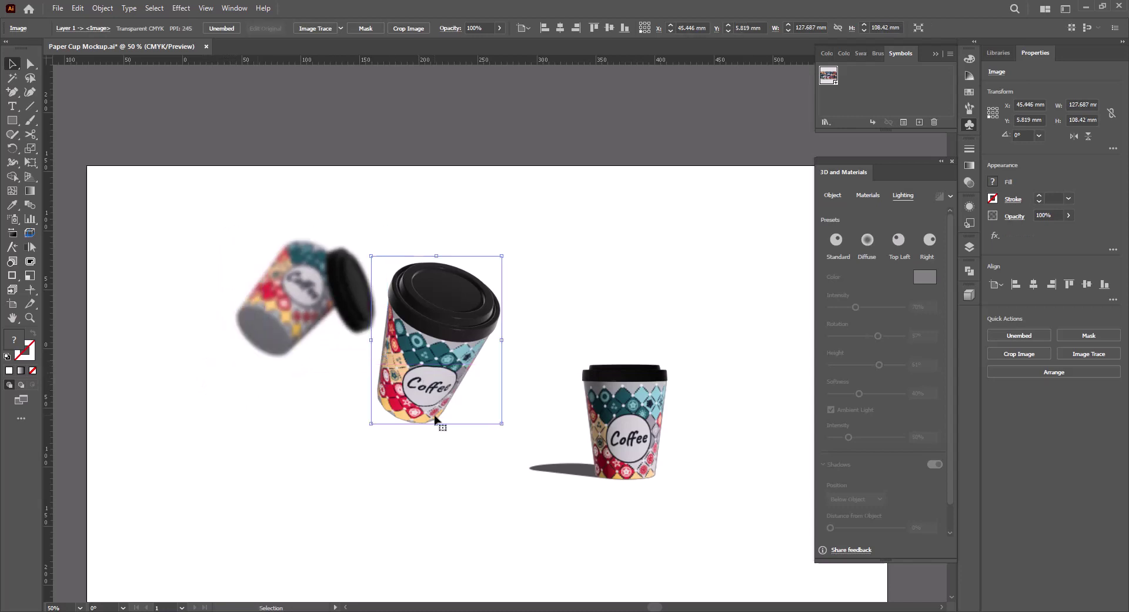
pyautogui.click(175, 11)
pyautogui.moveTo(194, 204)
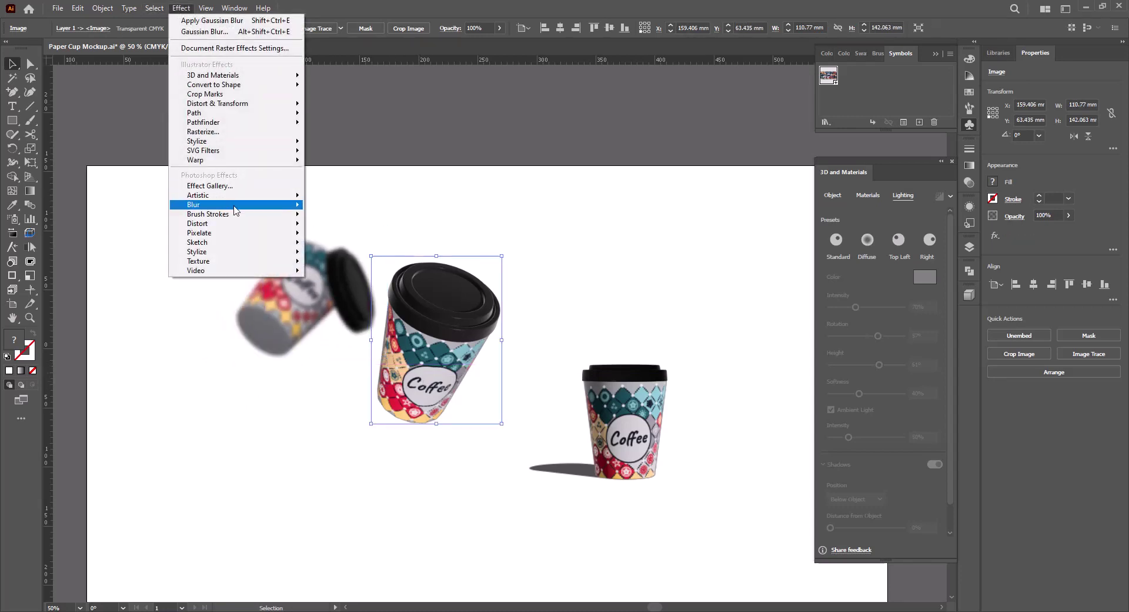
pyautogui.click(345, 206)
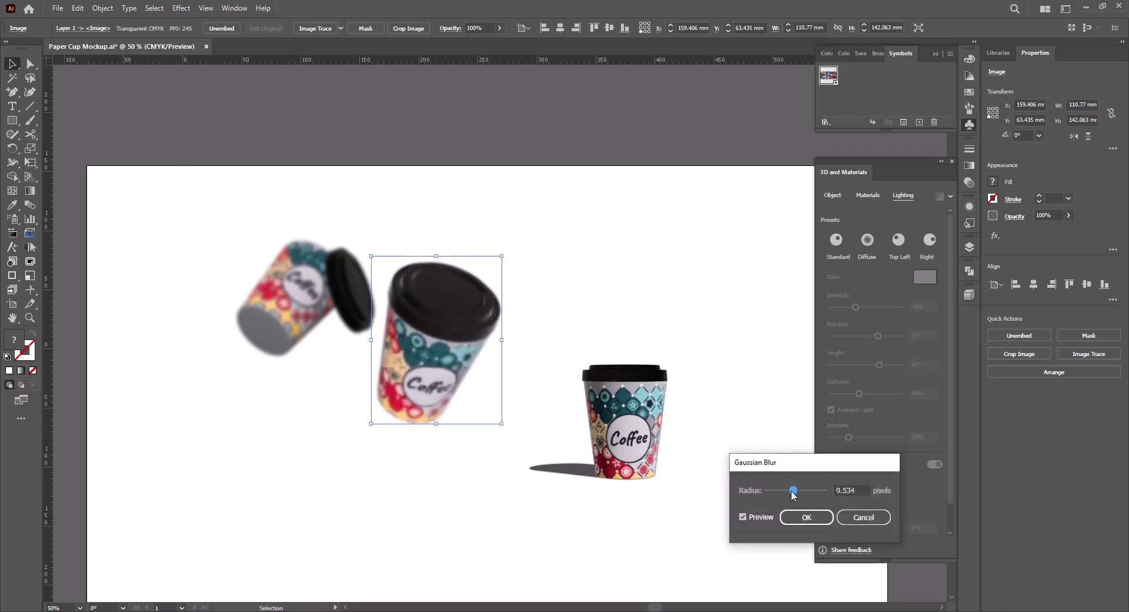
pyautogui.click(807, 516)
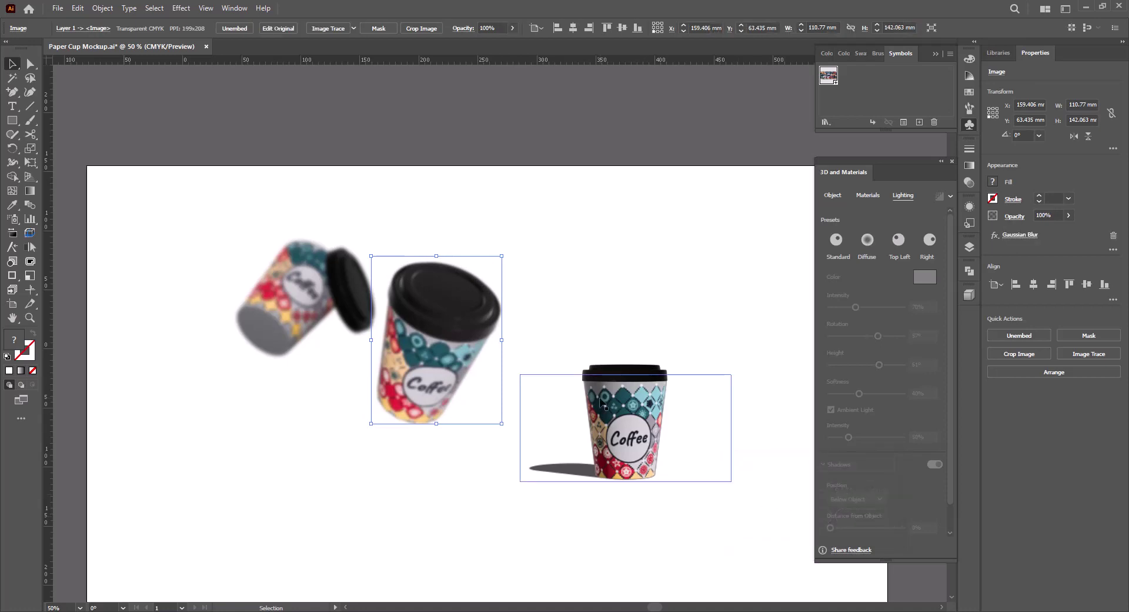
pyautogui.scroll(-1, 420, 360)
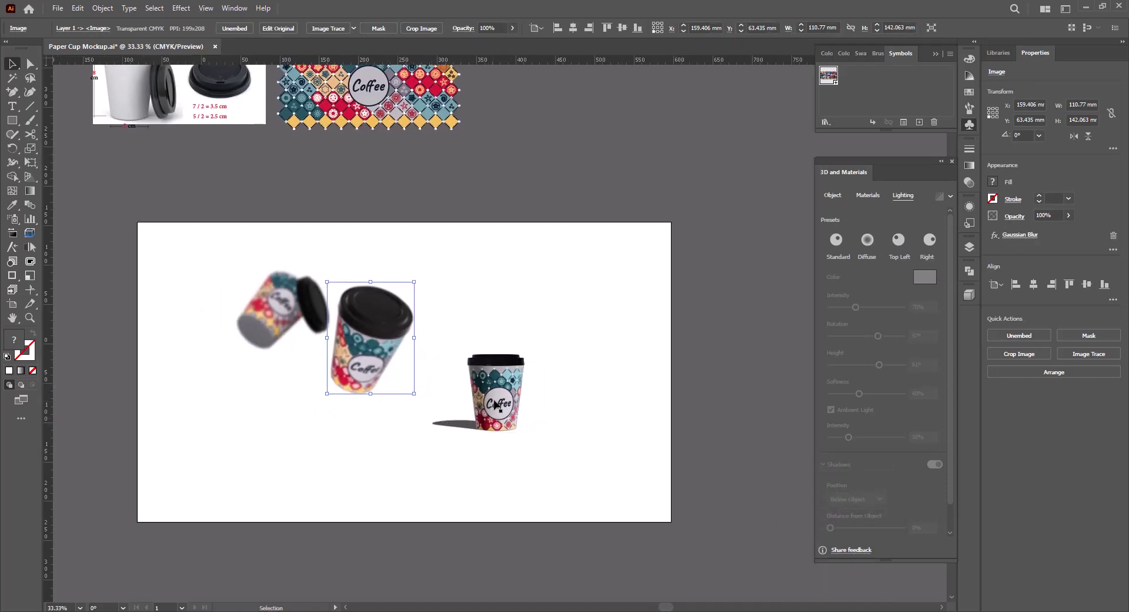
# Rasterize the upright cup together with its shadow into one image
pyautogui.moveTo(570, 477); pyautogui.dragTo(457, 346)
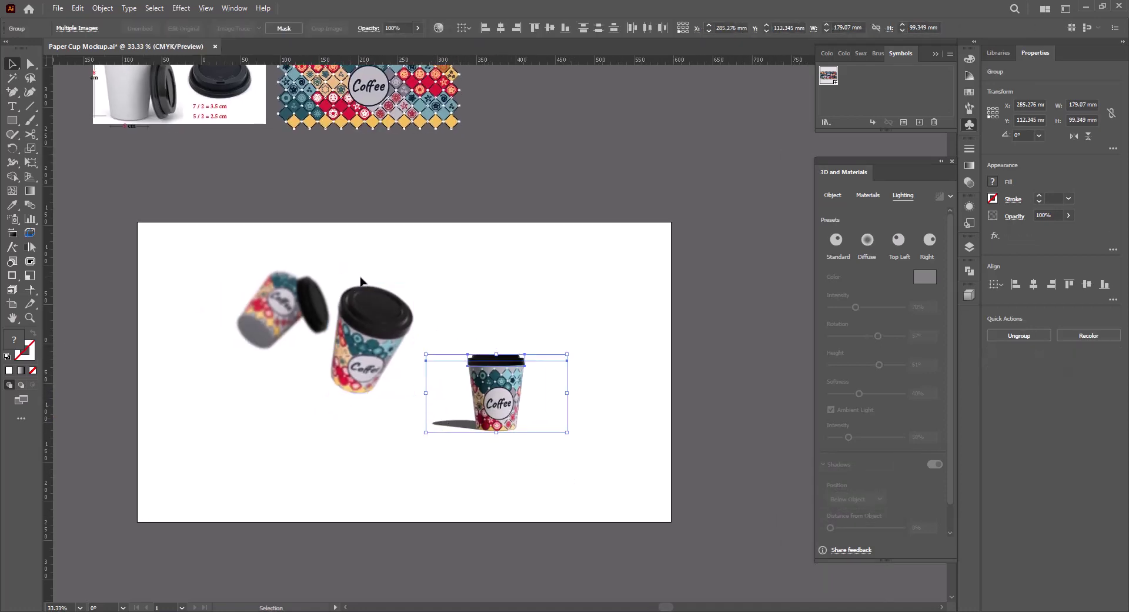
pyautogui.click(103, 8)
pyautogui.moveTo(124, 340)
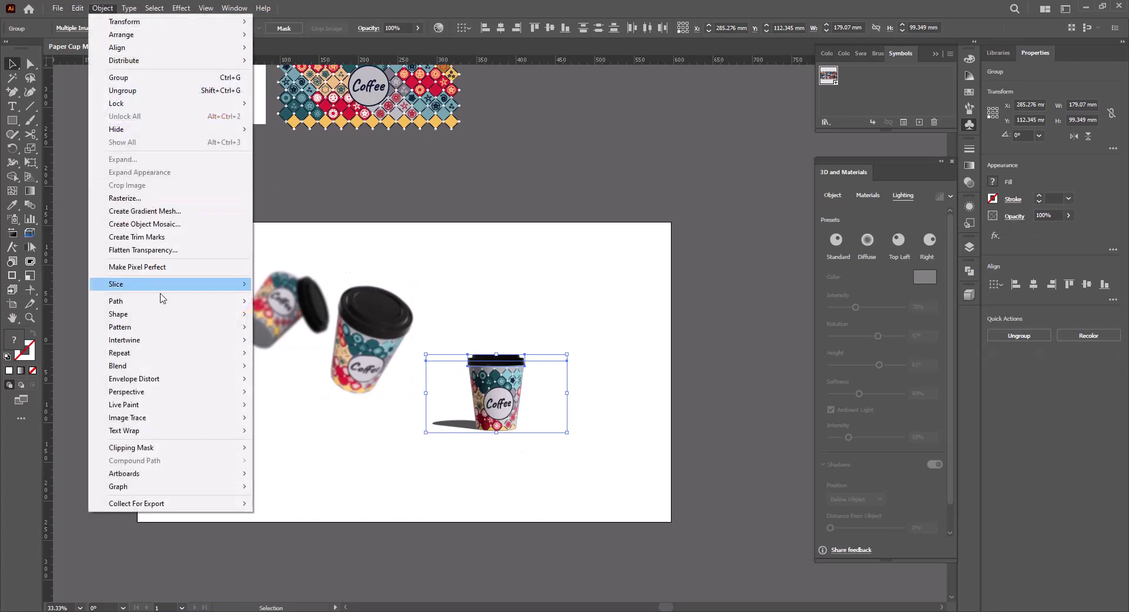
pyautogui.click(187, 199)
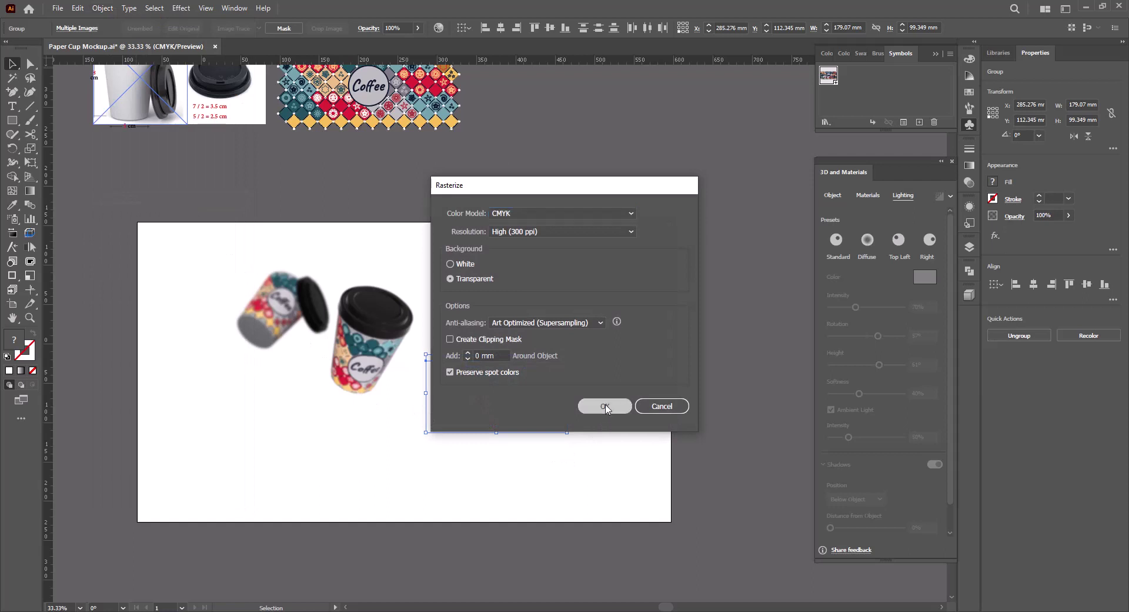
pyautogui.click(603, 407)
# Scale the cup image up greatly and move it to the artboard's right side
pyautogui.moveTo(426, 354); pyautogui.dragTo(310, 250)
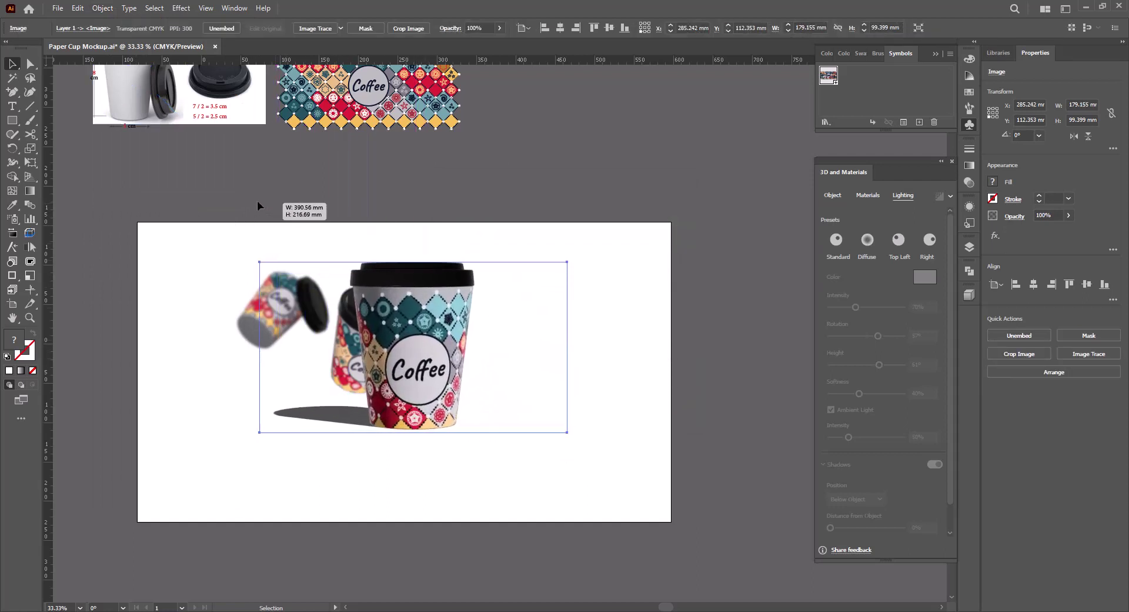
pyautogui.moveTo(310, 252); pyautogui.dragTo(242, 188)
pyautogui.moveTo(393, 368); pyautogui.dragTo(537, 448)
pyautogui.moveTo(378, 323); pyautogui.dragTo(308, 270)
# Scale the two blurred tilted cups together, then resize the left one
pyautogui.click(270, 318)
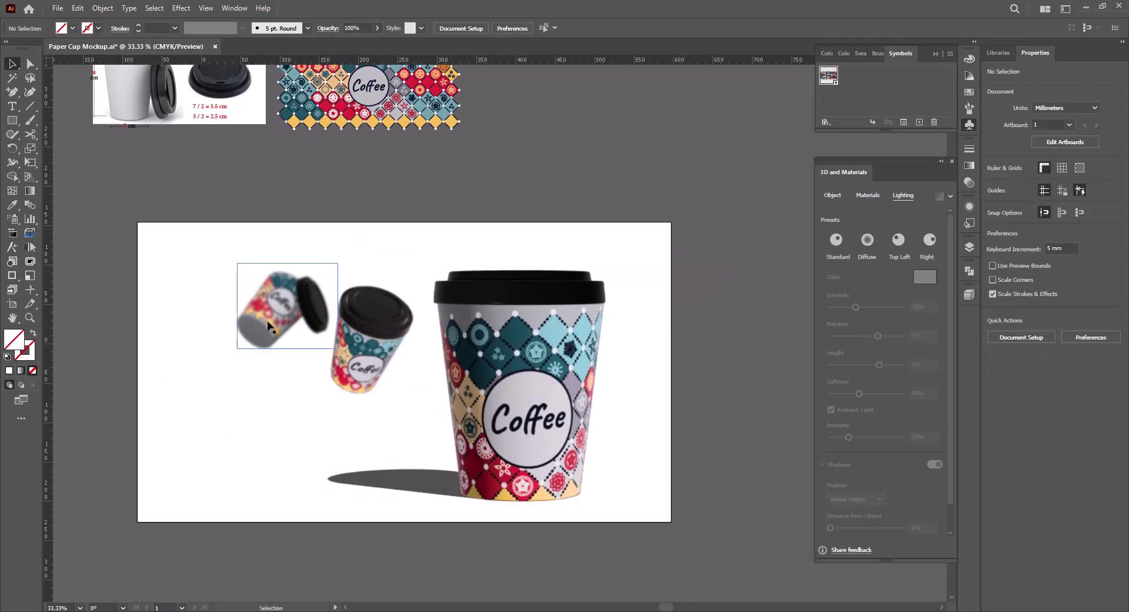
pyautogui.keyDown('shift'); pyautogui.click(376, 353); pyautogui.keyUp('shift')
pyautogui.moveTo(424, 438)
pyautogui.mouseDown()
pyautogui.moveTo(423, 417)
pyautogui.moveTo(428, 442)
pyautogui.mouseUp()
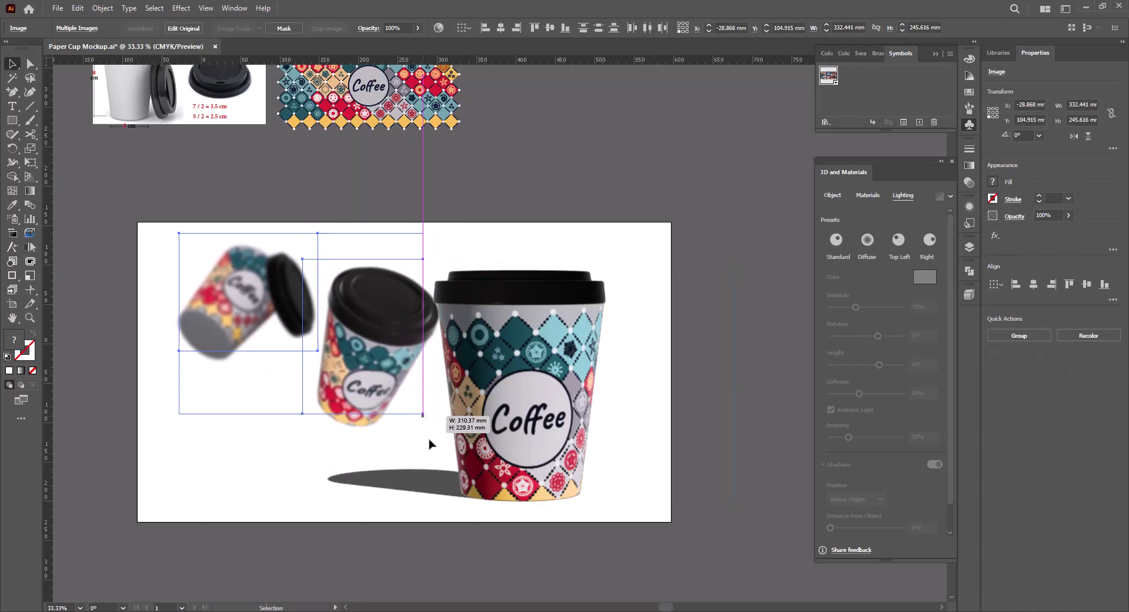
pyautogui.click(241, 294)
pyautogui.moveTo(317, 350); pyautogui.dragTo(297, 336)
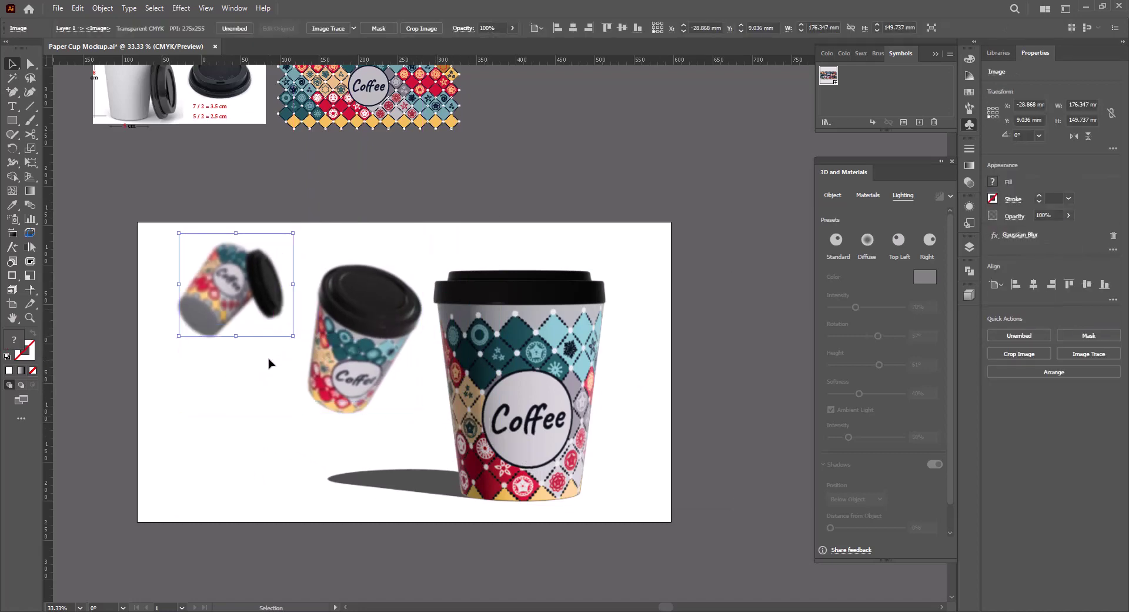
# Nudge the large cup right and fine-tune the middle and left cups' size and position
pyautogui.click(506, 362)
pyautogui.moveTo(507, 361); pyautogui.dragTo(521, 362)
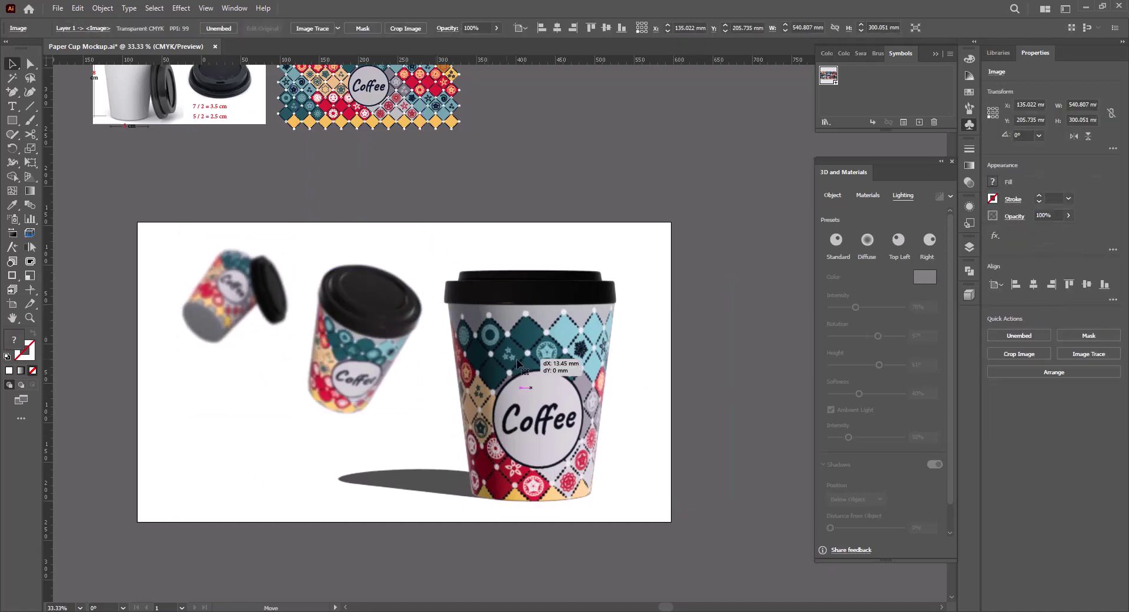
pyautogui.click(415, 408)
pyautogui.moveTo(421, 419); pyautogui.dragTo(415, 415)
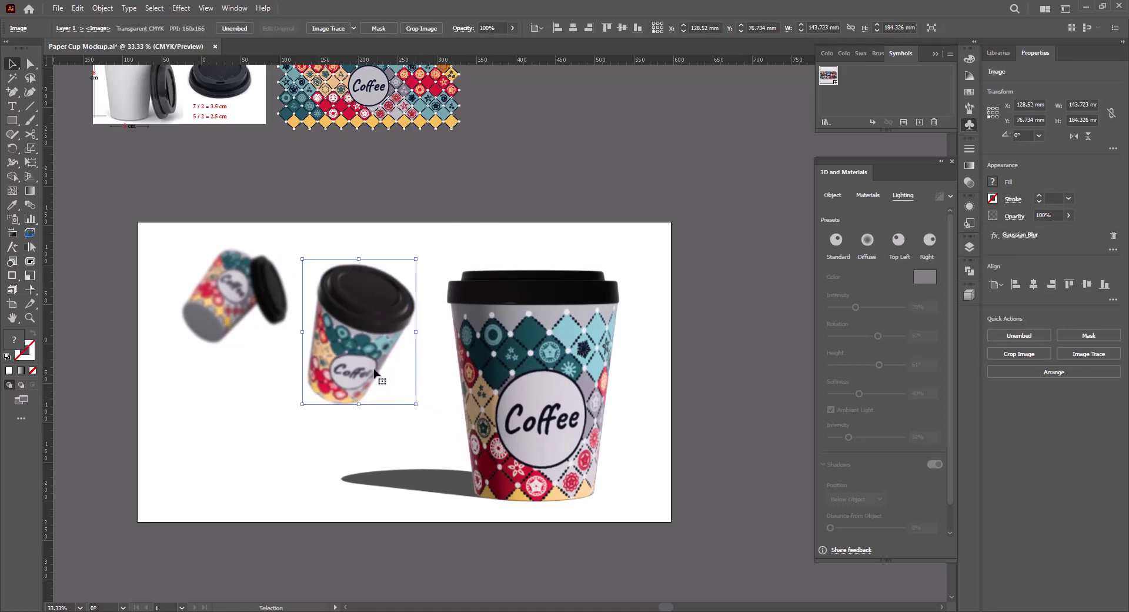
pyautogui.moveTo(230, 299); pyautogui.dragTo(245, 288)
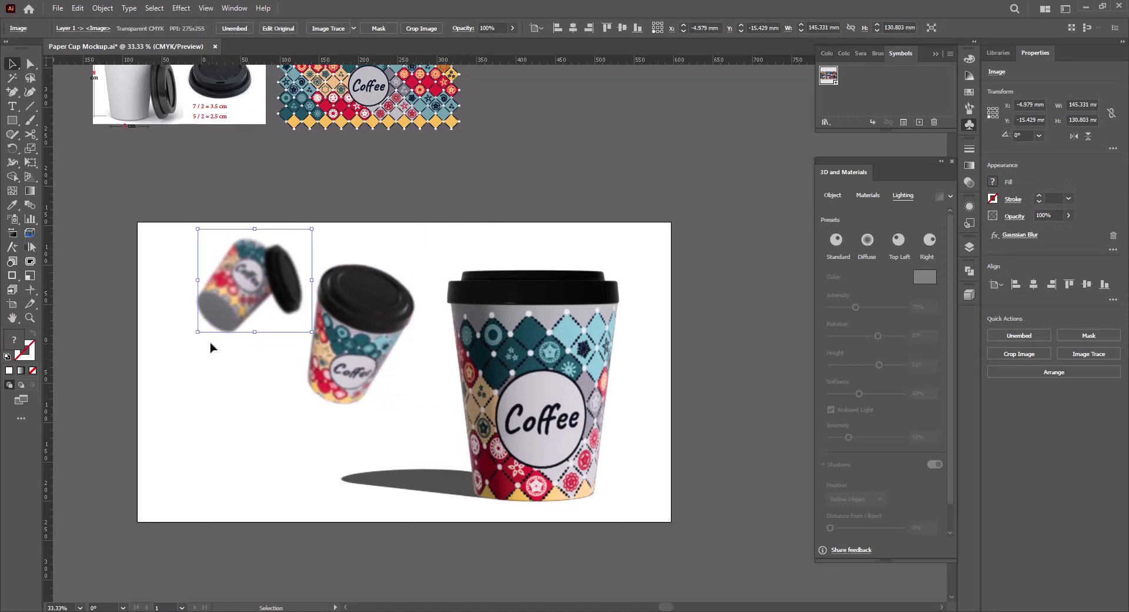
pyautogui.moveTo(198, 334); pyautogui.dragTo(208, 322)
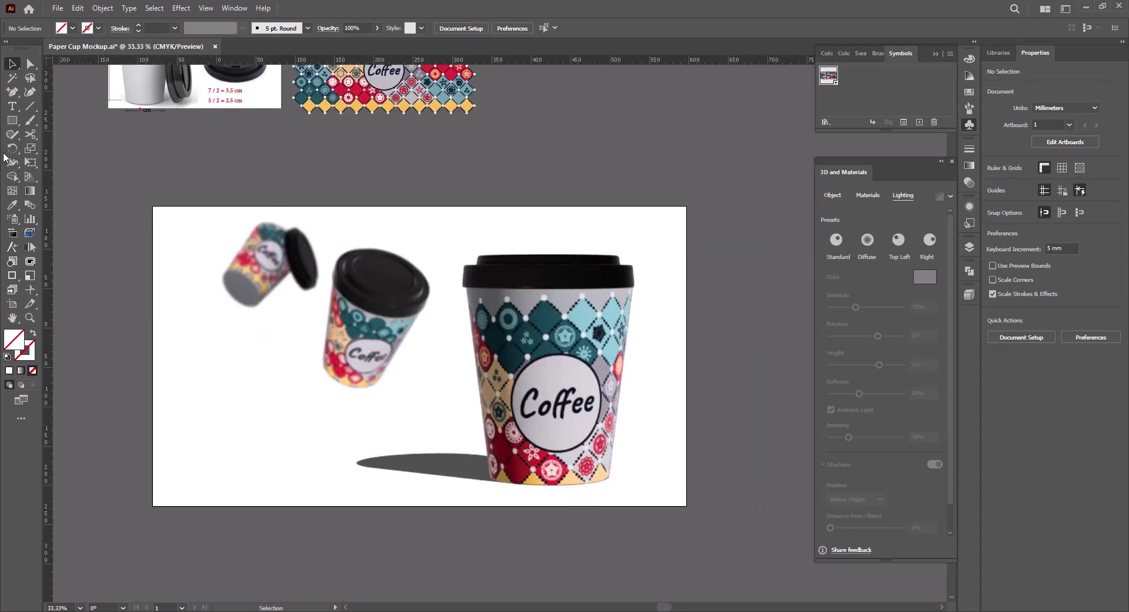
pyautogui.click(12, 120)
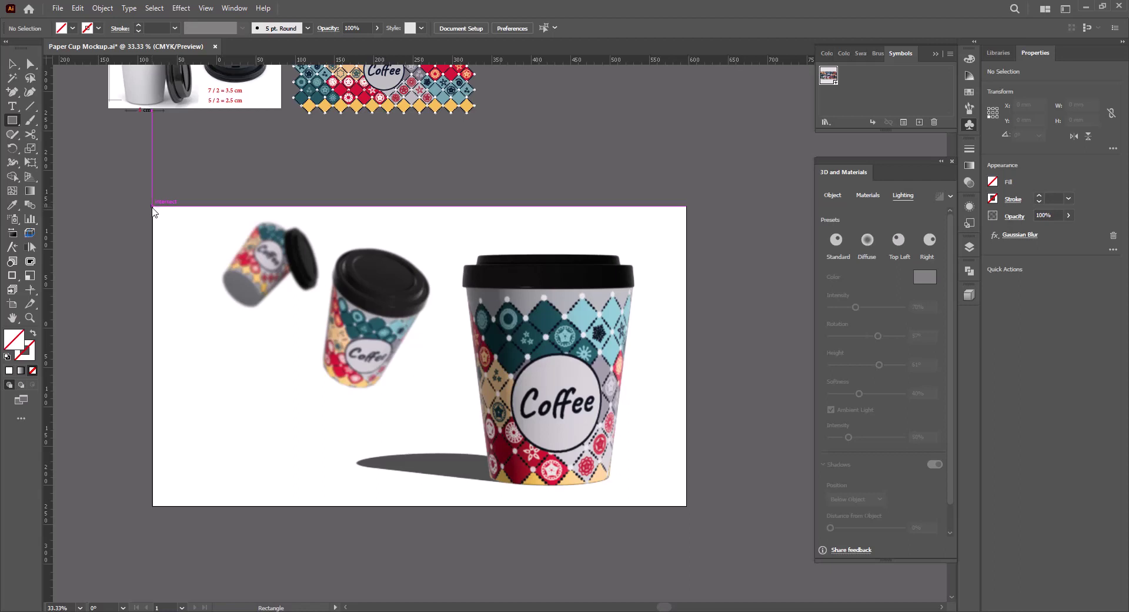
# Draw an artboard-sized rectangle, send it behind the cups, and fill it mid-gray #686868
pyautogui.moveTo(153, 206)
pyautogui.mouseDown()
pyautogui.moveTo(538, 440)
pyautogui.moveTo(688, 510)
pyautogui.mouseUp()
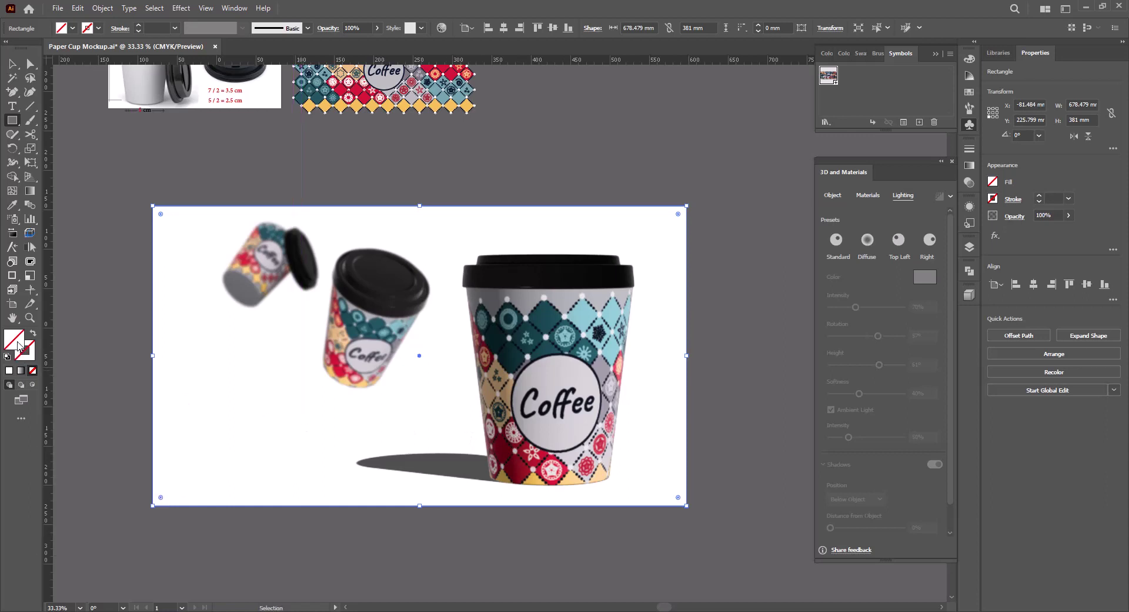
pyautogui.doubleClick(18, 346)
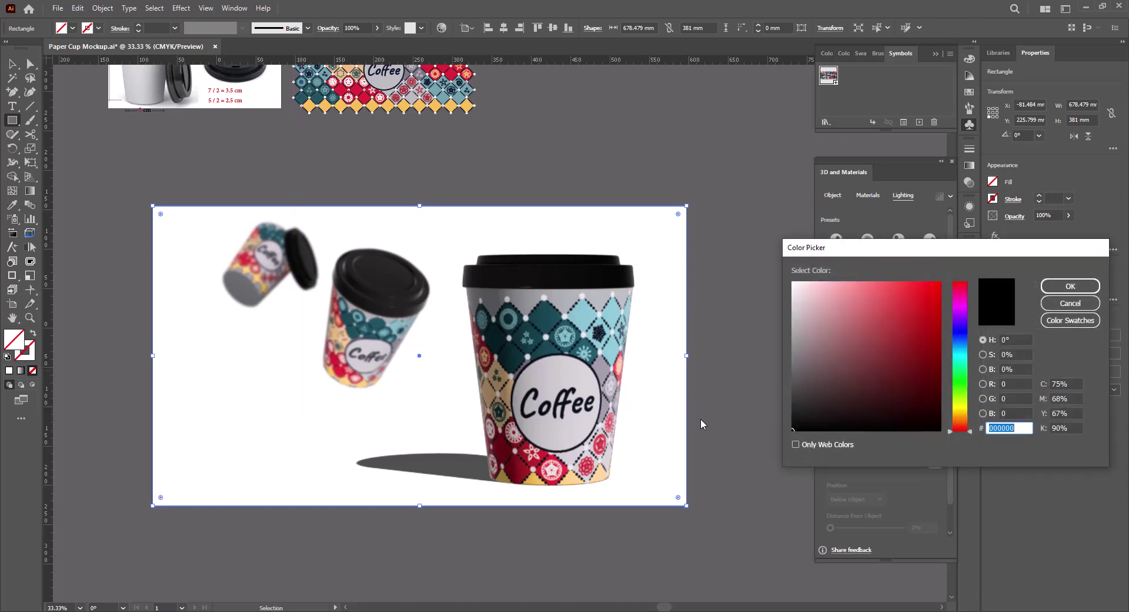
pyautogui.moveTo(816, 401); pyautogui.dragTo(794, 397)
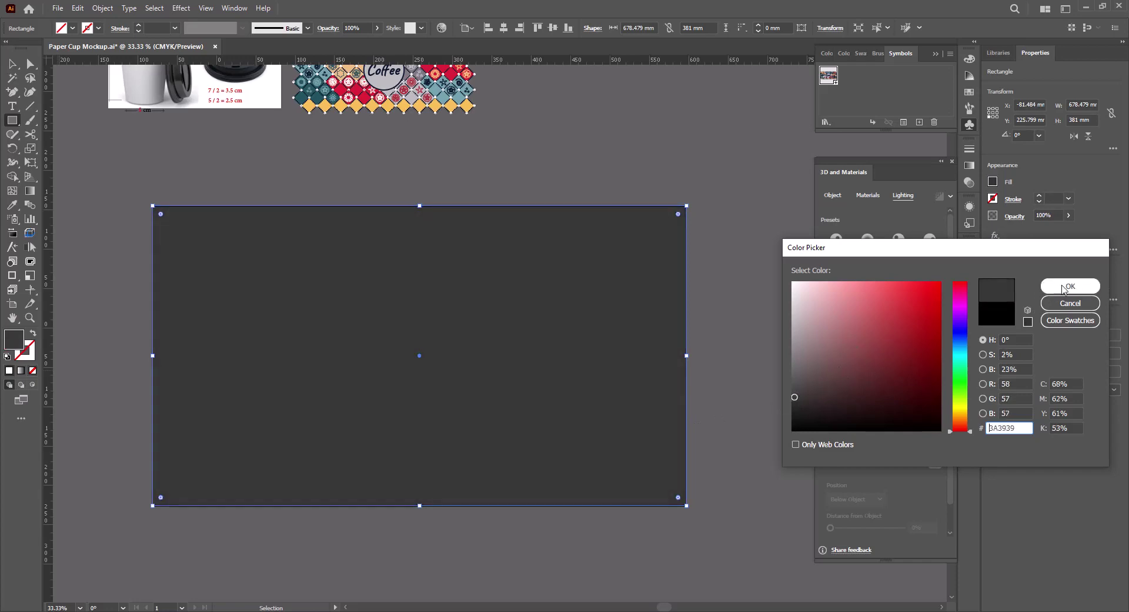
pyautogui.click(1070, 286)
pyautogui.rightClick(648, 344)
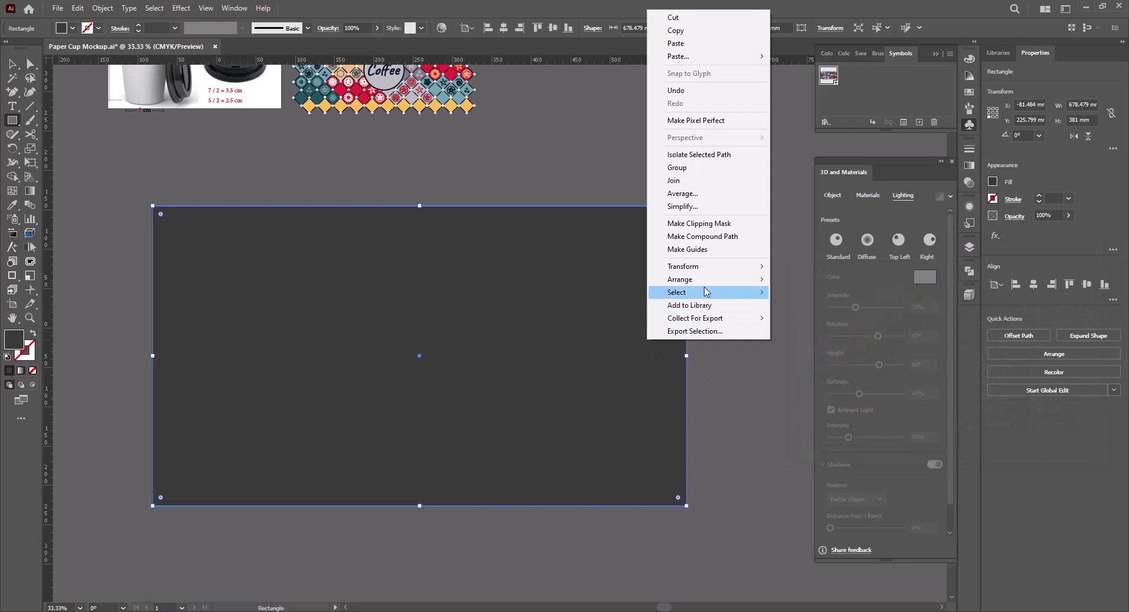
pyautogui.moveTo(697, 279)
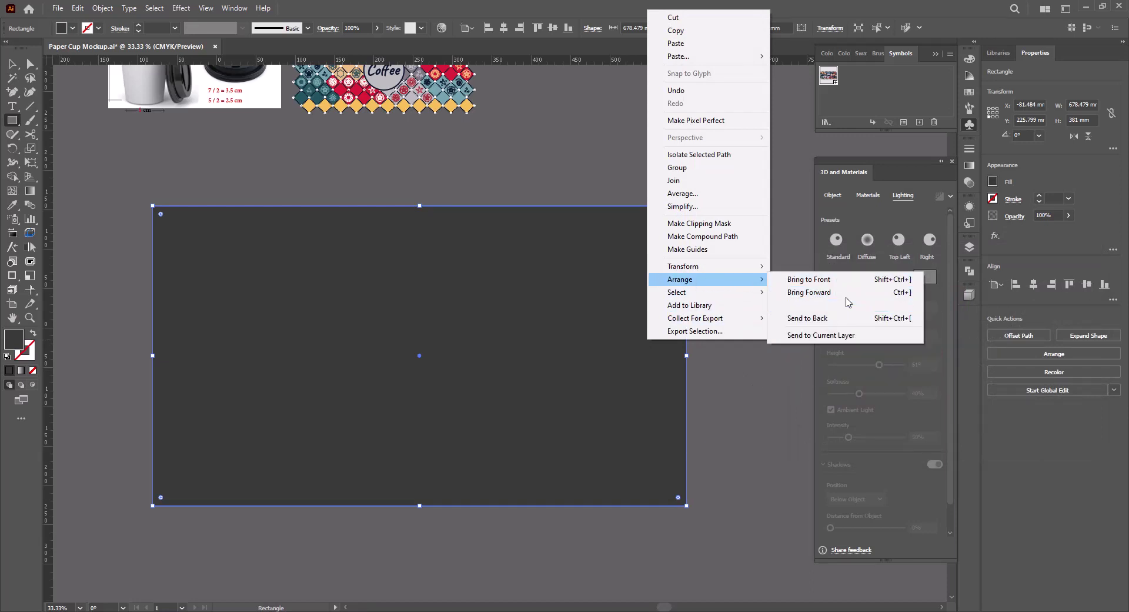
pyautogui.click(847, 319)
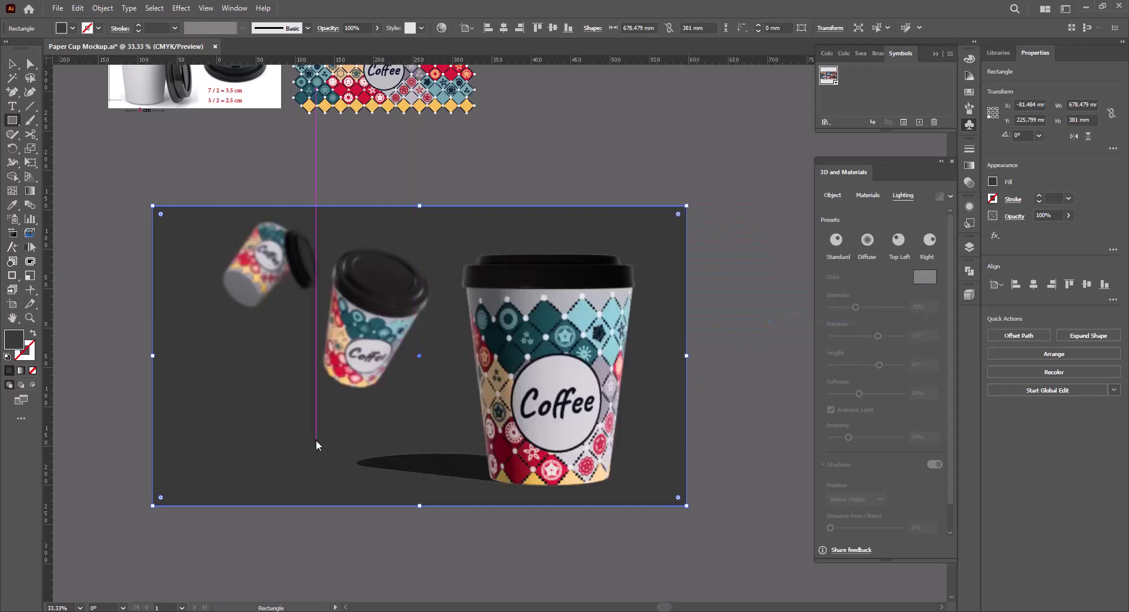
pyautogui.doubleClick(13, 340)
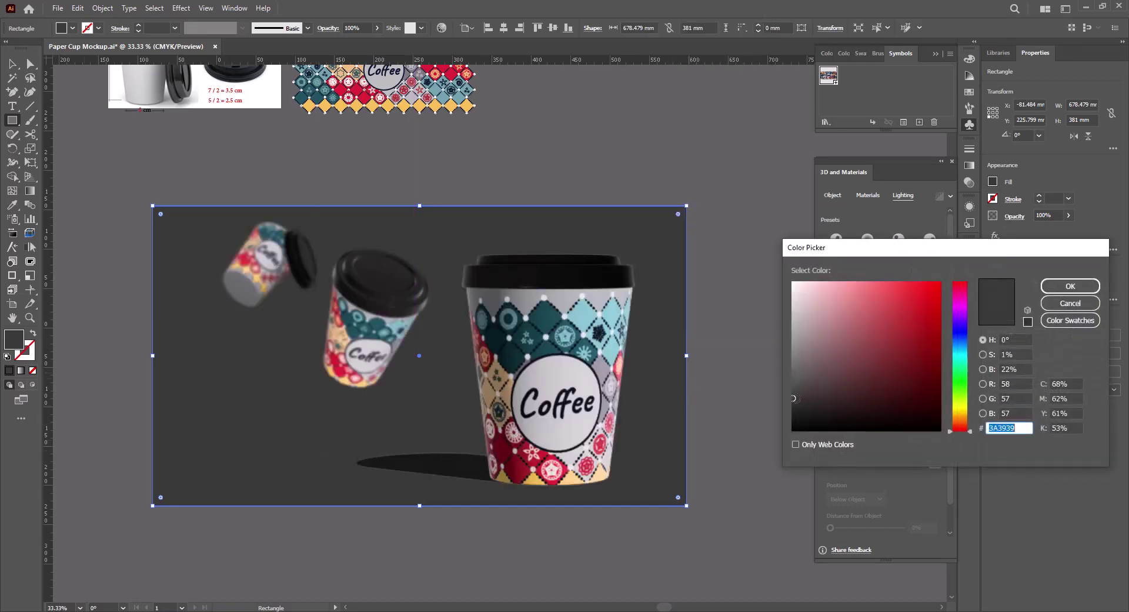
pyautogui.moveTo(793, 398); pyautogui.dragTo(783, 369)
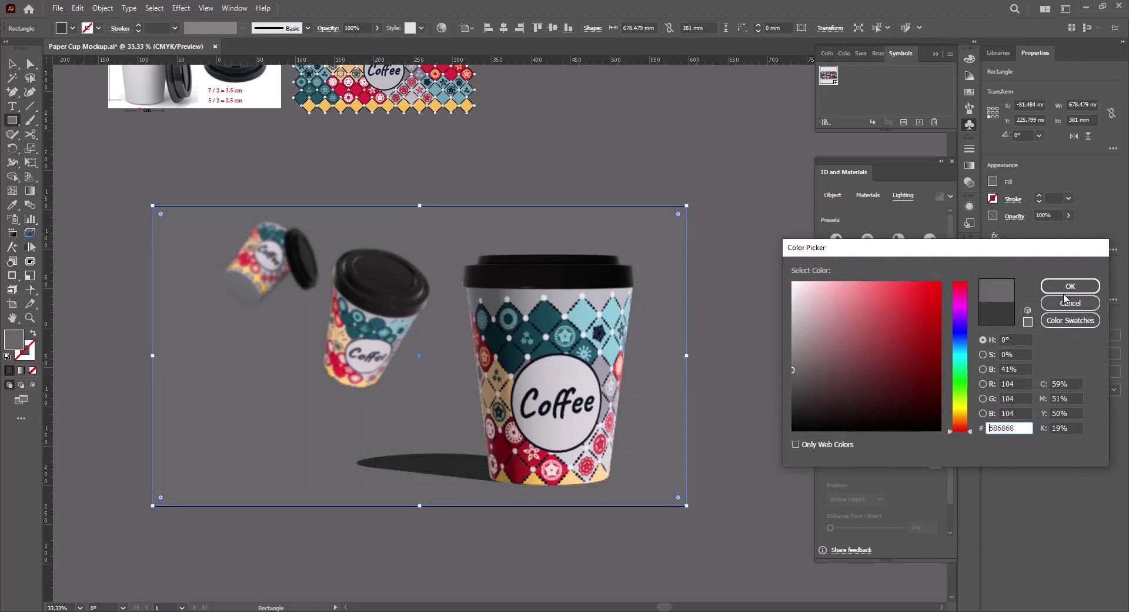
pyautogui.click(1064, 293)
# Delete the large coffee-cup image from the artboard
pyautogui.press('v')
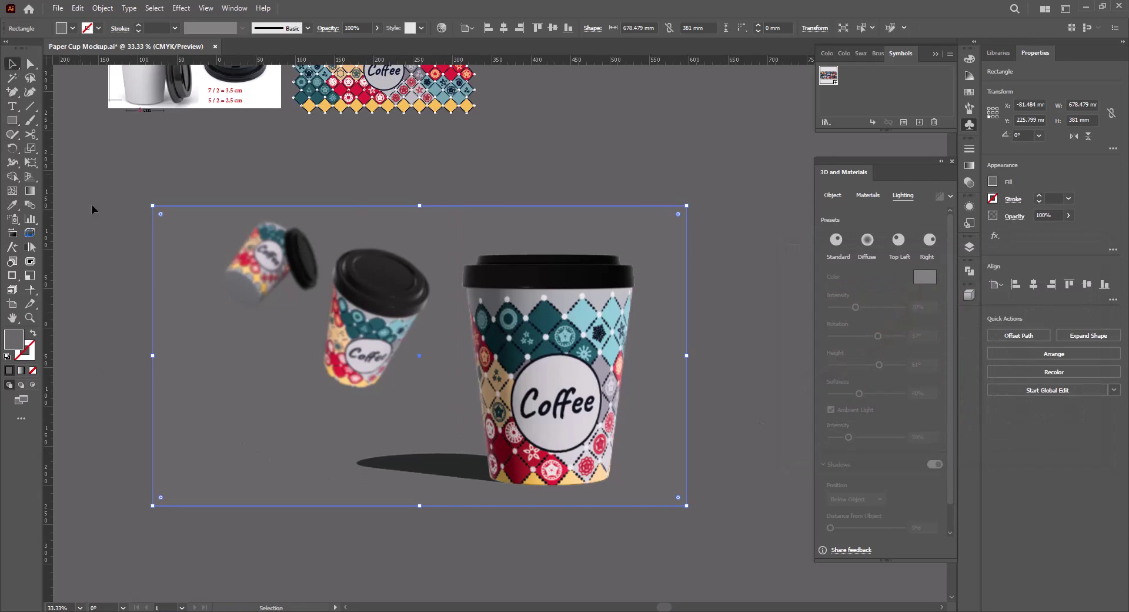
pyautogui.hotkey('ctrl', '-')
pyautogui.click(557, 440)
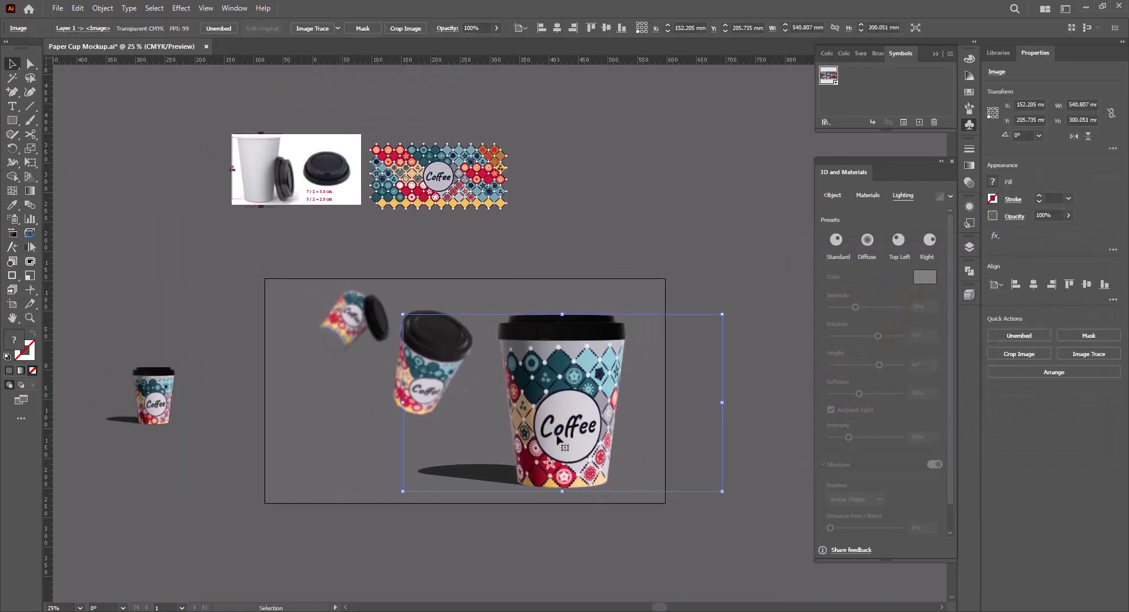
pyautogui.press('Delete')
# Select all parts of the small 3D cup mockup and save the document
pyautogui.click(165, 415)
pyautogui.keyDown('ctrl'); pyautogui.click(159, 406); pyautogui.keyUp('ctrl')
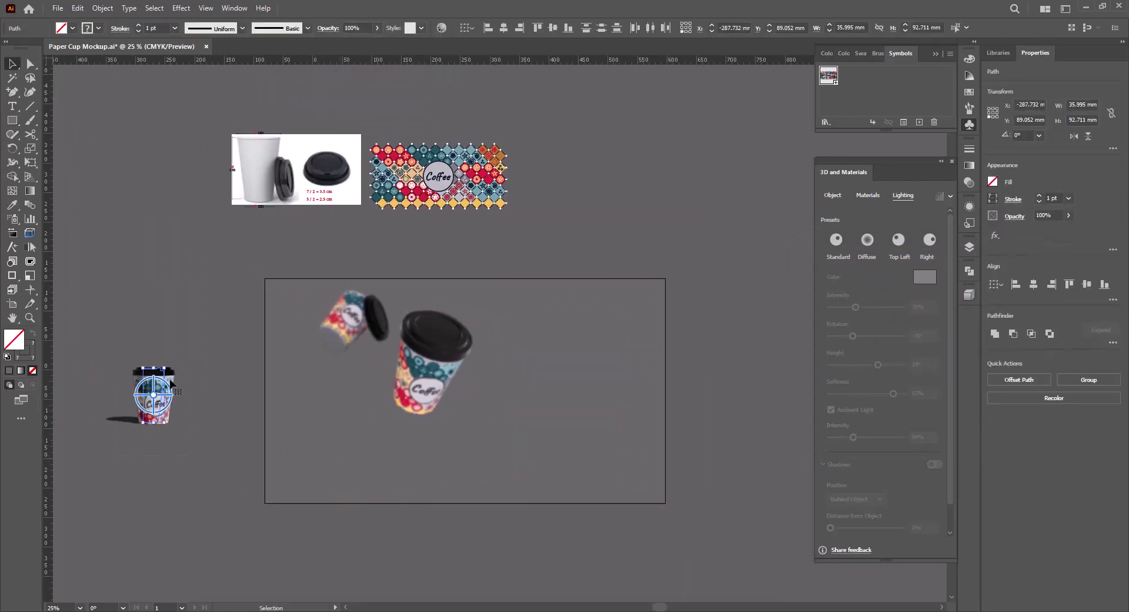
pyautogui.hotkey('ctrl', 'alt', ']')
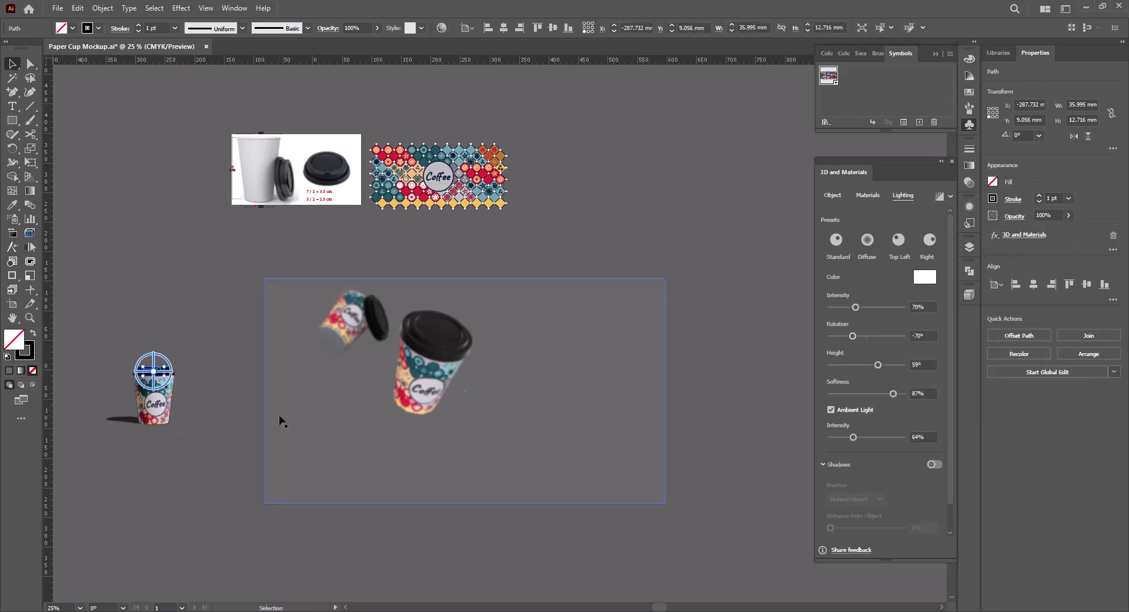
pyautogui.moveTo(65, 319)
pyautogui.mouseDown()
pyautogui.moveTo(149, 435)
pyautogui.moveTo(600, 485)
pyautogui.mouseUp()
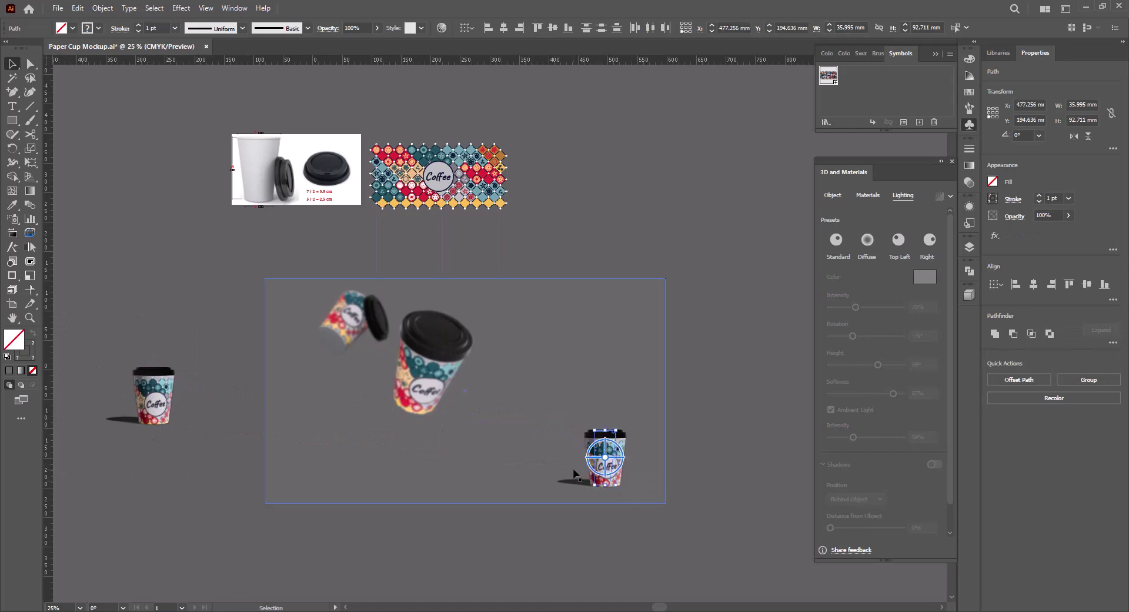
pyautogui.keyDown('alt'); pyautogui.scroll(1, 600, 482); pyautogui.keyUp('alt')
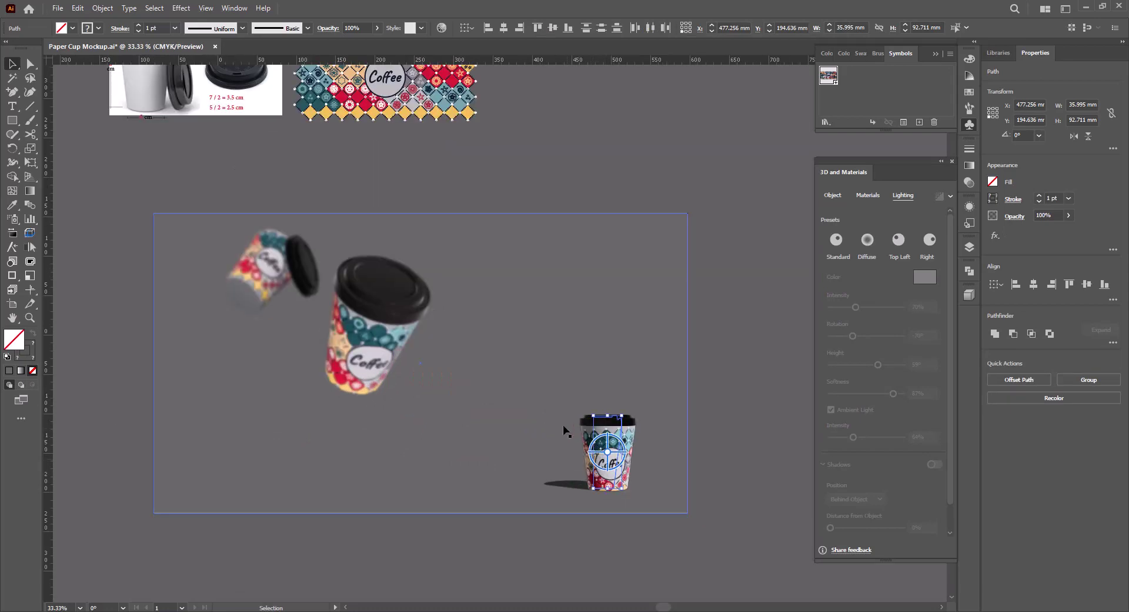
pyautogui.hotkey('ctrl', 's')
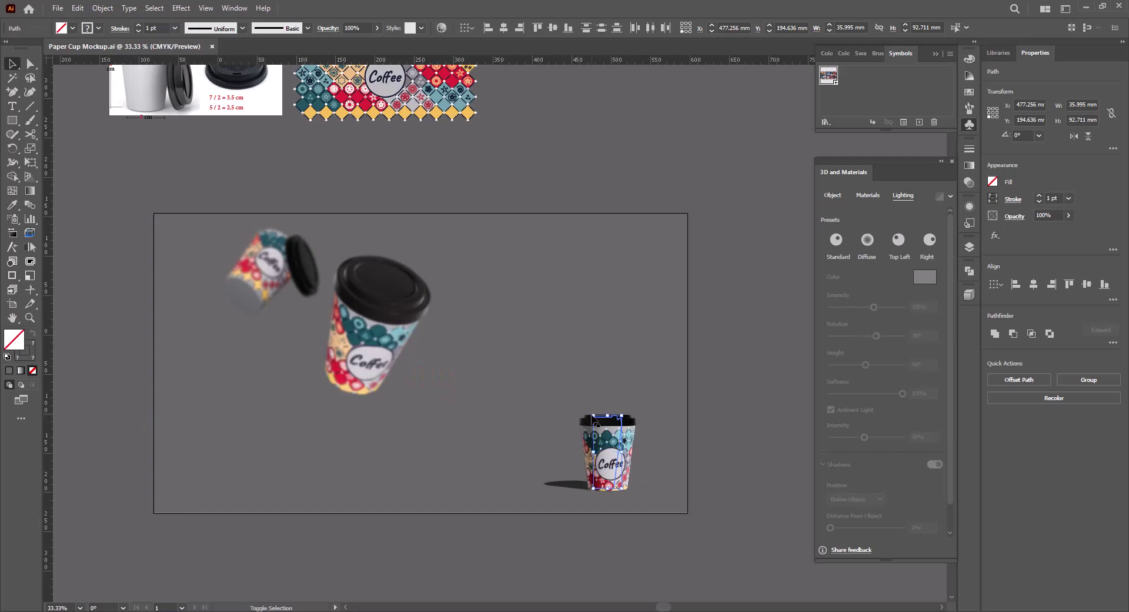
# Scale the copied 3D cup up to about 113 × 291 mm using its corner handles
pyautogui.moveTo(524, 360); pyautogui.dragTo(451, 303)
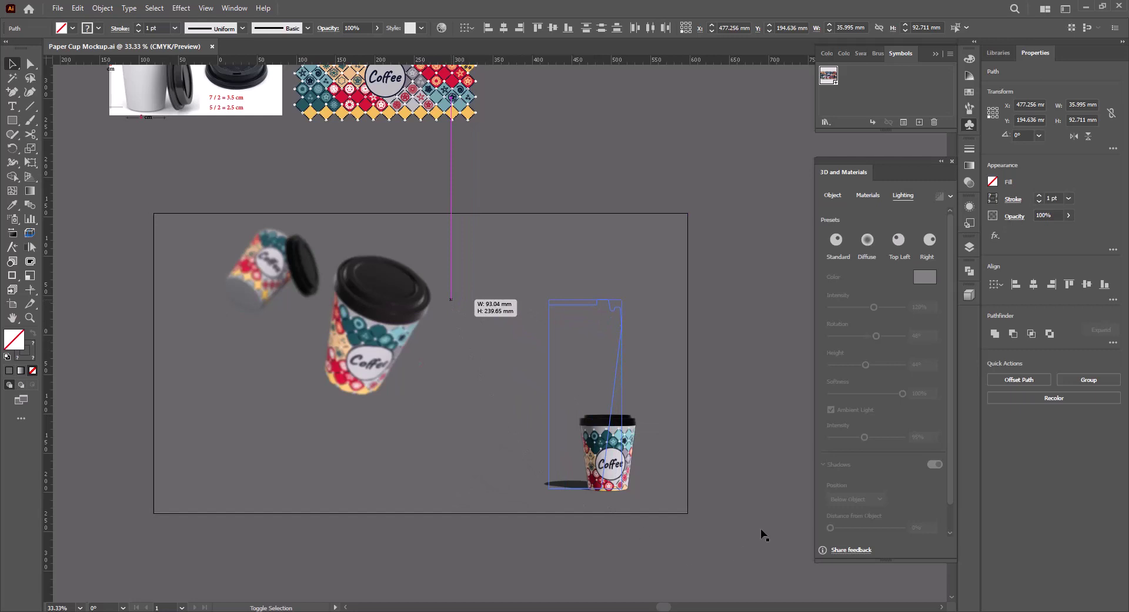
pyautogui.moveTo(451, 300); pyautogui.dragTo(451, 299)
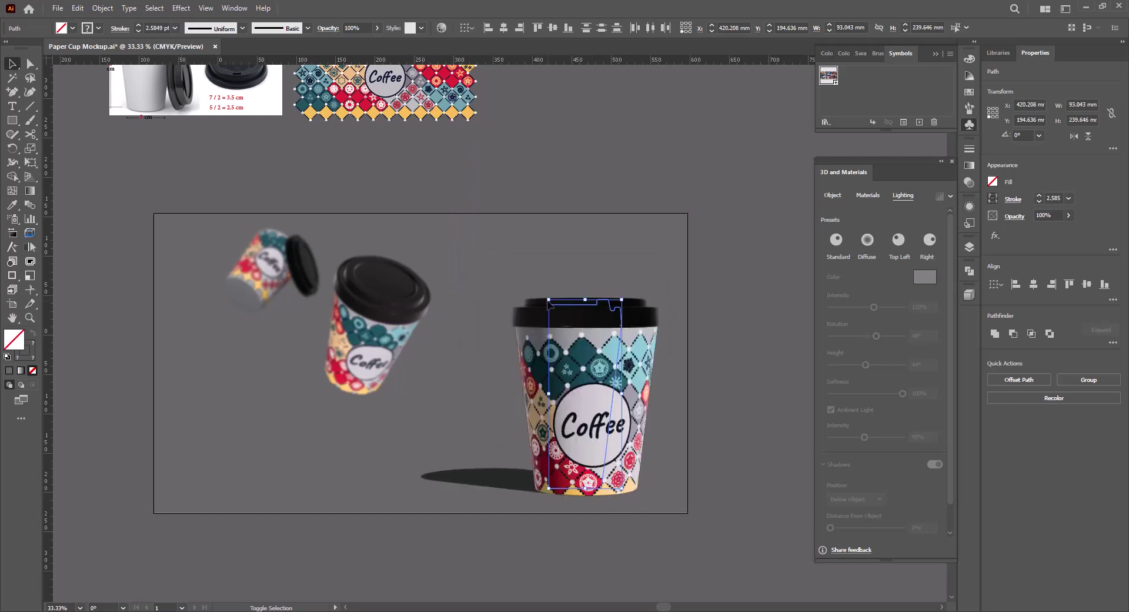
pyautogui.moveTo(548, 303); pyautogui.dragTo(500, 259)
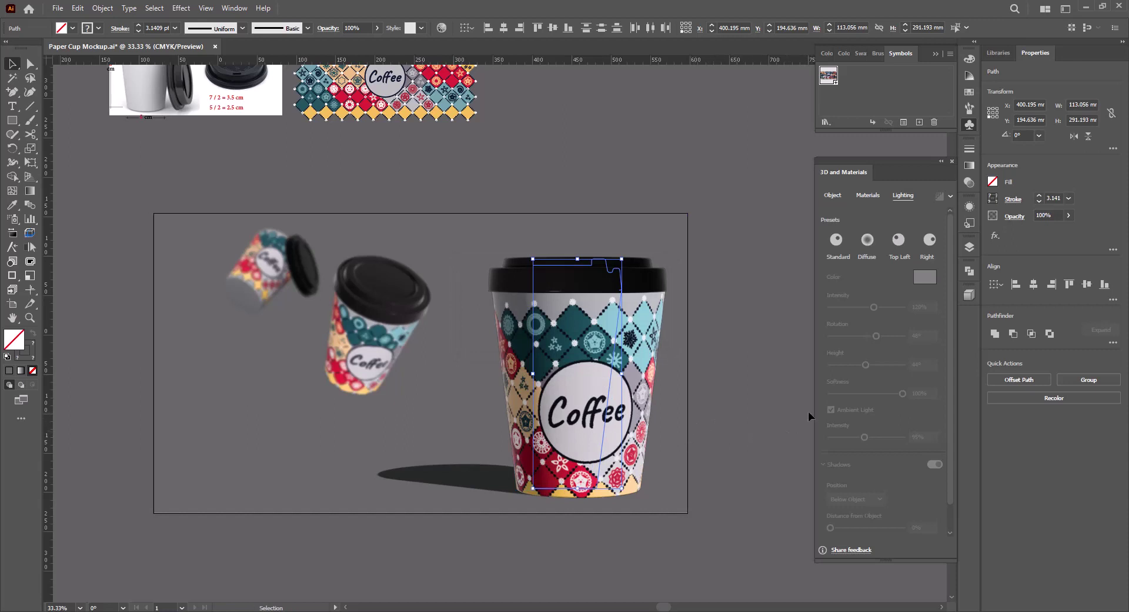
pyautogui.click(659, 392)
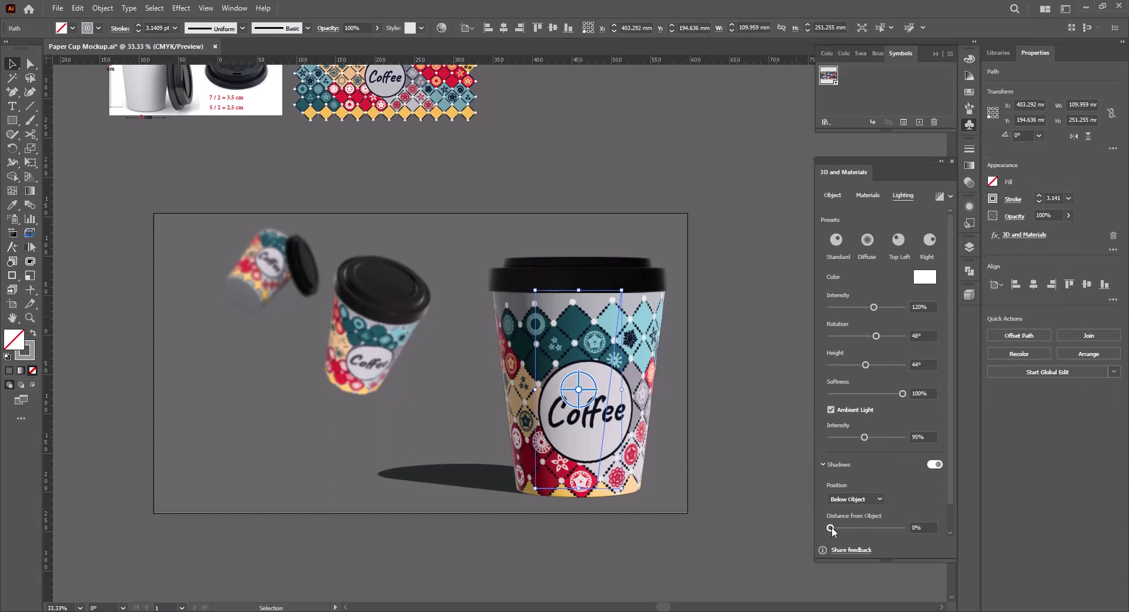
# Set the large cup body's 3D perspective to 59° and increase the lid's perspective
pyautogui.click(831, 196)
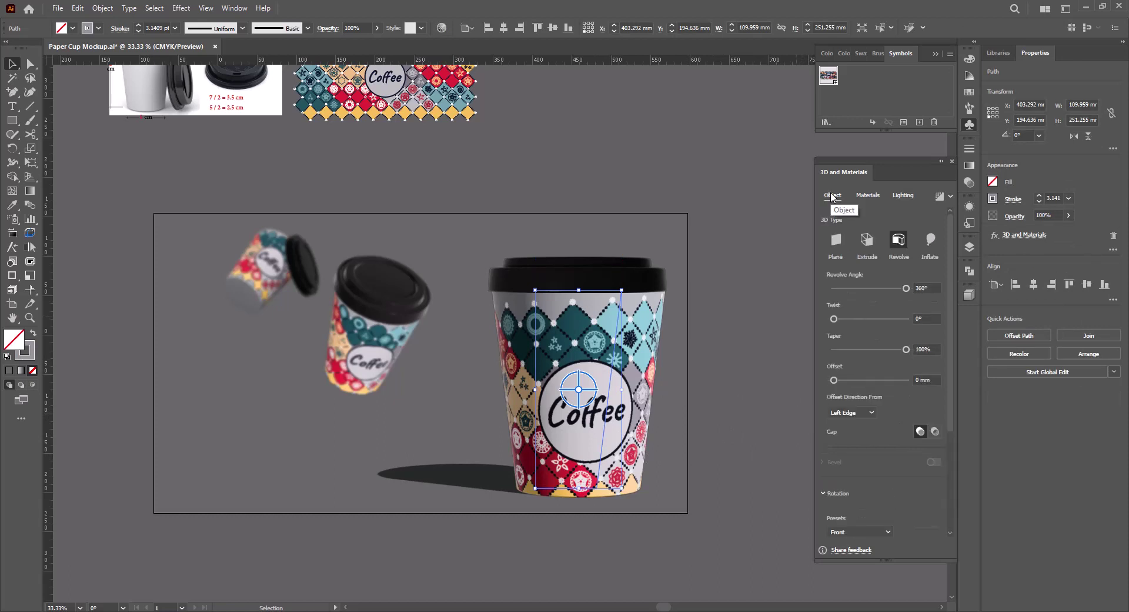
pyautogui.scroll(-3, 889, 472)
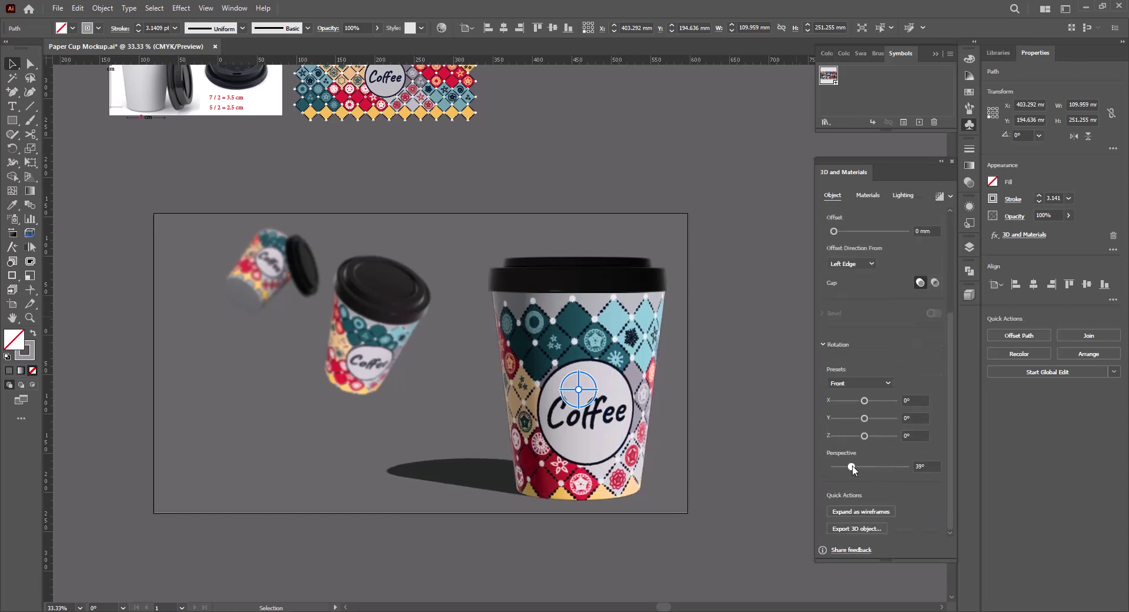
pyautogui.moveTo(848, 465); pyautogui.dragTo(845, 465)
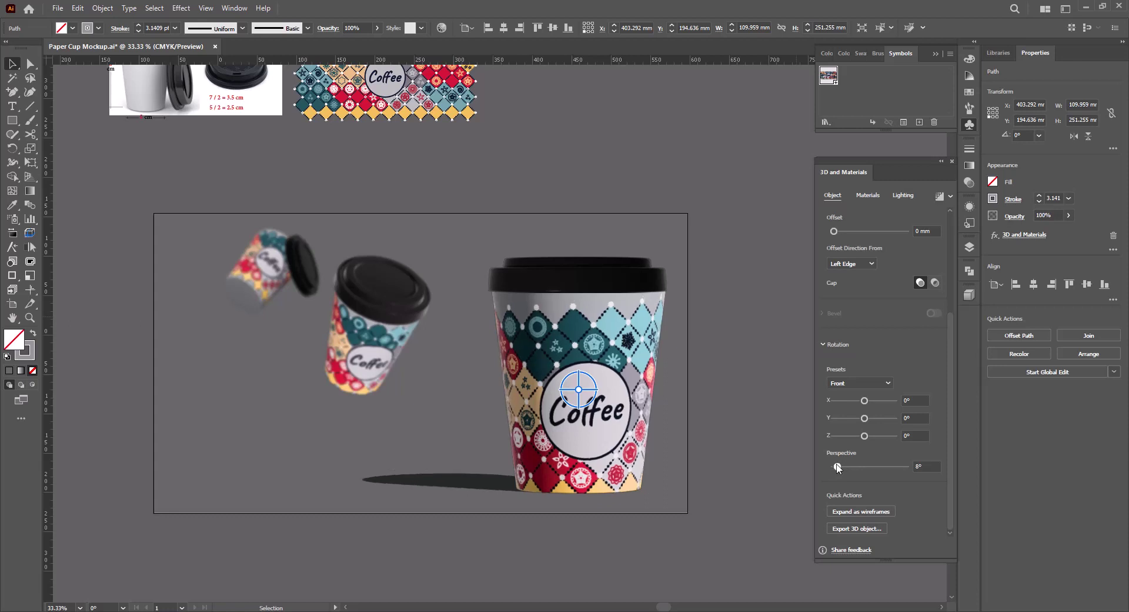
pyautogui.moveTo(845, 467); pyautogui.dragTo(861, 466)
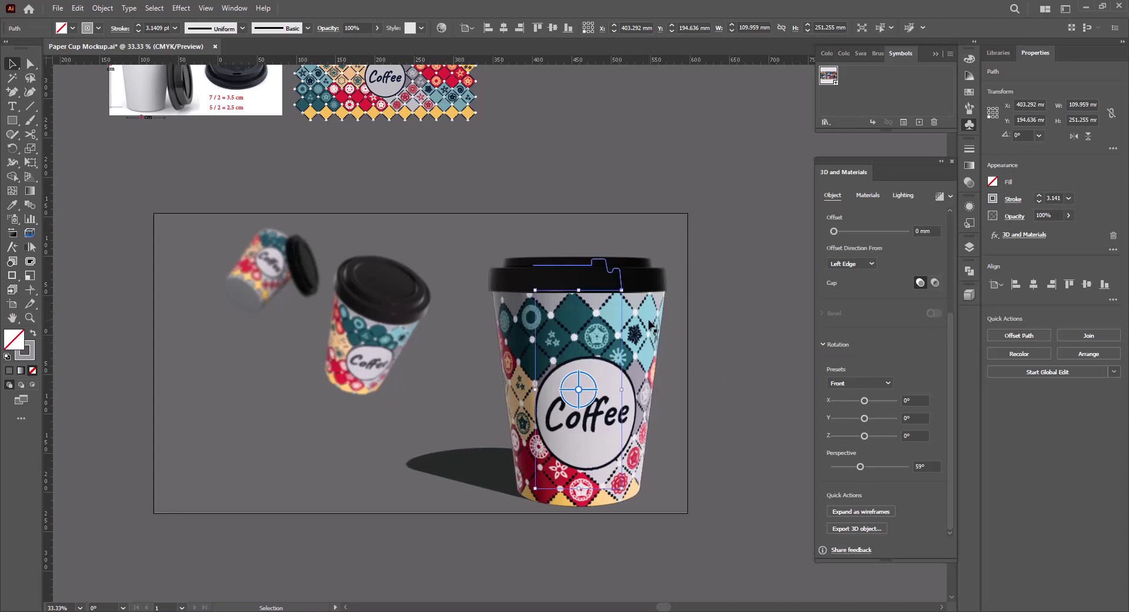
pyautogui.click(577, 279)
pyautogui.moveTo(854, 466)
pyautogui.mouseDown()
pyautogui.moveTo(876, 467)
pyautogui.moveTo(835, 471)
pyautogui.mouseUp()
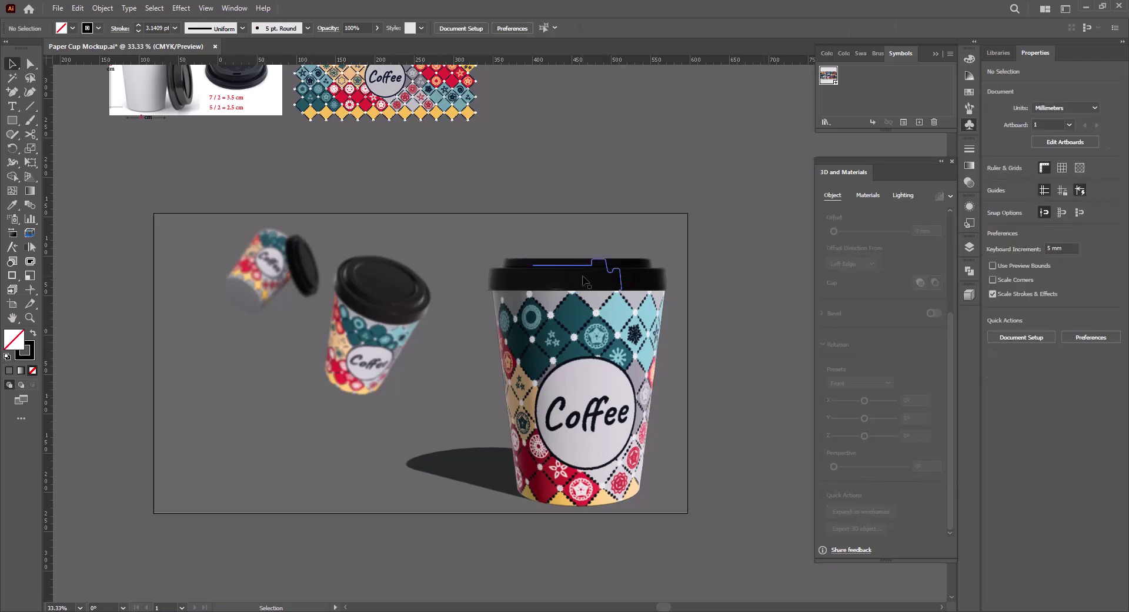
# Add perspective and a hard 0%-softness light to the lid, then tilt it and raise it ~10 mm
pyautogui.moveTo(834, 467); pyautogui.dragTo(864, 471)
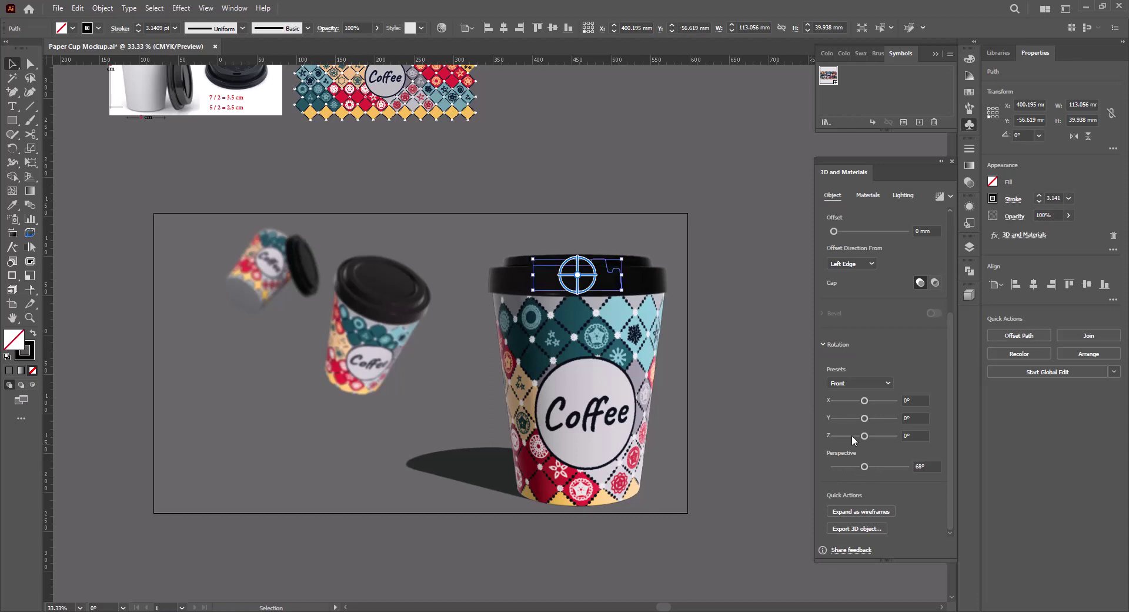
pyautogui.click(905, 195)
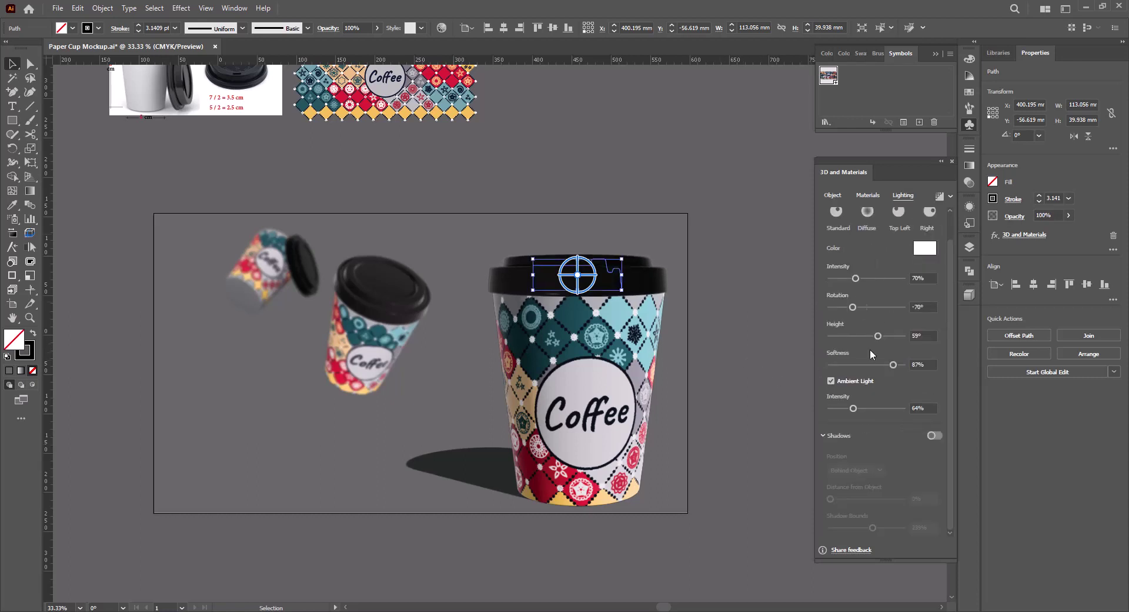
pyautogui.moveTo(894, 366); pyautogui.dragTo(839, 371)
pyautogui.moveTo(877, 336)
pyautogui.mouseDown()
pyautogui.moveTo(863, 335)
pyautogui.moveTo(918, 352)
pyautogui.mouseUp()
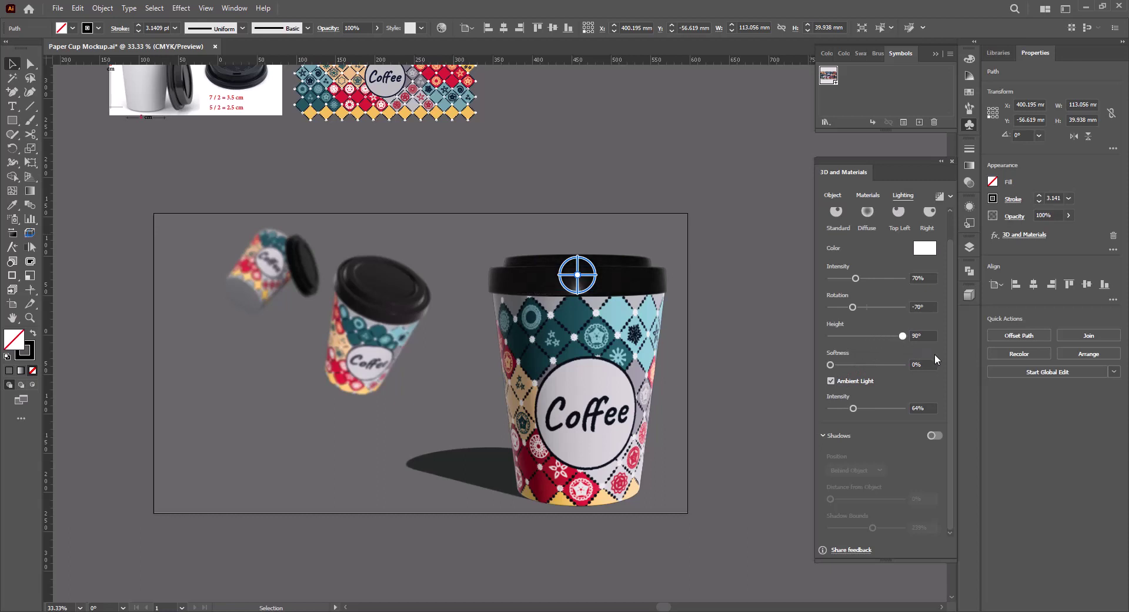
pyautogui.moveTo(860, 307); pyautogui.dragTo(892, 283)
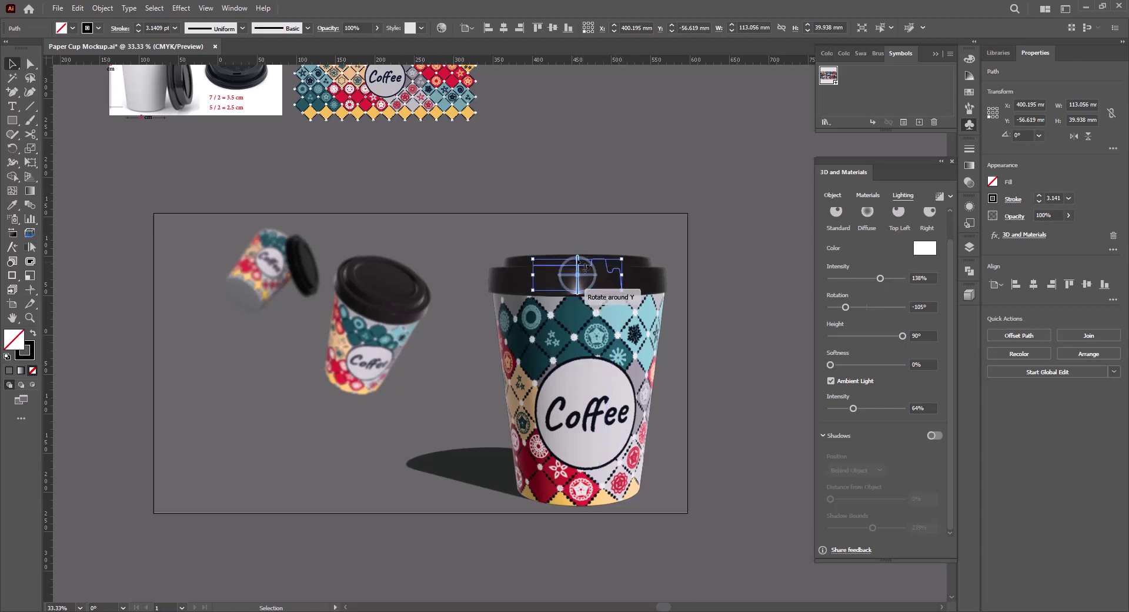
pyautogui.moveTo(584, 274); pyautogui.dragTo(588, 292)
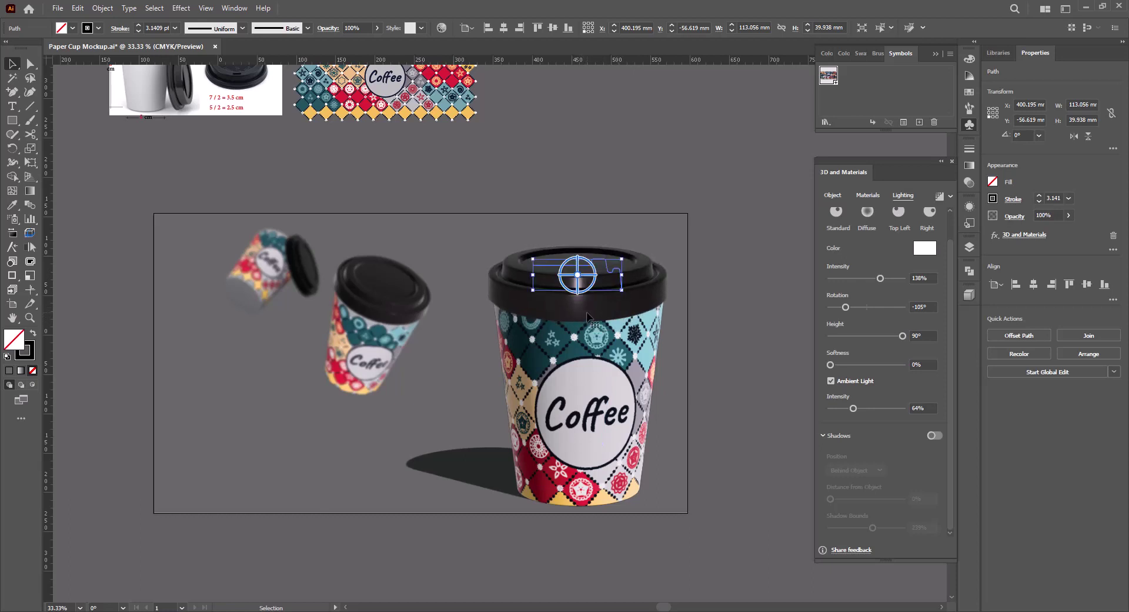
pyautogui.moveTo(587, 313); pyautogui.dragTo(587, 310)
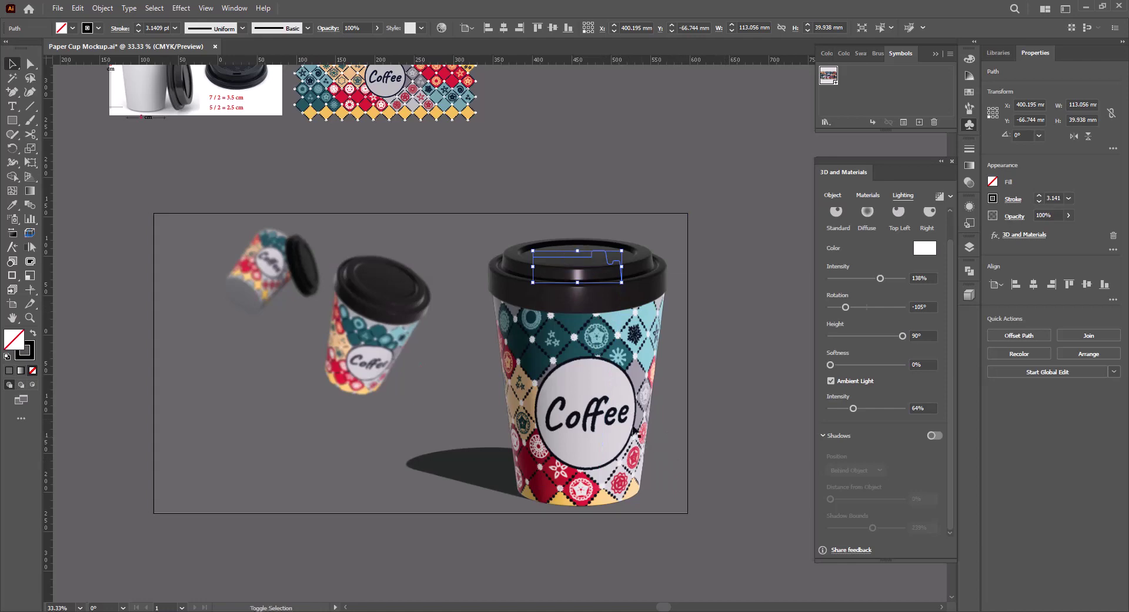
# Rasterize the large cup body into a single image
pyautogui.click(644, 465)
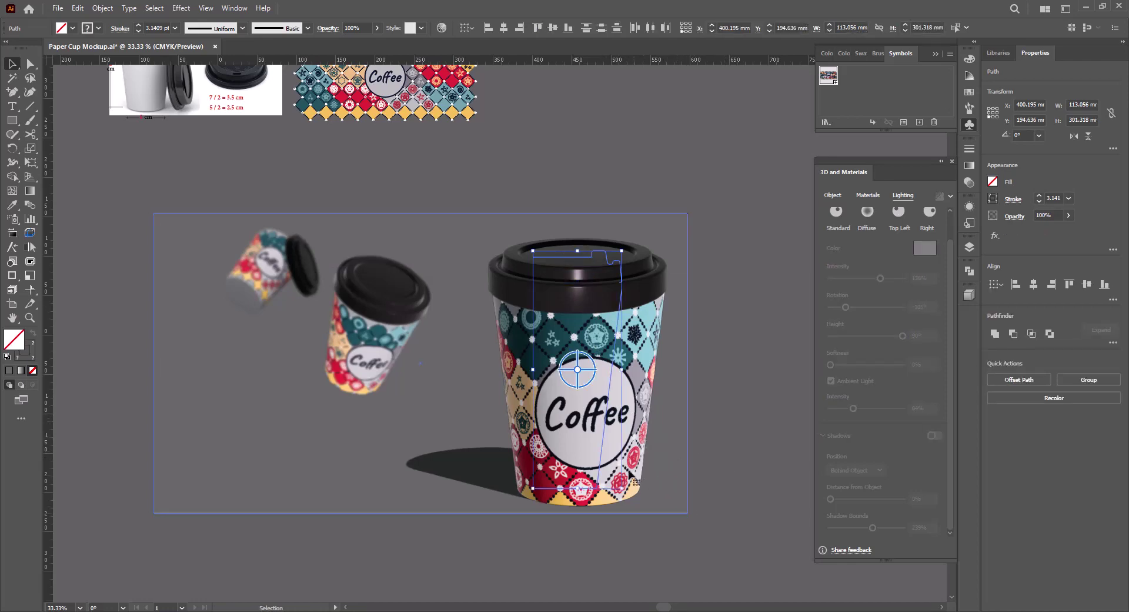
pyautogui.click(103, 8)
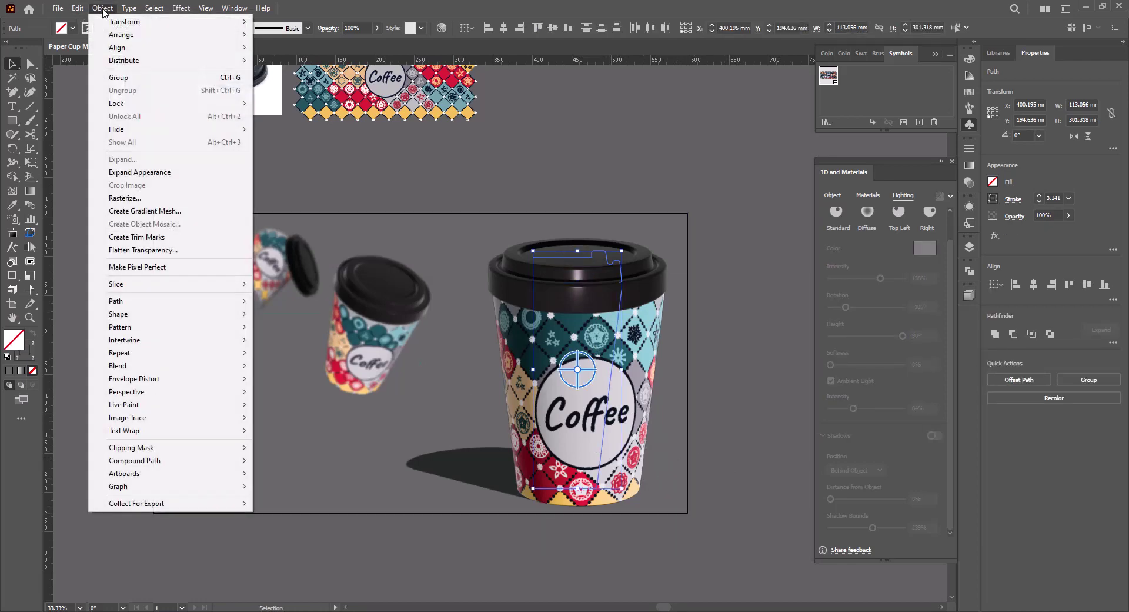
pyautogui.click(176, 198)
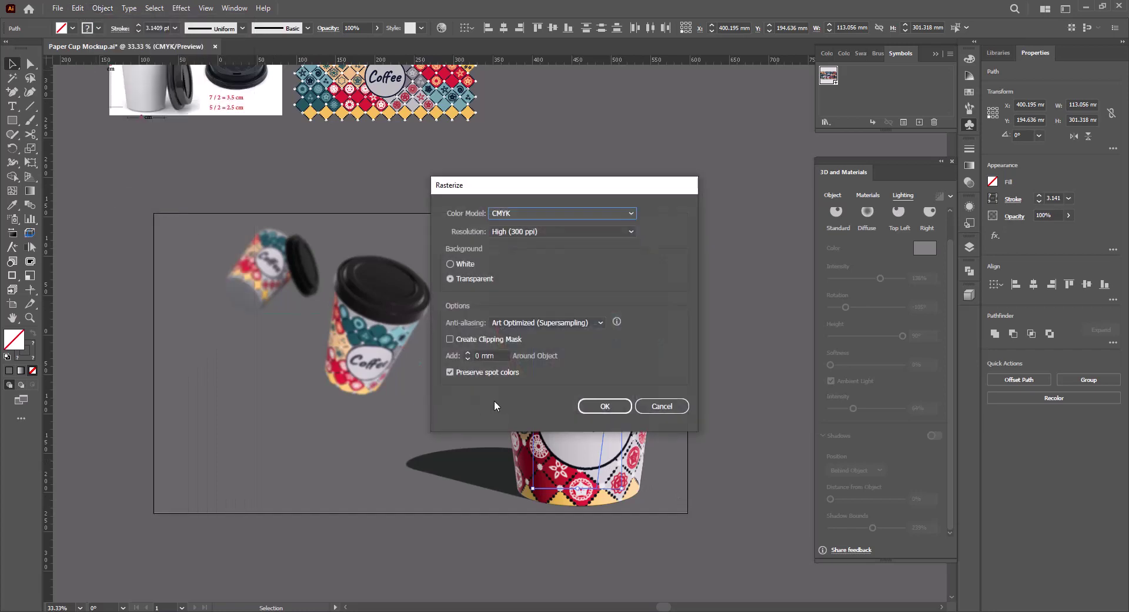
pyautogui.click(617, 407)
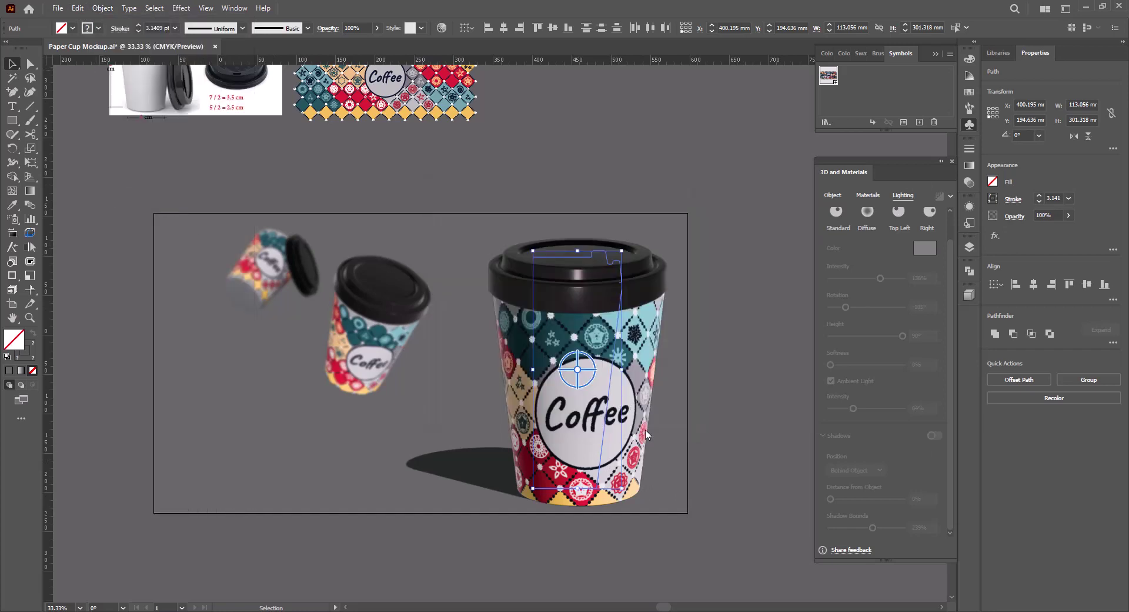
# Shrink the cup image slightly to about 474 × 350 mm and move it lower
pyautogui.click(647, 433)
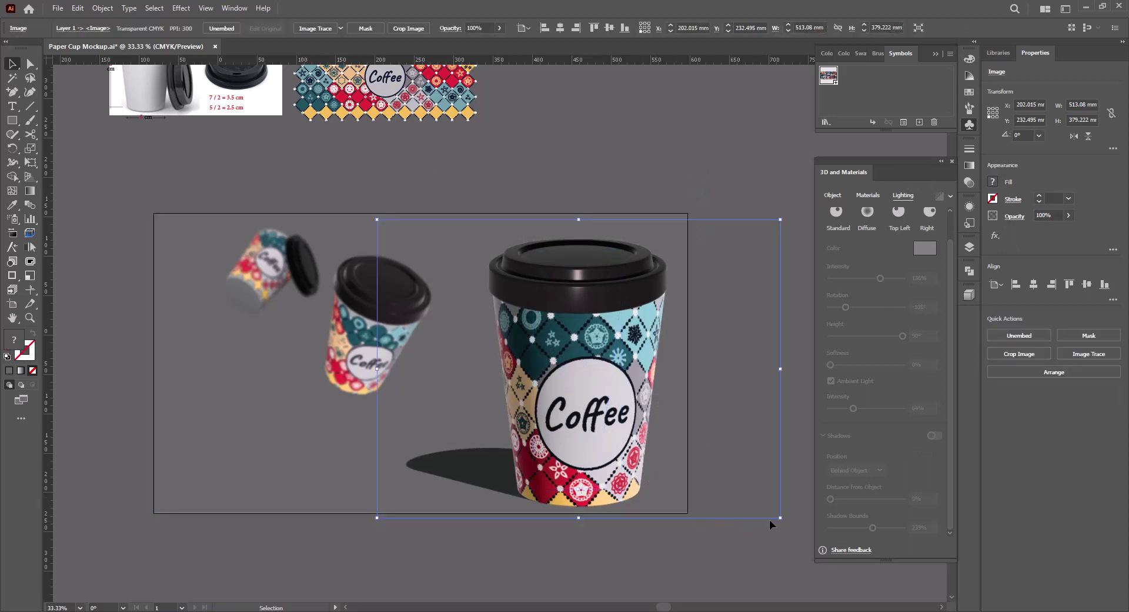
pyautogui.moveTo(778, 517); pyautogui.dragTo(750, 500)
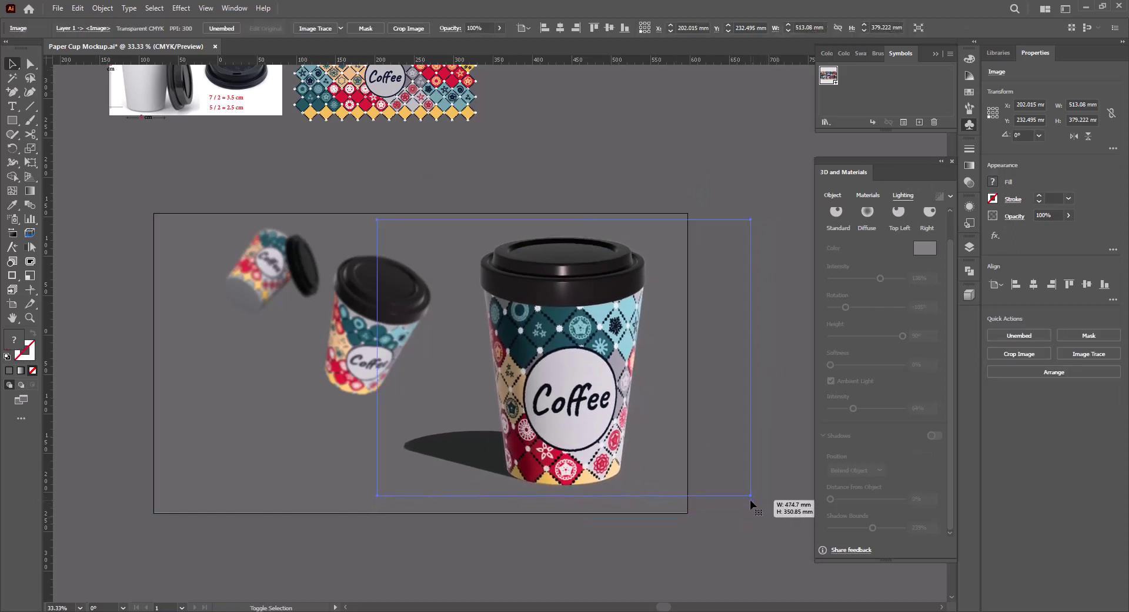
pyautogui.moveTo(591, 418); pyautogui.dragTo(606, 428)
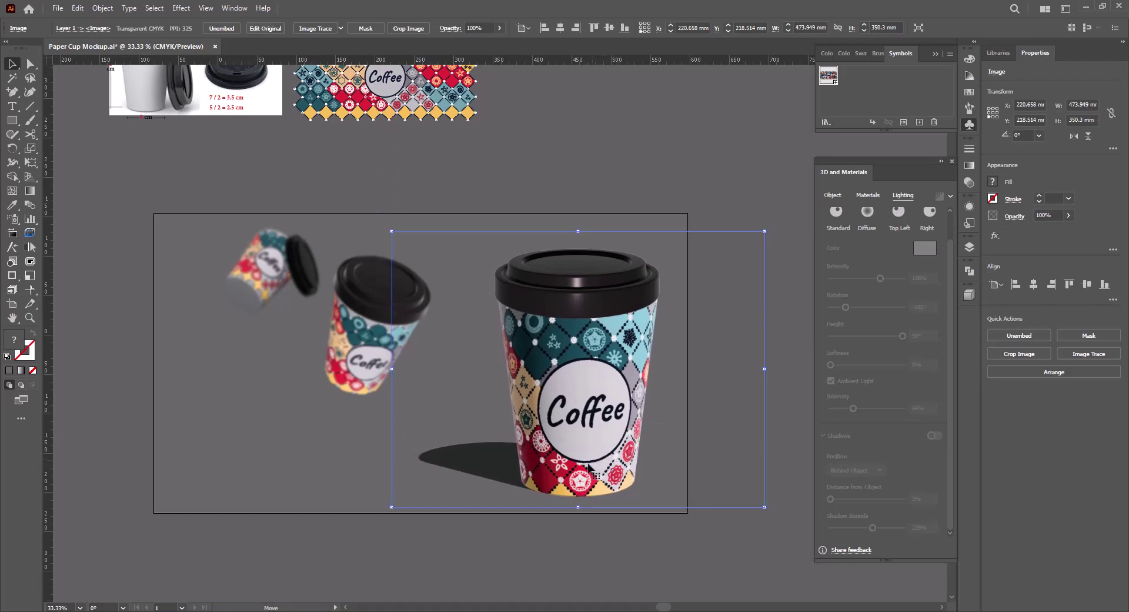
# Nudge the cup image left, zoom in, and draw a straight line across its bottom edge
pyautogui.moveTo(588, 465); pyautogui.dragTo(584, 465)
pyautogui.scroll(5, 597, 504)
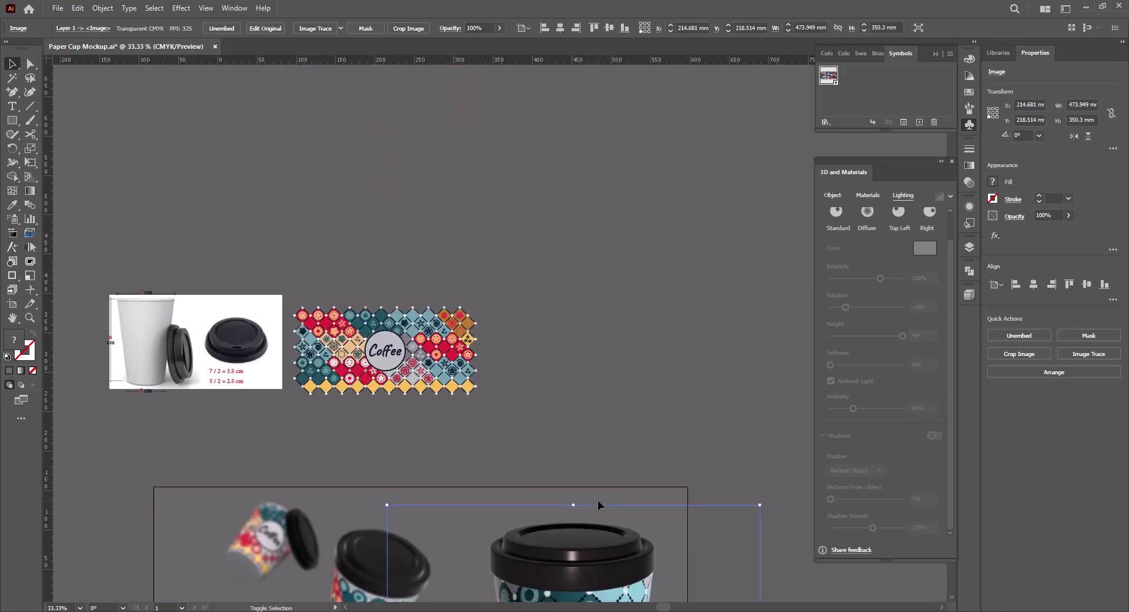
pyautogui.scroll(-4, 597, 500)
pyautogui.keyDown('alt'); pyautogui.scroll(1, 597, 500); pyautogui.keyUp('alt')
pyautogui.keyDown('alt'); pyautogui.scroll(1, 597, 500); pyautogui.keyUp('alt')
pyautogui.keyDown('alt'); pyautogui.scroll(1, 598, 500); pyautogui.keyUp('alt')
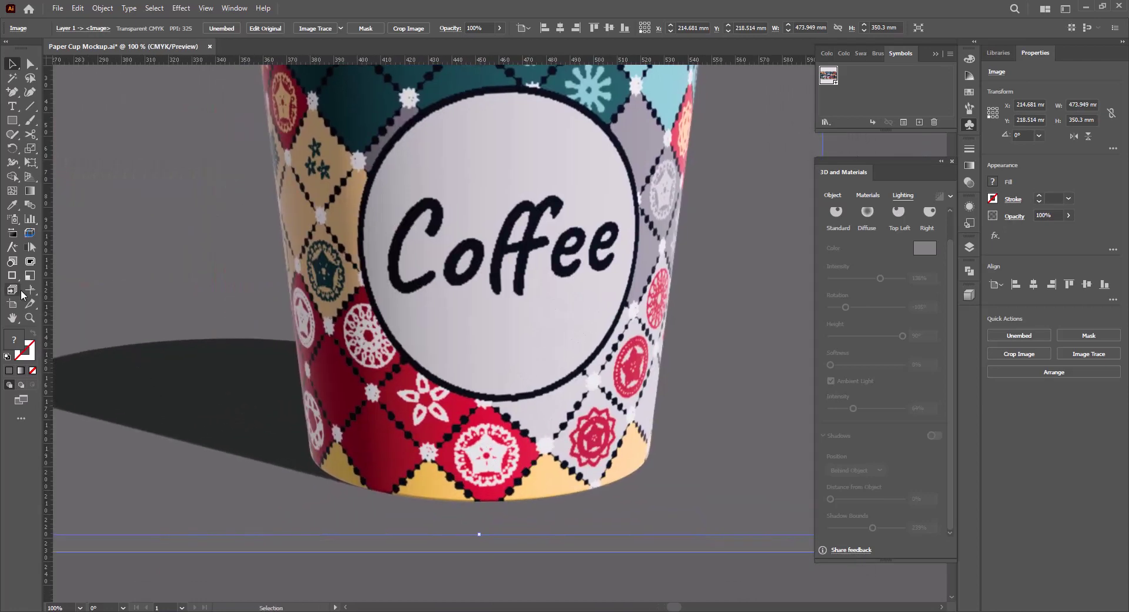
pyautogui.click(29, 108)
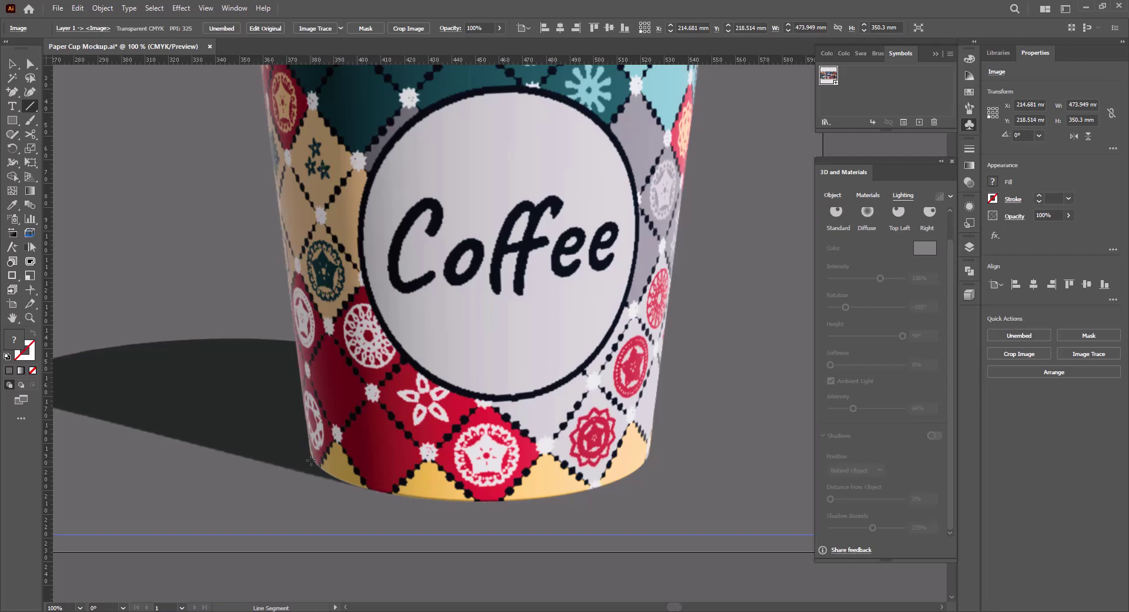
pyautogui.moveTo(310, 458); pyautogui.dragTo(649, 456)
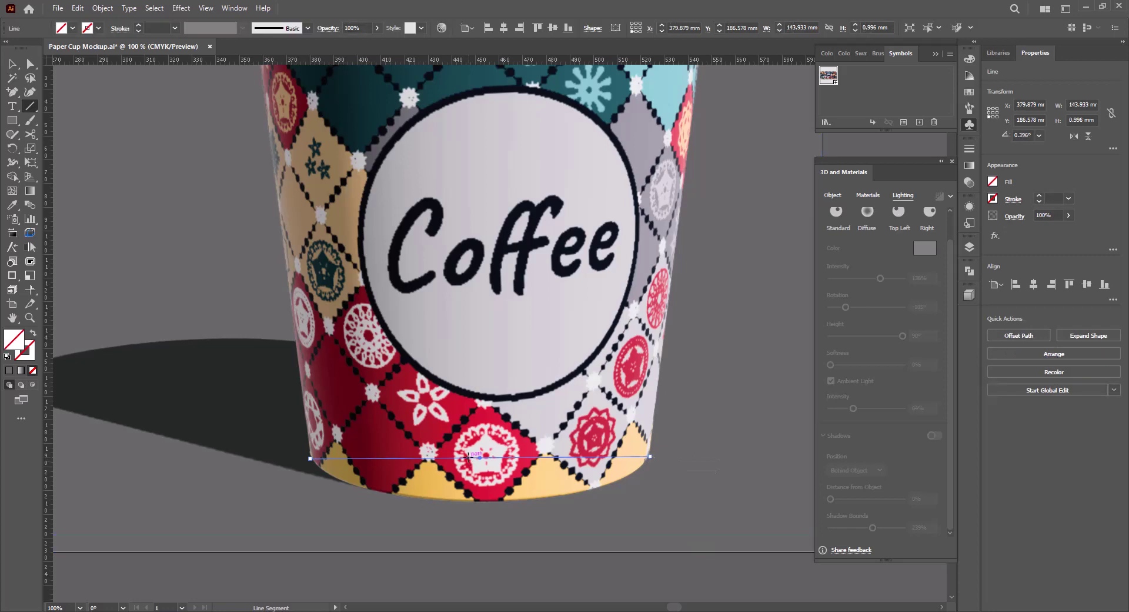
pyautogui.press('s')
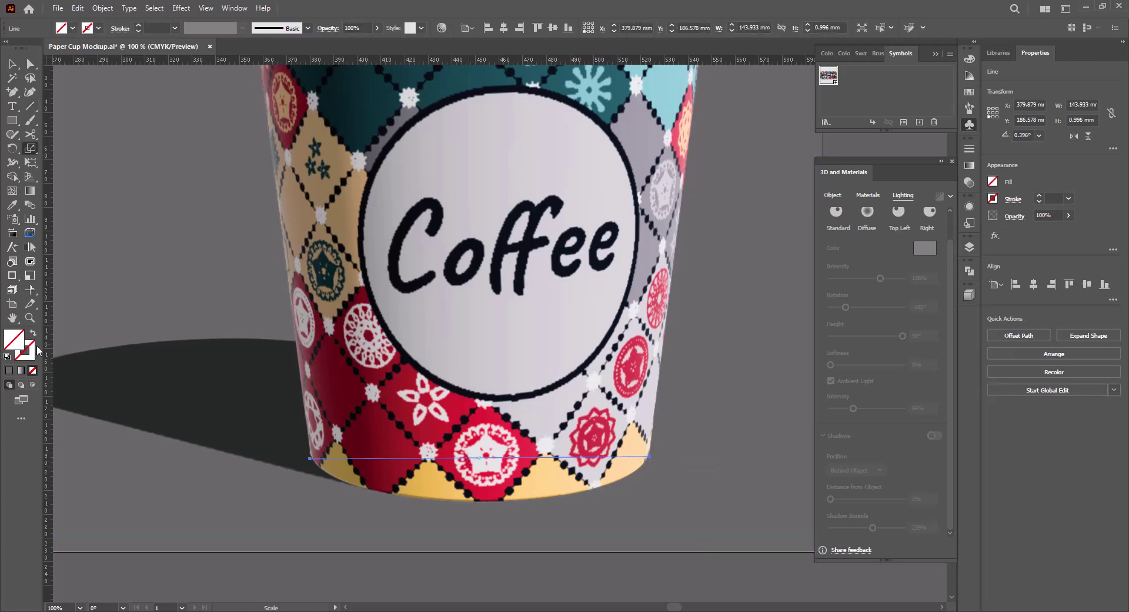
# Give the line the default black stroke with a 5 pt weight
pyautogui.click(30, 352)
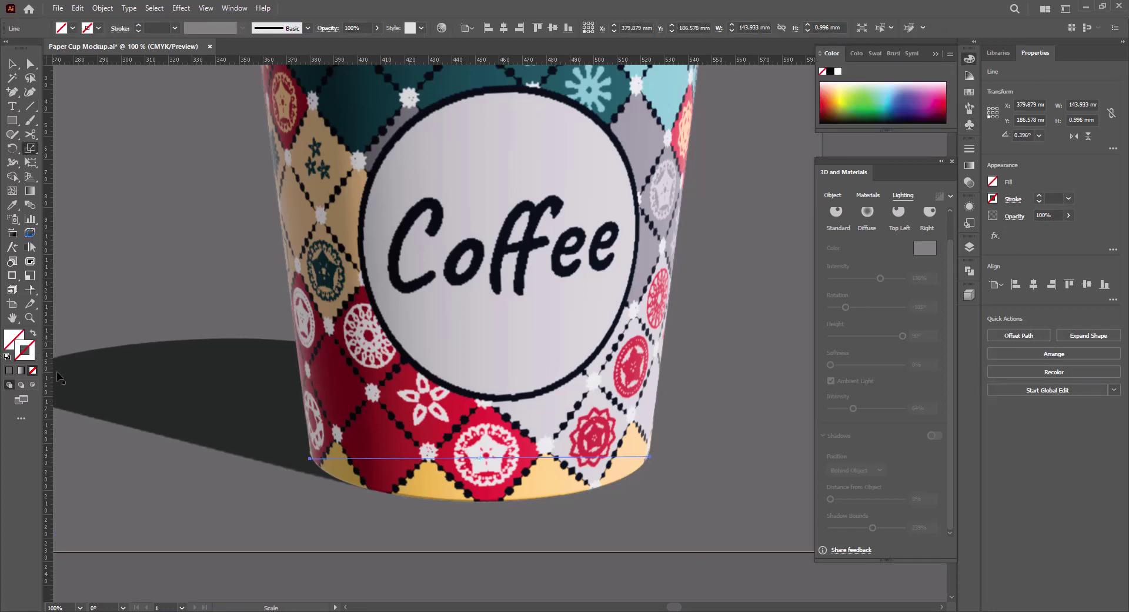
pyautogui.press('d')
pyautogui.press('v')
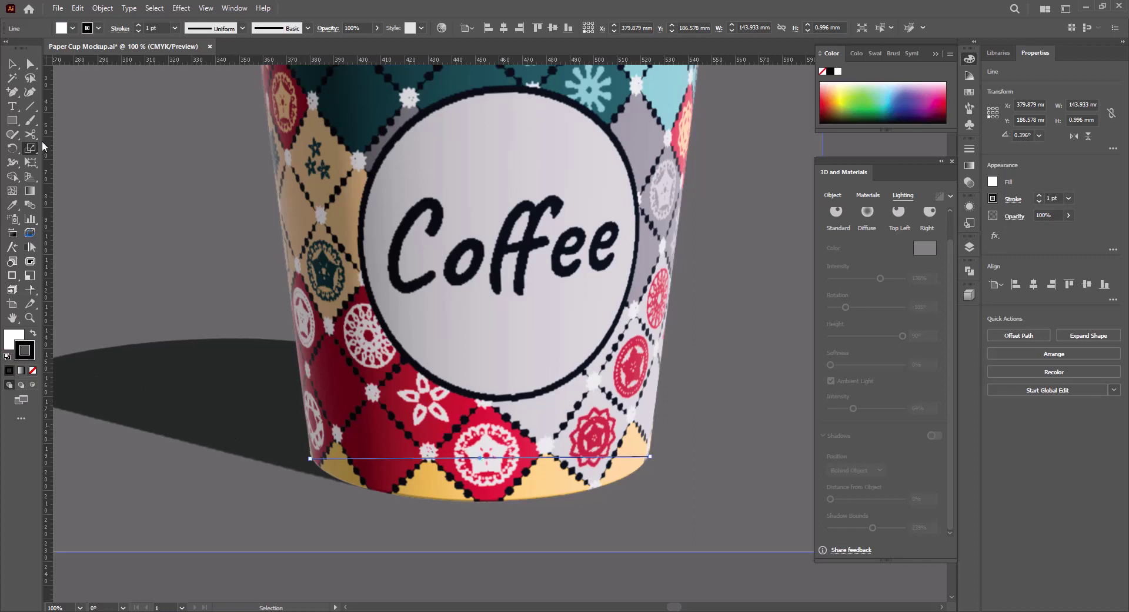
pyautogui.click(169, 28)
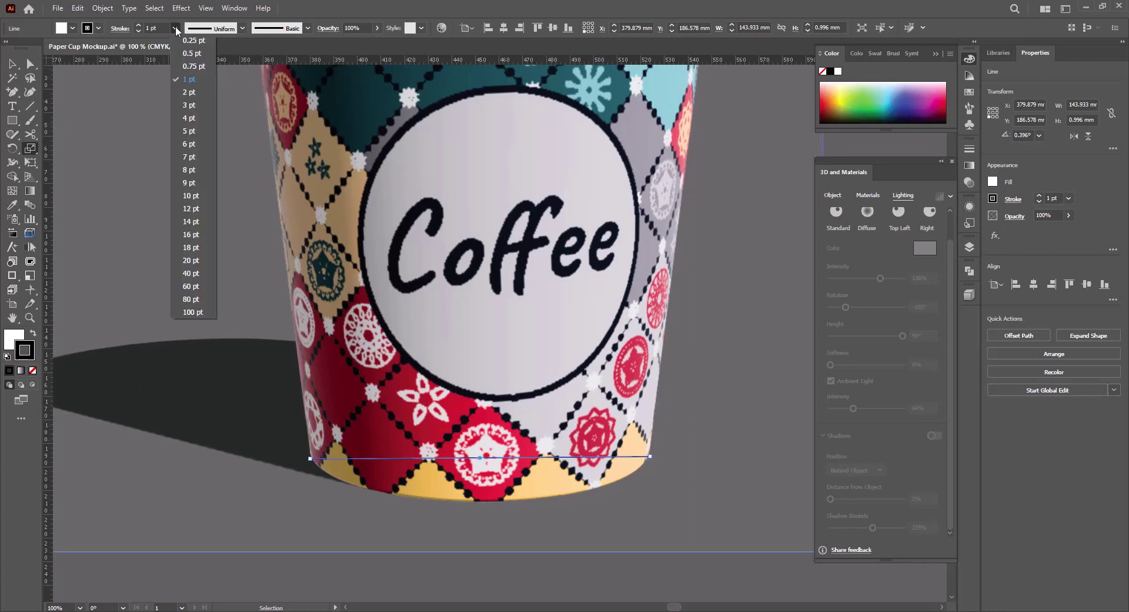
pyautogui.click(190, 149)
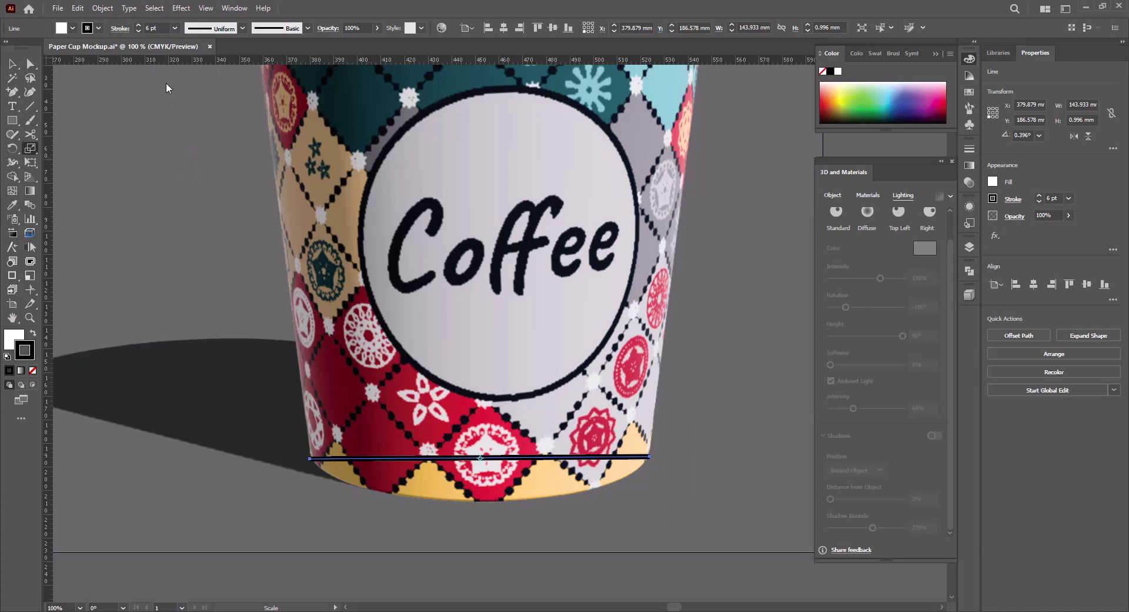
pyautogui.click(175, 28)
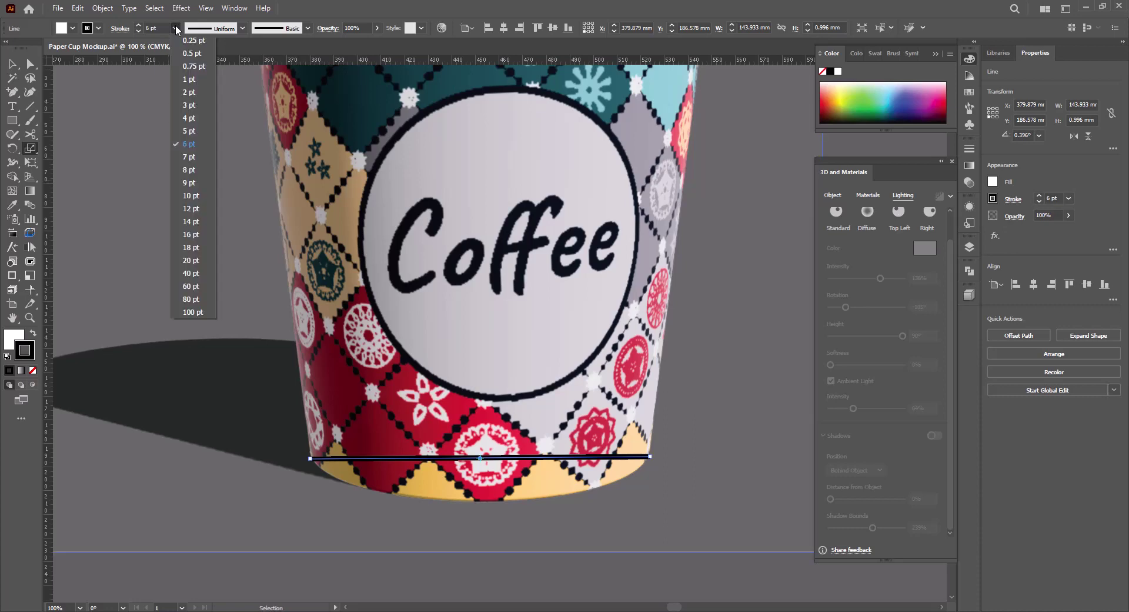
pyautogui.click(190, 131)
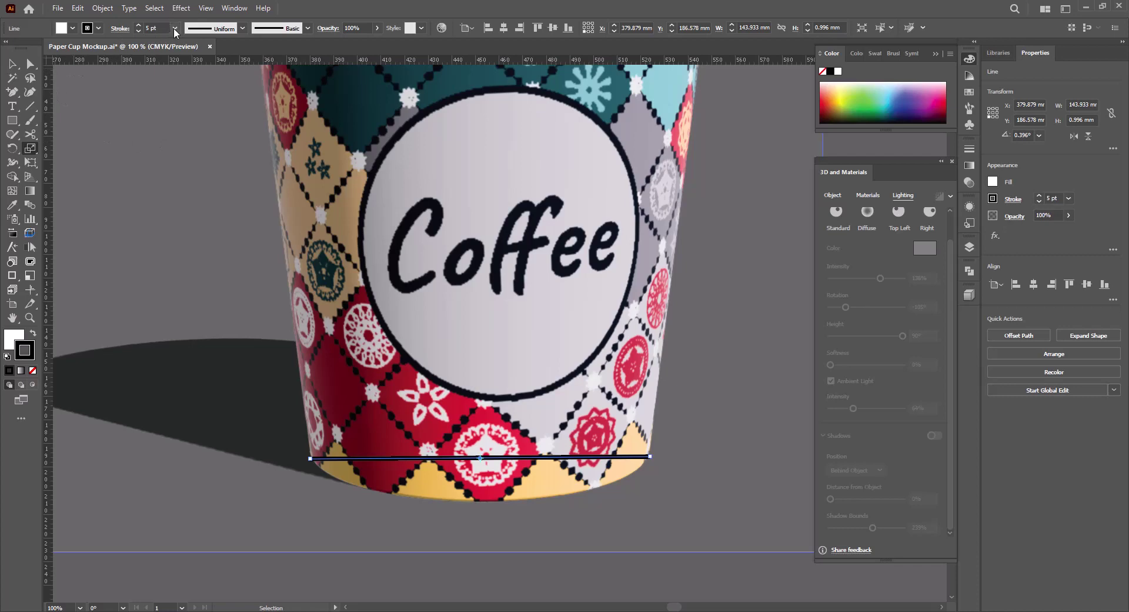
# Bend the line's middle downward into a curve and set its fill to None
pyautogui.click(12, 92)
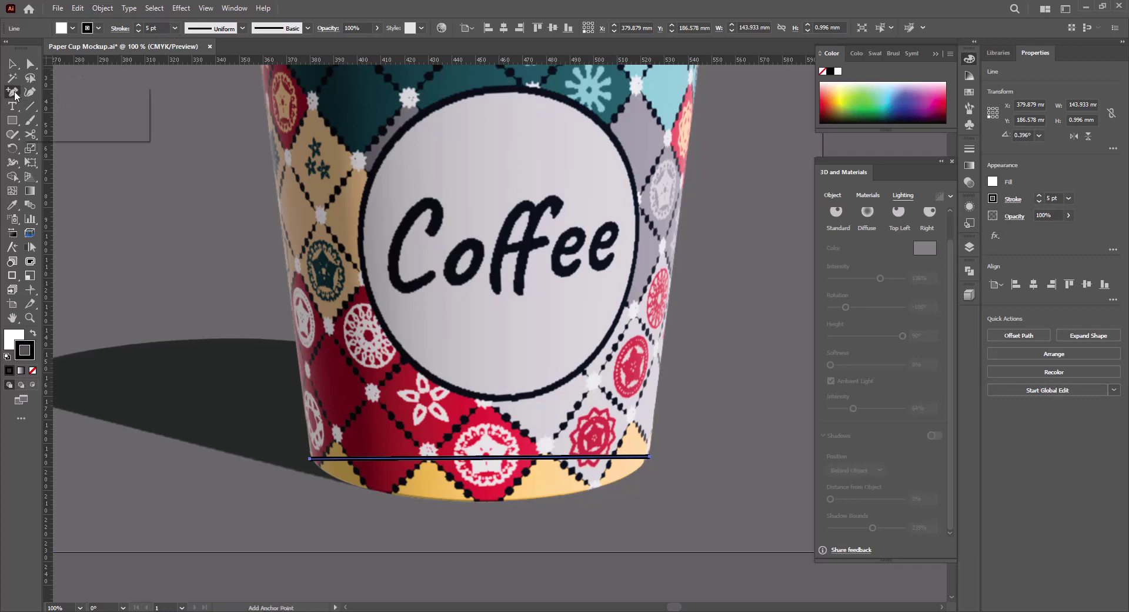
pyautogui.click(62, 137)
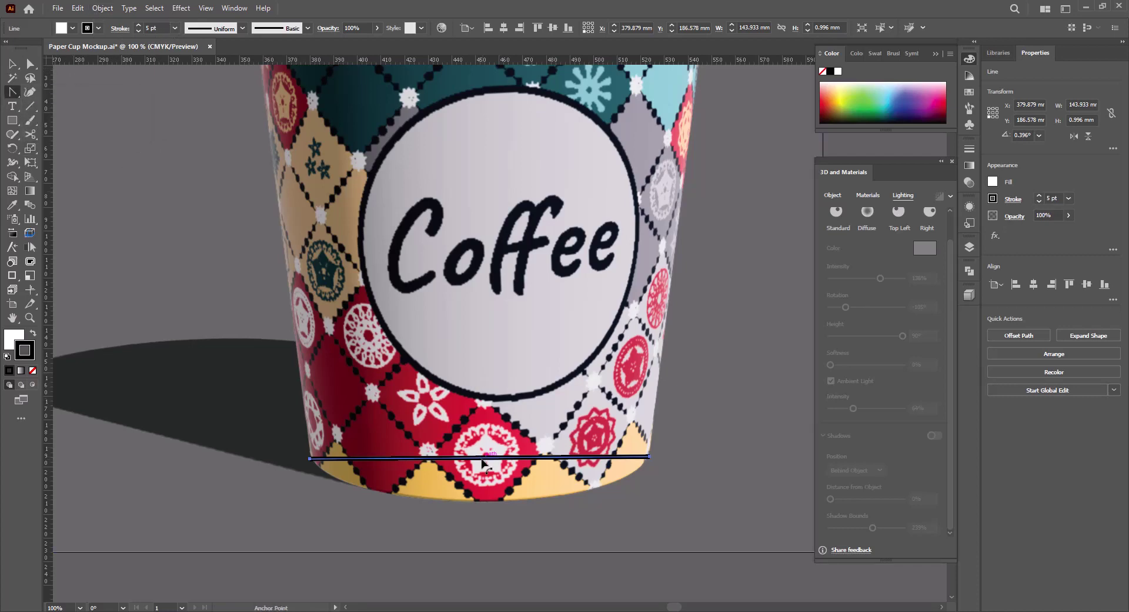
pyautogui.moveTo(478, 457); pyautogui.dragTo(477, 501)
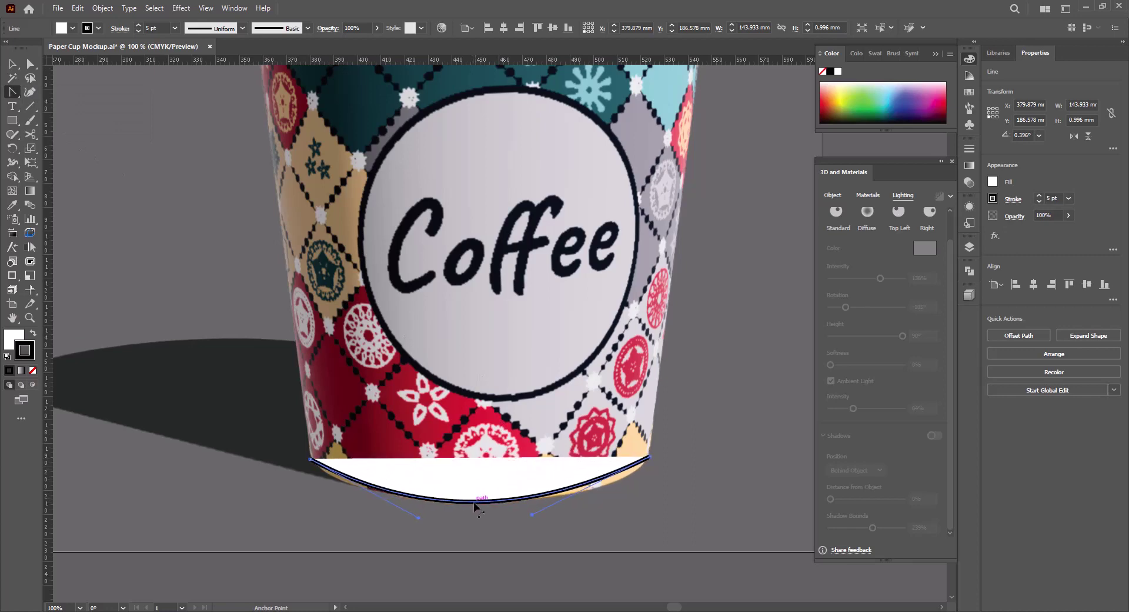
pyautogui.click(16, 339)
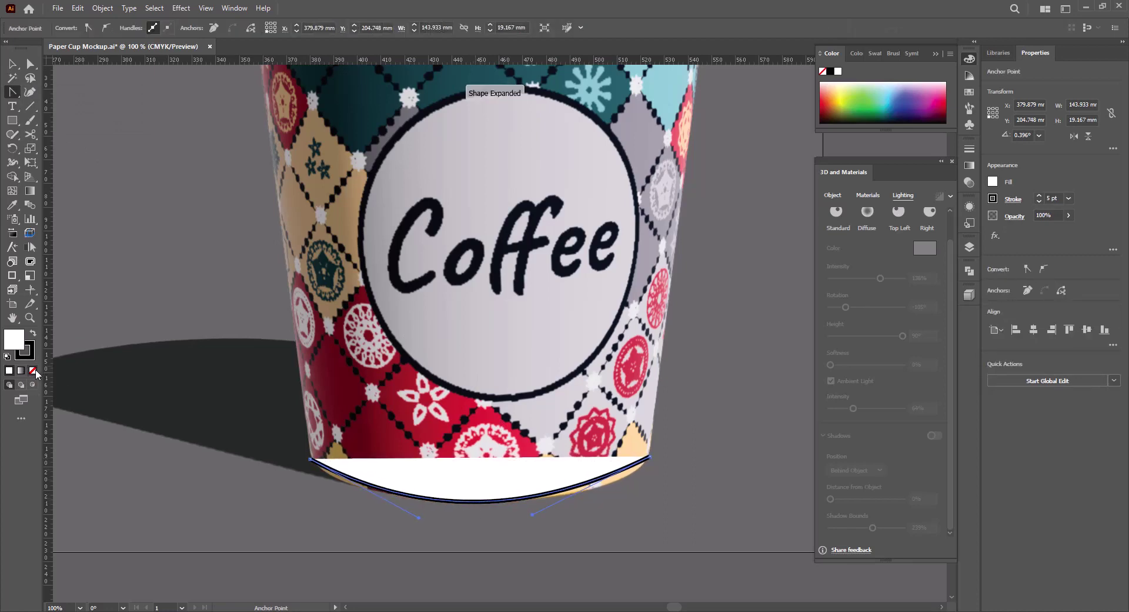
pyautogui.click(34, 371)
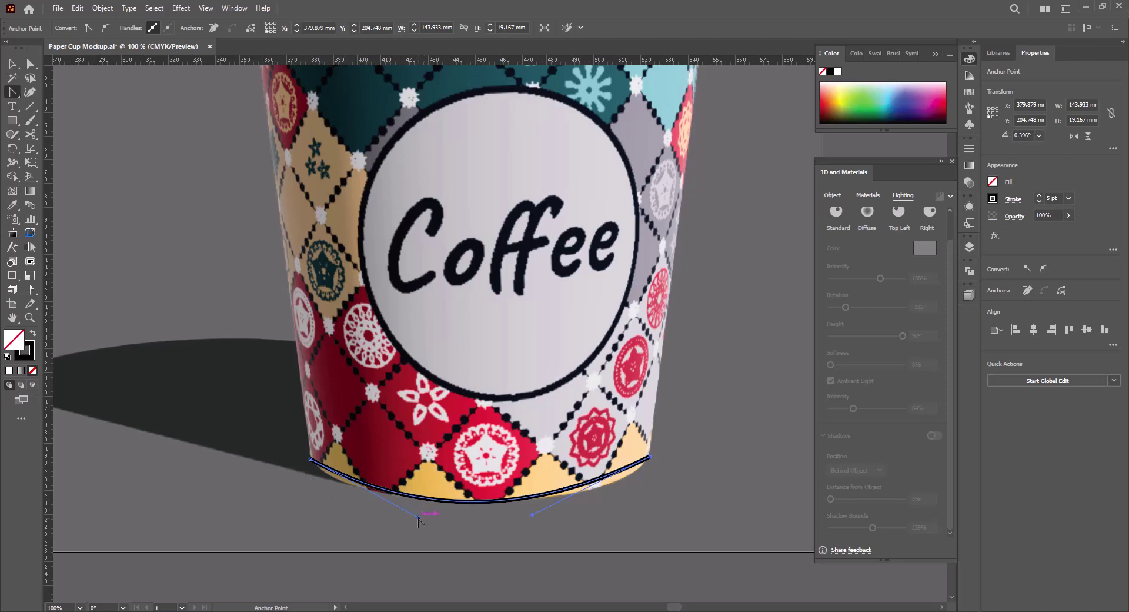
# Adjust the curve's left and right handles to follow the cup's rounded rim
pyautogui.moveTo(419, 517); pyautogui.dragTo(373, 516)
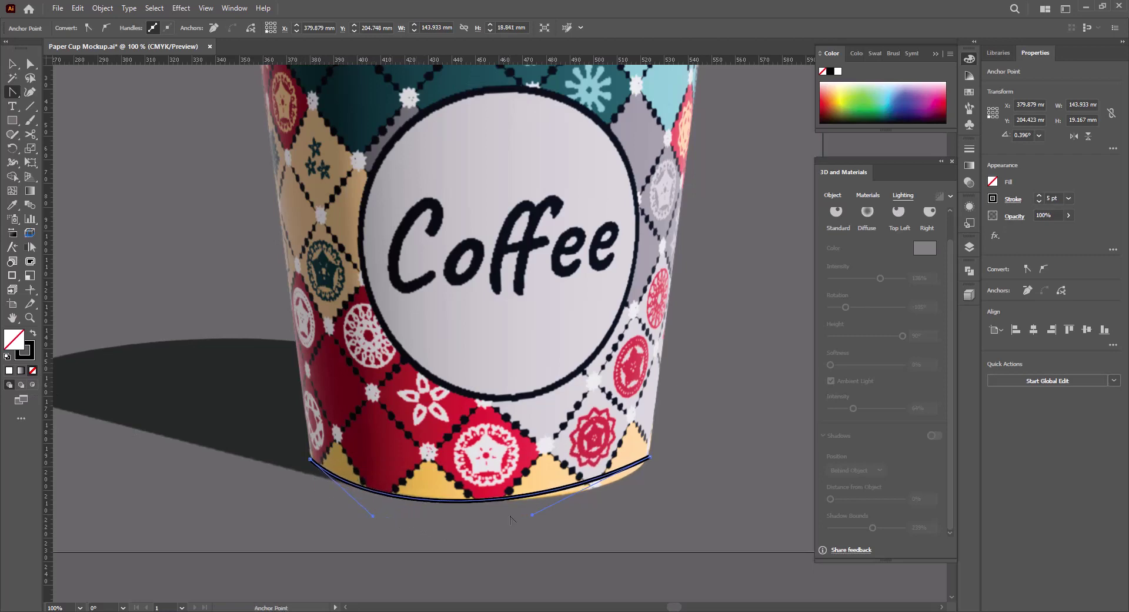
pyautogui.moveTo(532, 516); pyautogui.dragTo(594, 520)
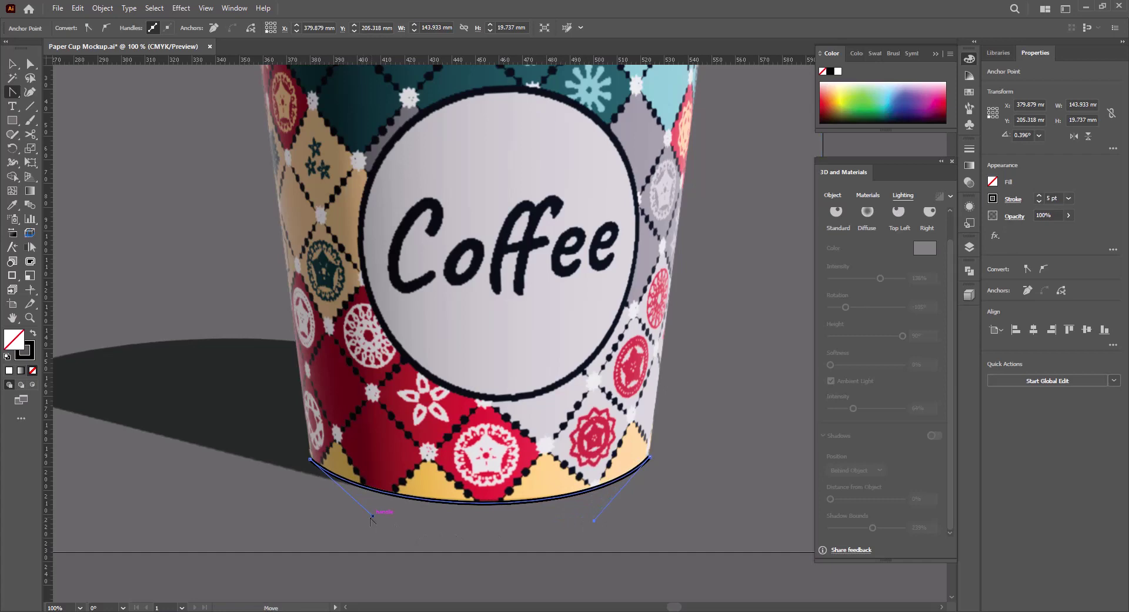
pyautogui.moveTo(370, 517); pyautogui.dragTo(365, 520)
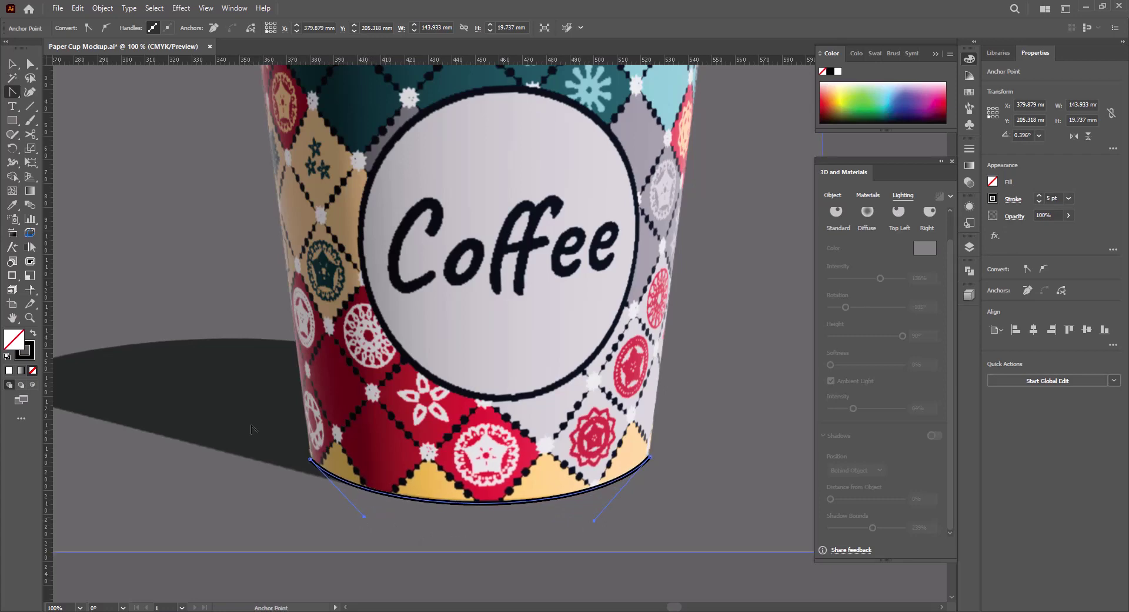
pyautogui.click(14, 64)
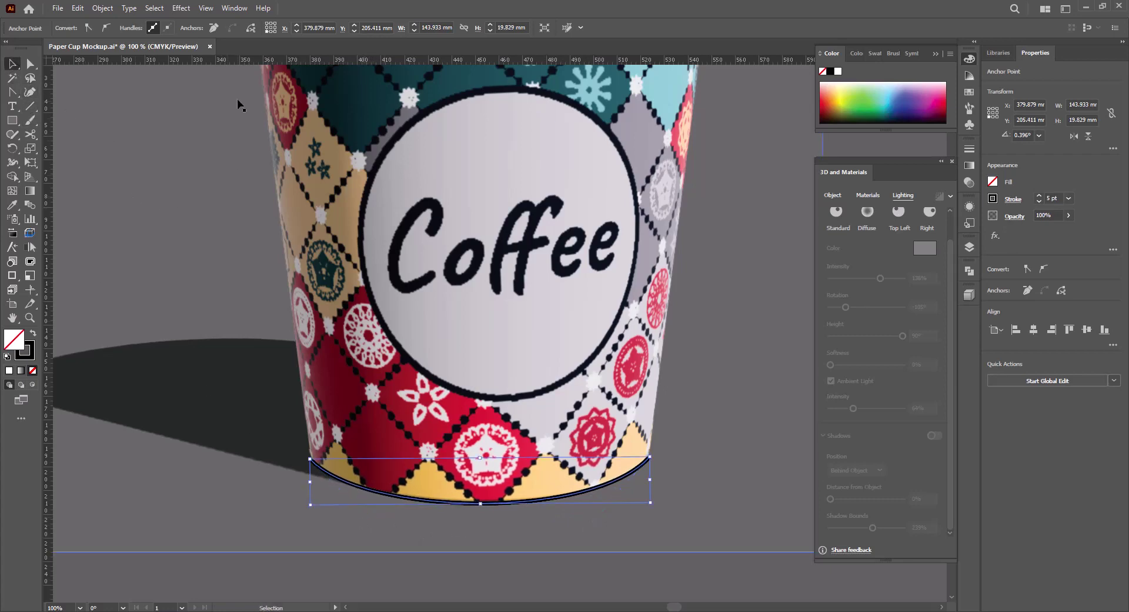
# Apply a Gaussian Blur with a lowered radius to the rim curve
pyautogui.click(181, 8)
pyautogui.moveTo(193, 203)
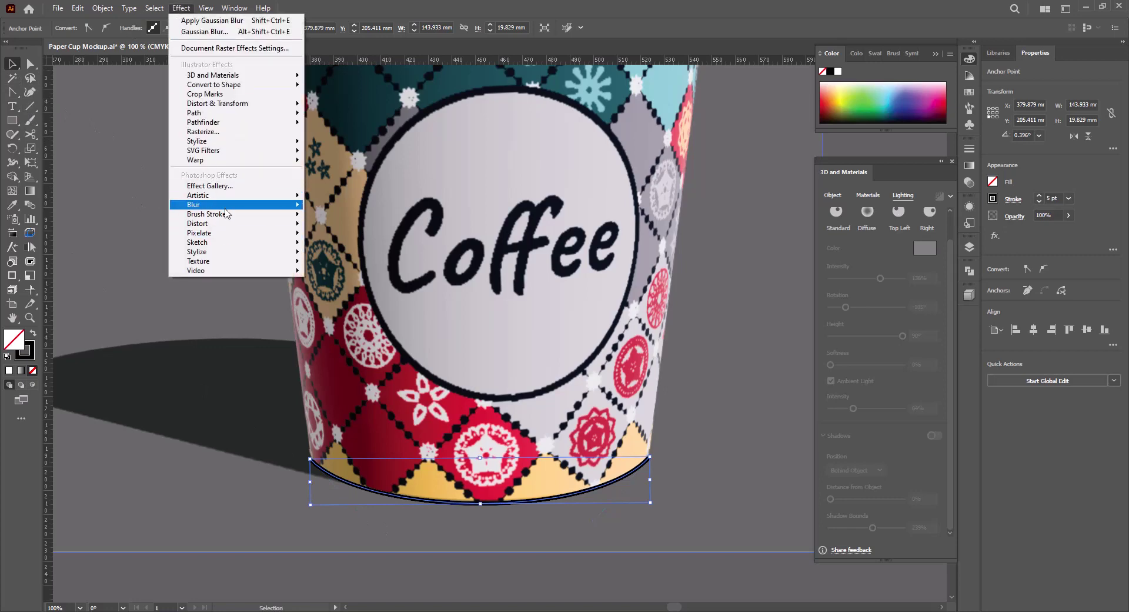
pyautogui.click(344, 207)
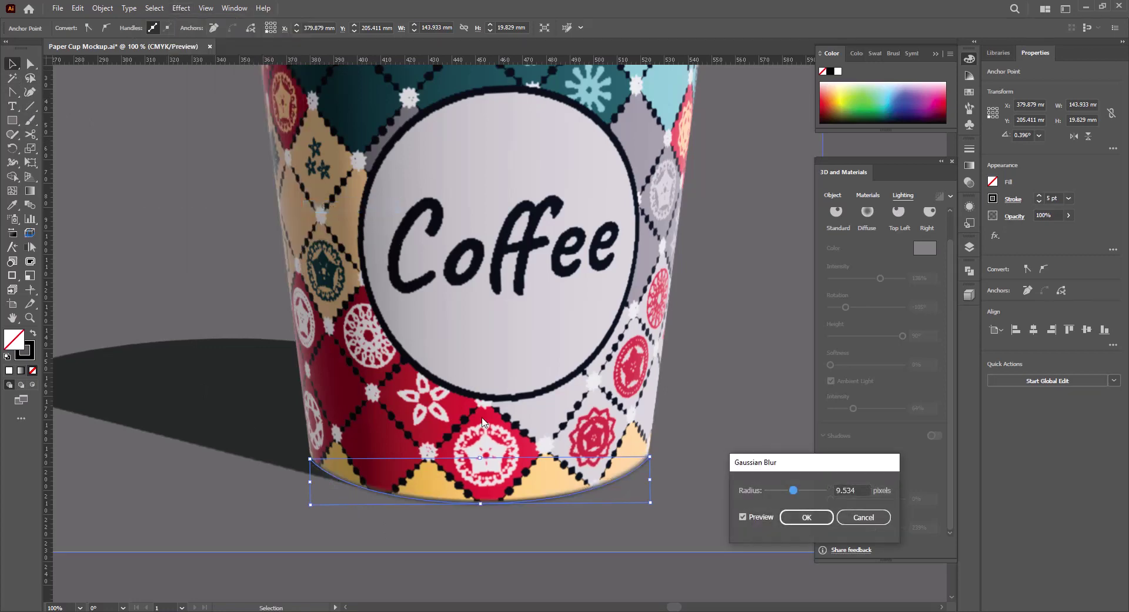
pyautogui.moveTo(792, 492); pyautogui.dragTo(776, 494)
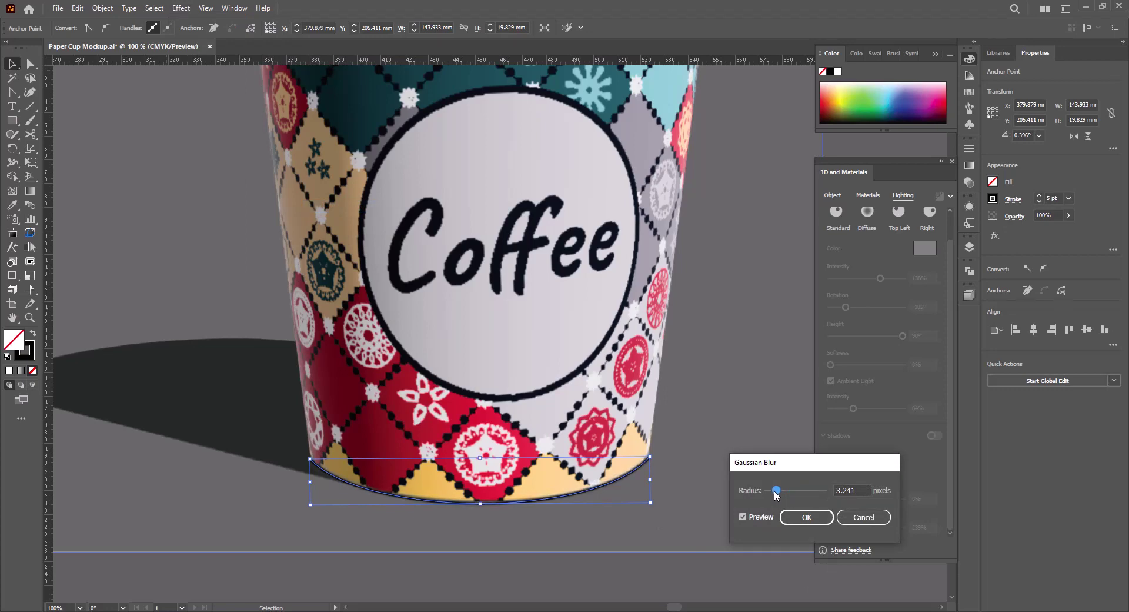
pyautogui.click(806, 517)
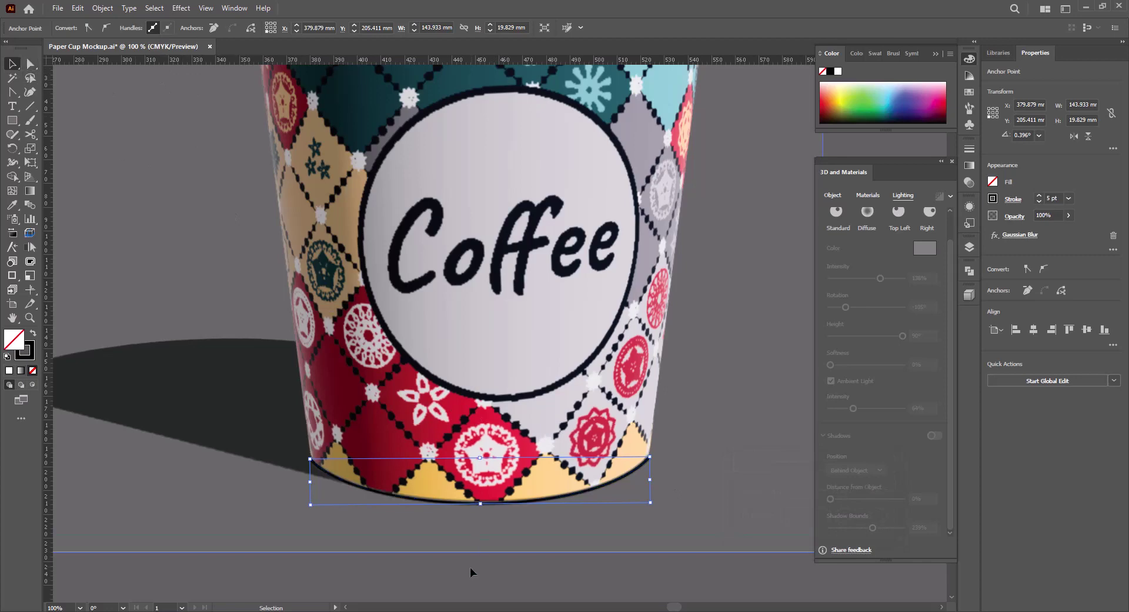
# Set the rim path's stroke weight to 8 pt
pyautogui.click(459, 517)
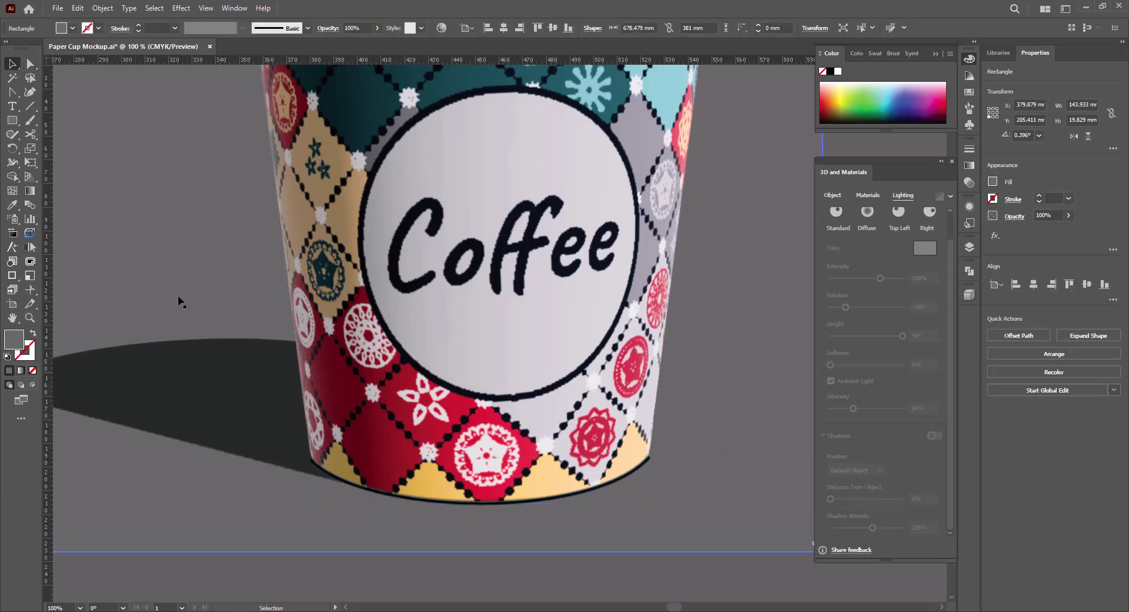
pyautogui.click(344, 486)
pyautogui.click(176, 32)
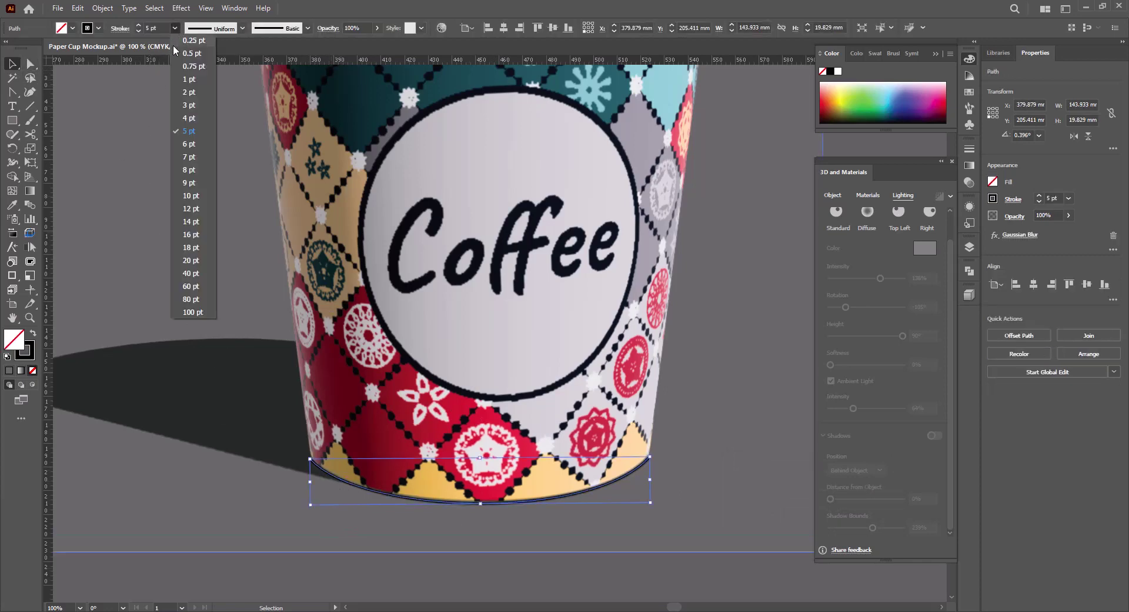
pyautogui.click(190, 168)
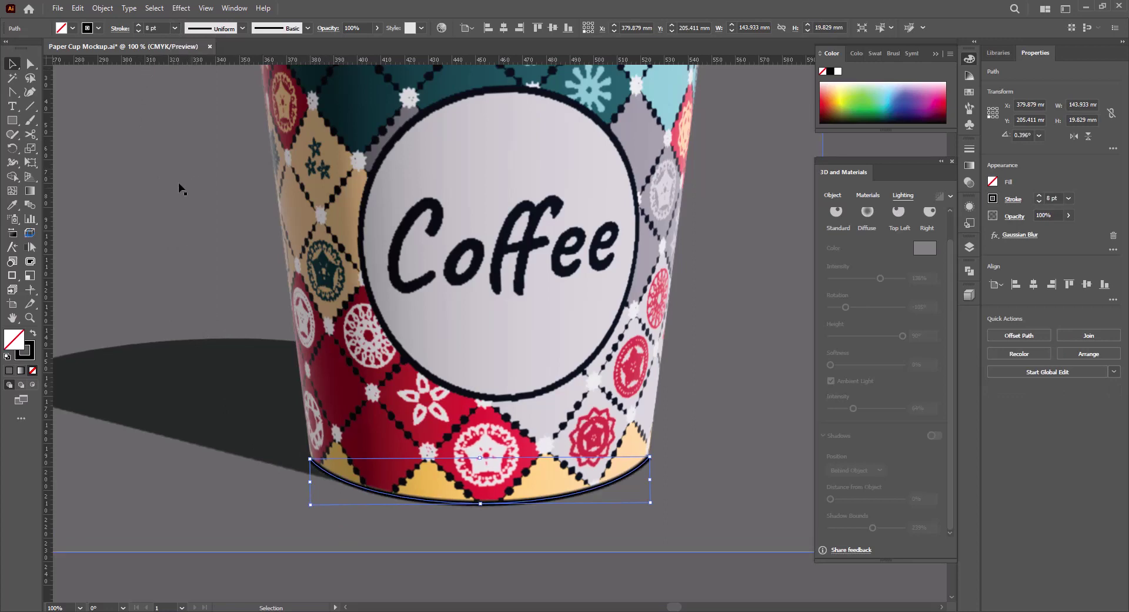
# Reapply Gaussian Blur to the rim with the radius raised to about 9.75 pixels
pyautogui.click(181, 8)
pyautogui.moveTo(194, 203)
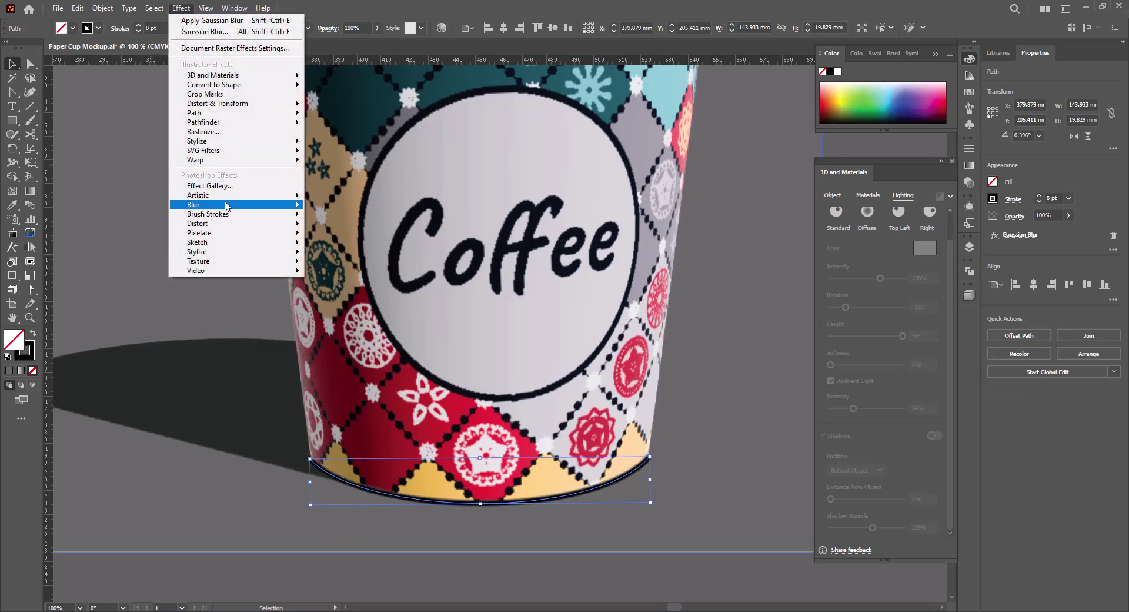
pyautogui.click(340, 207)
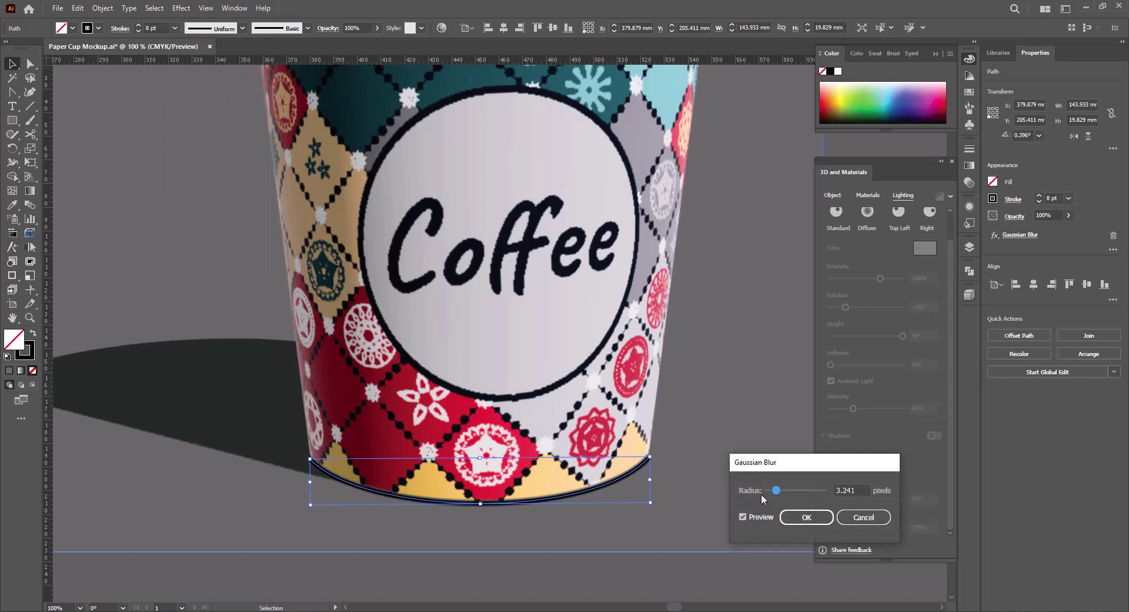
pyautogui.moveTo(776, 490); pyautogui.dragTo(793, 496)
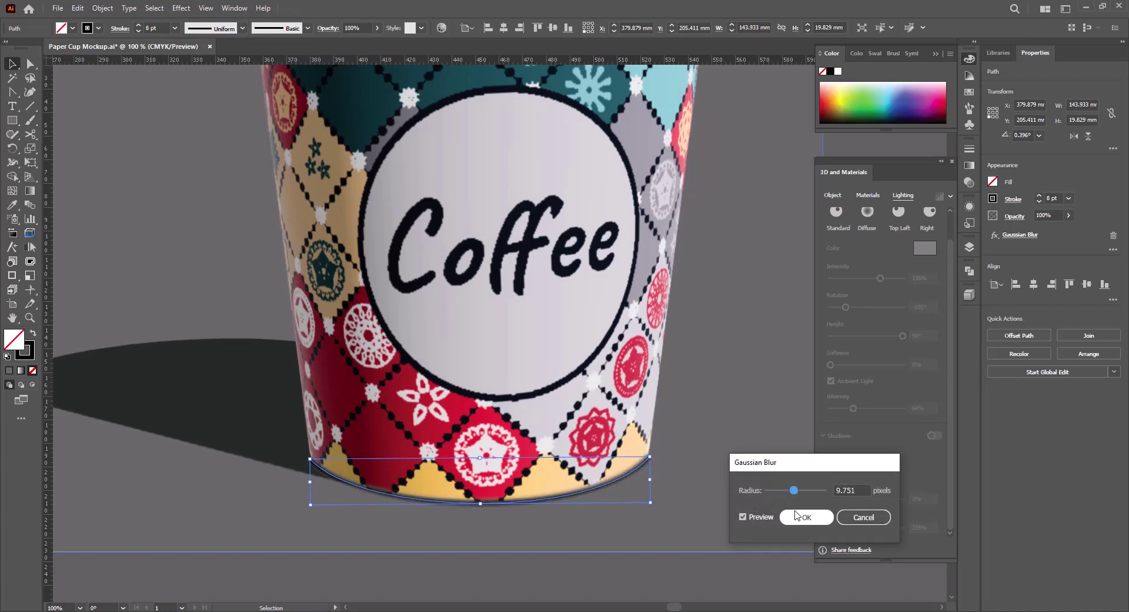
pyautogui.click(804, 516)
# Bring the cup image to the front, in front of the blurred rim
pyautogui.rightClick(560, 285)
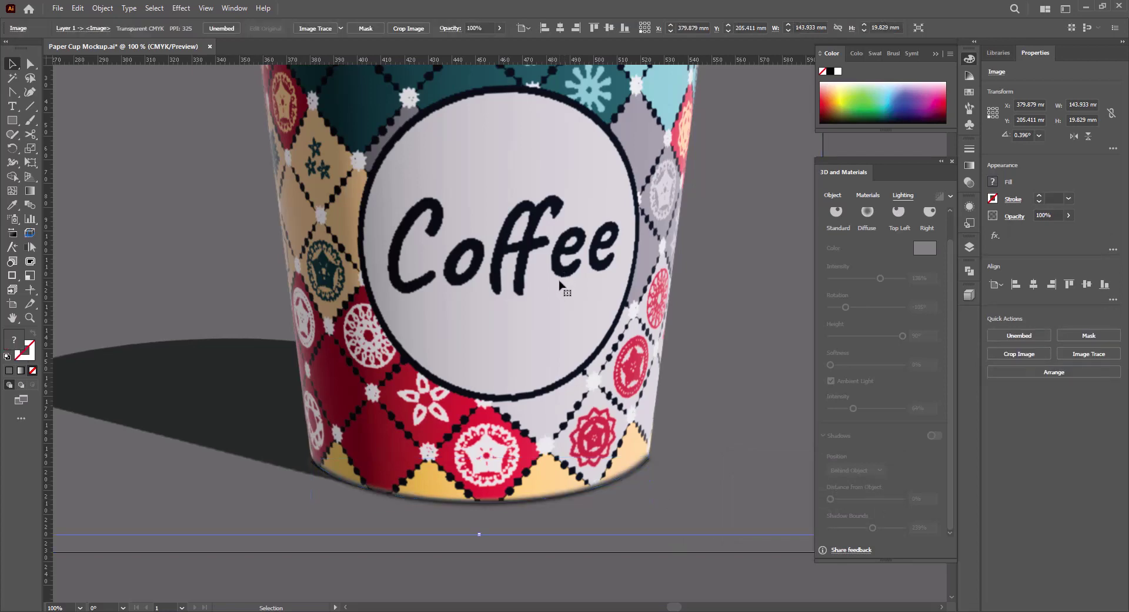
pyautogui.moveTo(592, 434)
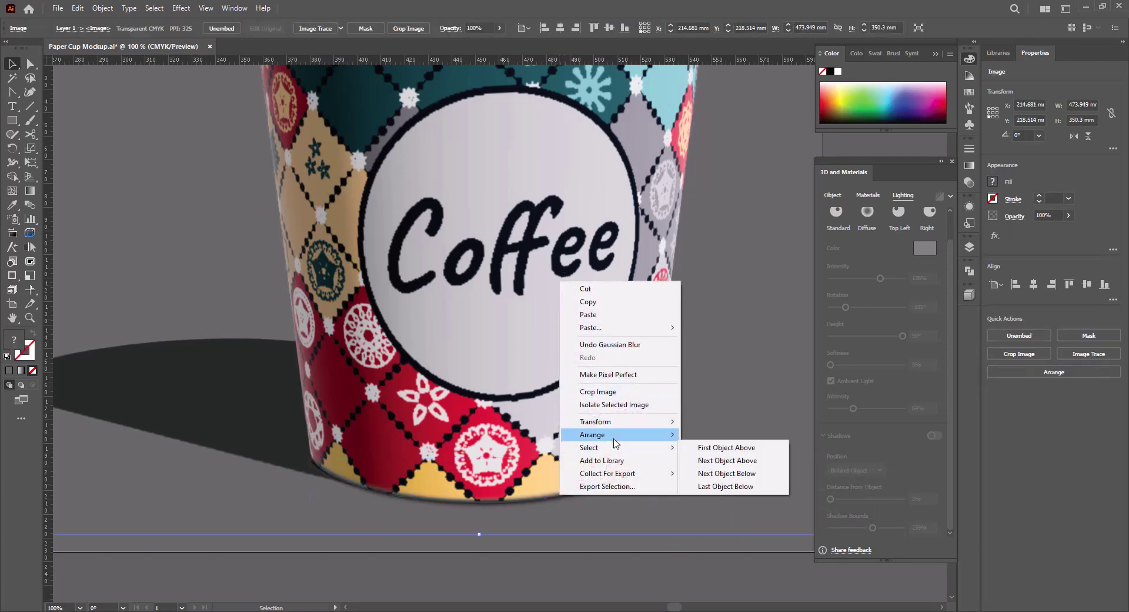
pyautogui.click(697, 435)
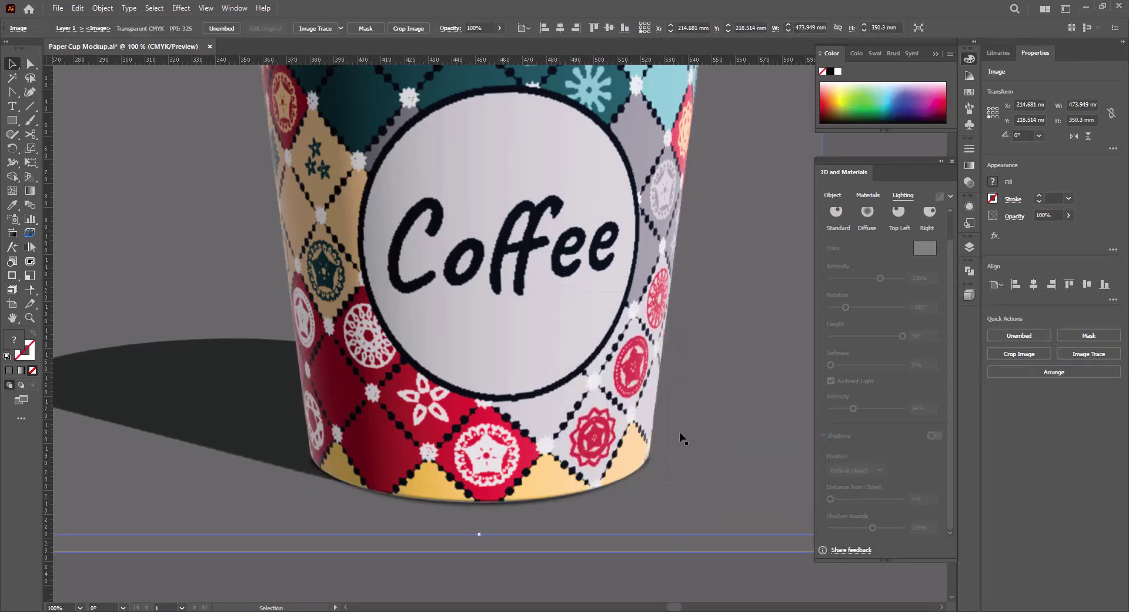
pyautogui.click(585, 586)
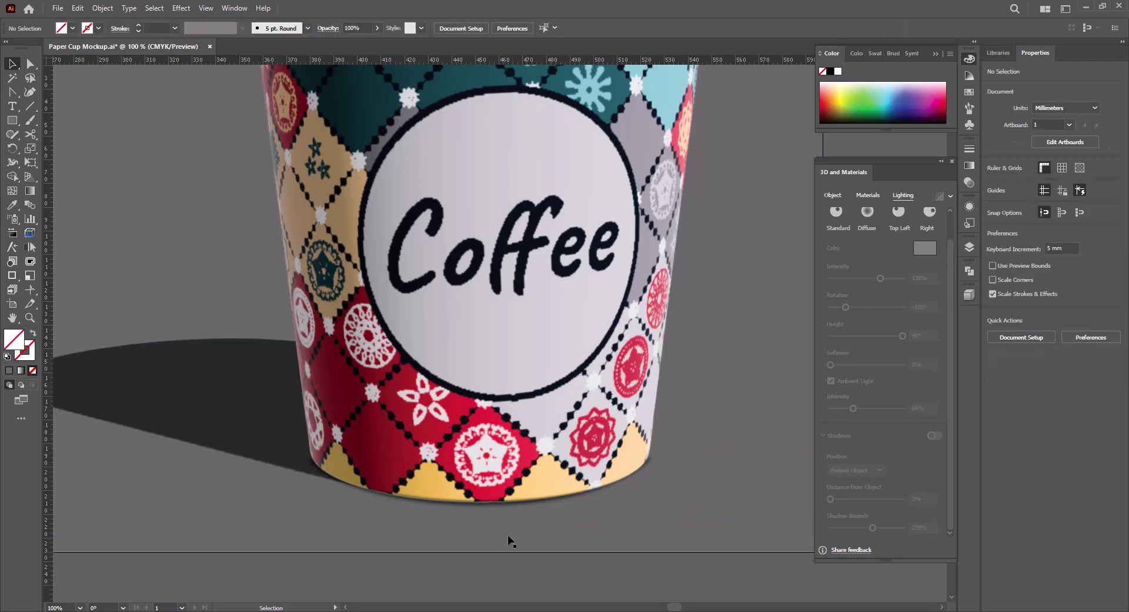
# Move the rim path about 0.77 mm lower under the cup
pyautogui.scroll(-2, 497, 446)
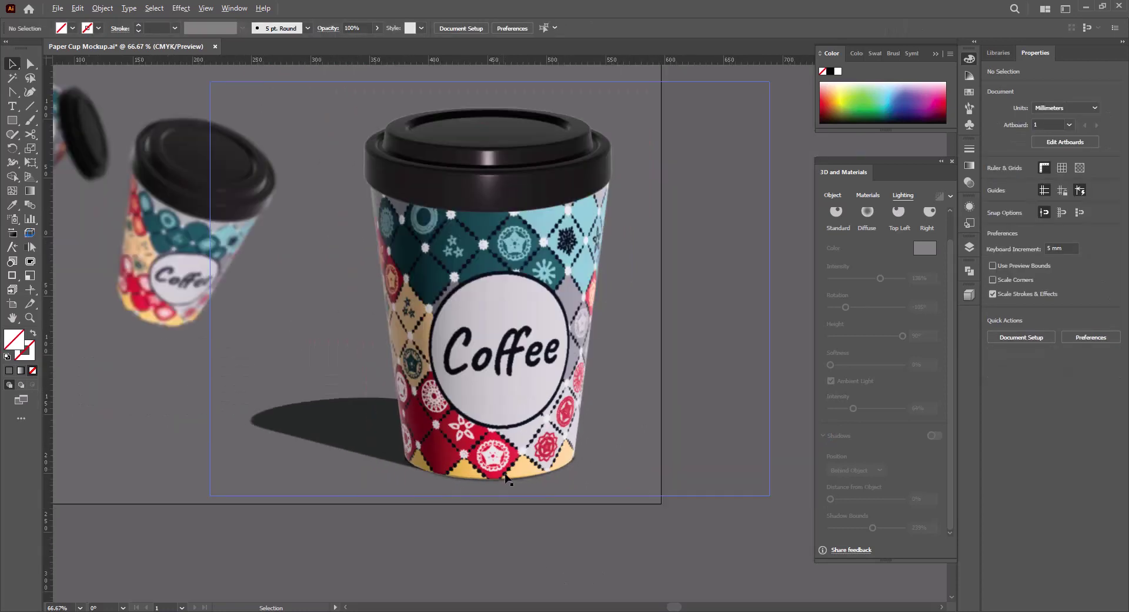
pyautogui.scroll(-2, 569, 527)
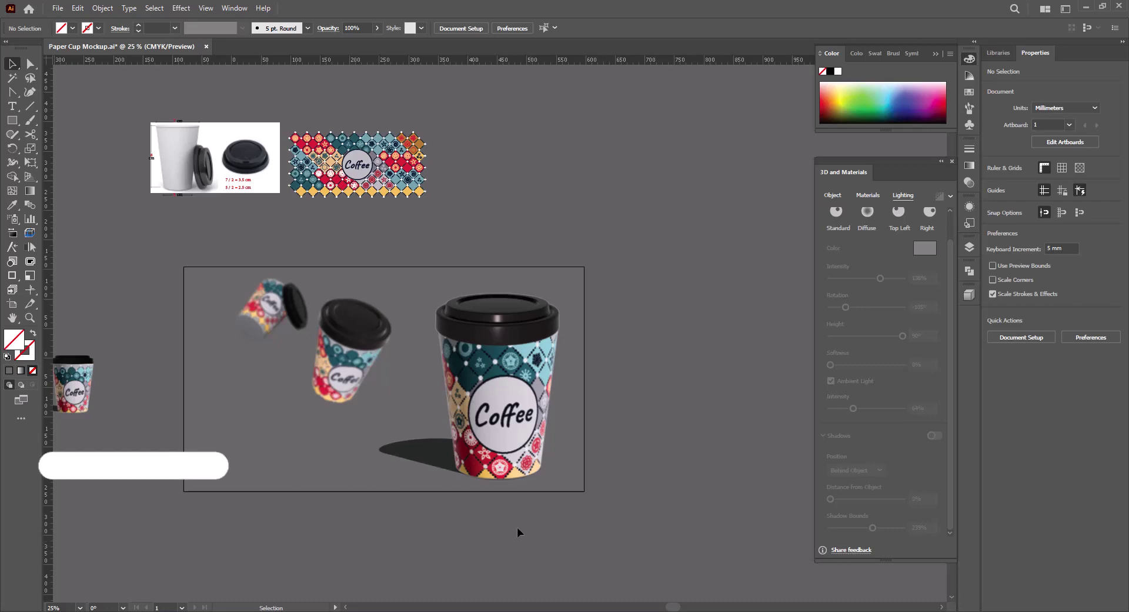
pyautogui.scroll(2, 506, 488)
pyautogui.scroll(2, 507, 477)
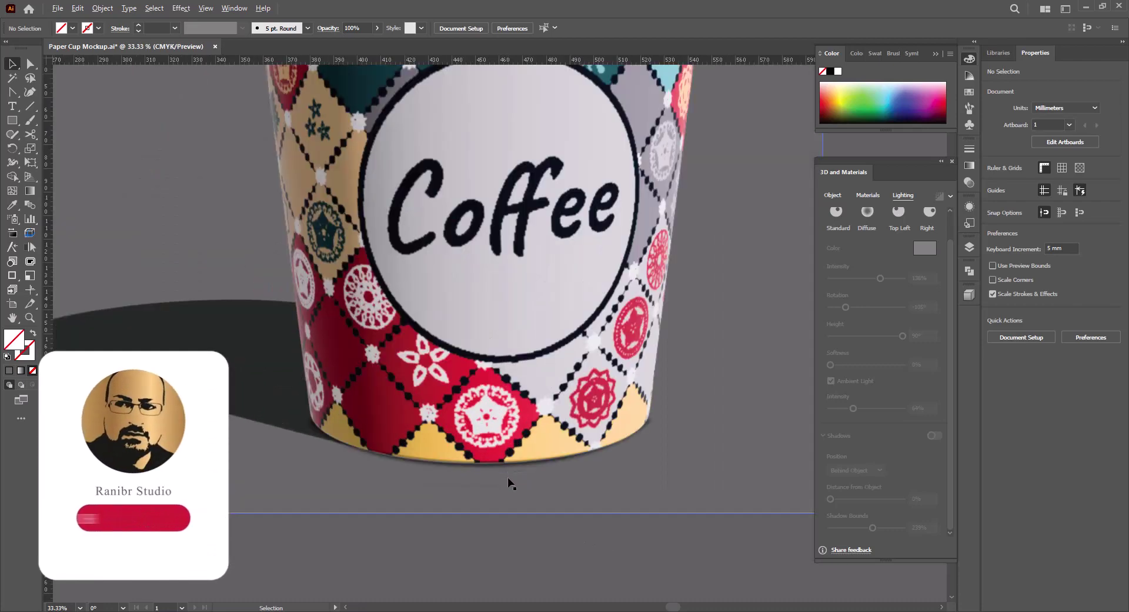
pyautogui.scroll(2, 500, 473)
pyautogui.scroll(1, 500, 473)
pyautogui.click(492, 440)
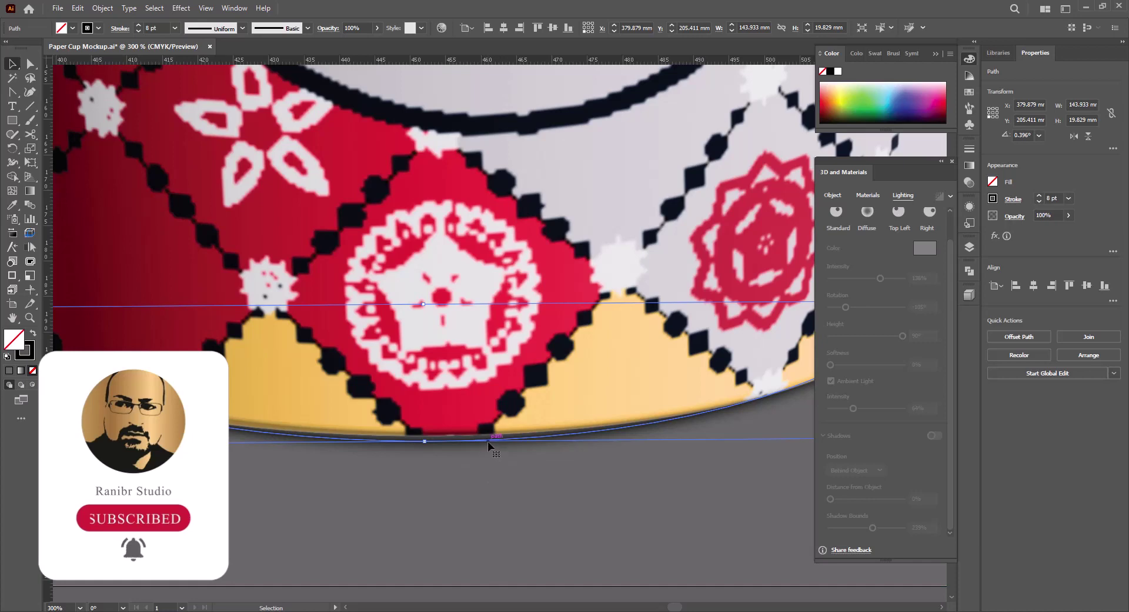
pyautogui.moveTo(488, 441); pyautogui.dragTo(488, 450)
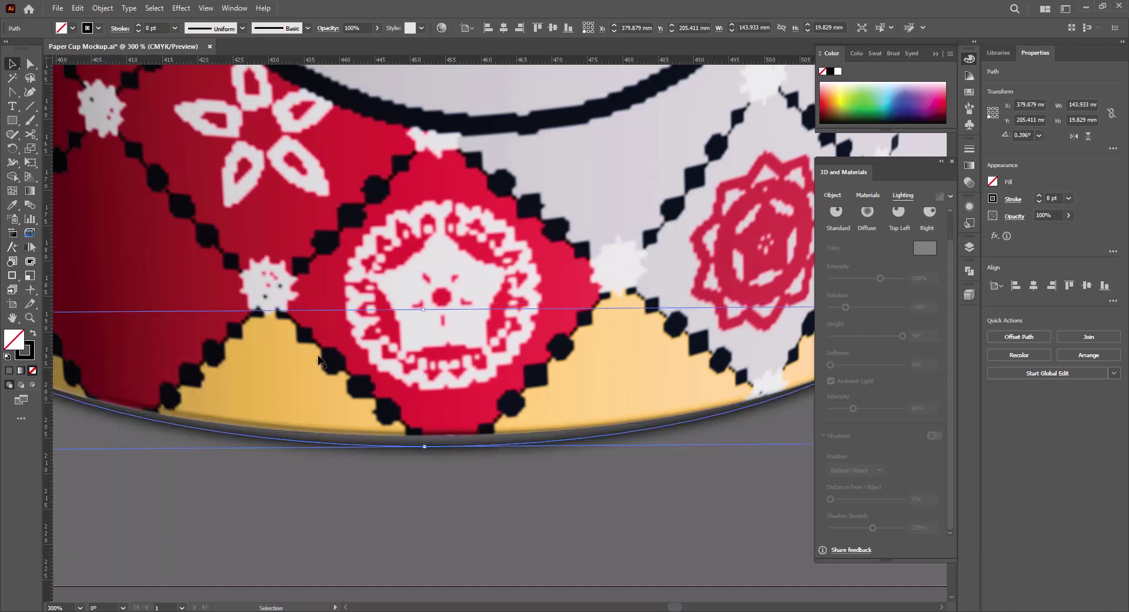
# Thicken the rim's stroke weight to 10 pt
pyautogui.click(175, 28)
pyautogui.click(193, 188)
pyautogui.scroll(-3, 386, 408)
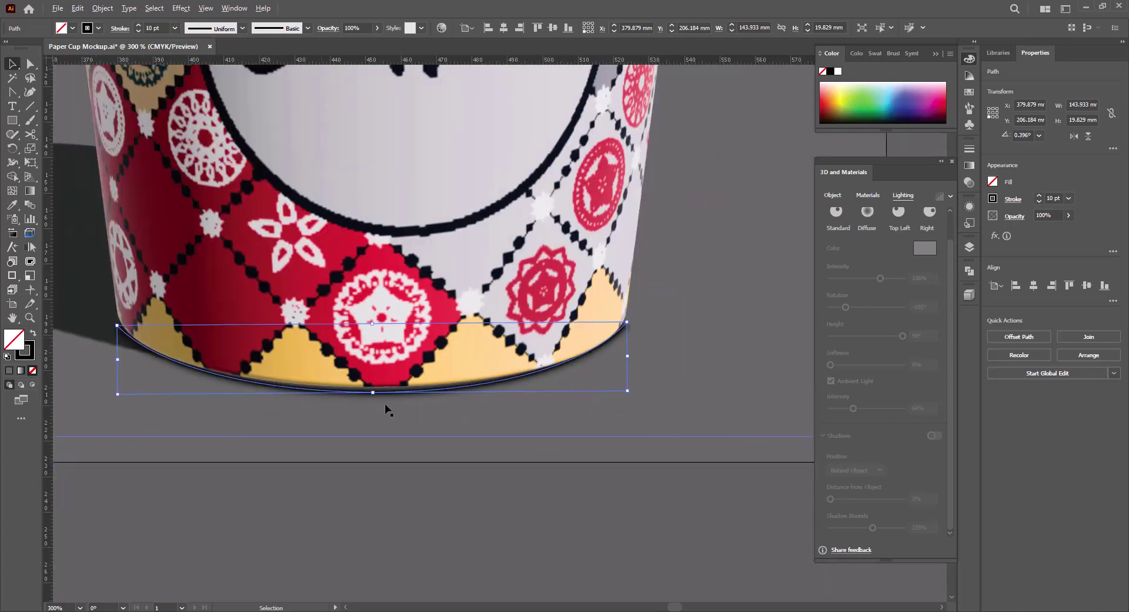
pyautogui.scroll(-2, 402, 422)
pyautogui.scroll(-2, 397, 433)
pyautogui.scroll(-2, 397, 443)
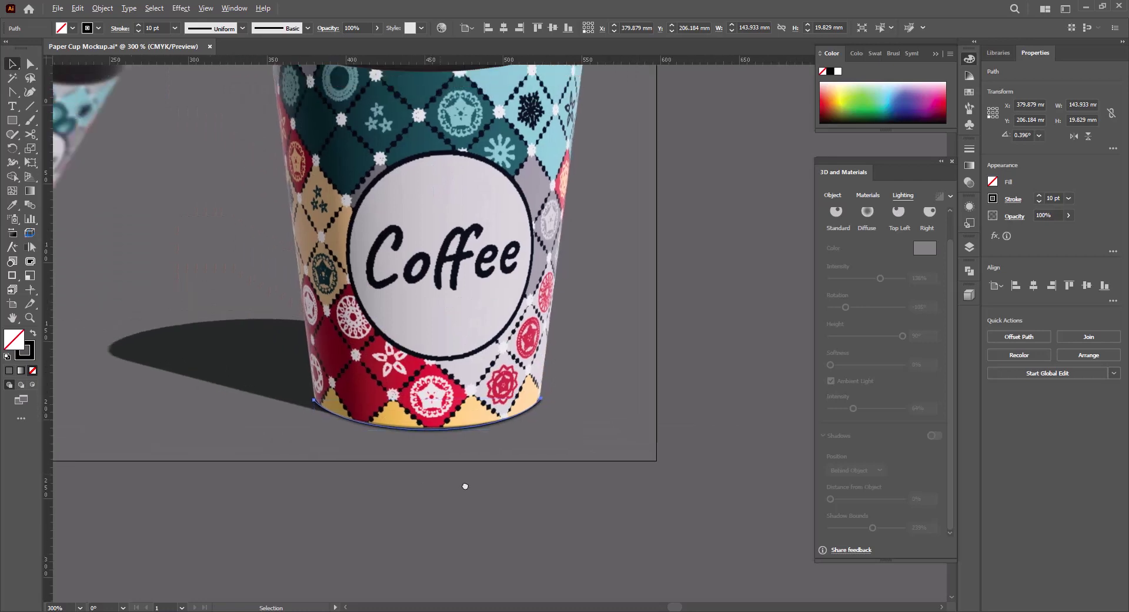
pyautogui.scroll(-2, 466, 490)
pyautogui.scroll(-2, 460, 493)
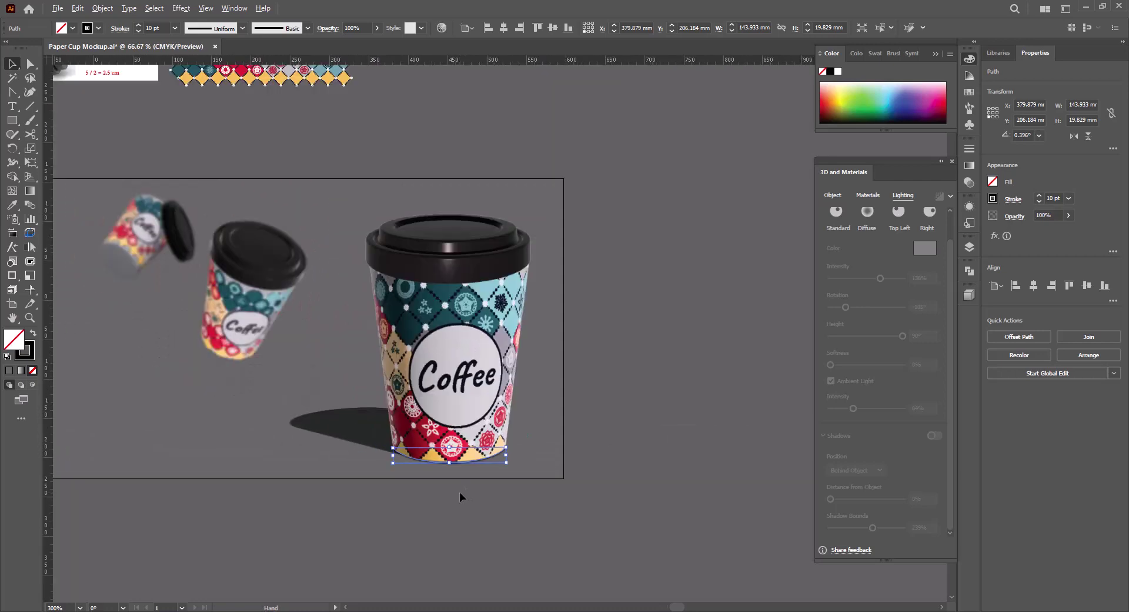
# Move the middle tilted cup down and right and enlarge it
pyautogui.click(433, 507)
pyautogui.scroll(-2, 428, 502)
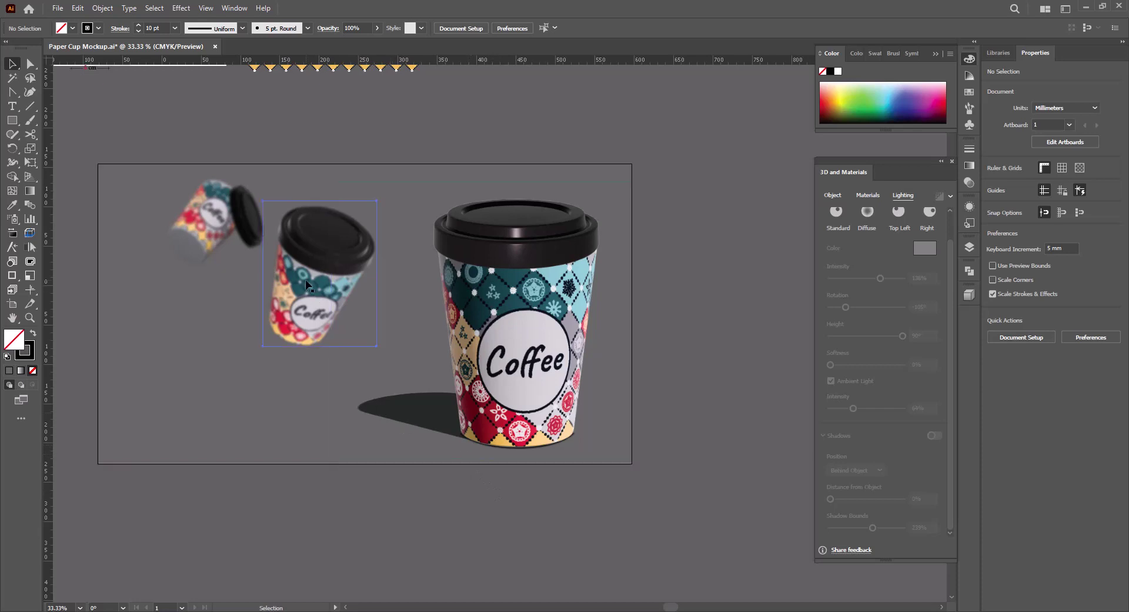
pyautogui.moveTo(305, 280); pyautogui.dragTo(324, 295)
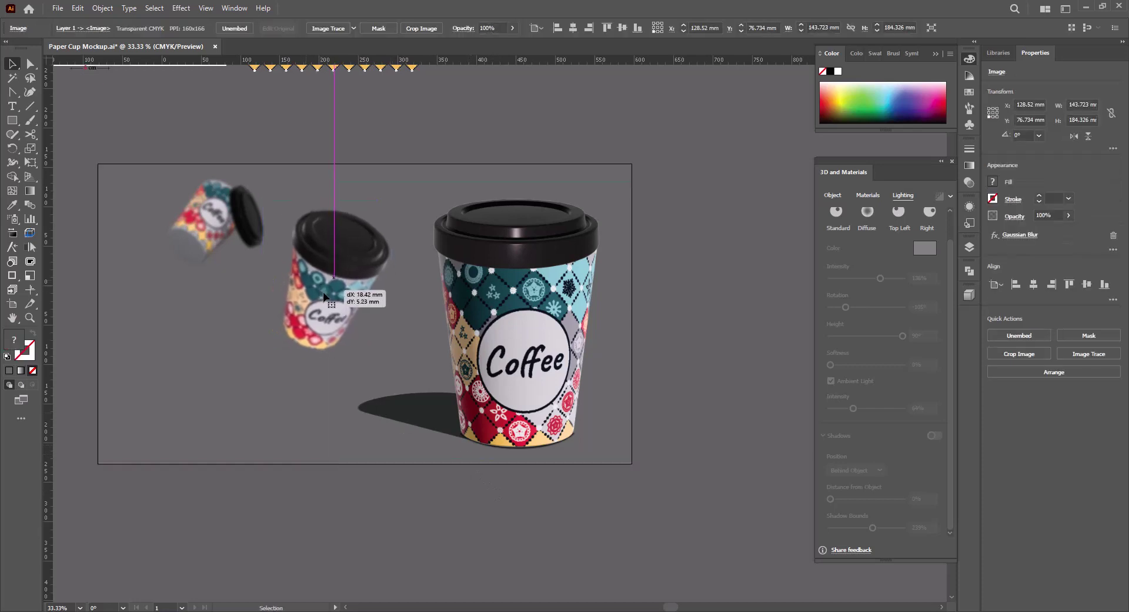
pyautogui.moveTo(391, 350); pyautogui.dragTo(415, 374)
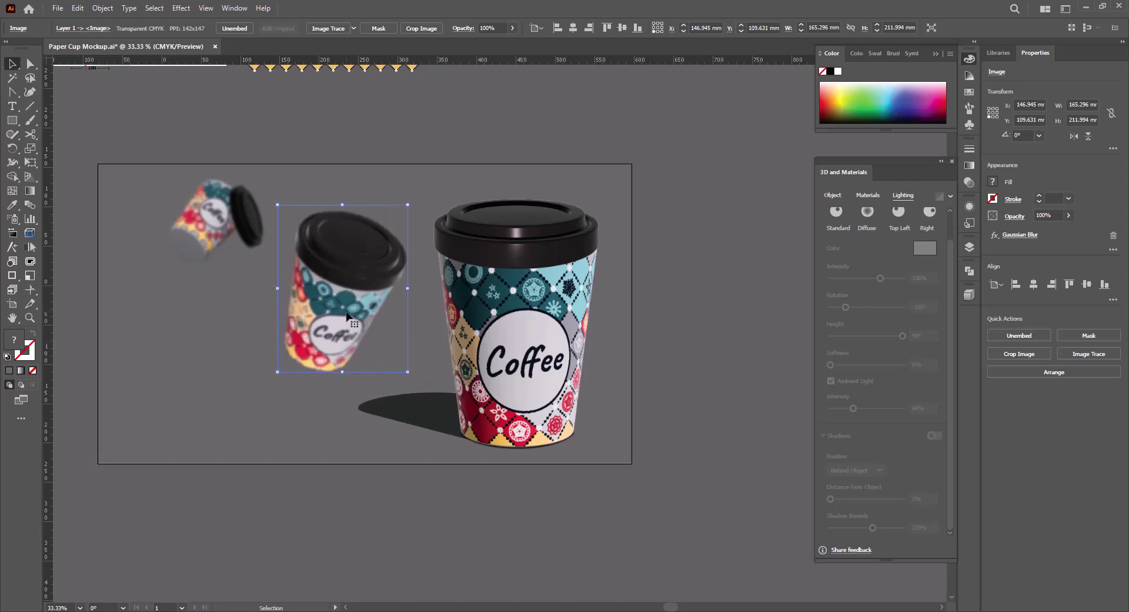
pyautogui.moveTo(348, 316); pyautogui.dragTo(345, 310)
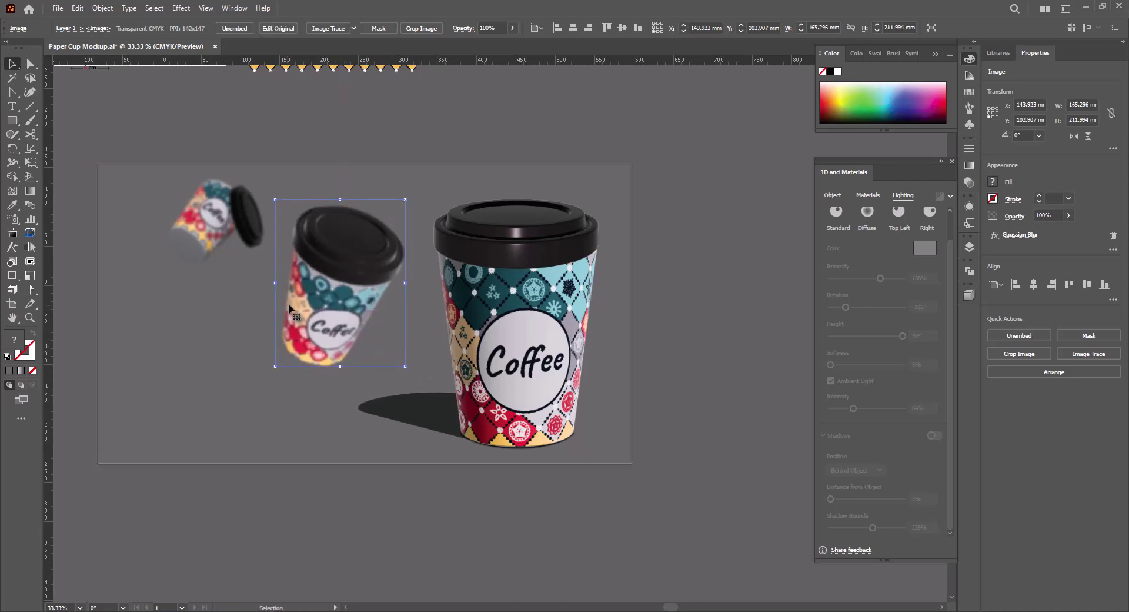
# Enlarge the left blurred cup to ~159 × 143 mm and the middle cup to ~170 × 218 mm
pyautogui.click(212, 240)
pyautogui.moveTo(169, 264); pyautogui.dragTo(146, 284)
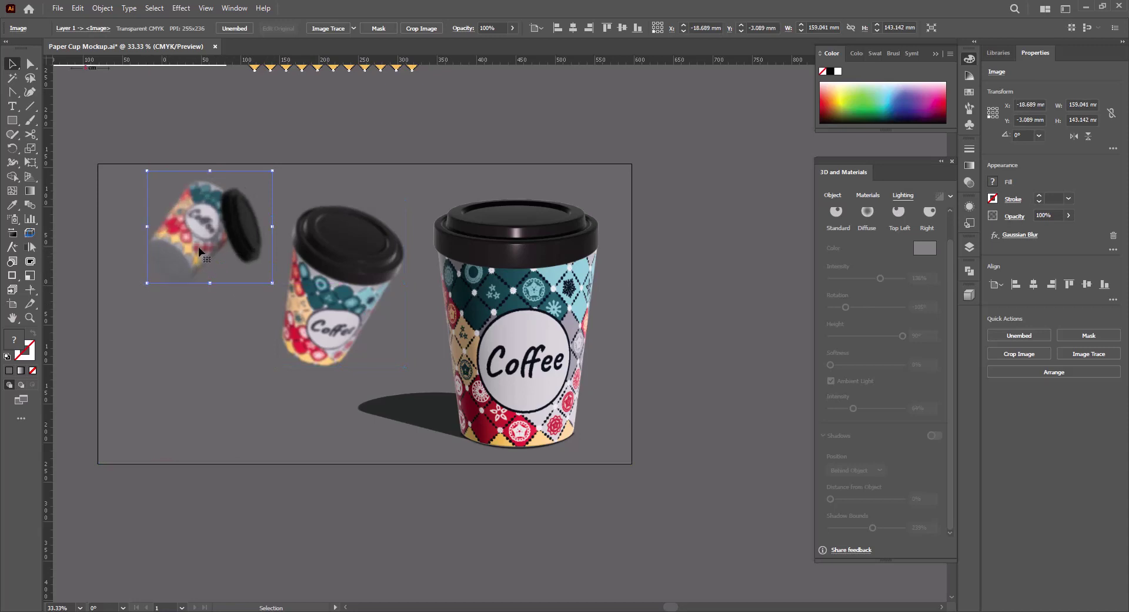
pyautogui.moveTo(200, 251)
pyautogui.mouseDown()
pyautogui.moveTo(186, 259)
pyautogui.moveTo(197, 259)
pyautogui.mouseUp()
pyautogui.click(353, 312)
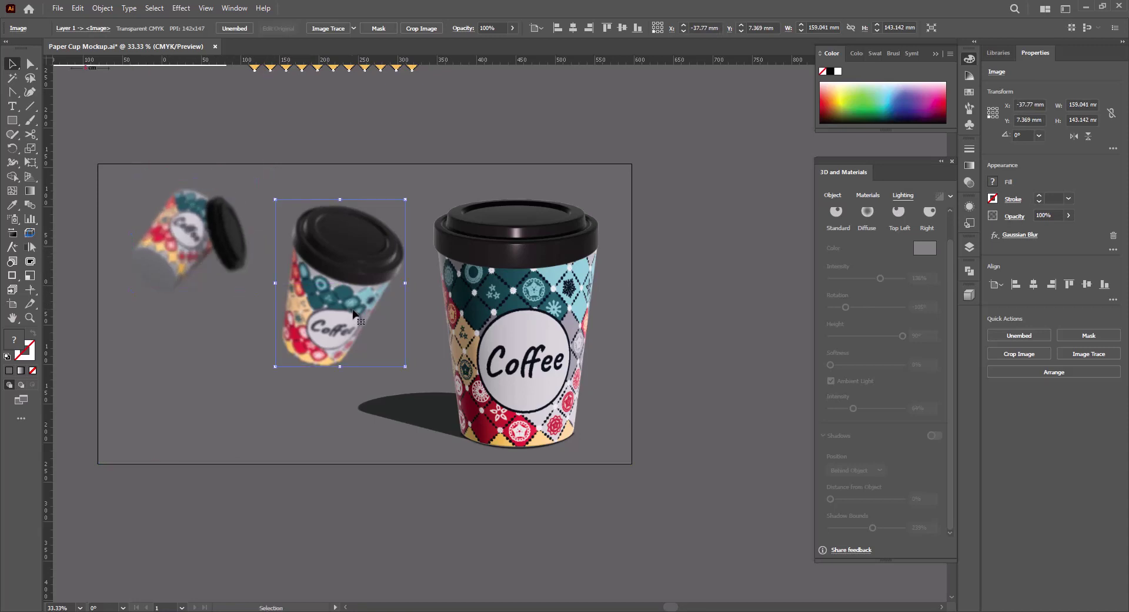
pyautogui.moveTo(275, 368); pyautogui.dragTo(267, 370)
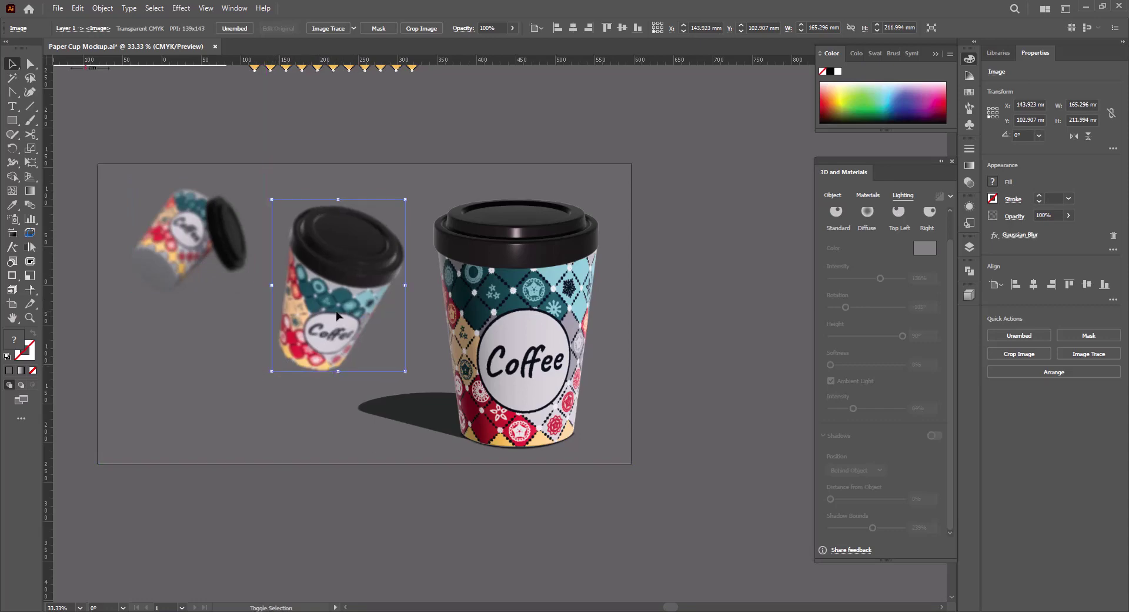
pyautogui.moveTo(337, 317); pyautogui.dragTo(327, 316)
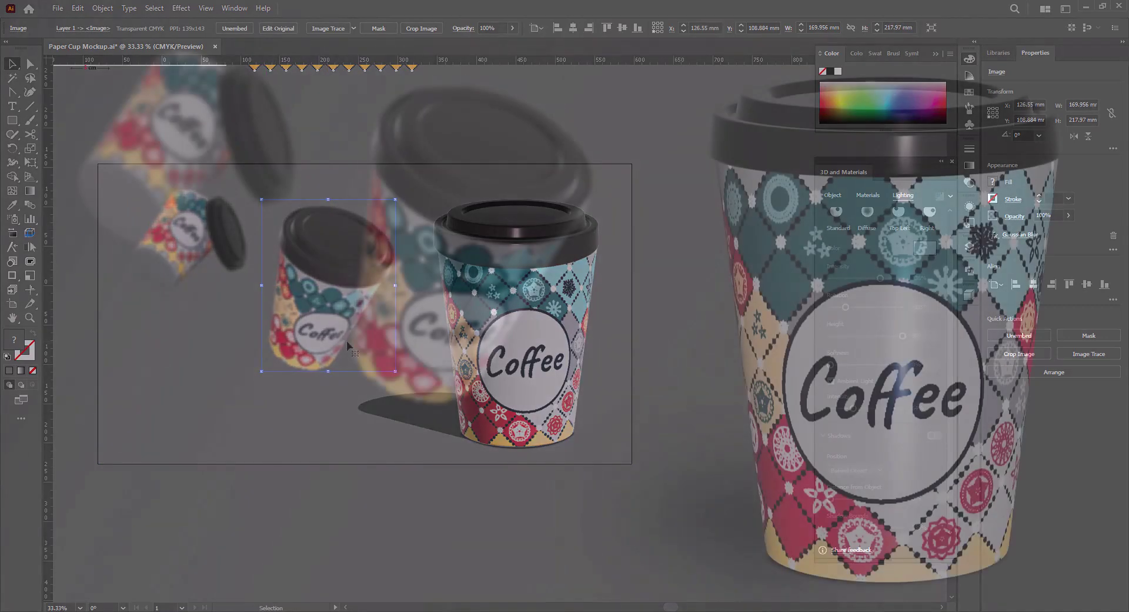